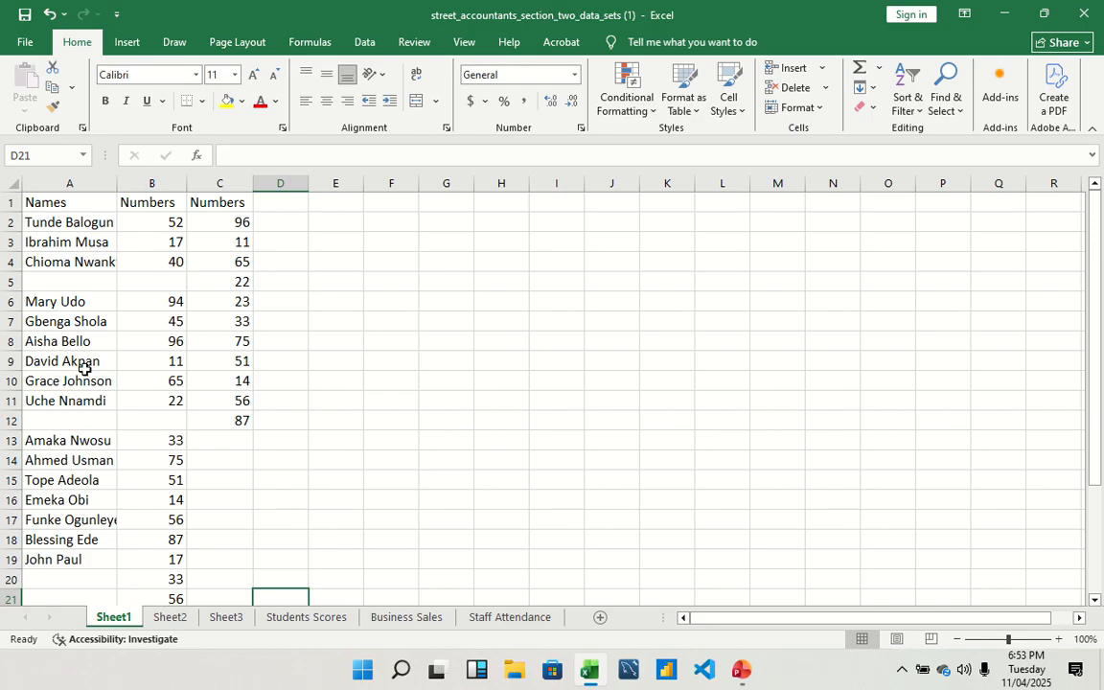
Step: Examine the column headers and the blank name and number cells in rows 5, 12, 20 and 21 of Sheet1
click(60, 202)
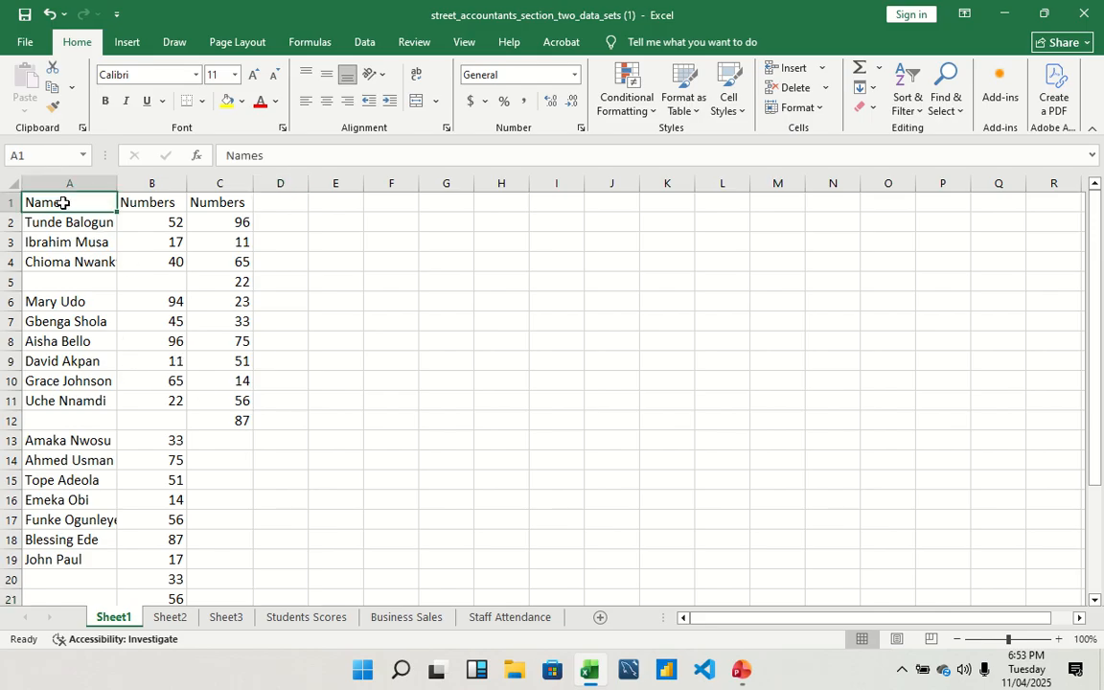
click(141, 208)
click(215, 209)
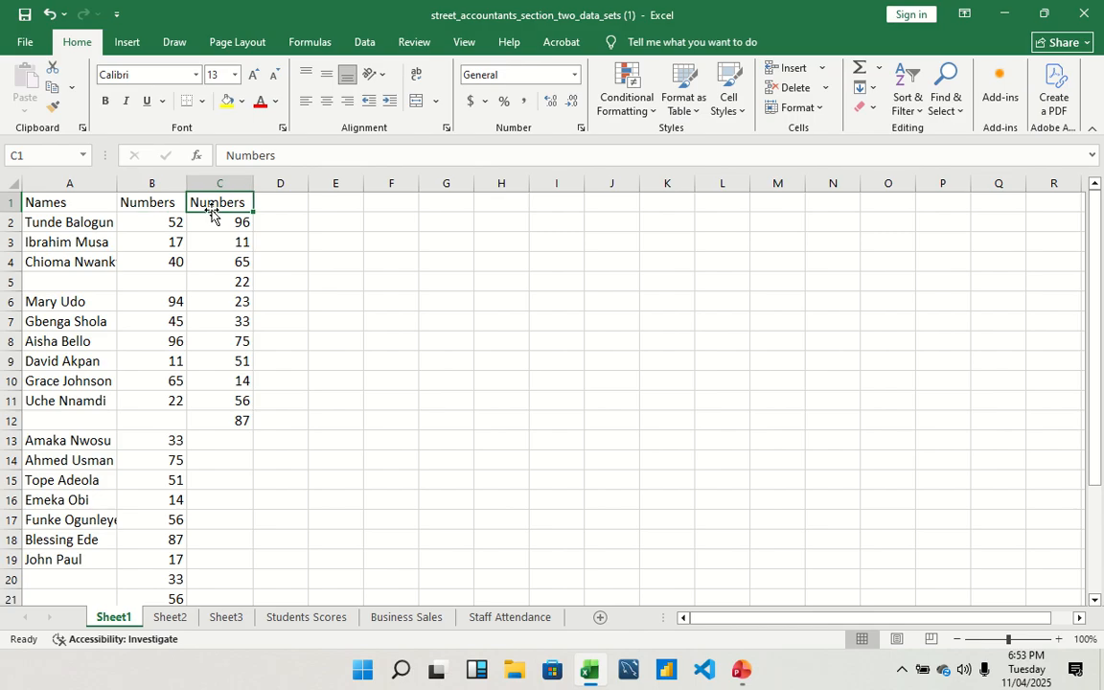
click(67, 284)
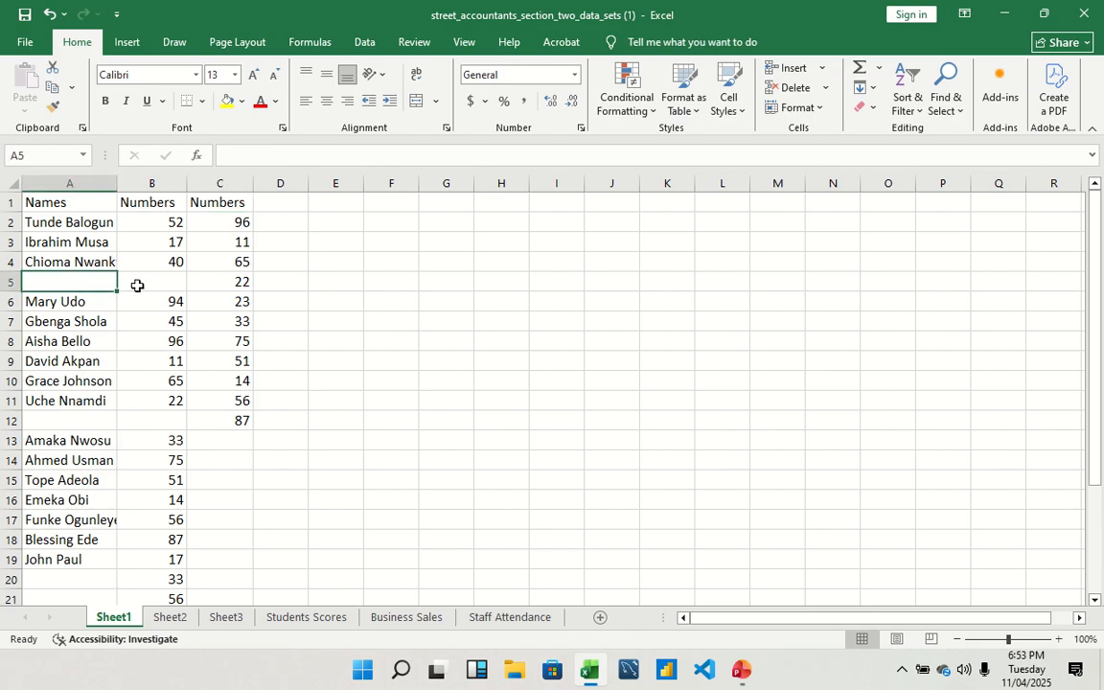
click(164, 285)
click(165, 418)
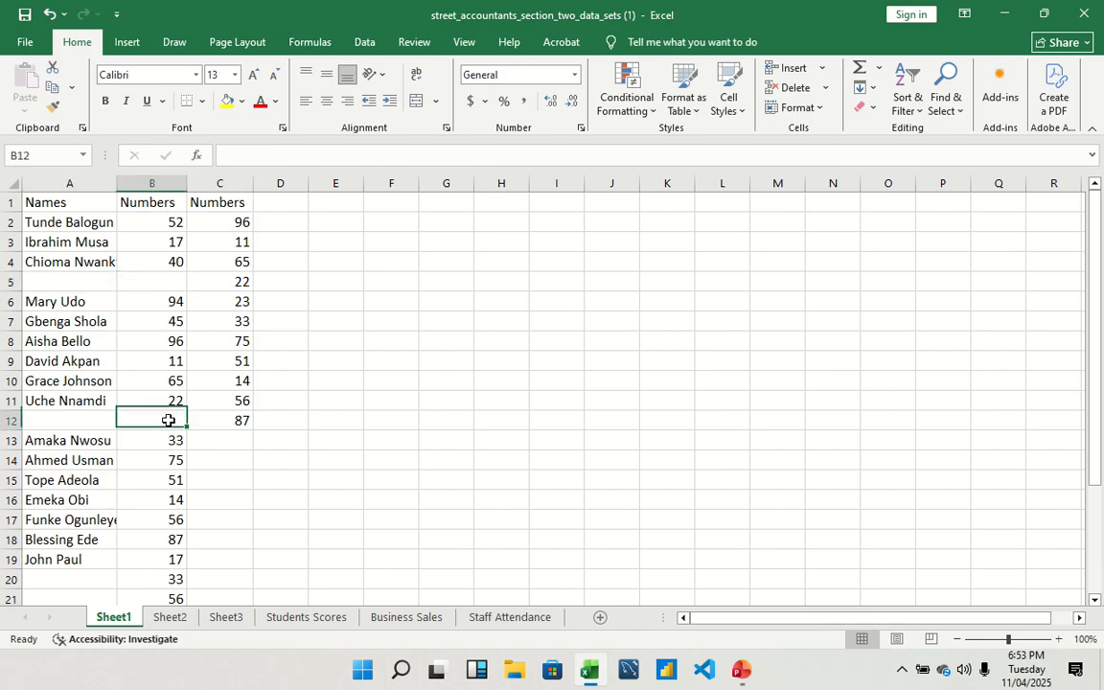
click(76, 419)
click(99, 578)
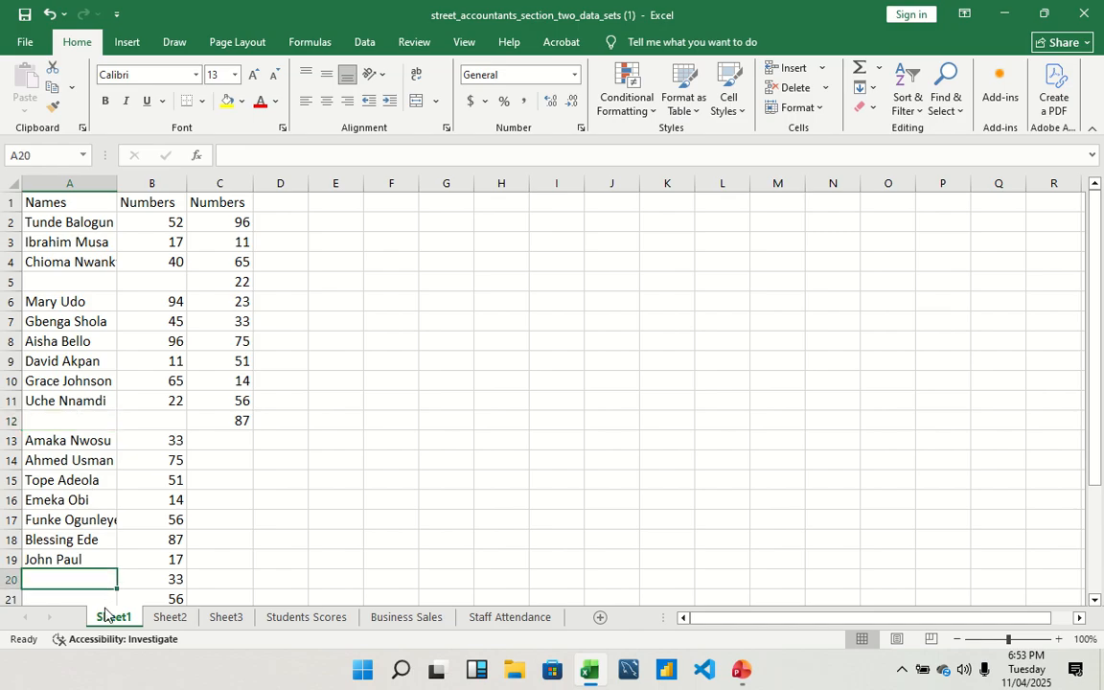
click(103, 600)
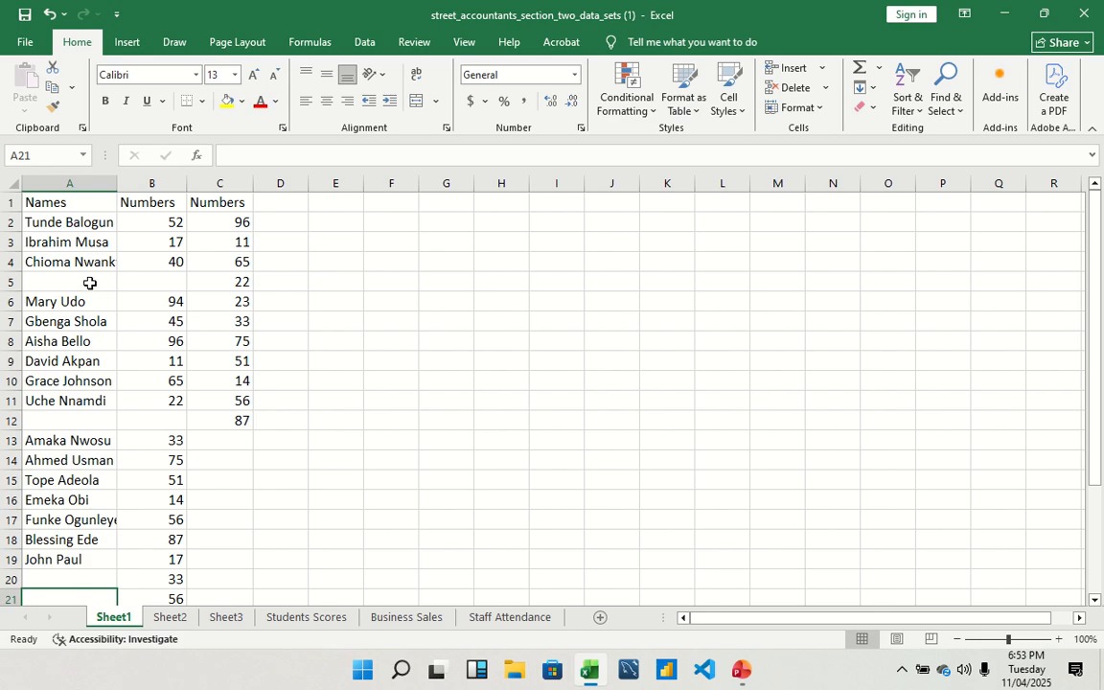
Step: Delete the entire row 5, which has no name and no first number
click(14, 282)
click(68, 282)
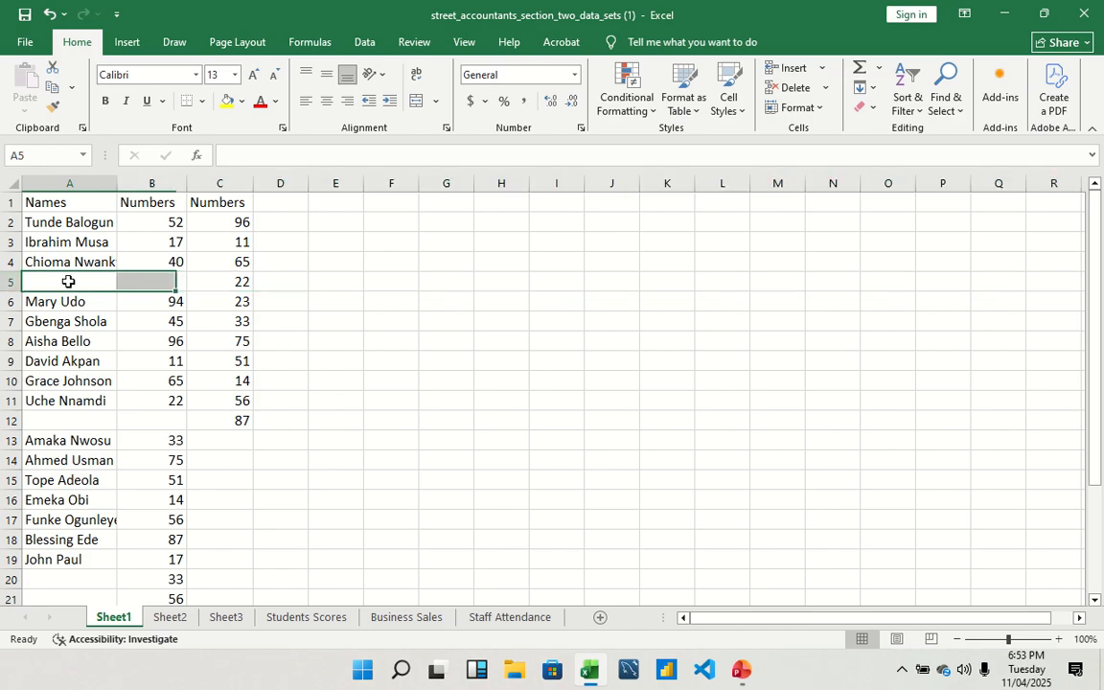
click(146, 280)
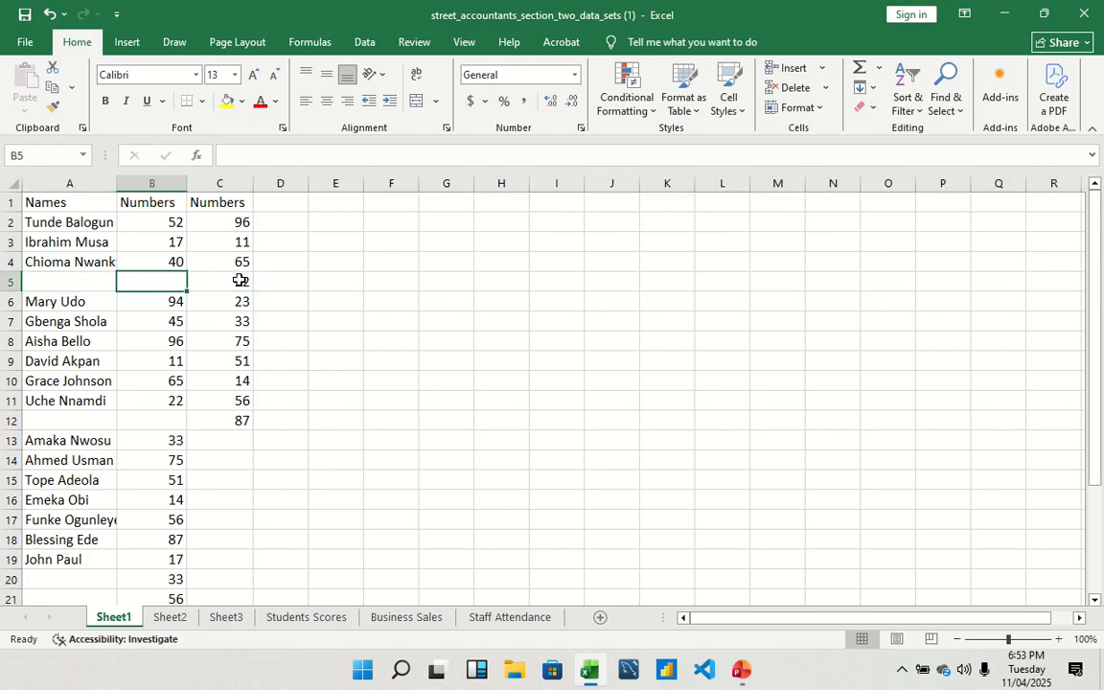
click(239, 280)
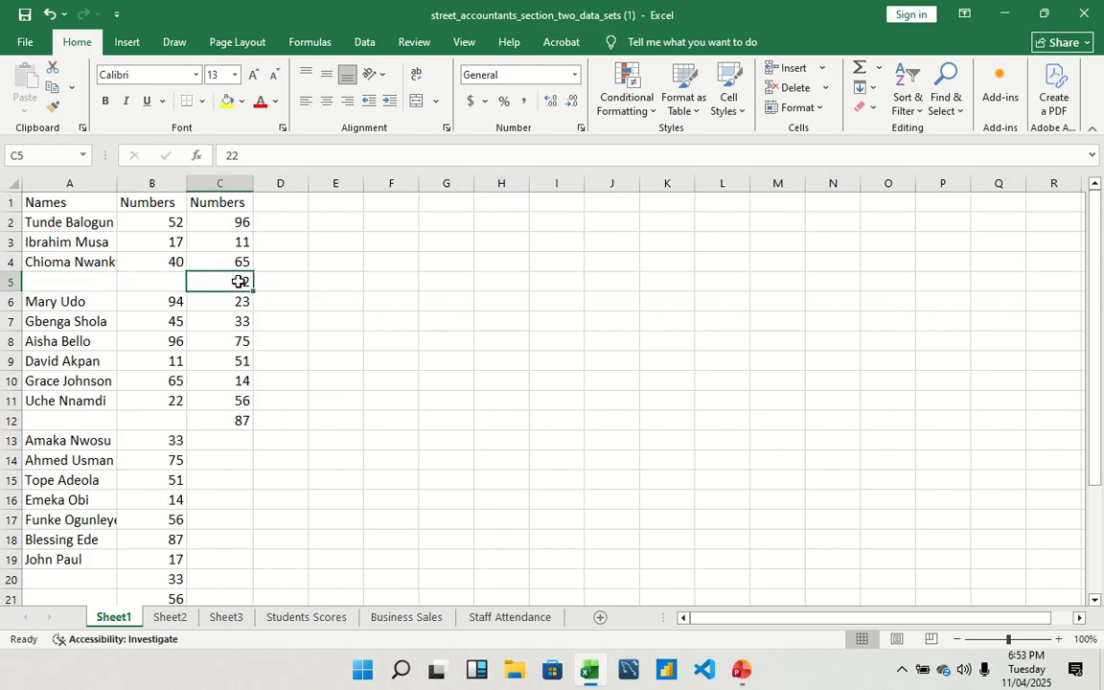
right_click(9, 282)
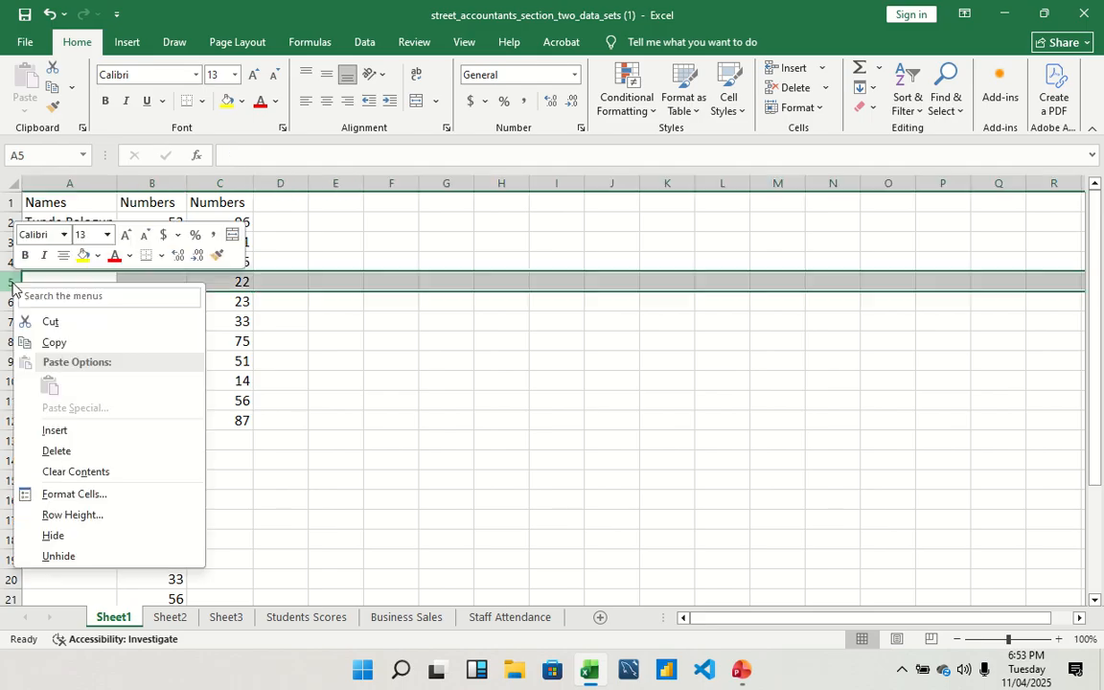
click(75, 452)
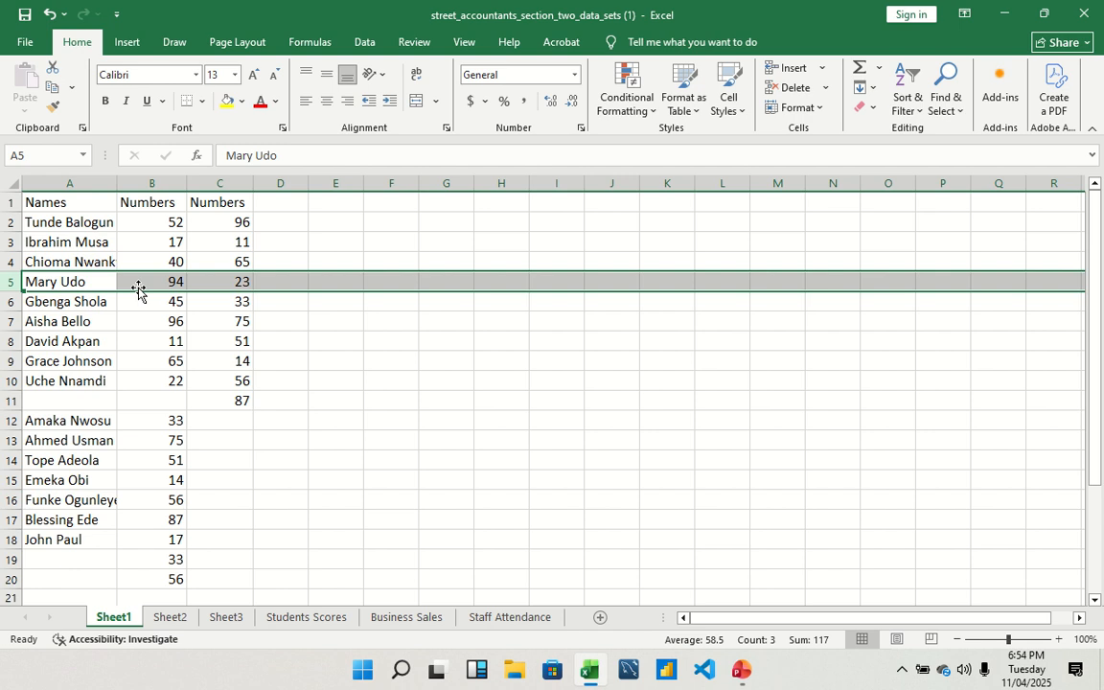
Step: Delete the entire row 11, where the name and first number are missing
click(96, 399)
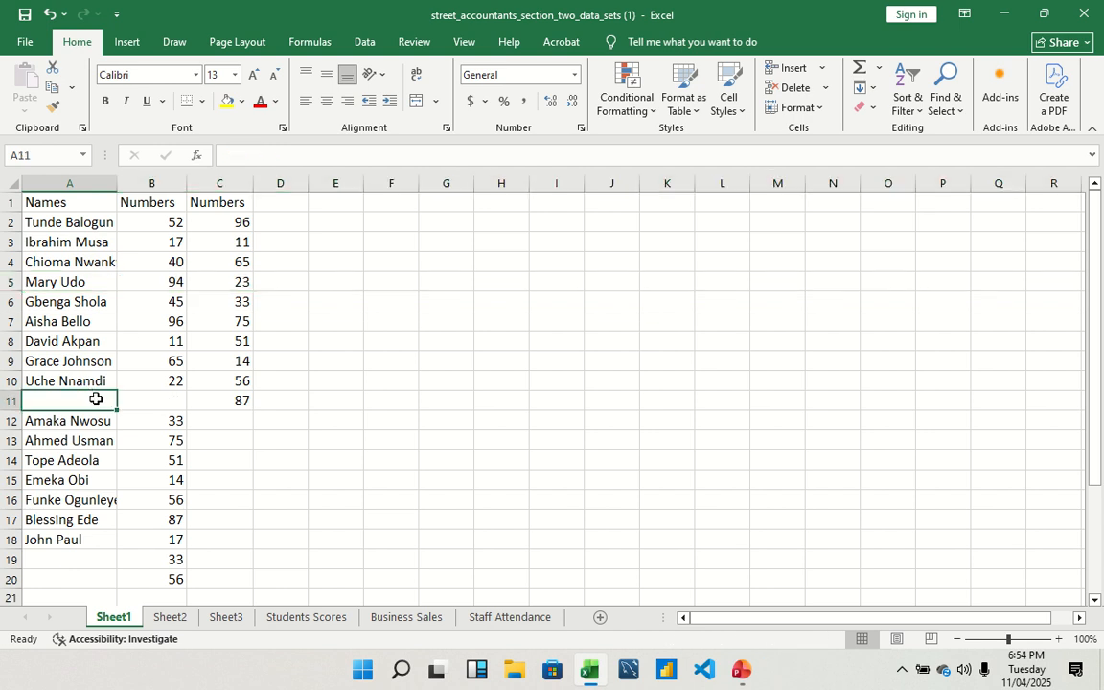
right_click(5, 400)
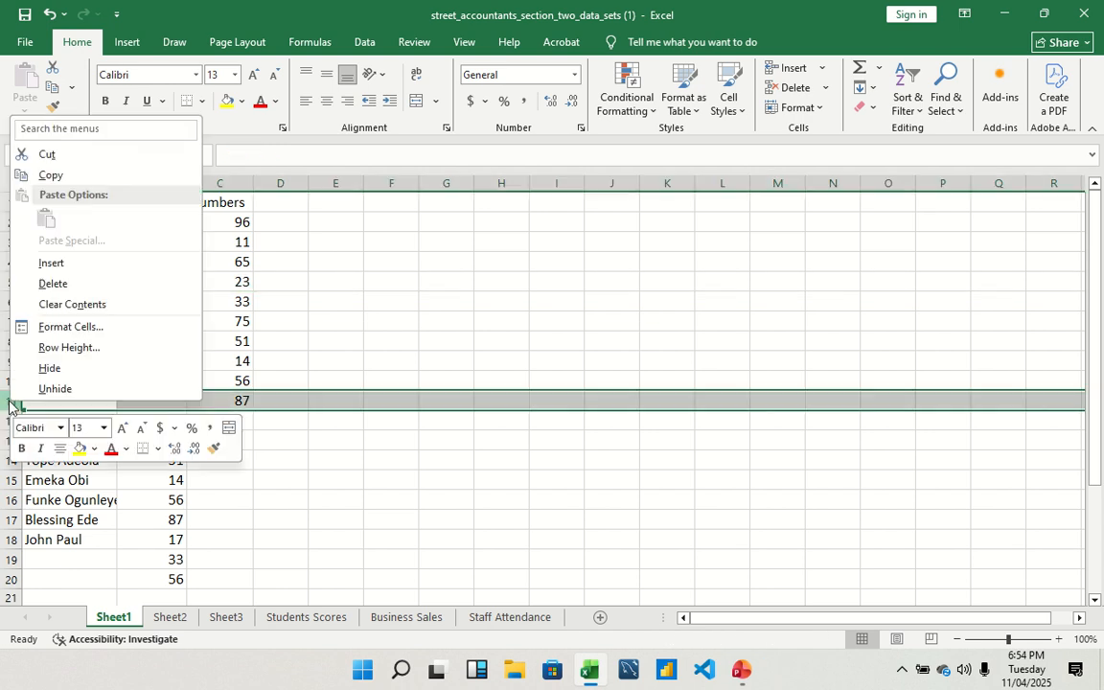
click(81, 283)
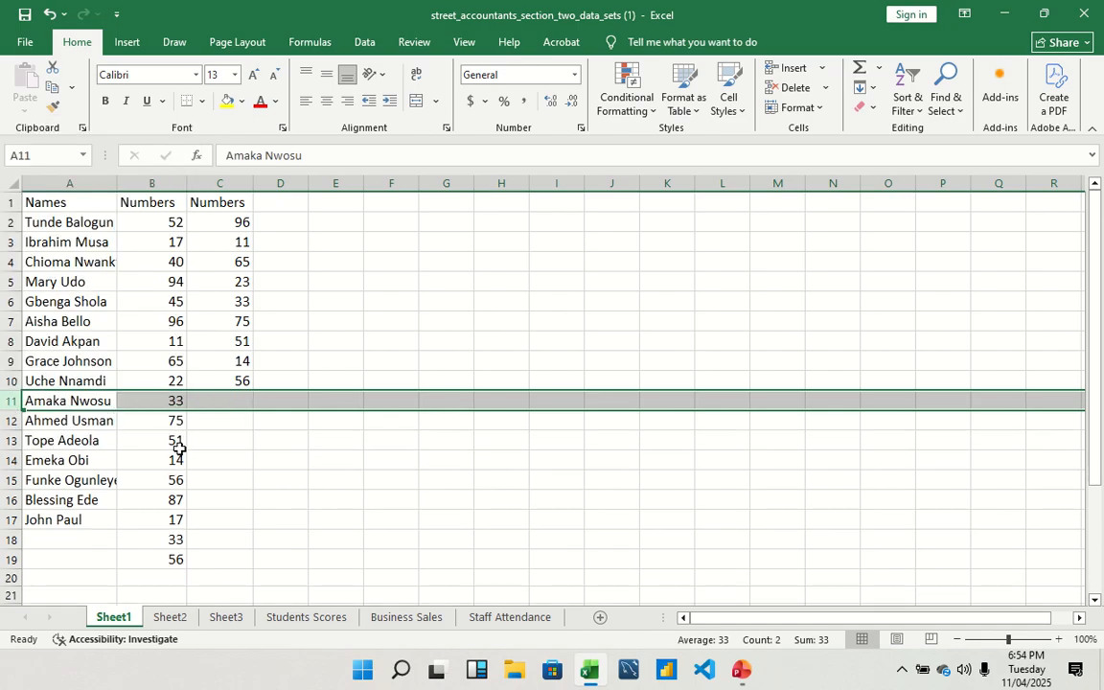
click(268, 461)
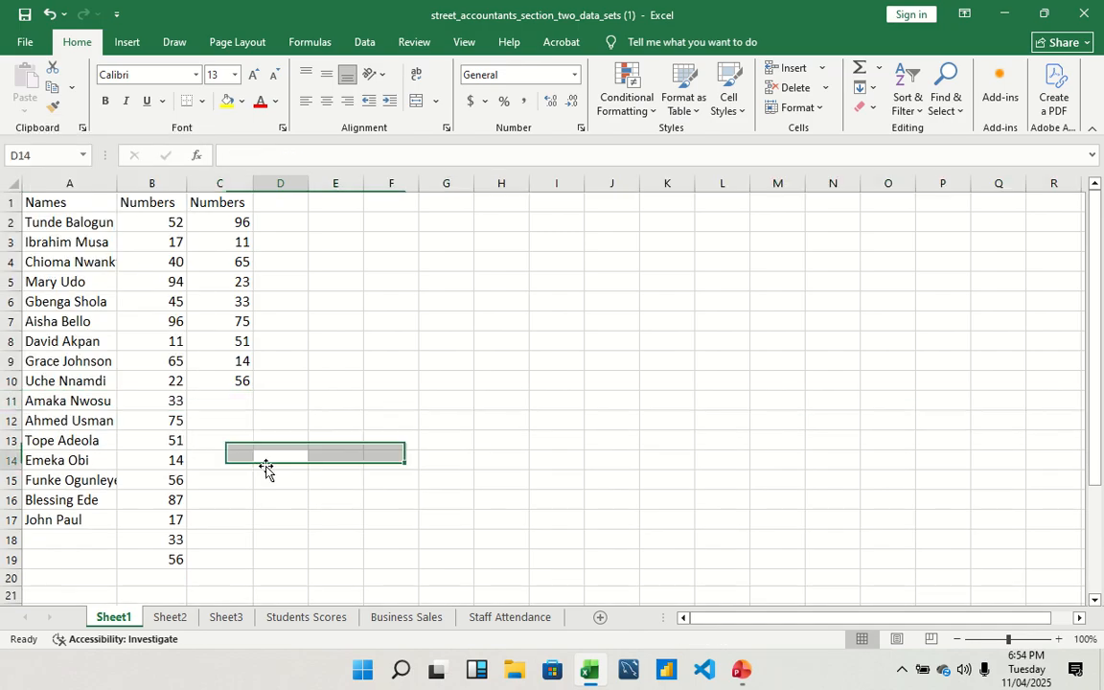
Step: Delete rows 18 and 19 together, the rows without names at the end of the data
click(53, 537)
click(59, 561)
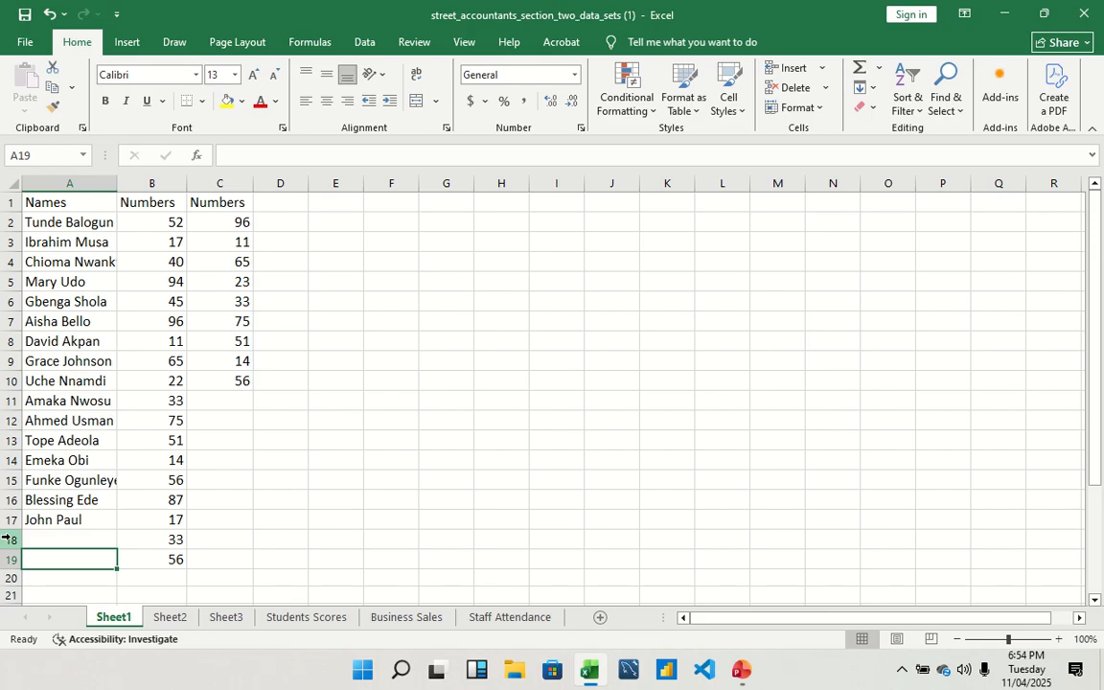
drag(8, 540, 7, 558)
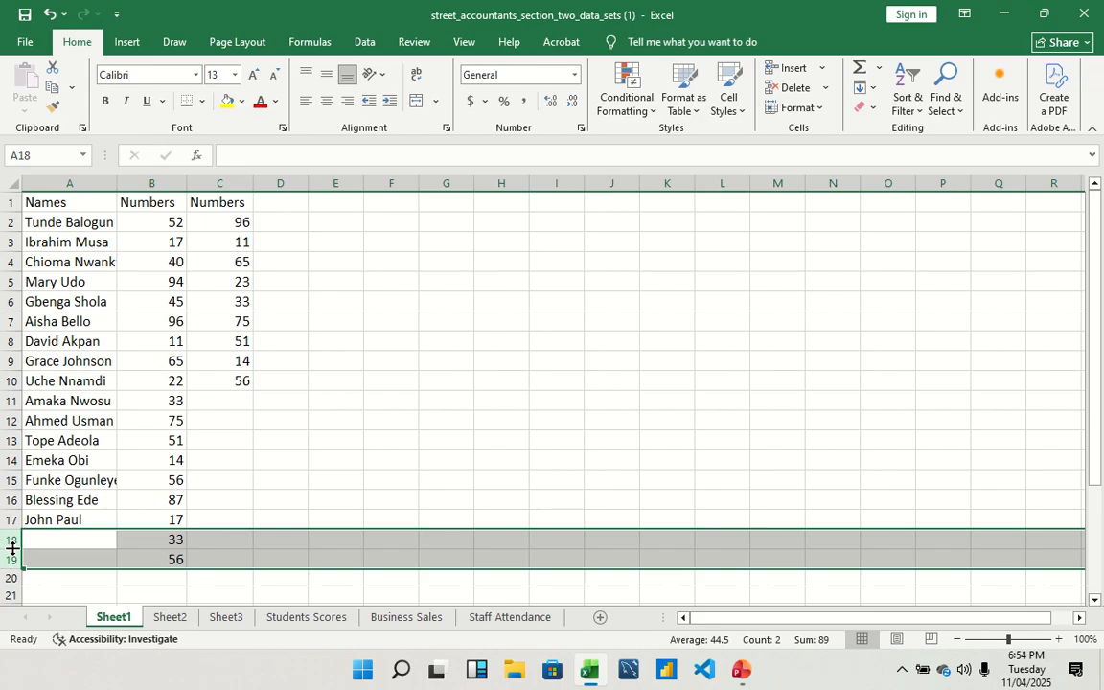
right_click(12, 548)
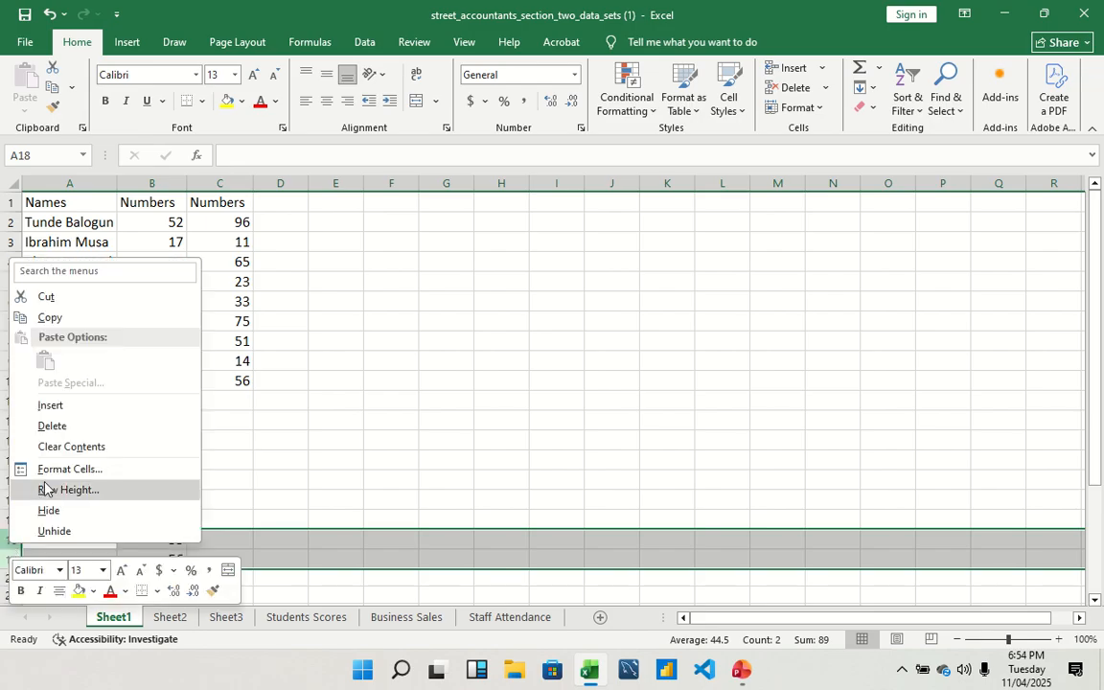
click(48, 426)
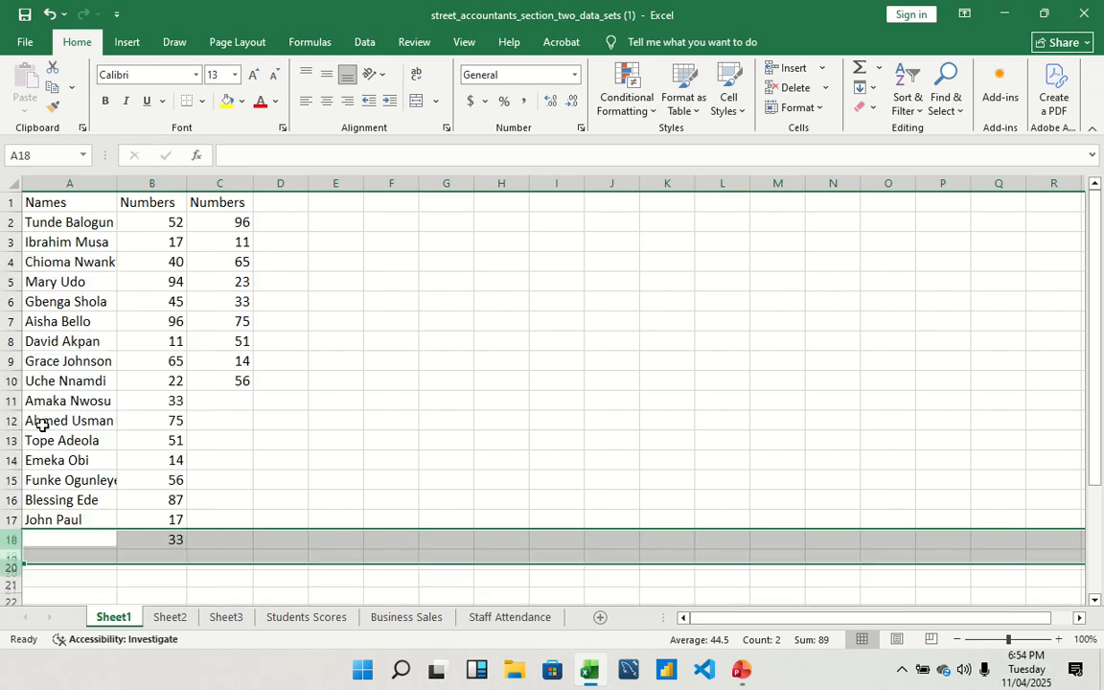
click(186, 554)
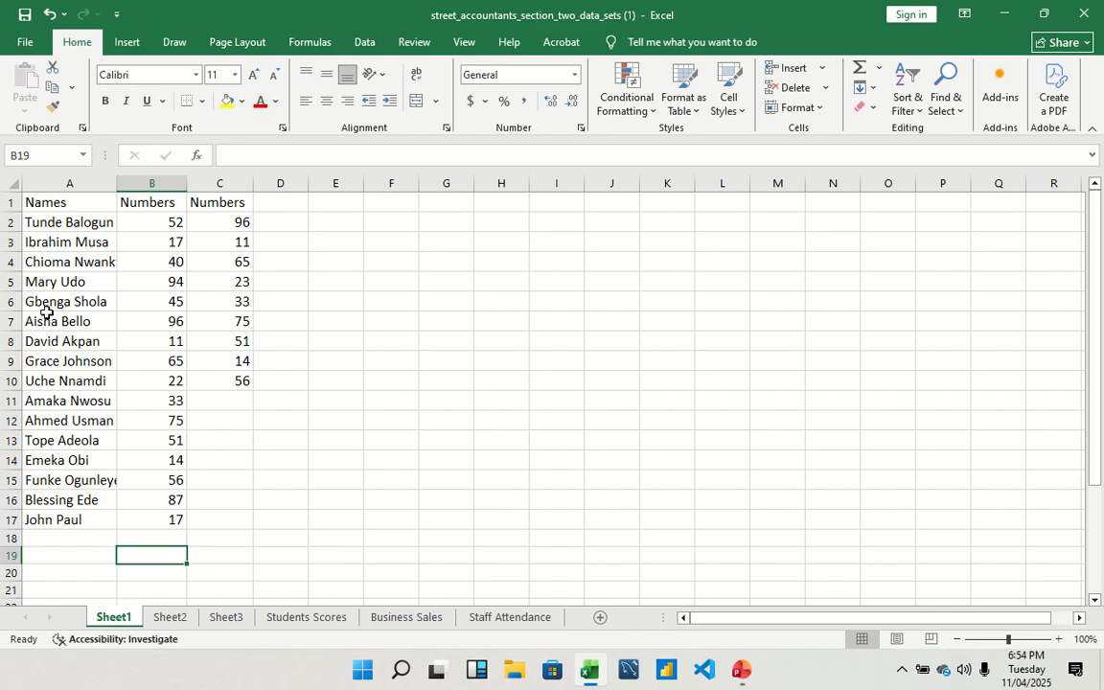
Step: Delete the whole of column C, the second Numbers column
click(229, 183)
click(153, 183)
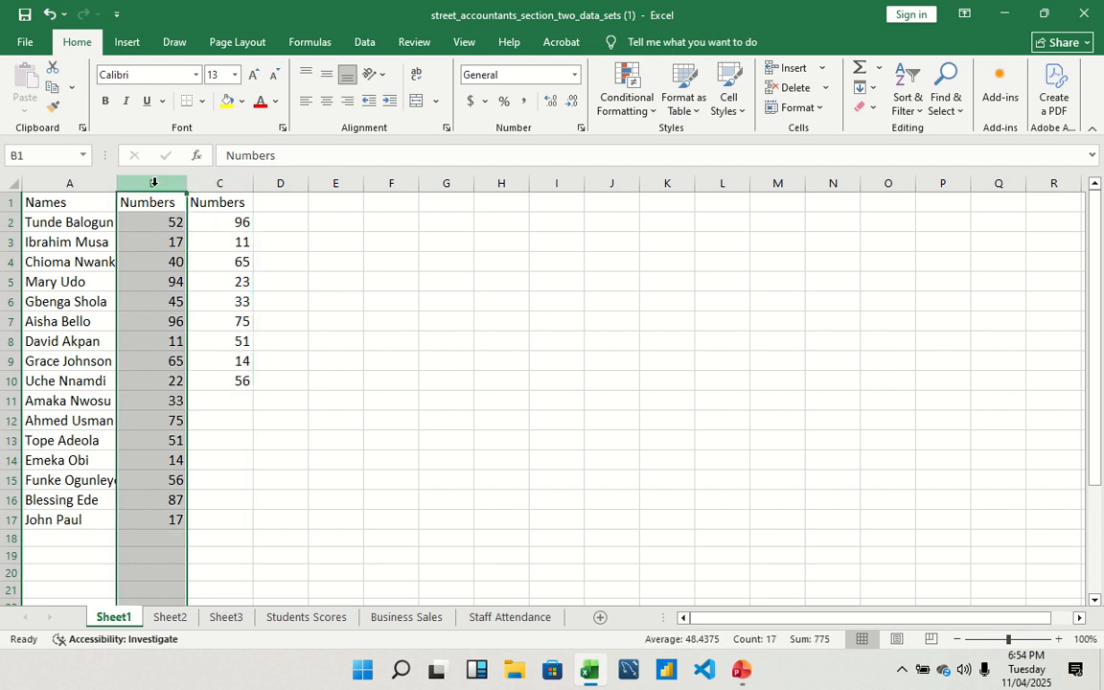
click(229, 183)
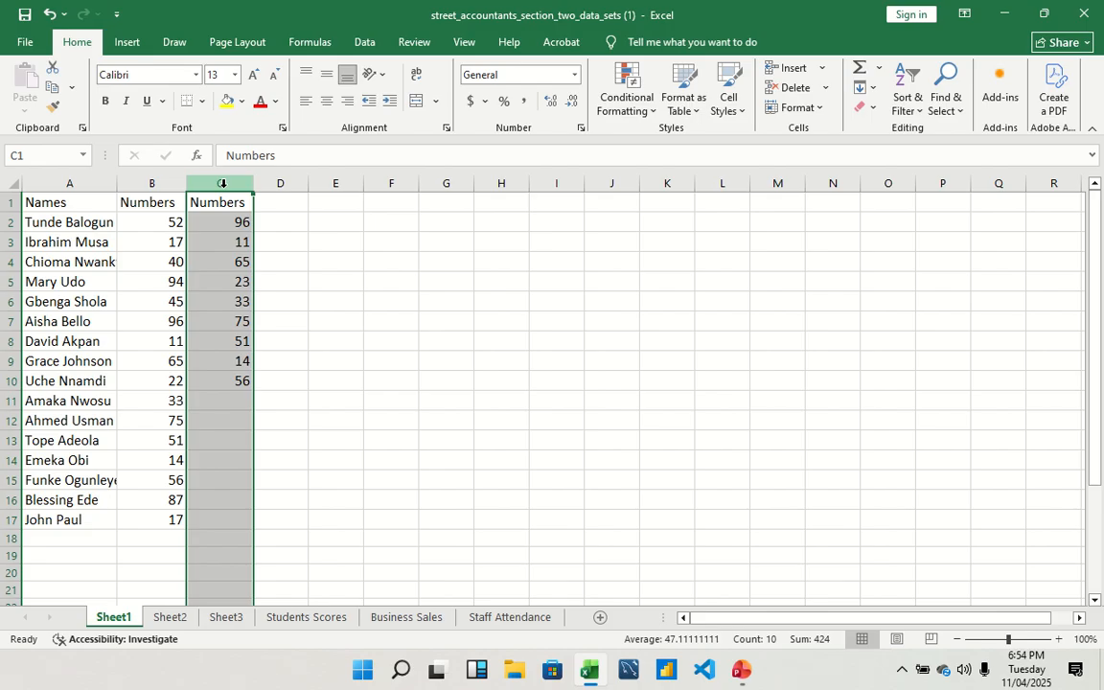
right_click(222, 183)
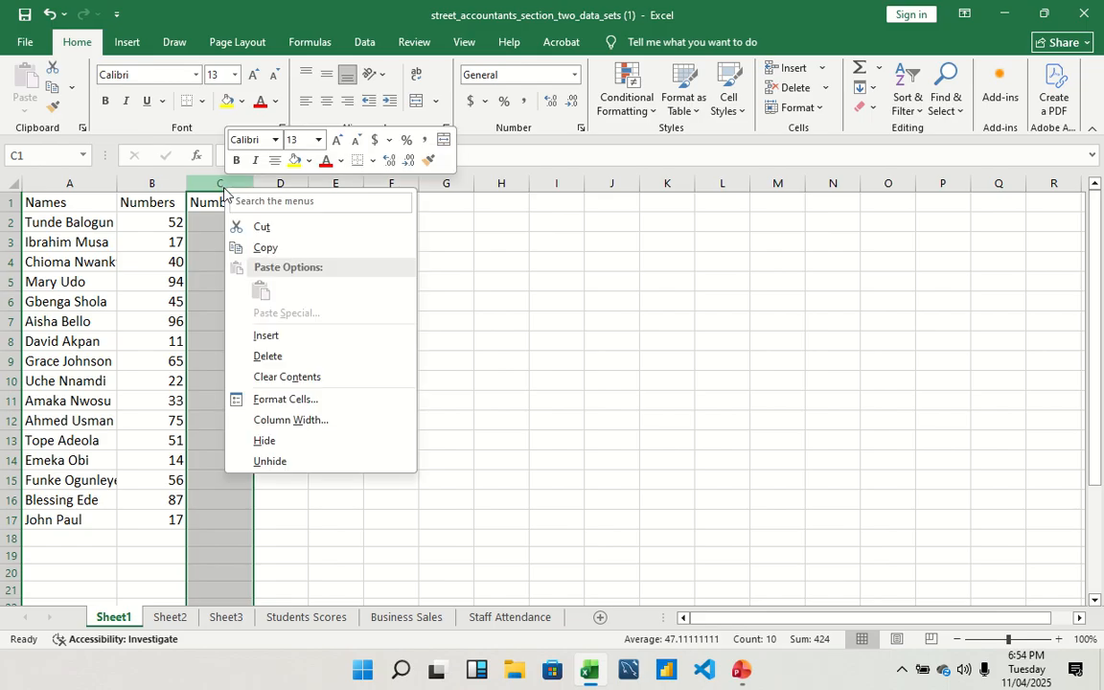
click(292, 349)
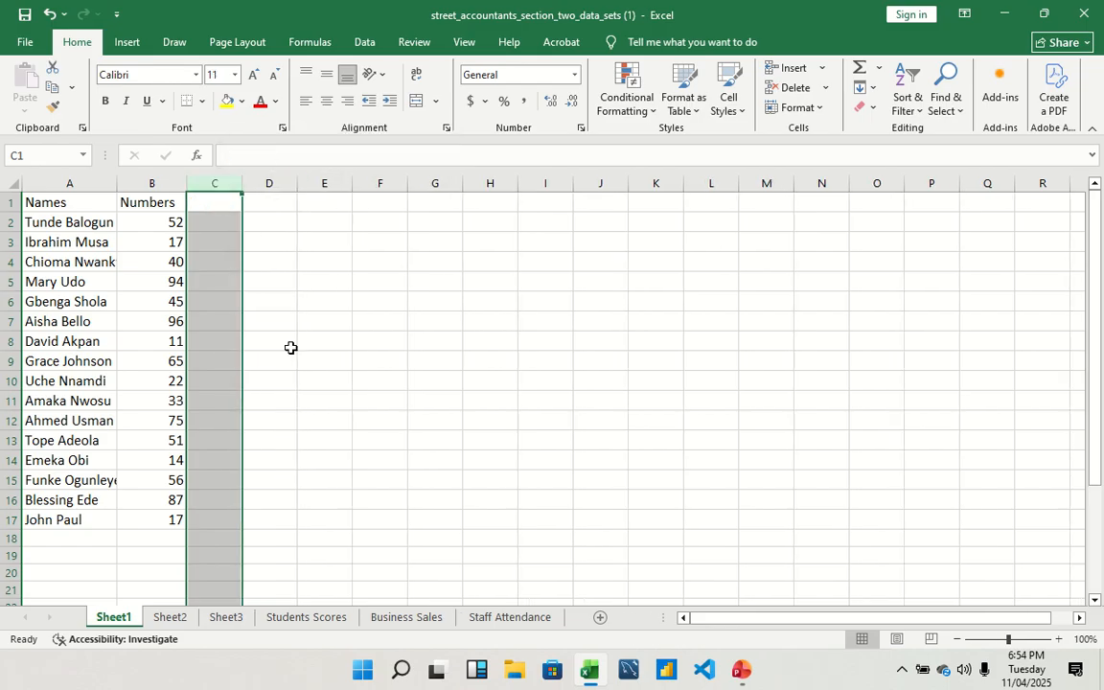
click(235, 324)
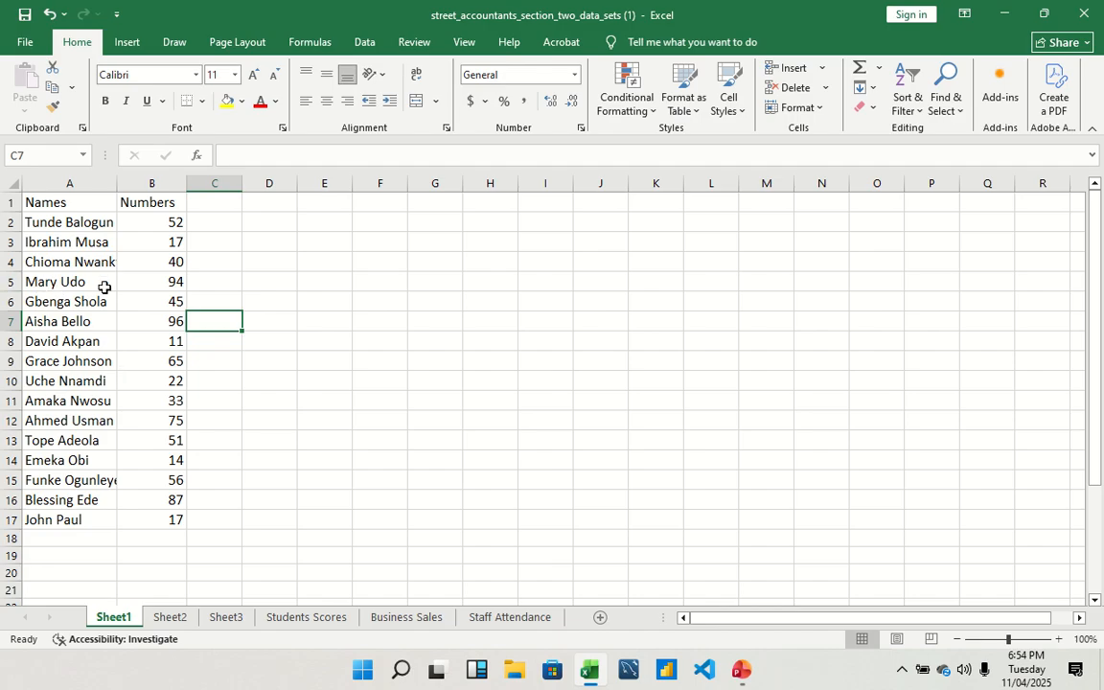
Step: Insert a blank row at row 5 of the name list
right_click(12, 280)
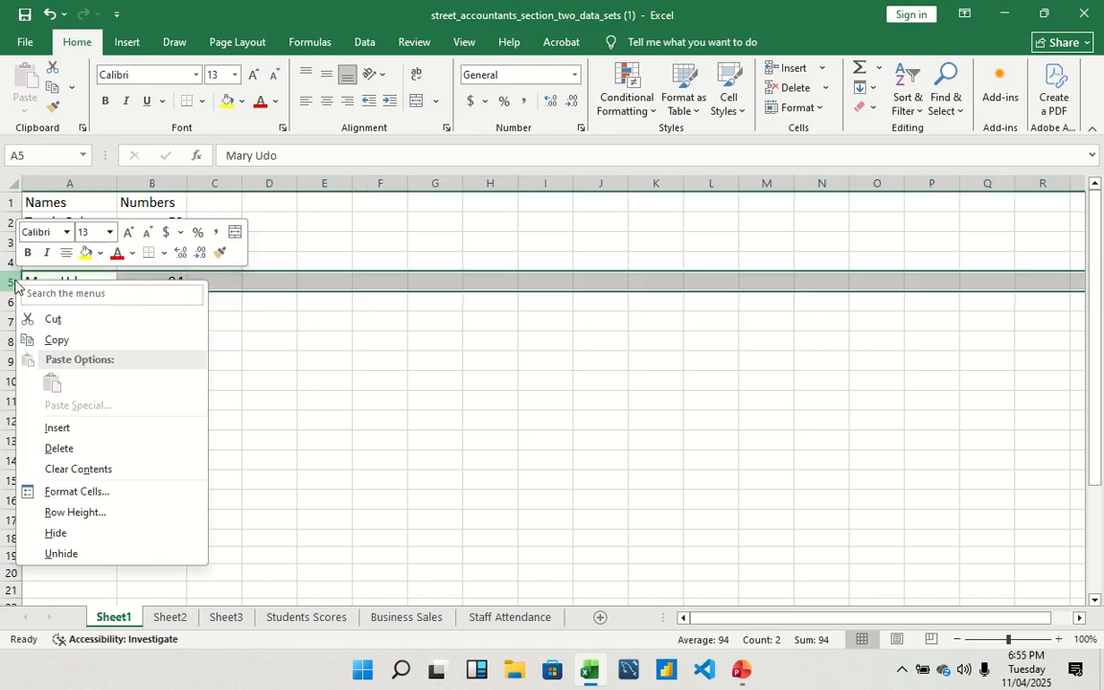
click(63, 429)
click(124, 279)
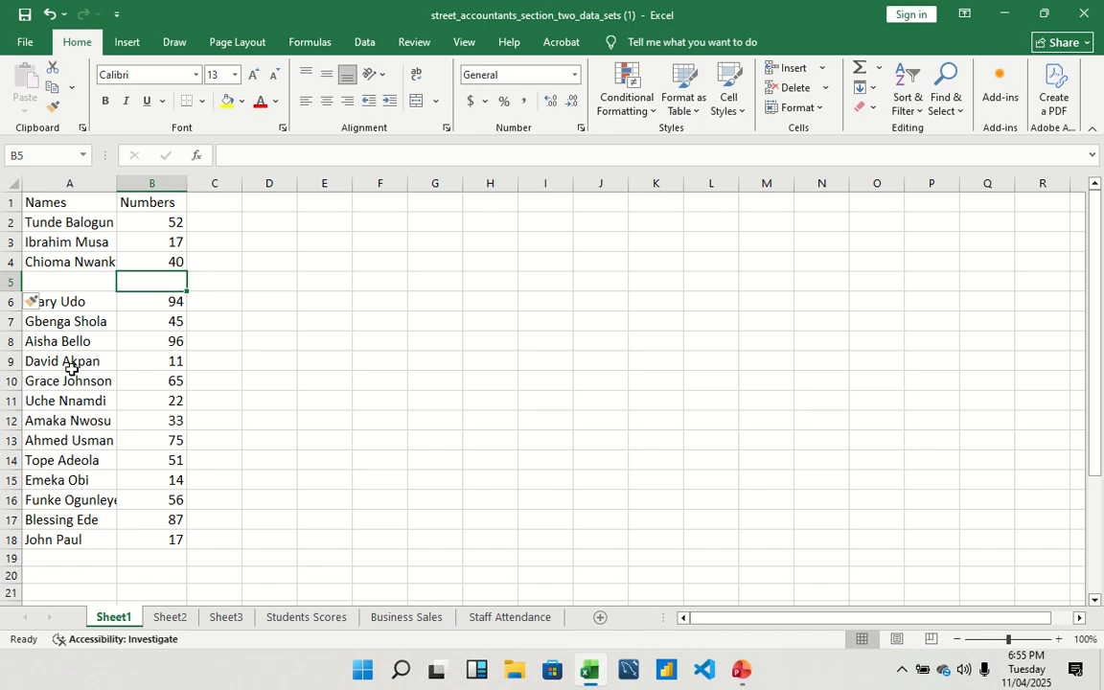
Step: Insert a blank row at row 11 of the name list
right_click(9, 401)
click(72, 260)
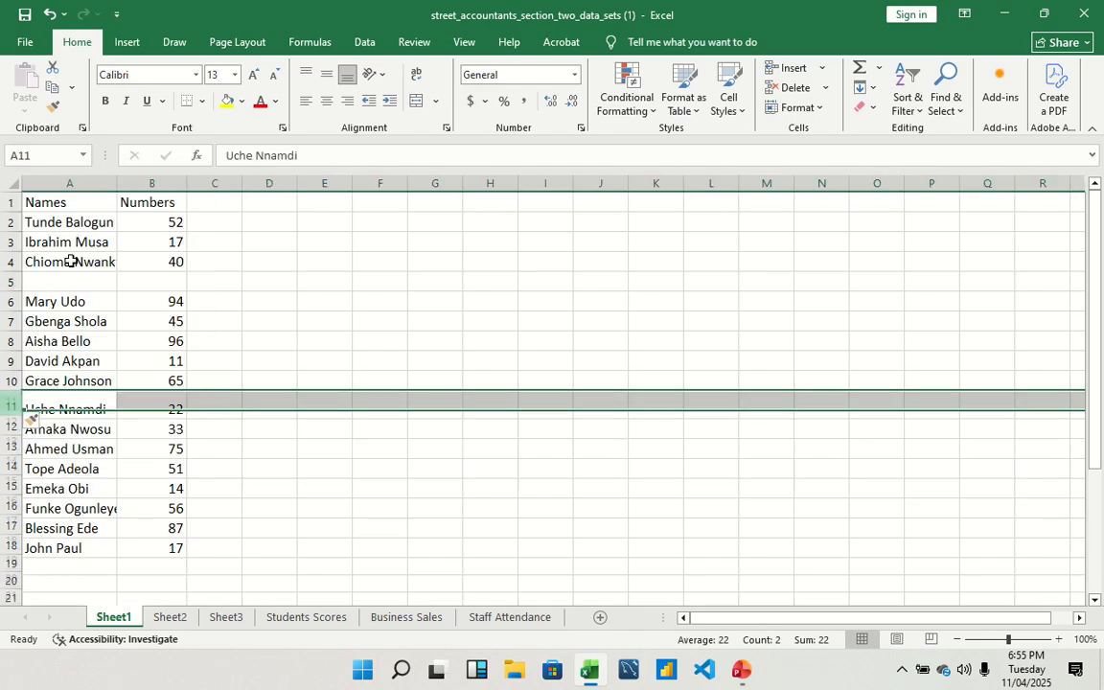
click(85, 400)
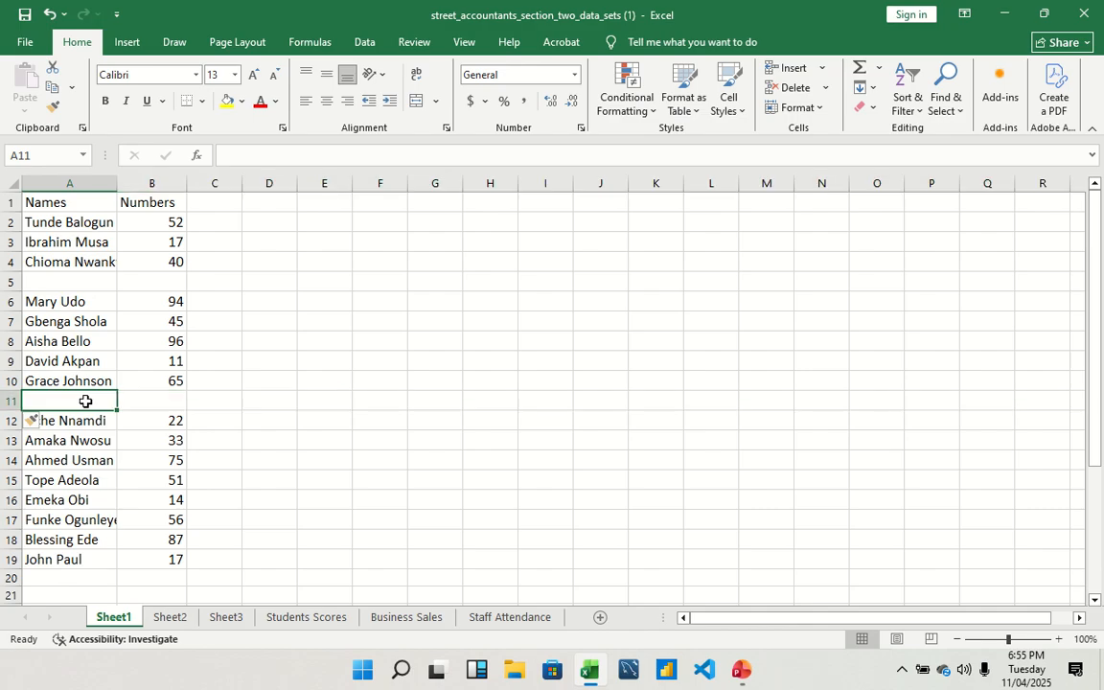
click(154, 400)
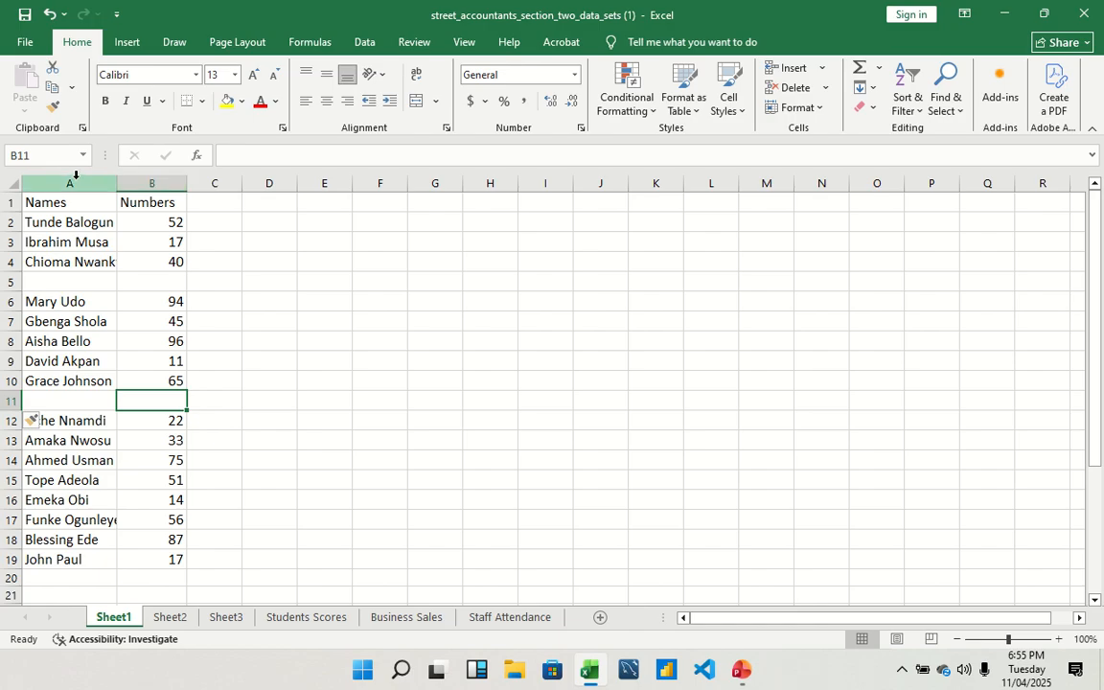
Step: Insert an empty column B between the Names and Numbers columns
click(148, 182)
right_click(150, 186)
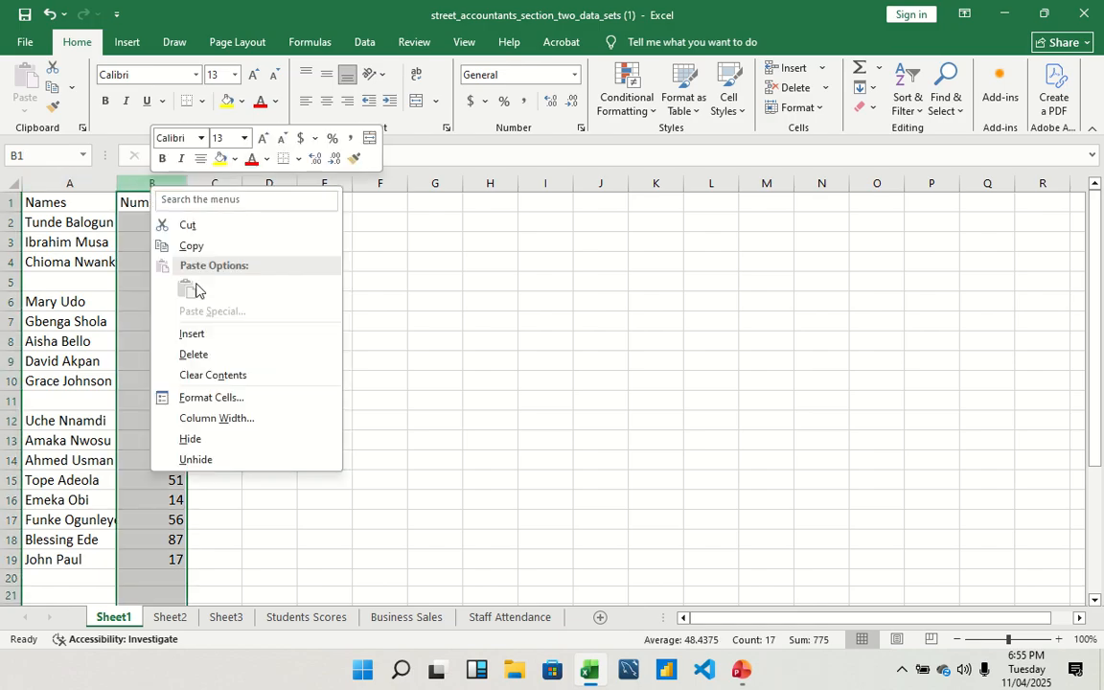
click(218, 343)
click(192, 280)
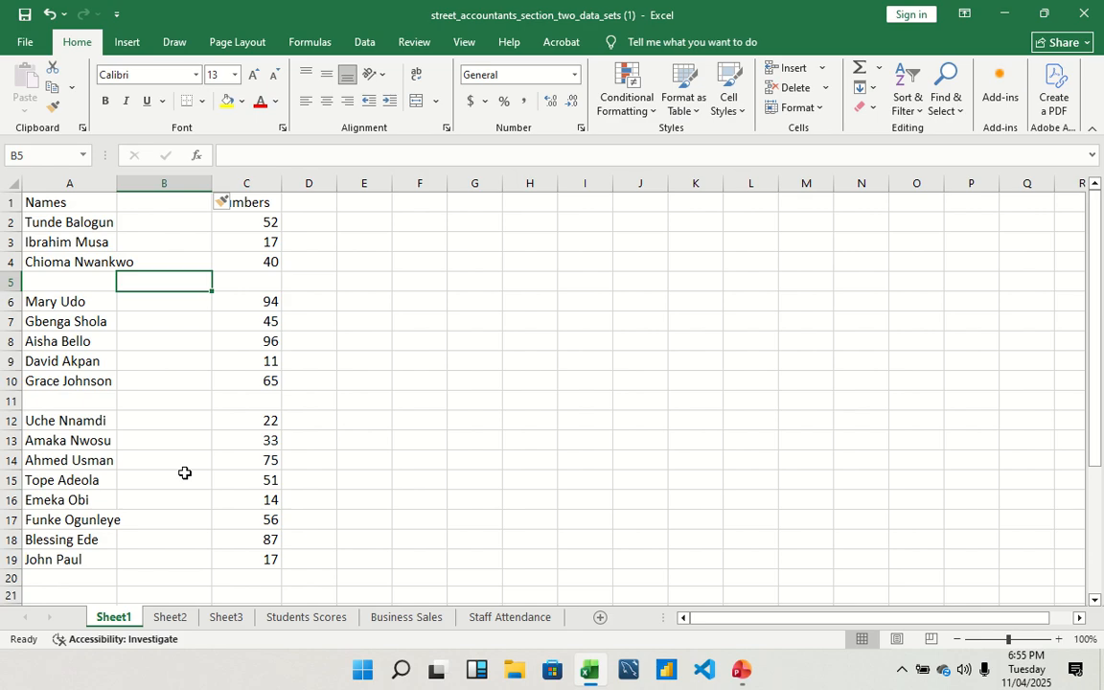
Step: Open Sheet2 and review the list of function names MAX, MIN, LARGE, SMALL, COUNT and COUNTA in L3:L8
click(170, 618)
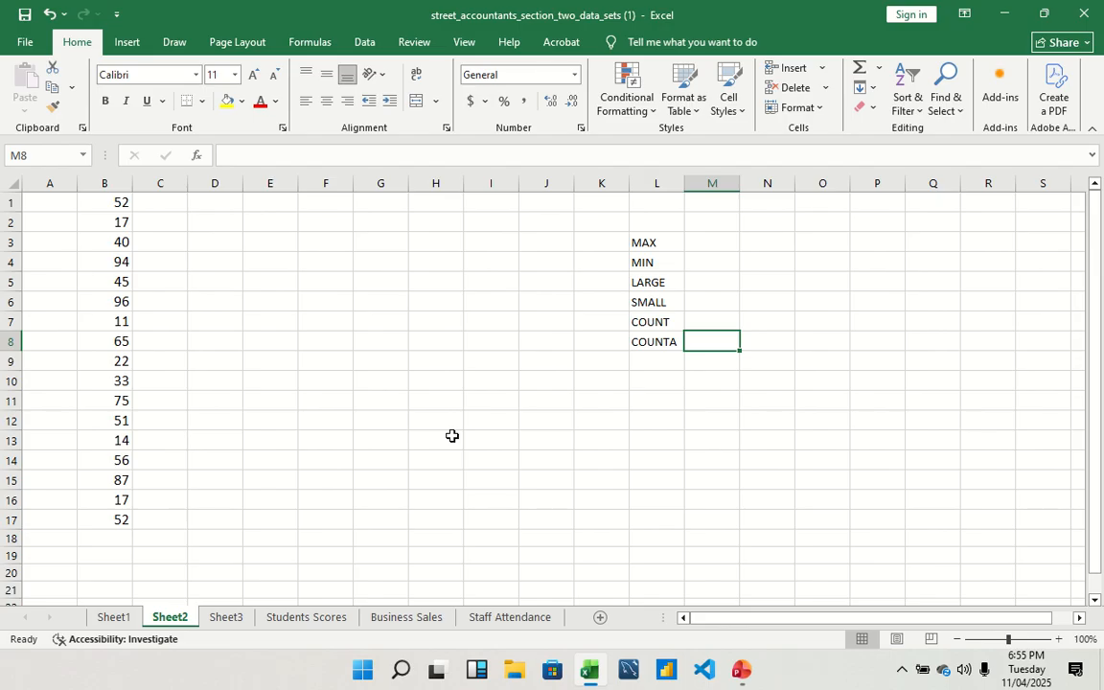
click(643, 243)
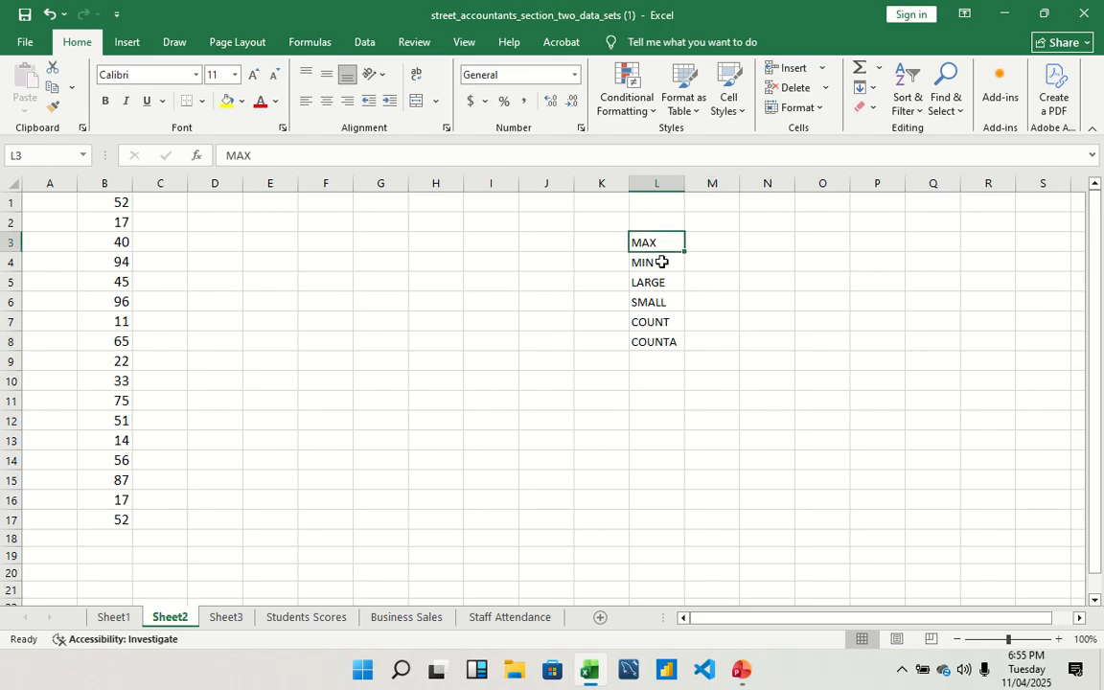
click(661, 264)
click(662, 283)
click(663, 303)
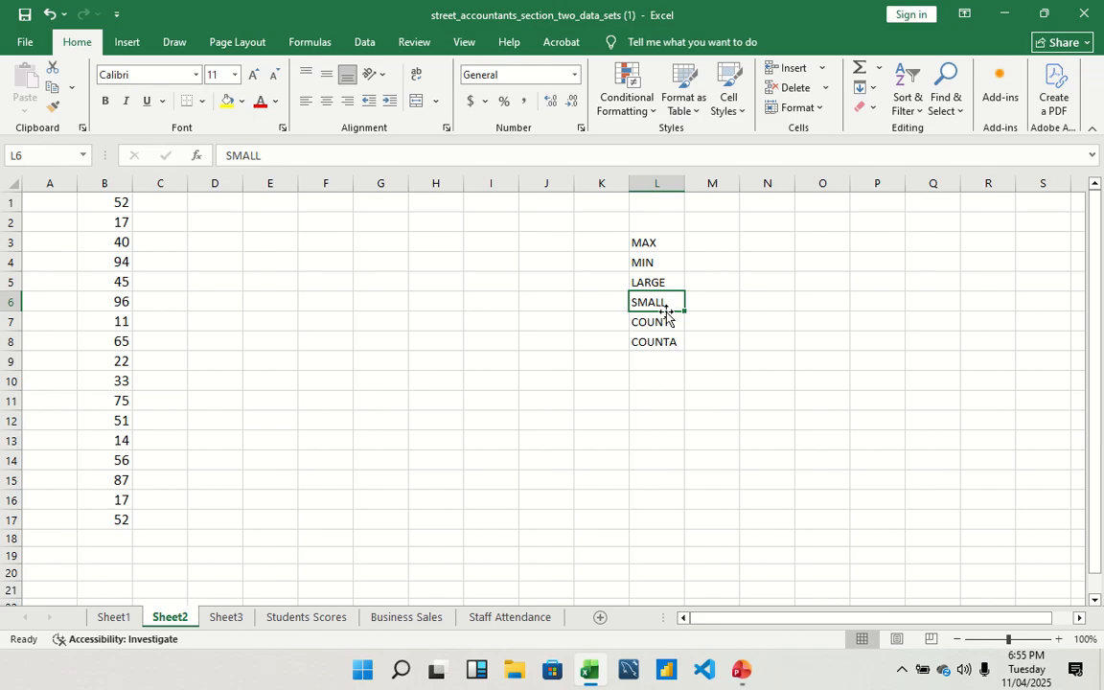
click(666, 322)
click(669, 341)
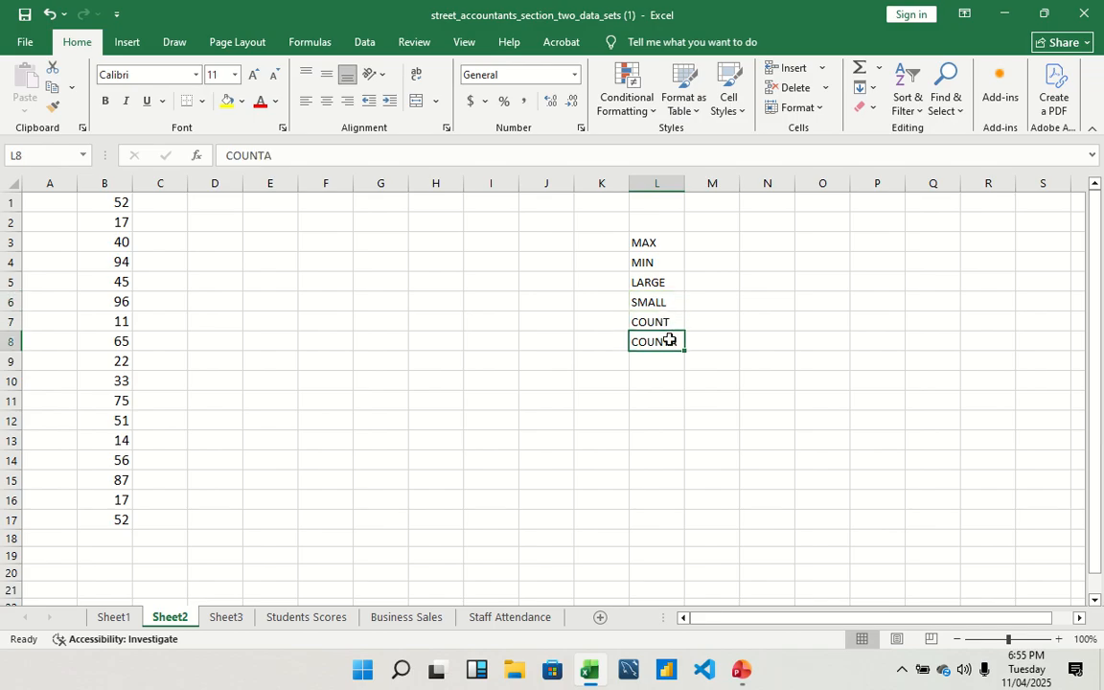
click(652, 244)
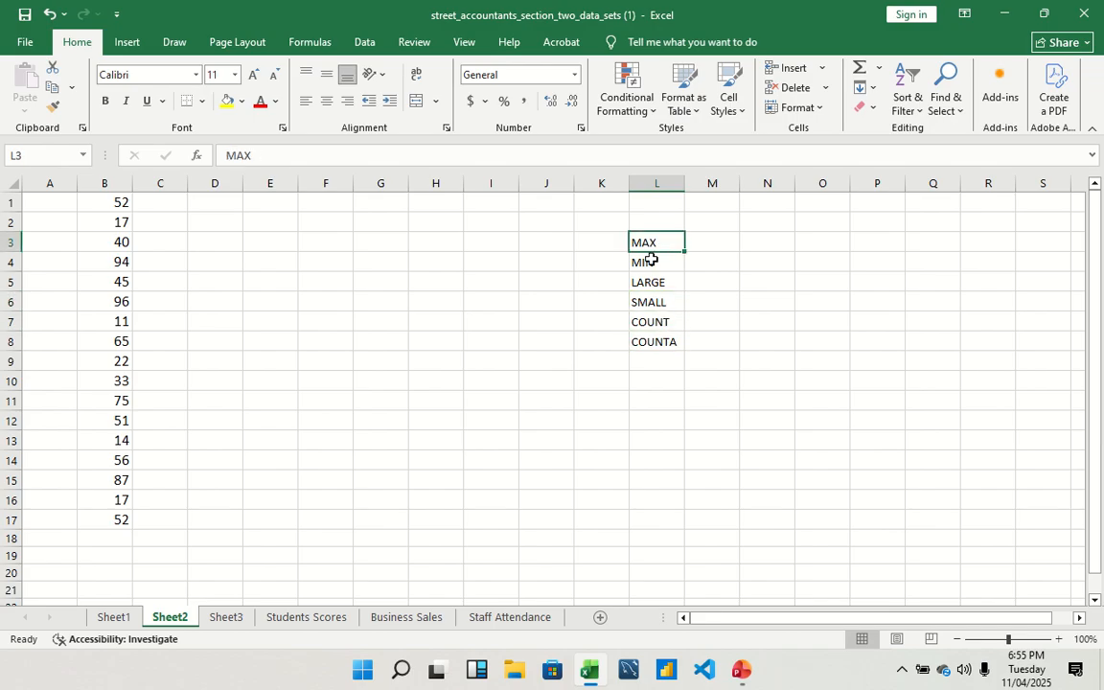
click(651, 260)
click(672, 283)
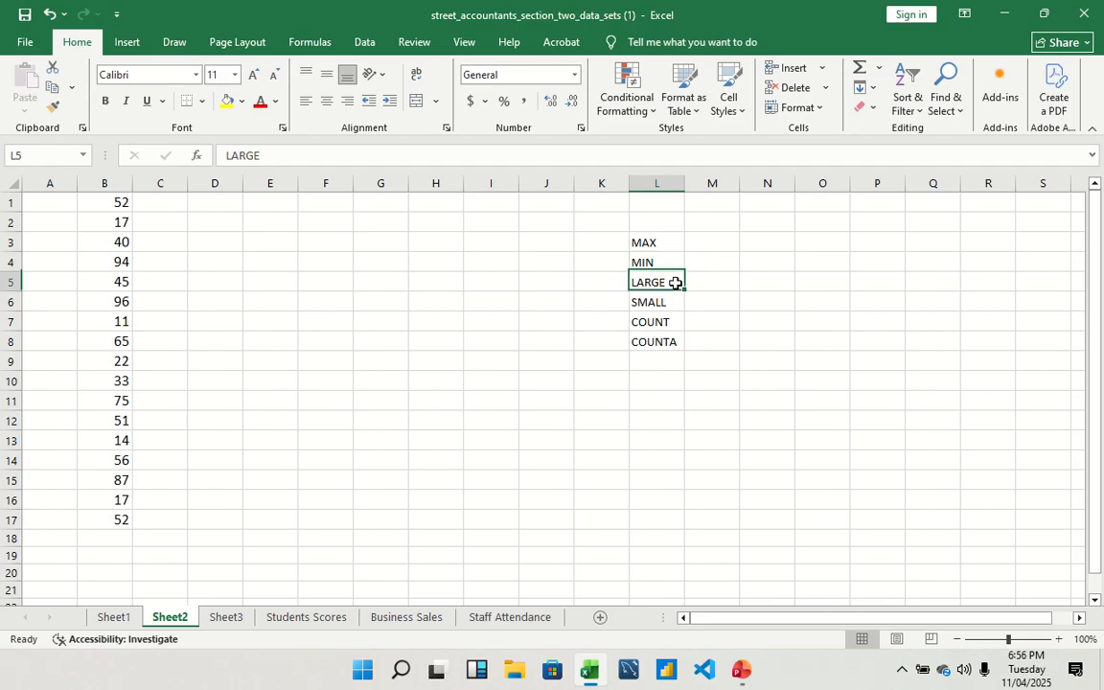
click(674, 301)
click(677, 323)
click(674, 341)
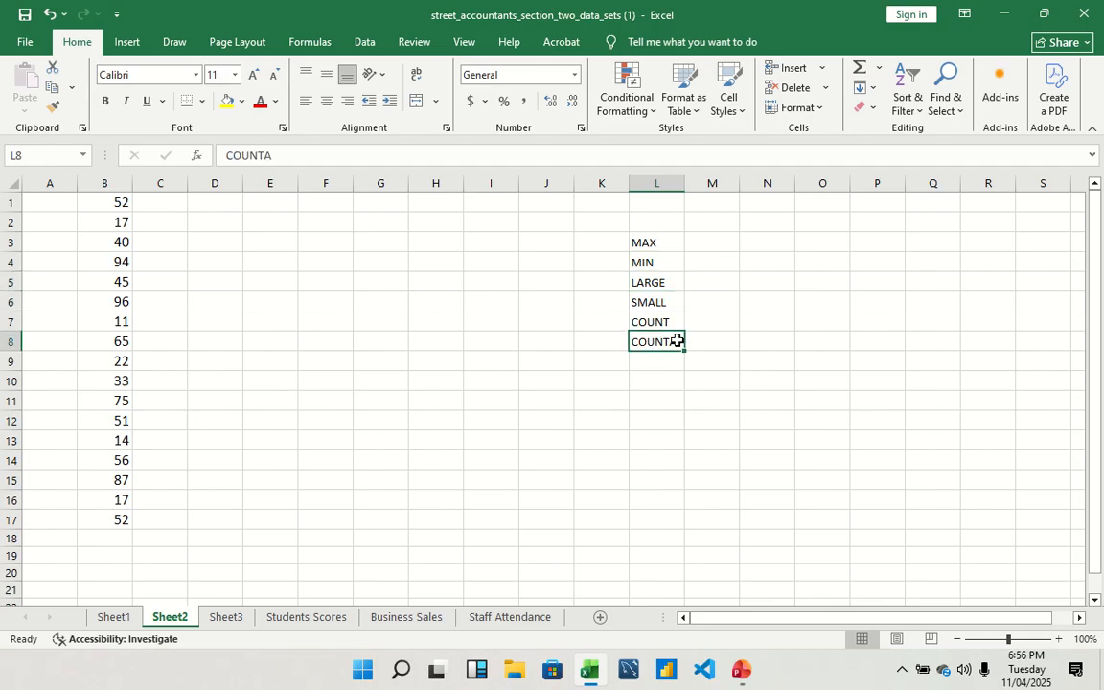
click(655, 246)
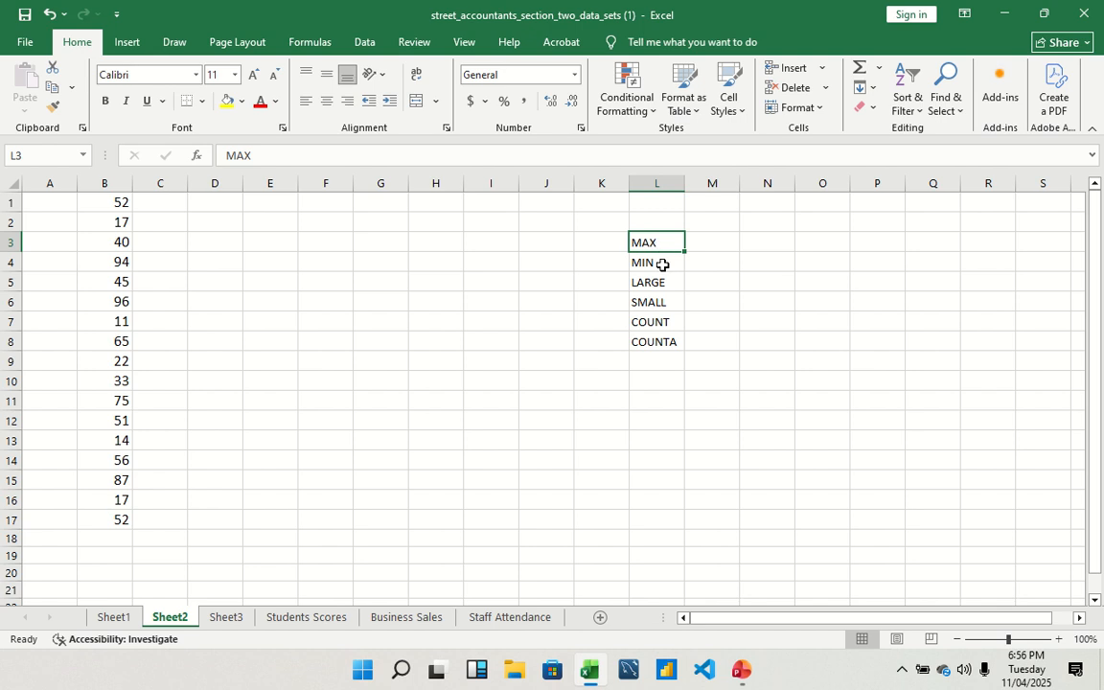
click(660, 263)
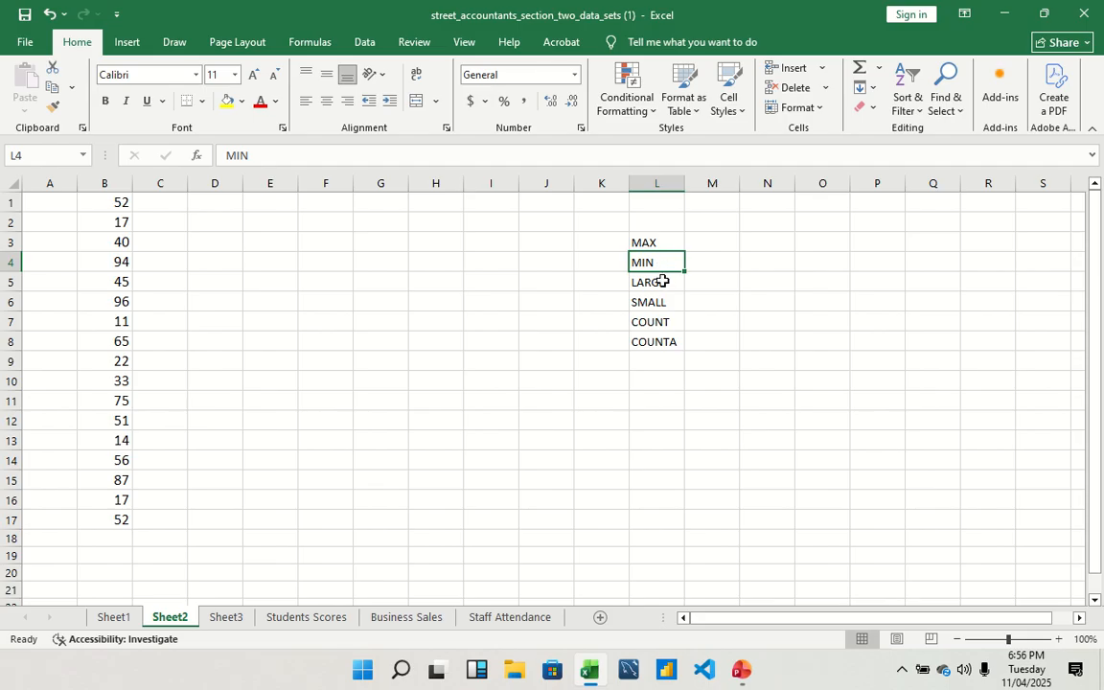
click(662, 280)
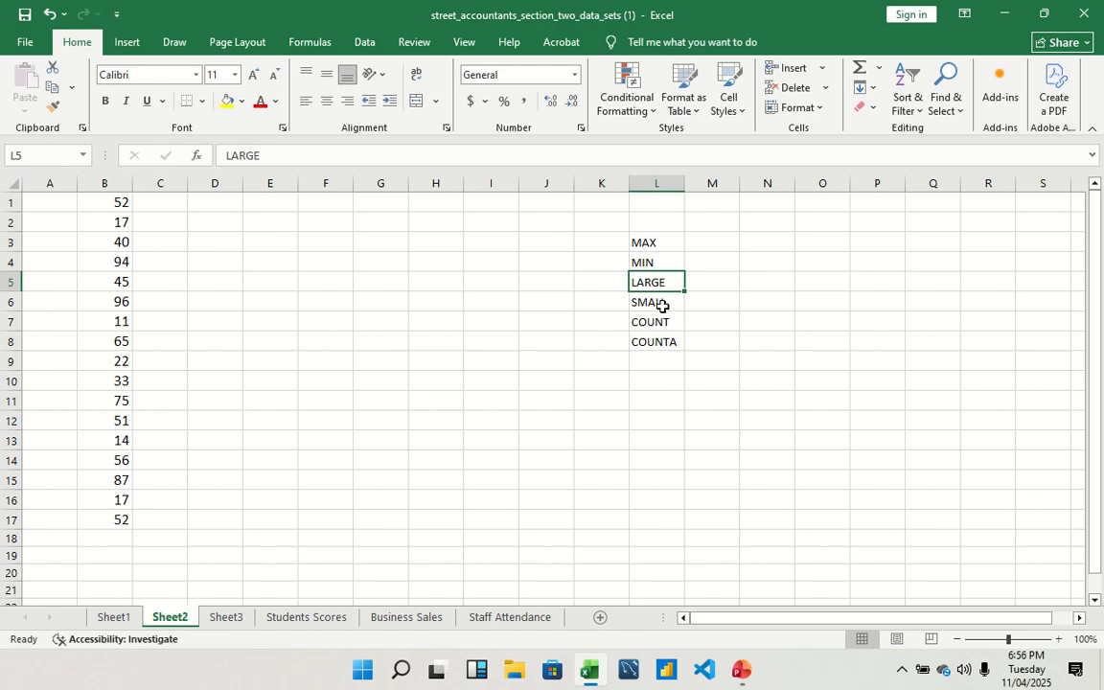
click(660, 302)
click(654, 282)
click(663, 320)
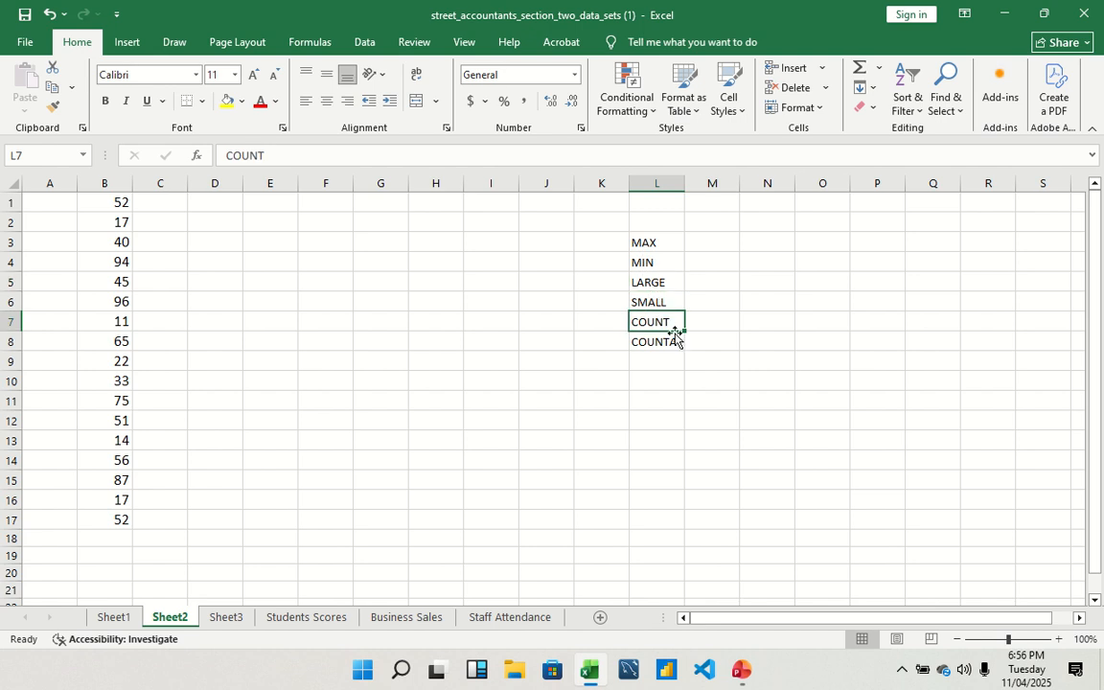
click(671, 343)
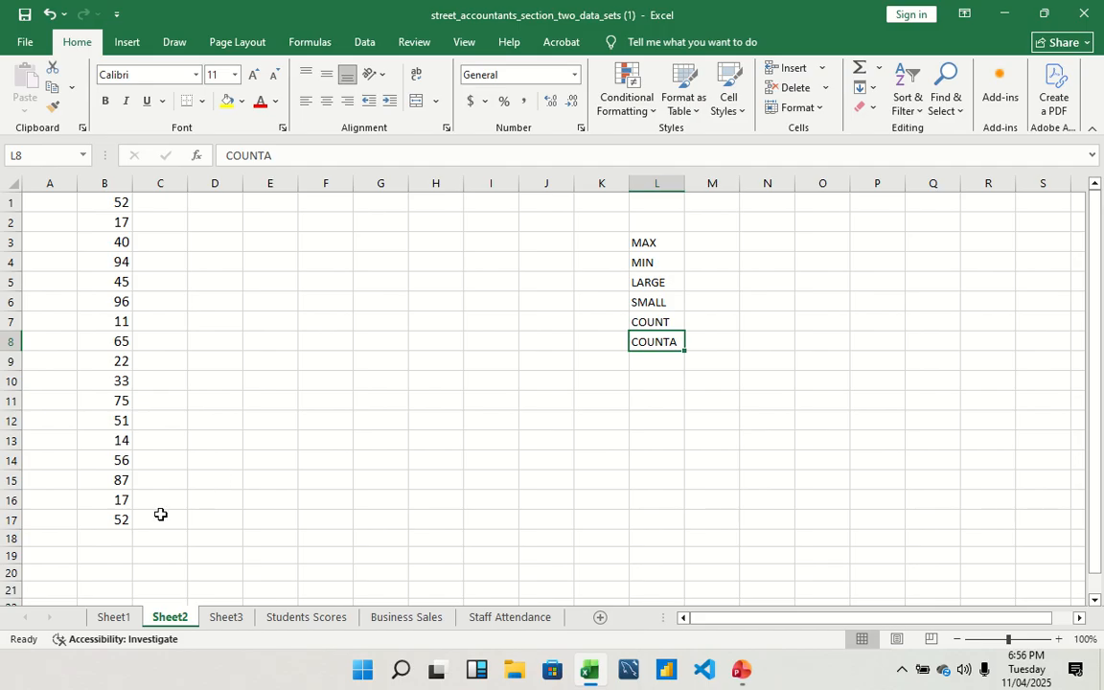
Step: Enter a MAX formula in B18 that covers the numbers in B1:B17
double_click(113, 537)
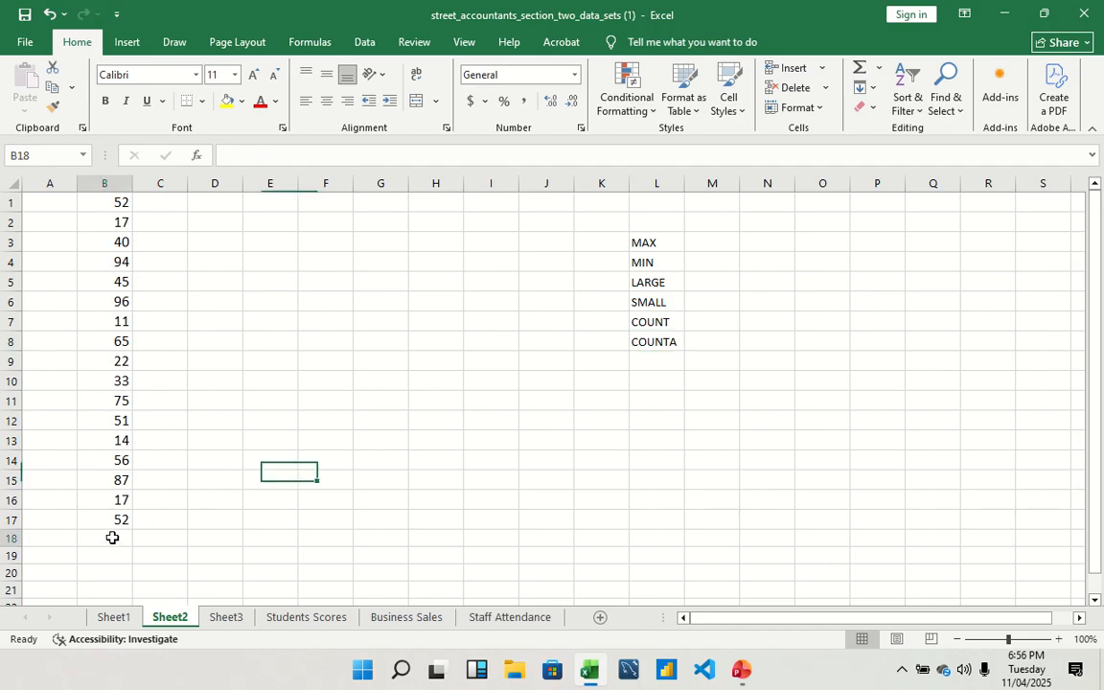
text(=)
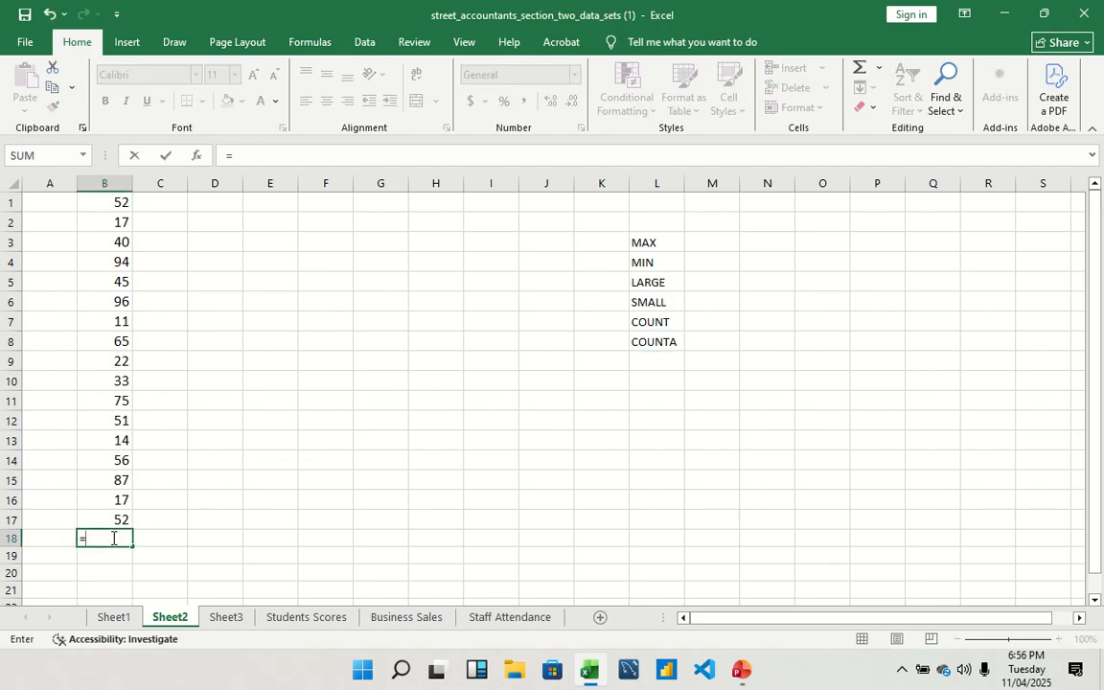
text(MAX)
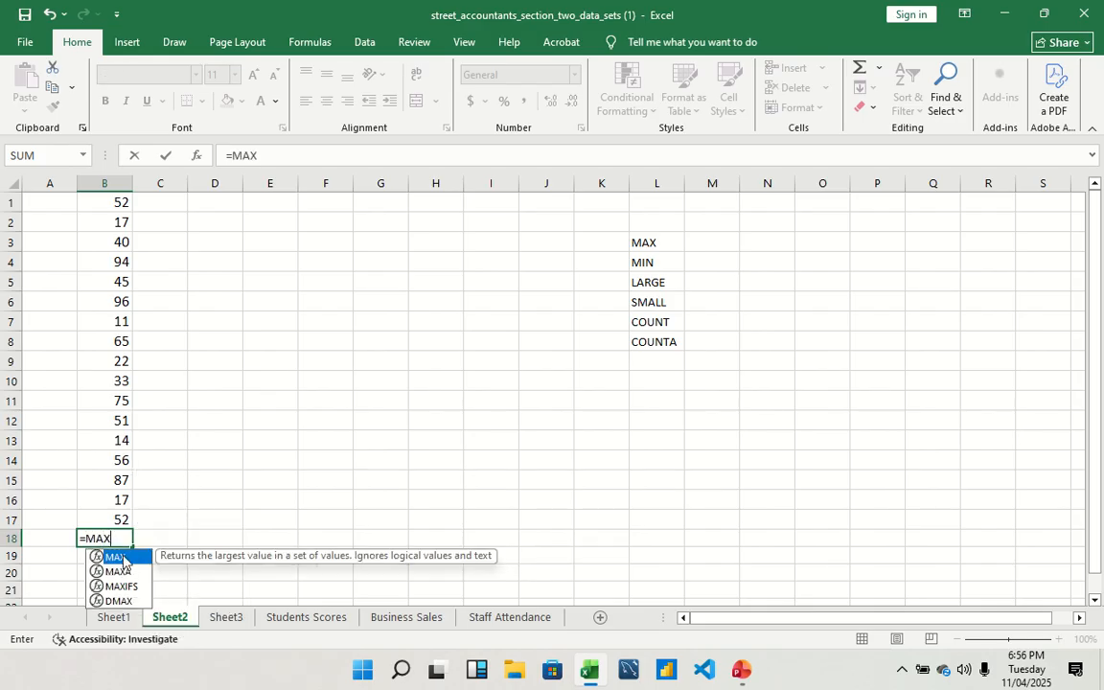
double_click(122, 556)
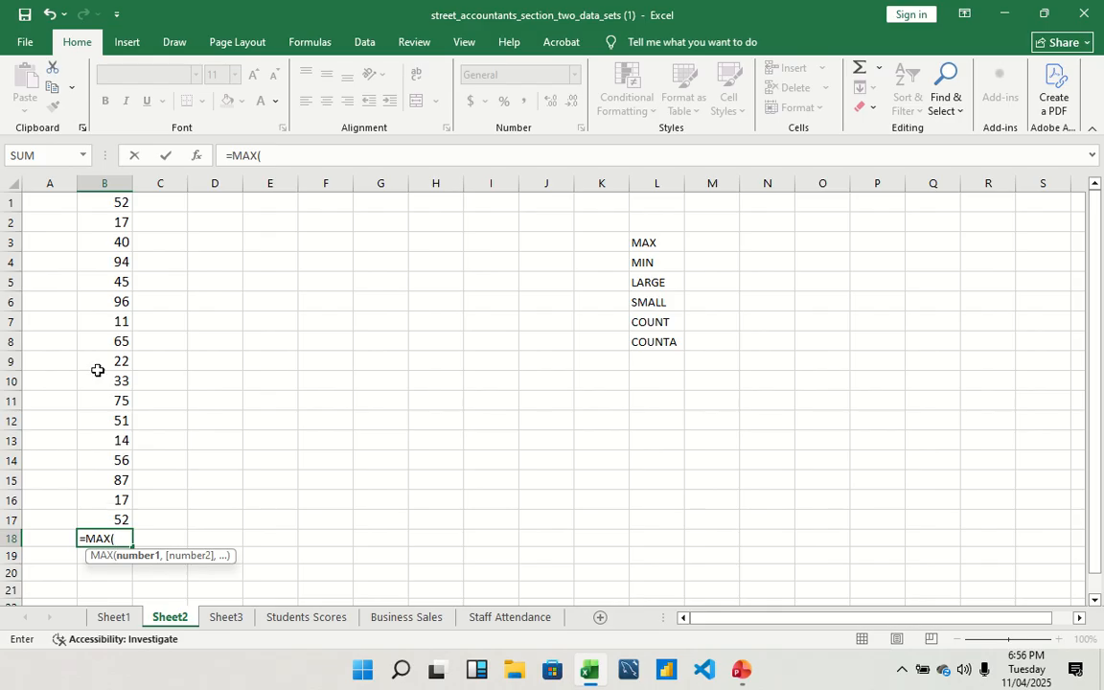
drag(96, 202, 118, 520)
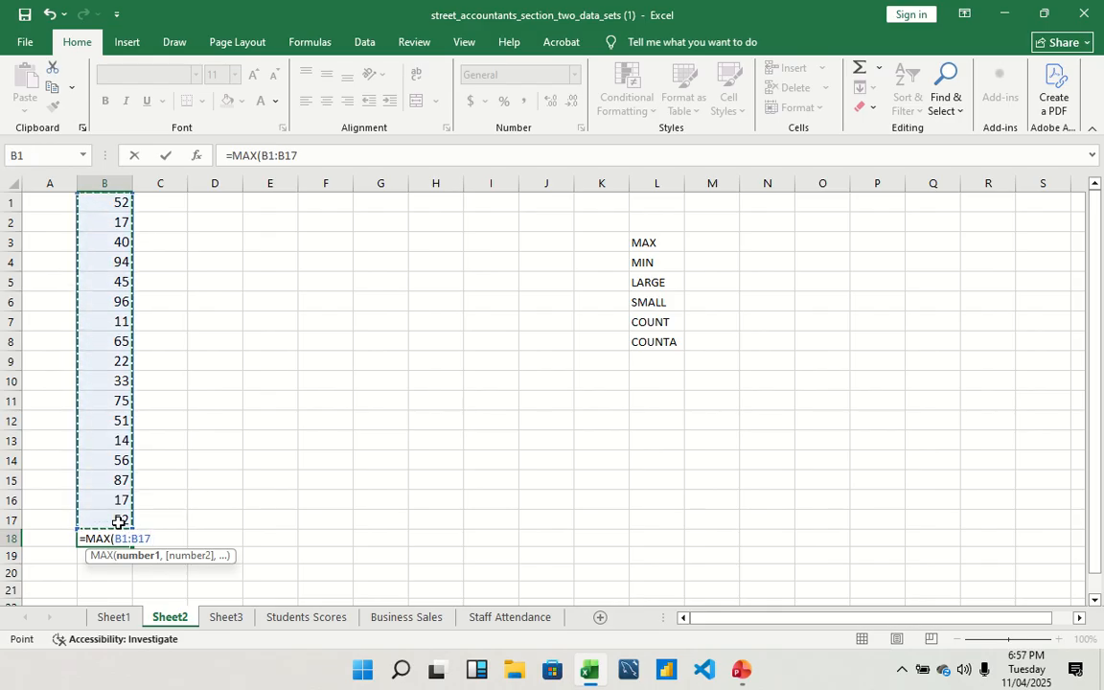
key(Return)
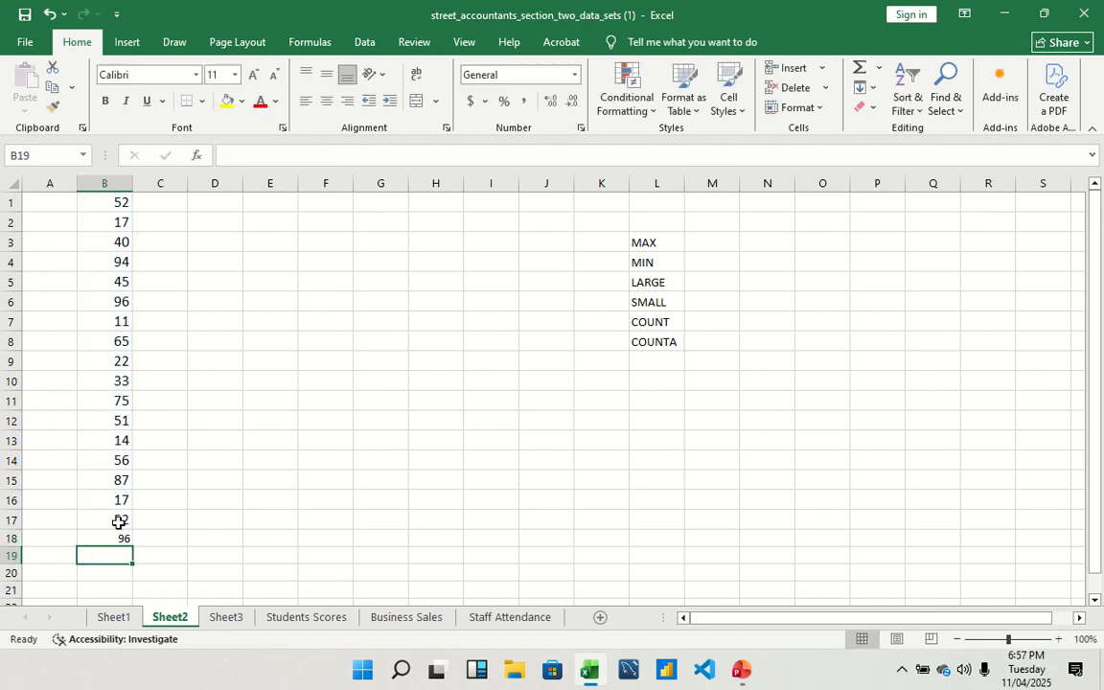
Step: Make the formula result in B18 bold and set its font size to 14
click(122, 537)
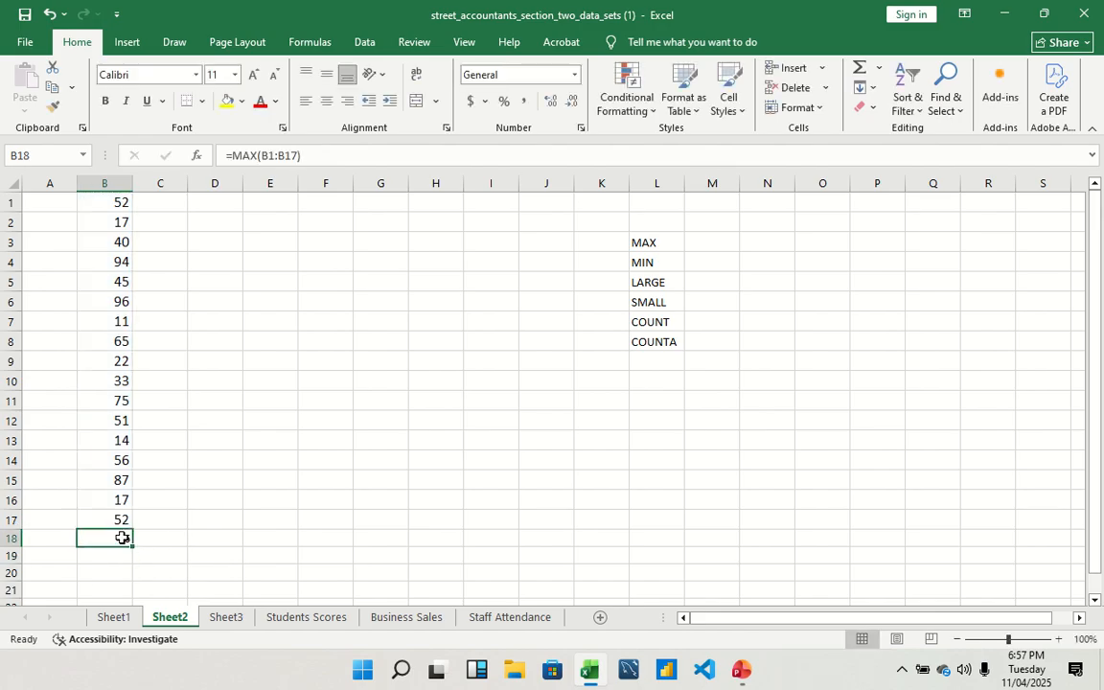
key(ctrl+b)
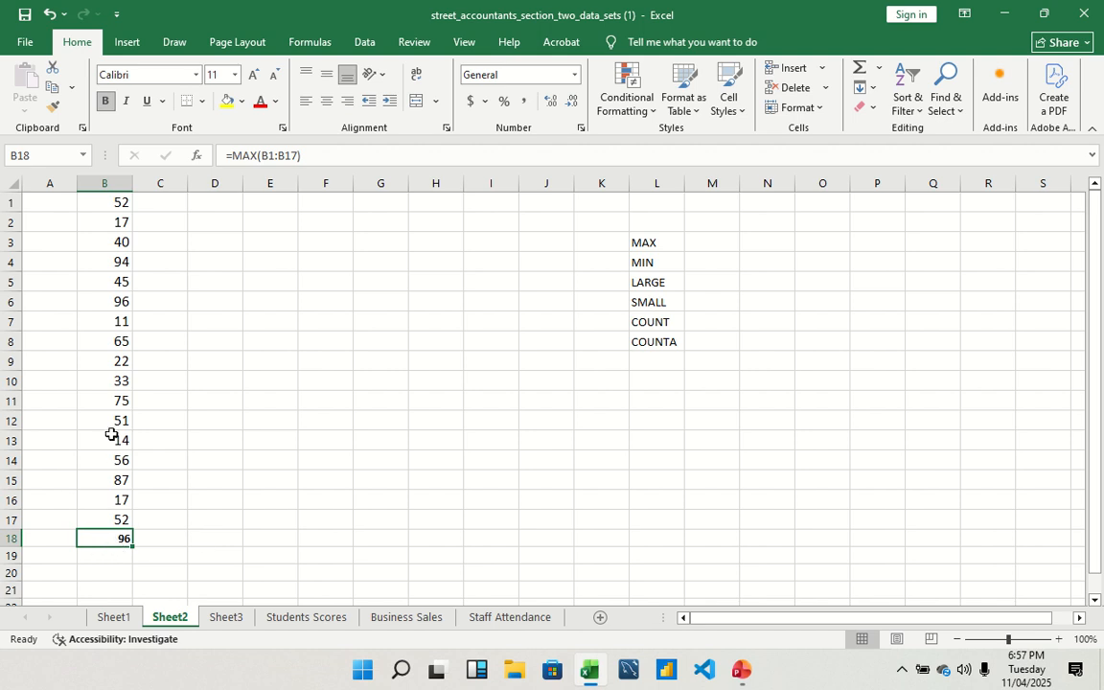
click(130, 301)
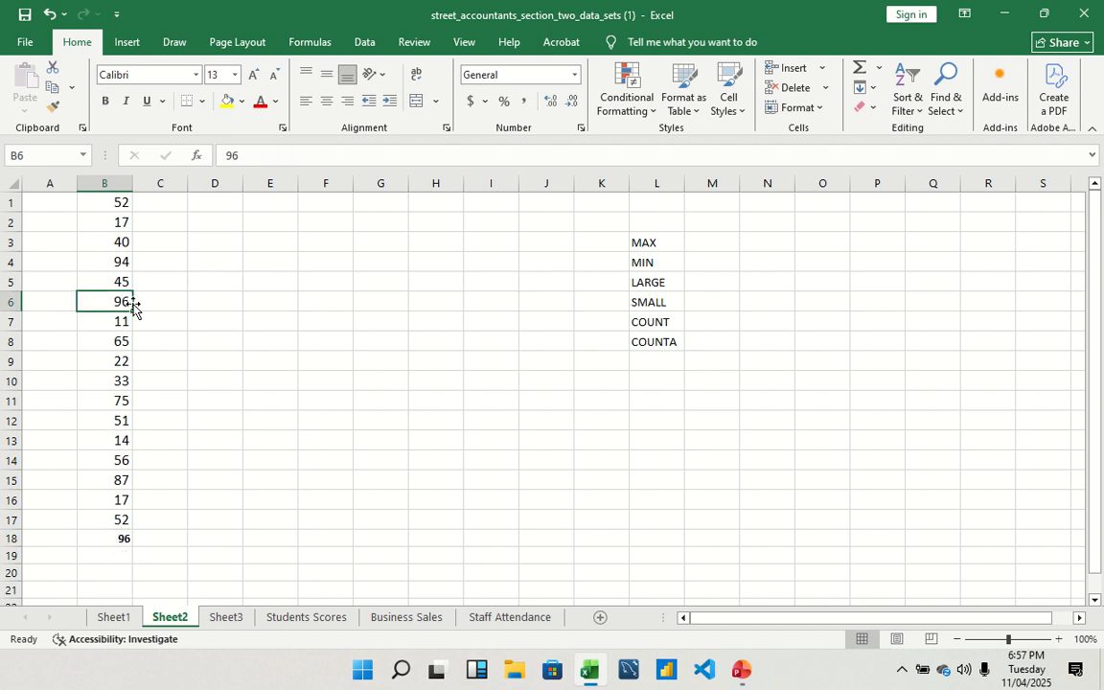
click(116, 539)
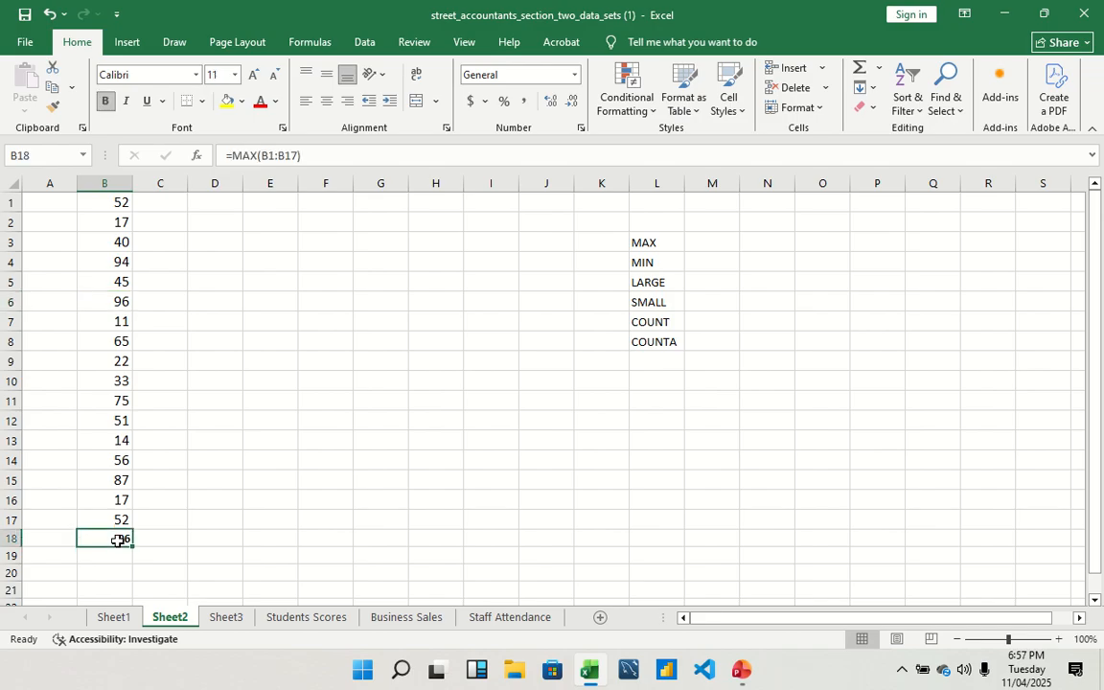
click(235, 77)
click(215, 186)
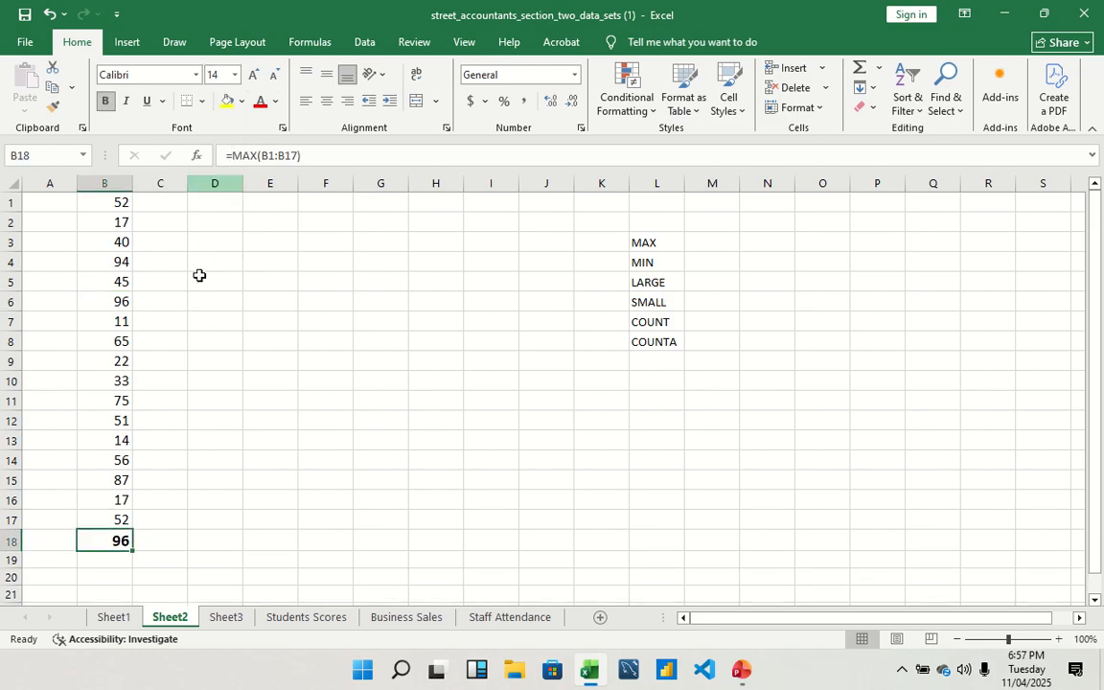
click(167, 553)
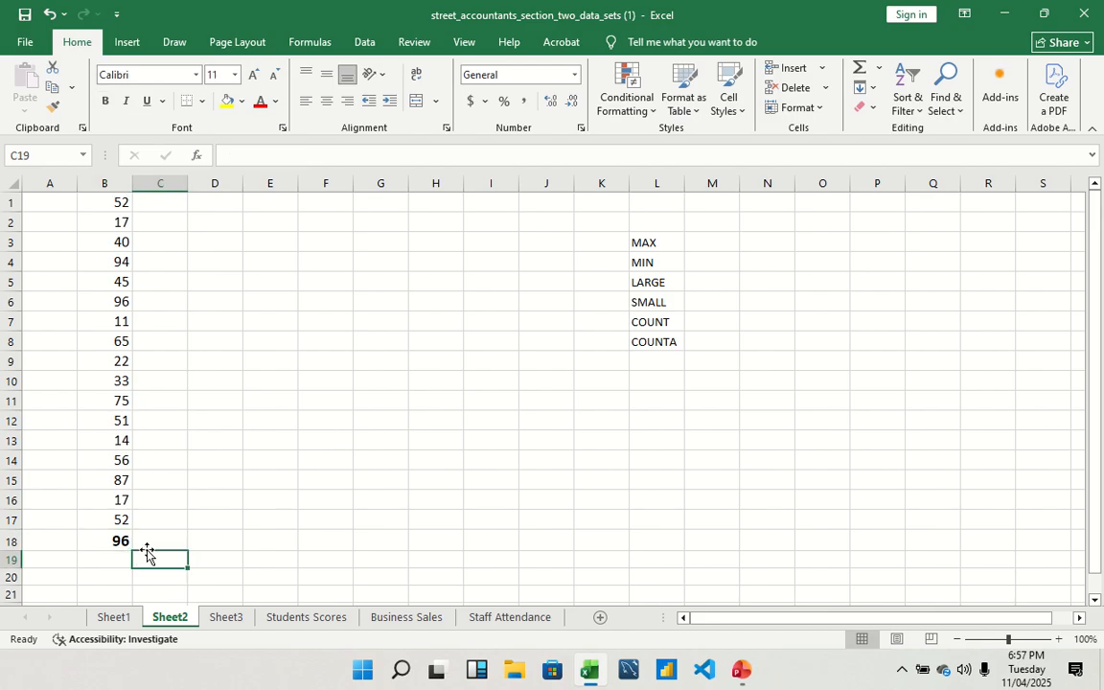
Step: Replace the formula in B18 with =MIN(B1:B17)
click(114, 539)
double_click(114, 539)
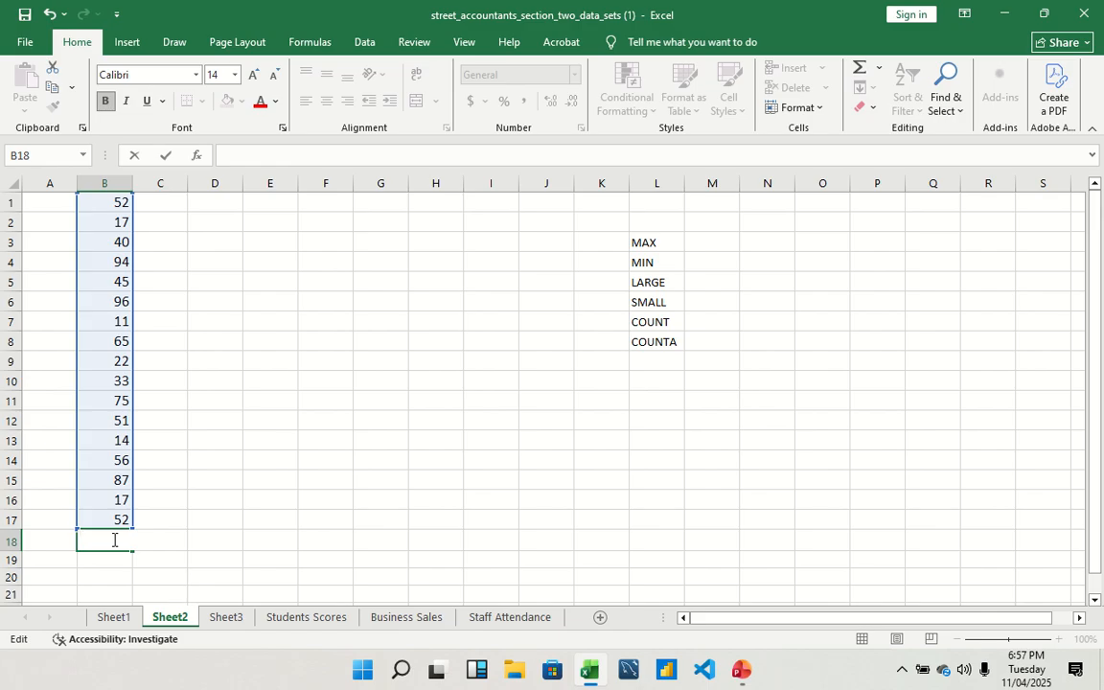
text(=M)
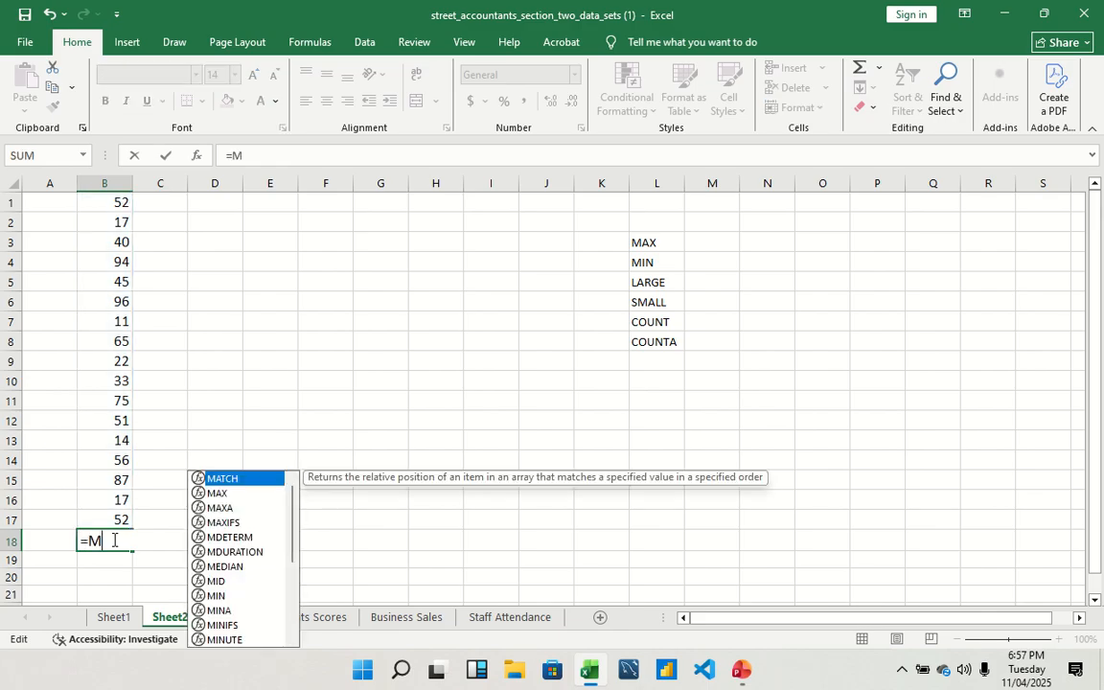
text(I)
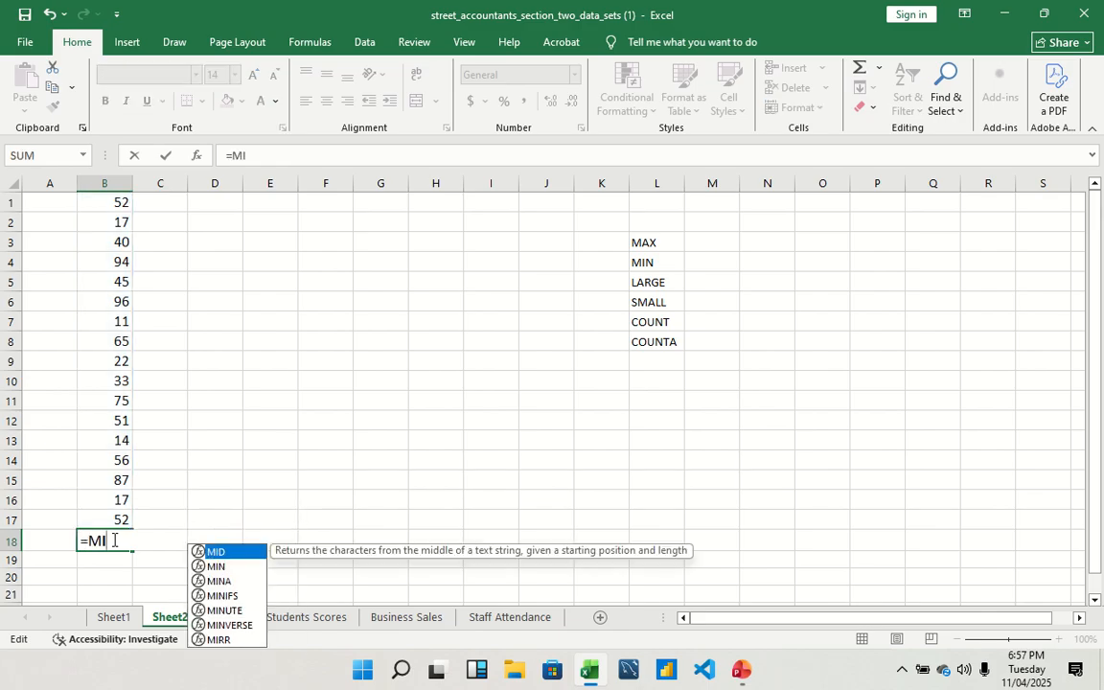
double_click(218, 566)
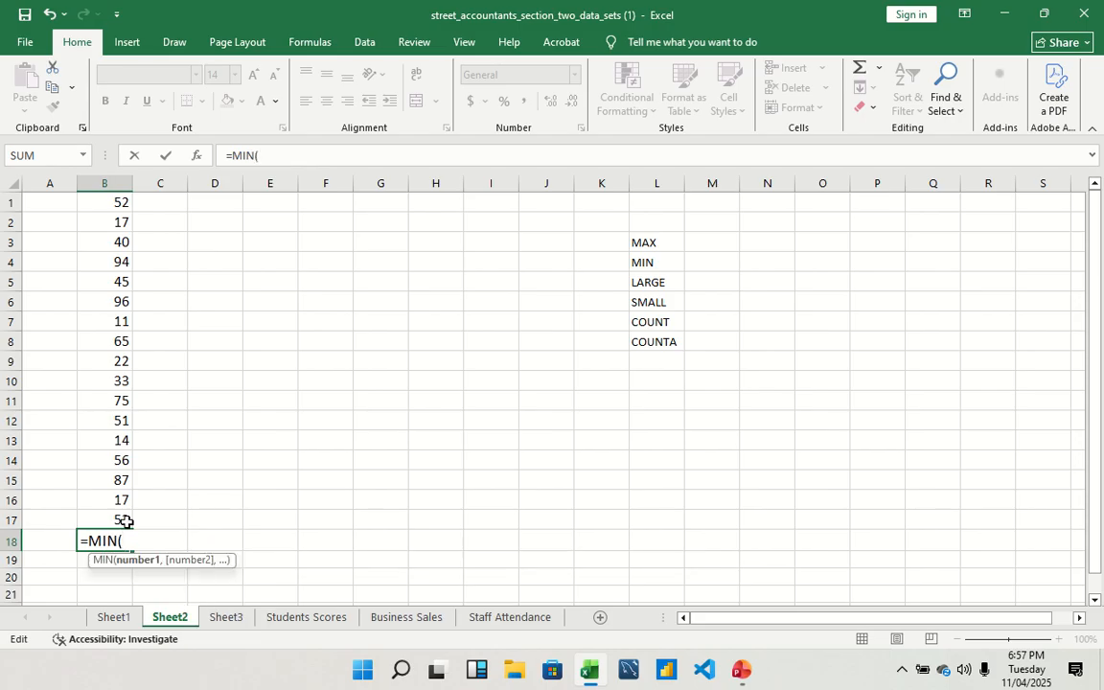
drag(100, 198, 108, 517)
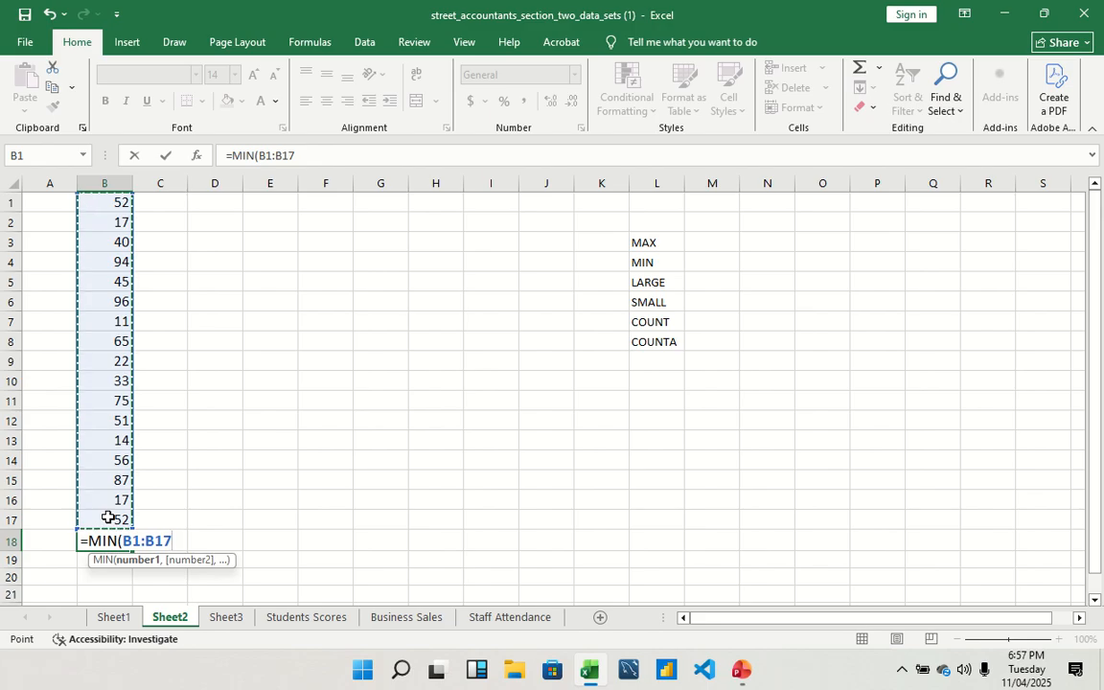
text())
key(Return)
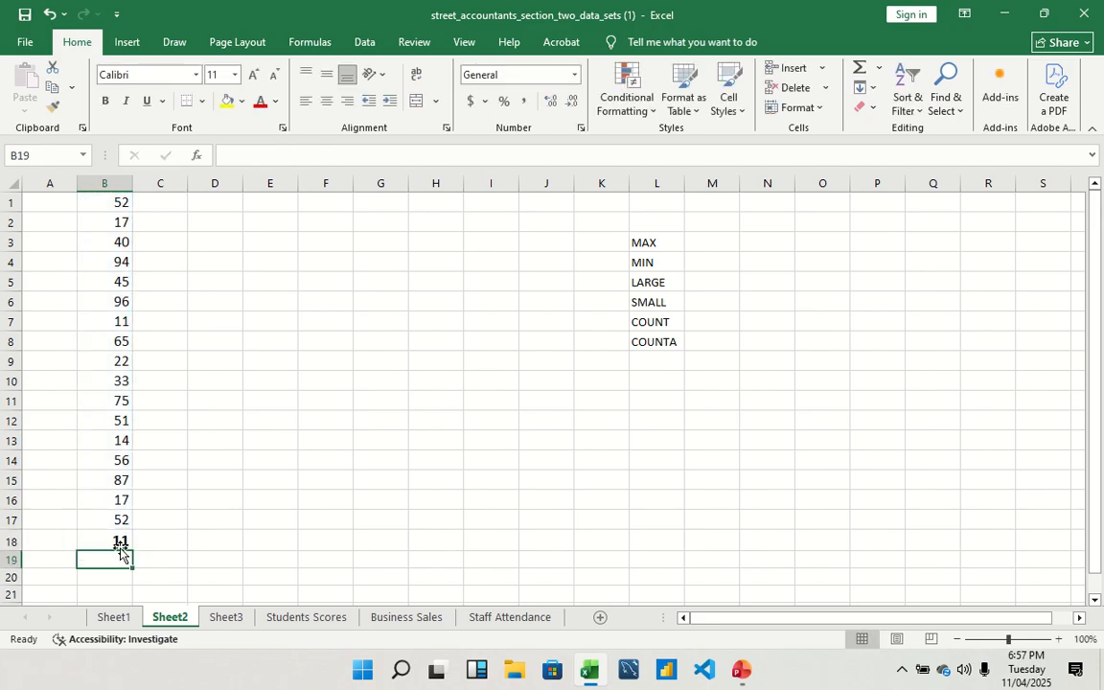
Step: Clear the MIN formula from B18
click(118, 539)
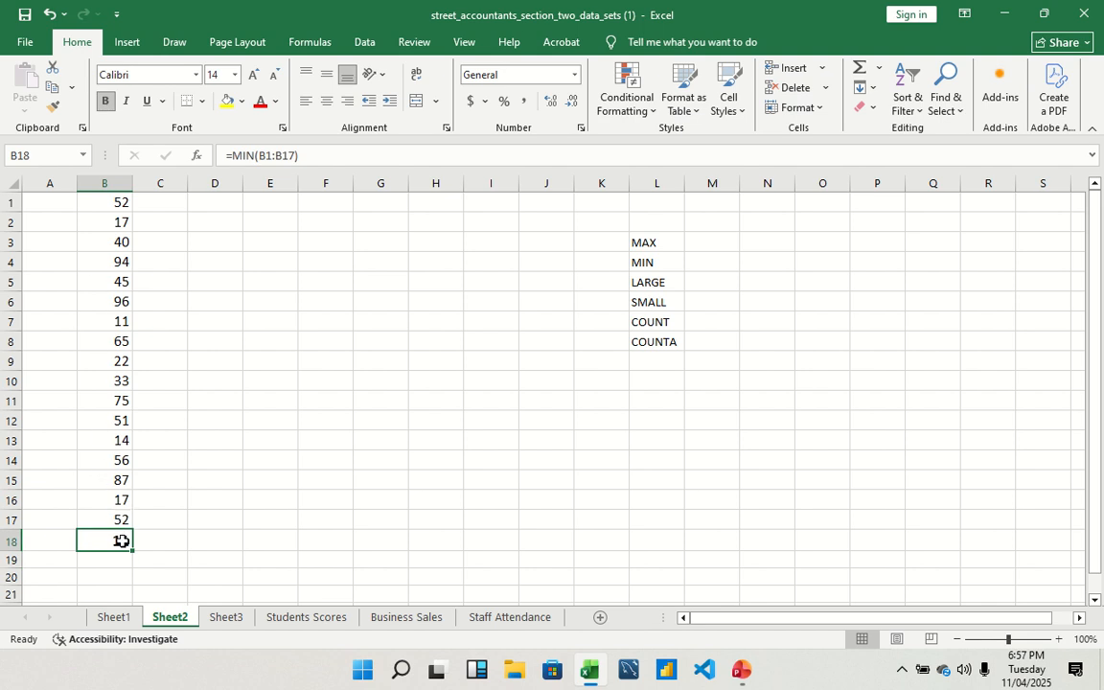
key(BackSpace)
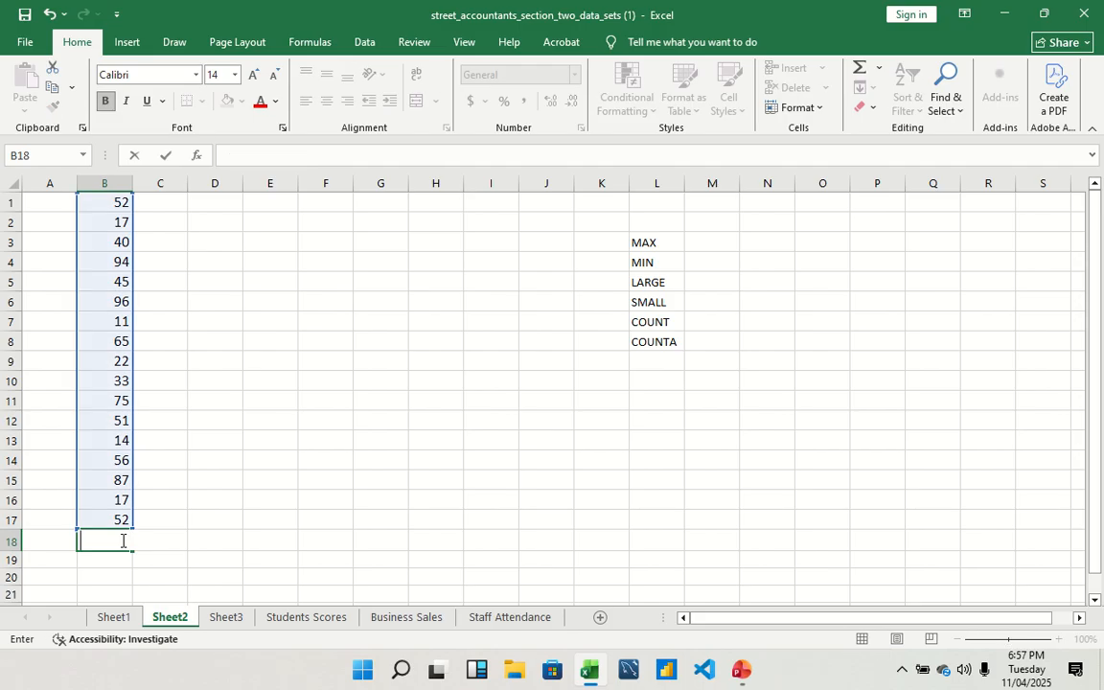
click(232, 520)
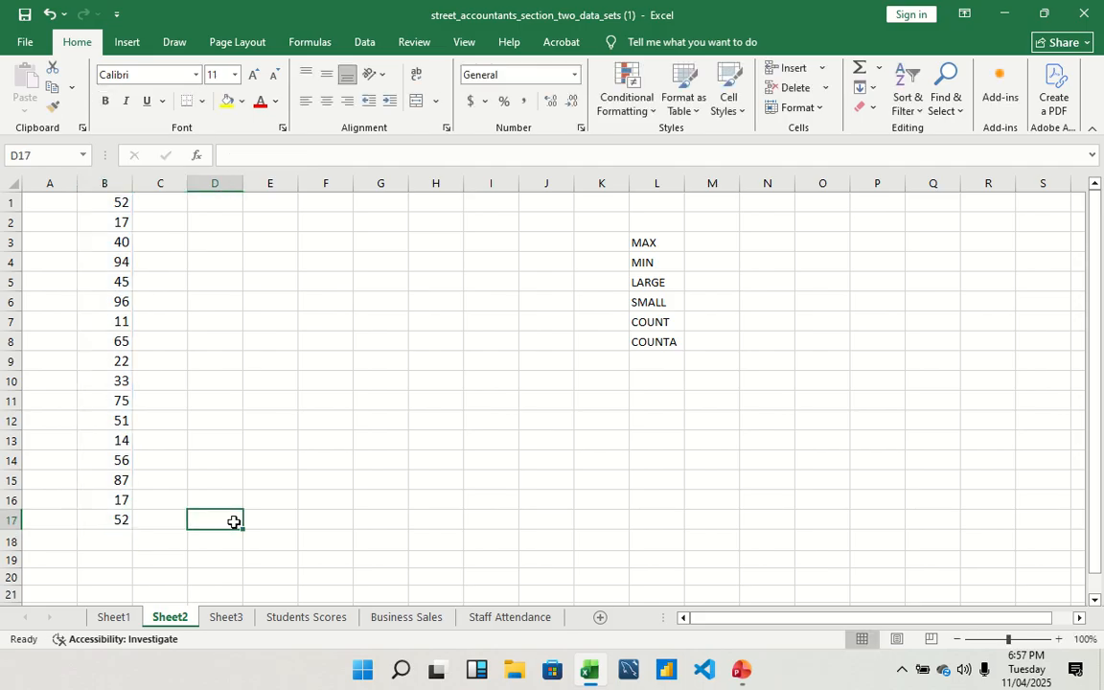
Step: Enter =LARGE(B1:B17,3) in B18 and check its result against the numbers in B6, B4 and B15
click(118, 538)
key(BackSpace)
text(=)
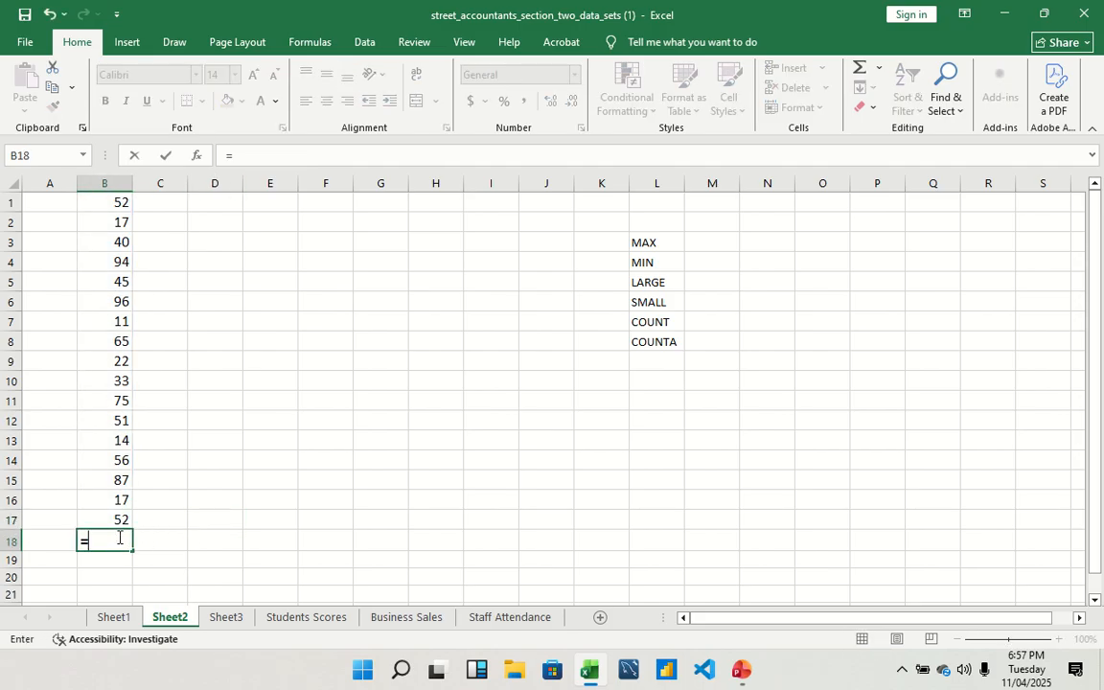
text(LAR)
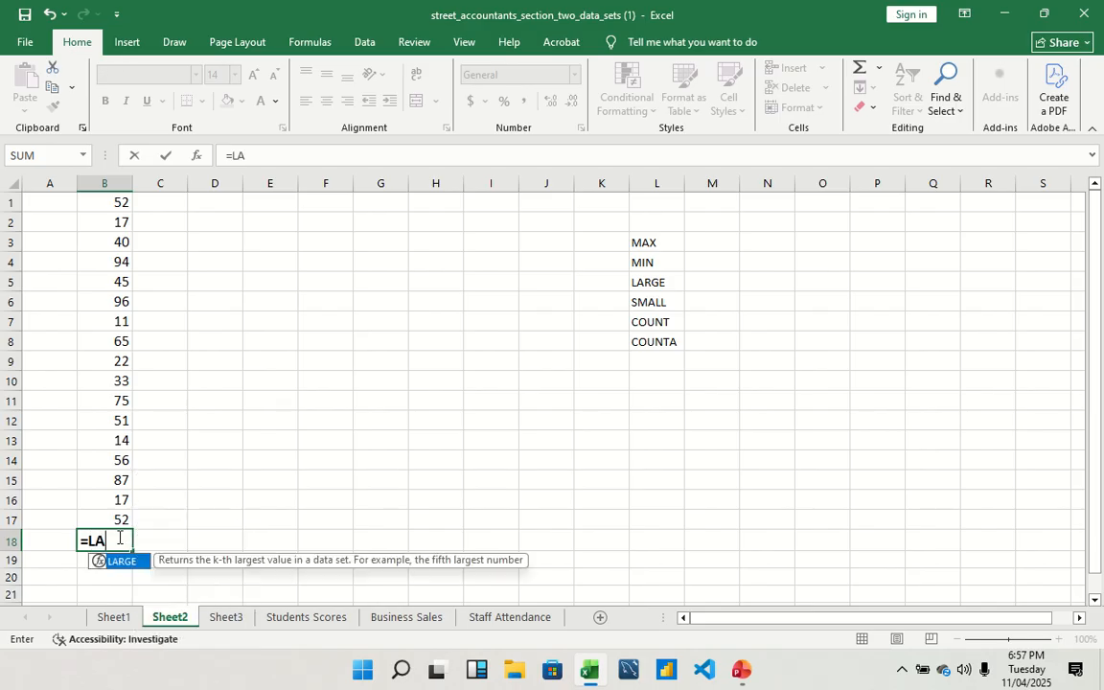
double_click(136, 562)
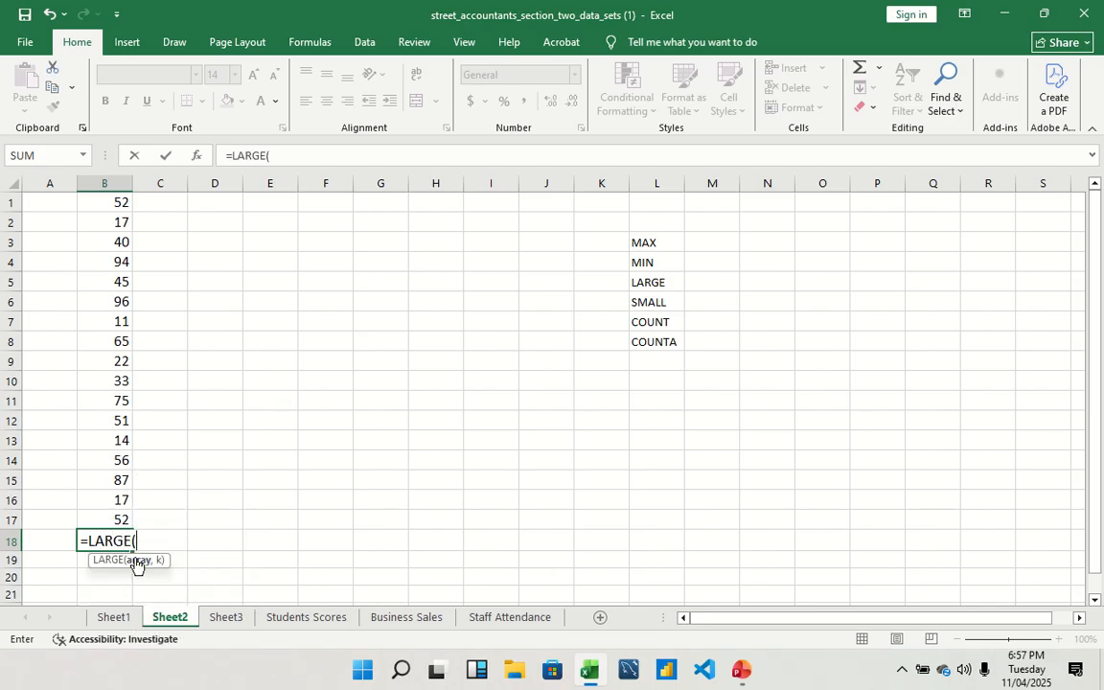
drag(104, 202, 116, 522)
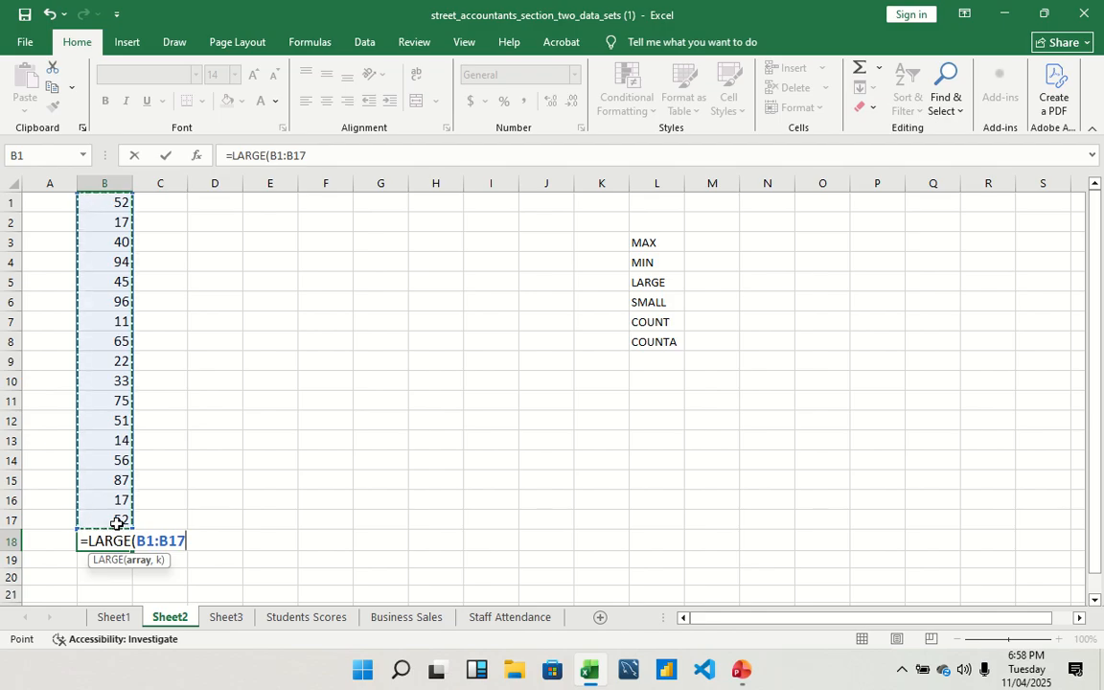
text(,)
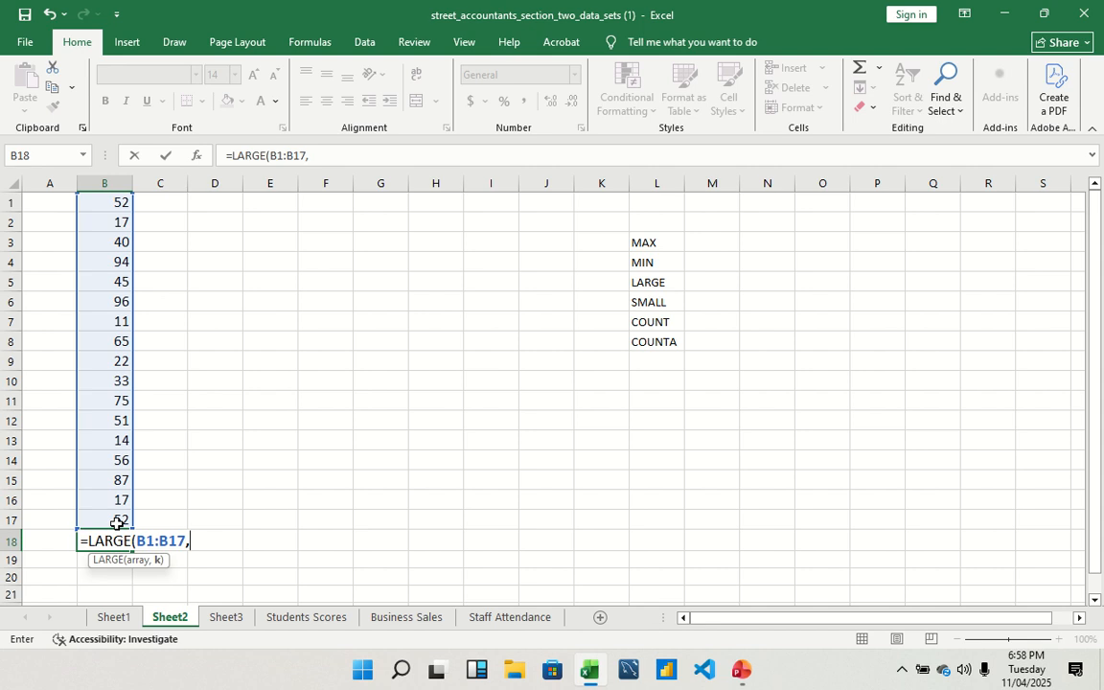
text(3))
key(Return)
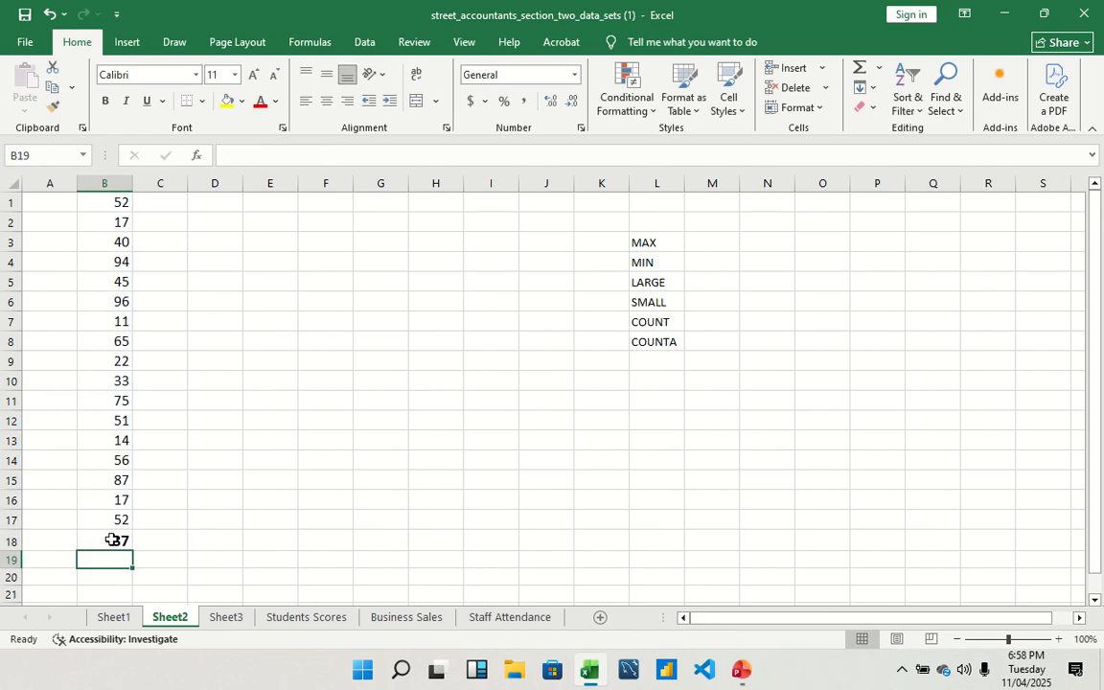
click(112, 541)
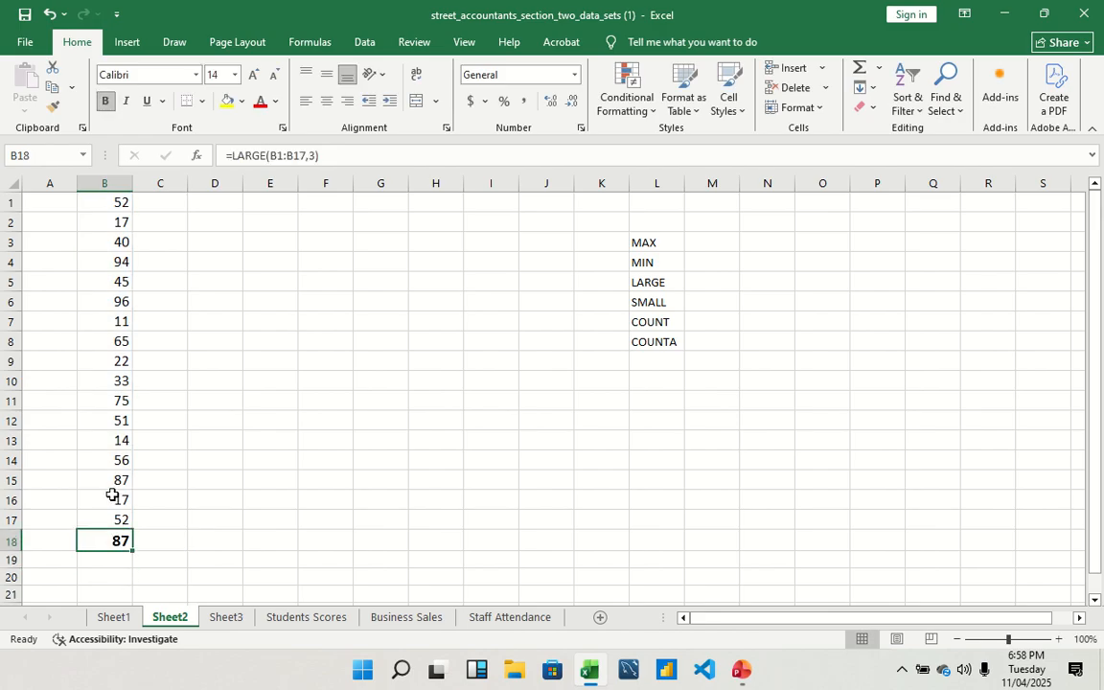
click(112, 300)
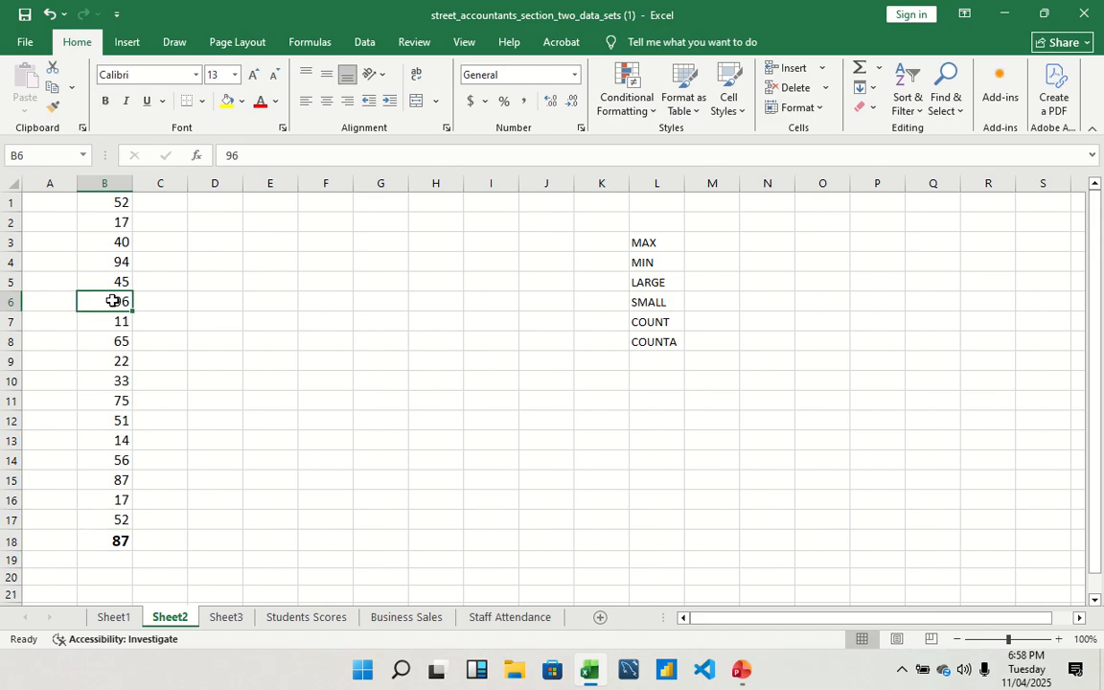
click(105, 261)
click(122, 480)
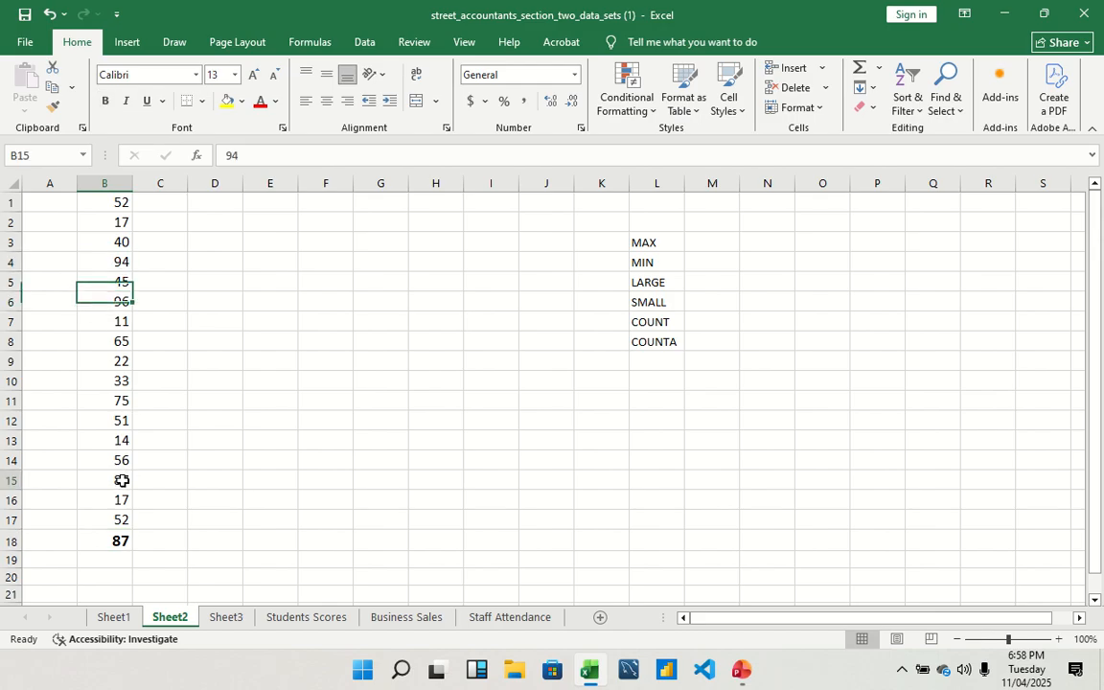
Step: Rewrite the formula in B18 as =LARGE(B1:B17,4) to get the fourth largest number
double_click(118, 539)
drag(199, 541, 91, 541)
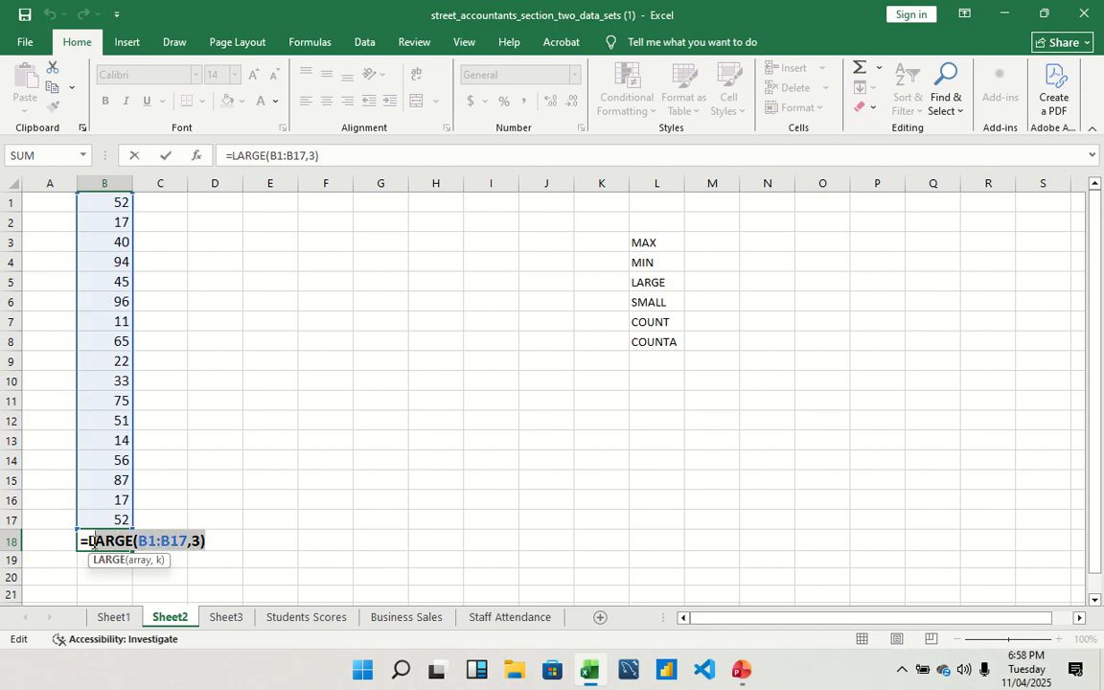
key(BackSpace)
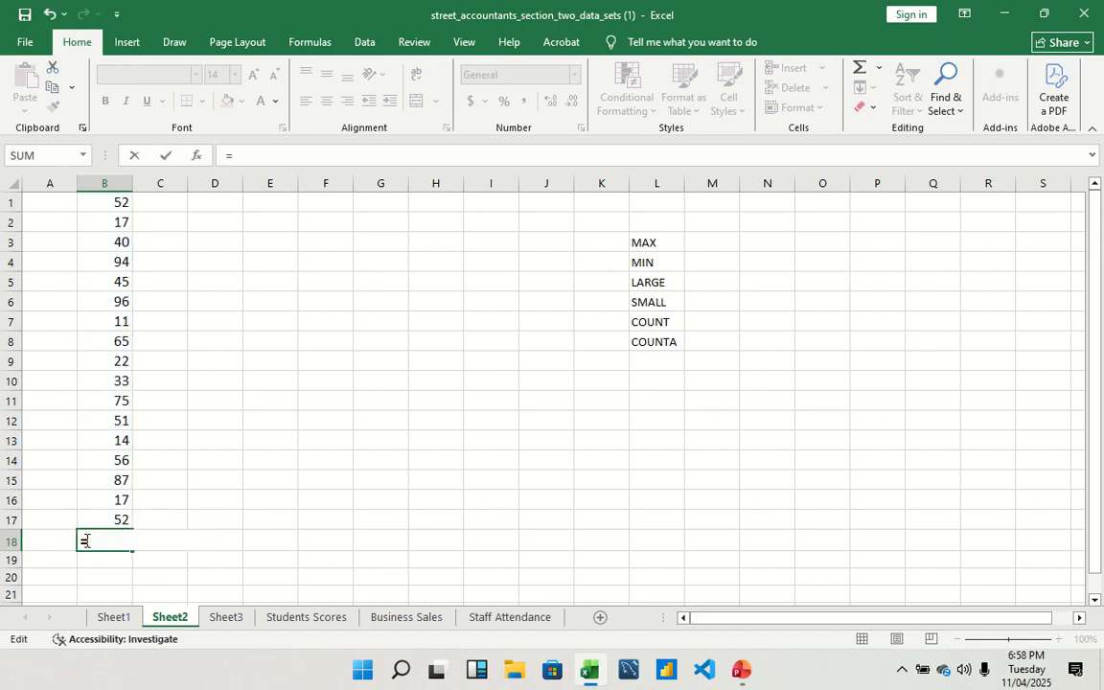
text(=)
key(BackSpace)
text(L)
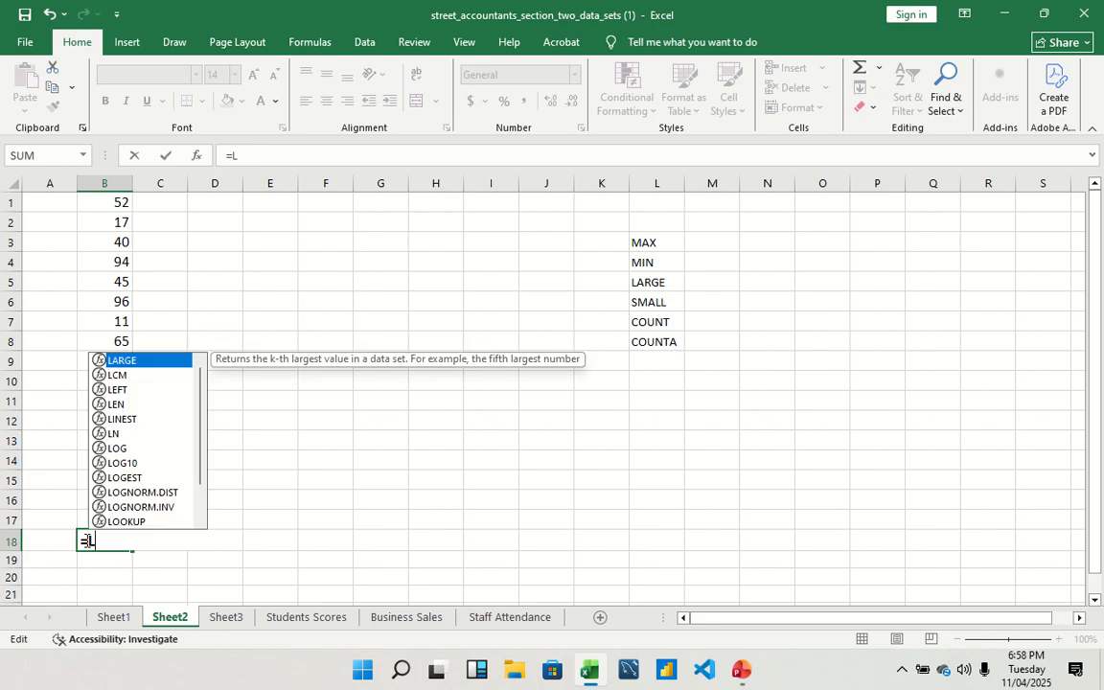
double_click(156, 362)
drag(101, 203, 98, 514)
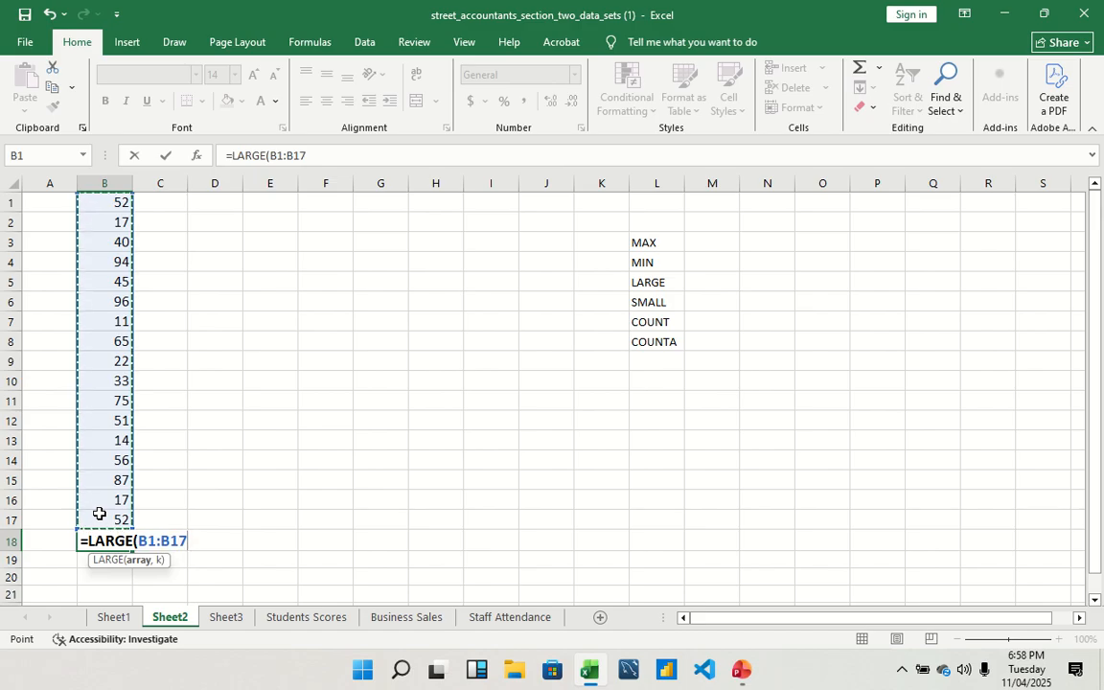
text(,)
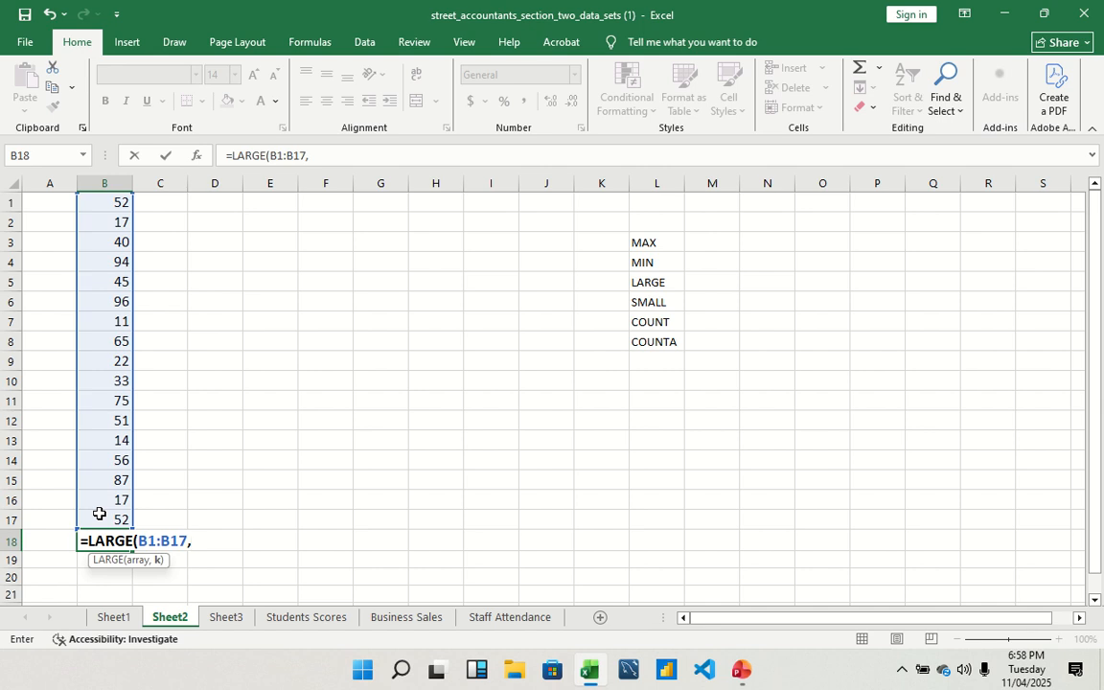
text(4))
key(Return)
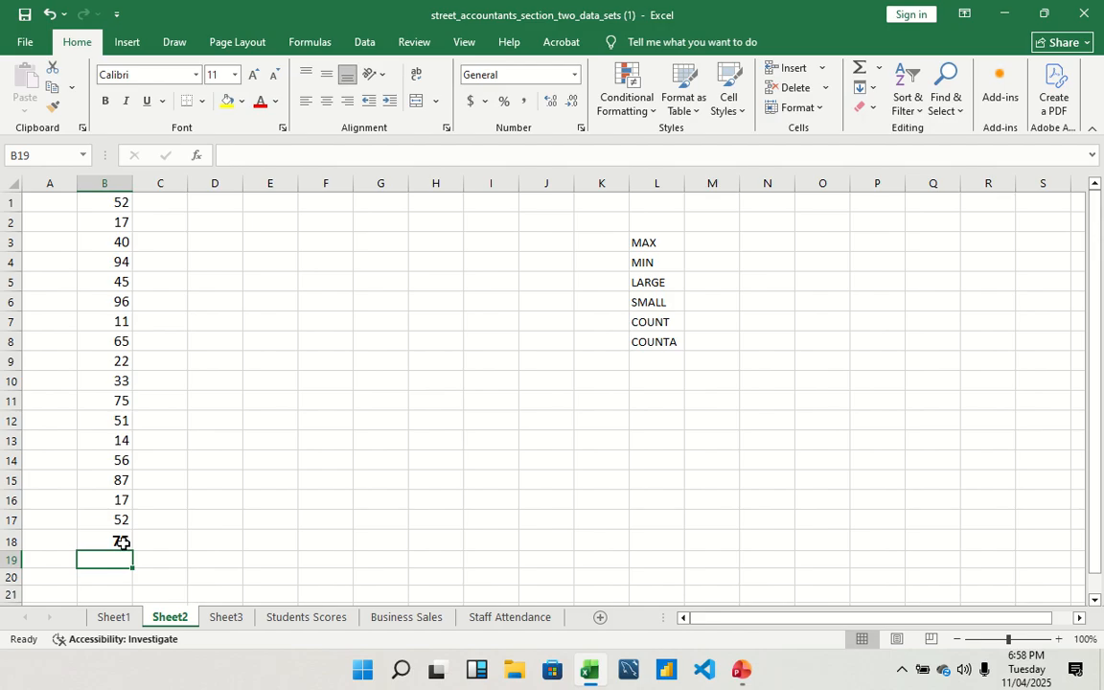
Step: Replace the formula in B18 with =SMALL(B1:B17,2) to get the second smallest number
click(120, 541)
key(BackSpace)
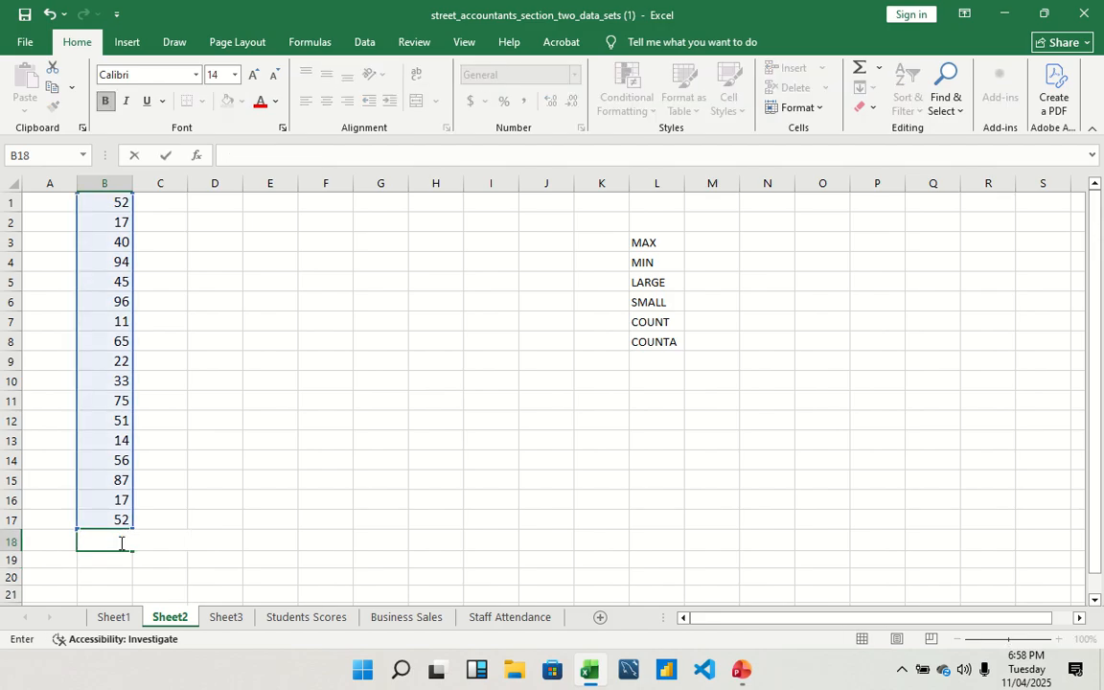
text(=)
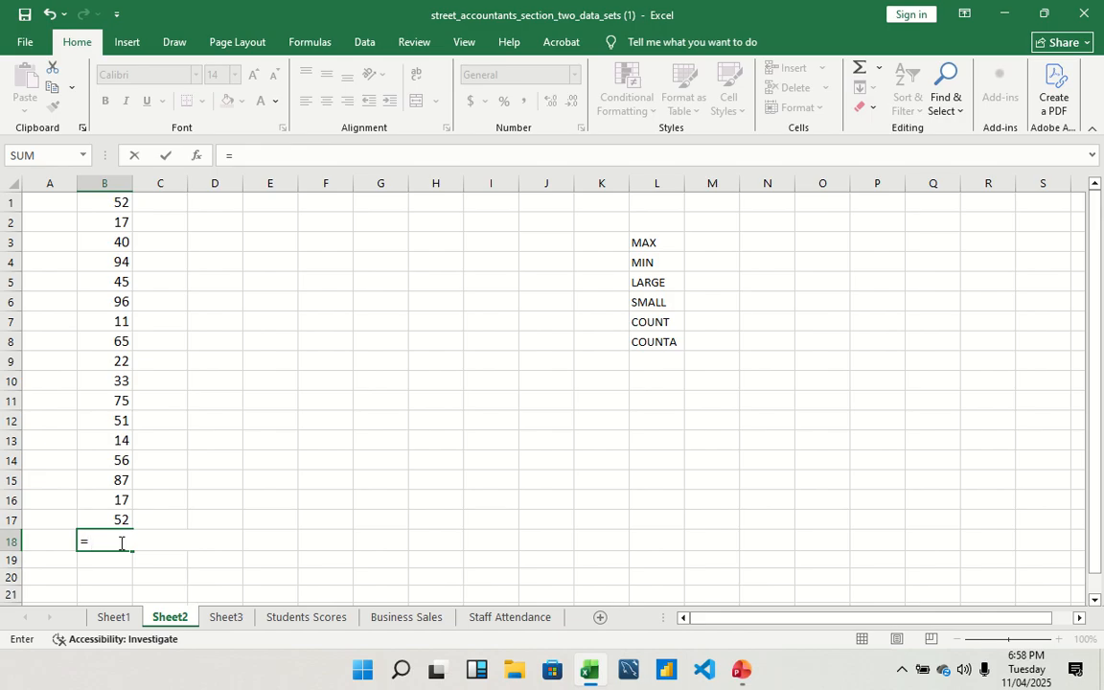
text(SM)
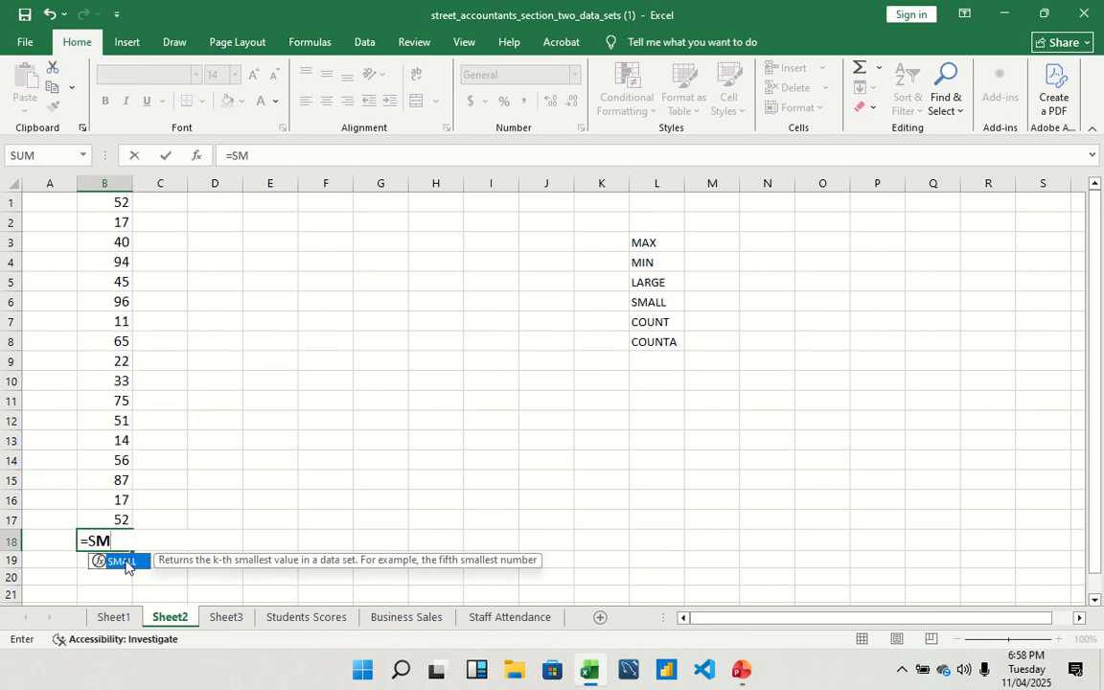
double_click(125, 566)
drag(85, 199, 119, 520)
text(,)
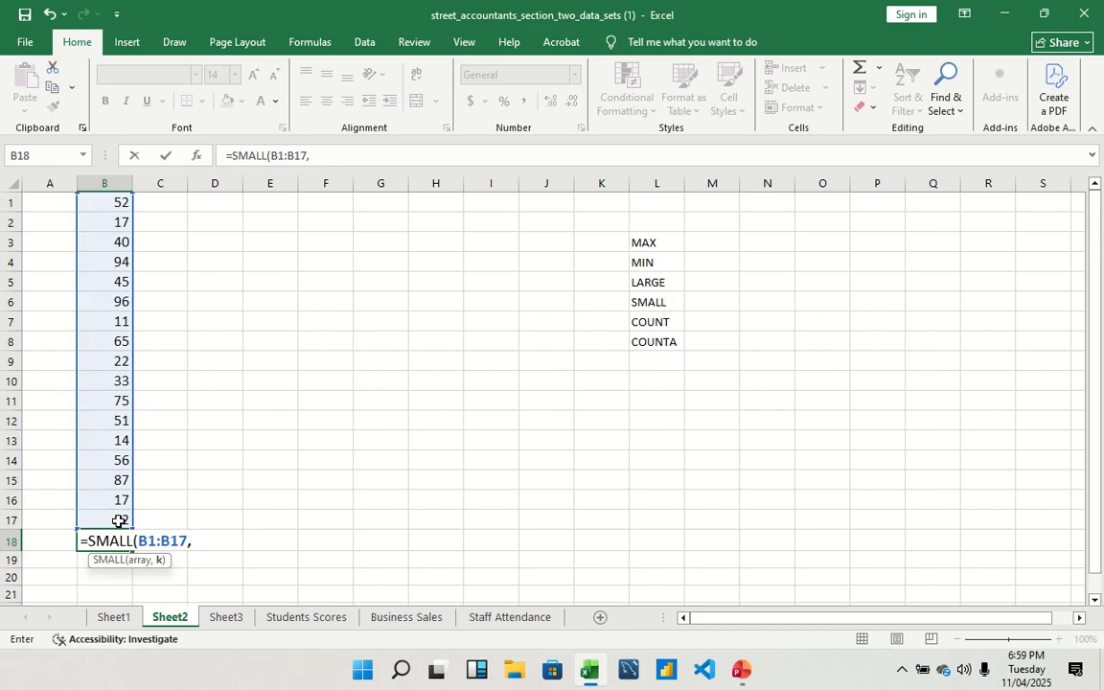
text(2))
key(Return)
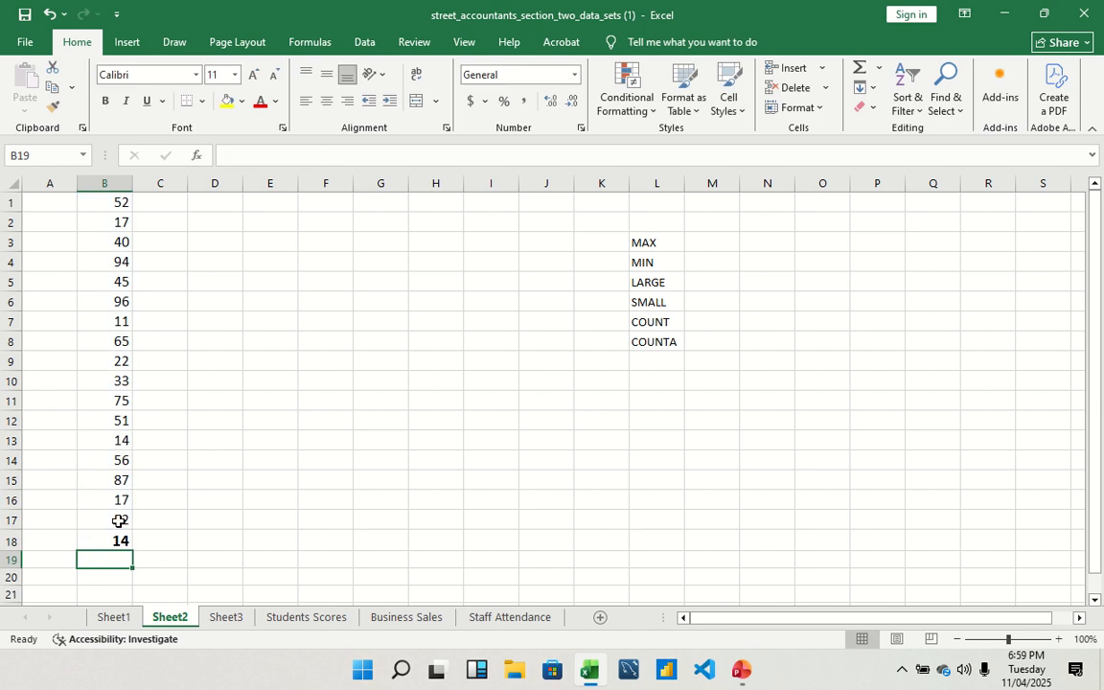
Step: Clear the SMALL formula from B18 and enter =COUNT(B1:B17) in its place
click(119, 539)
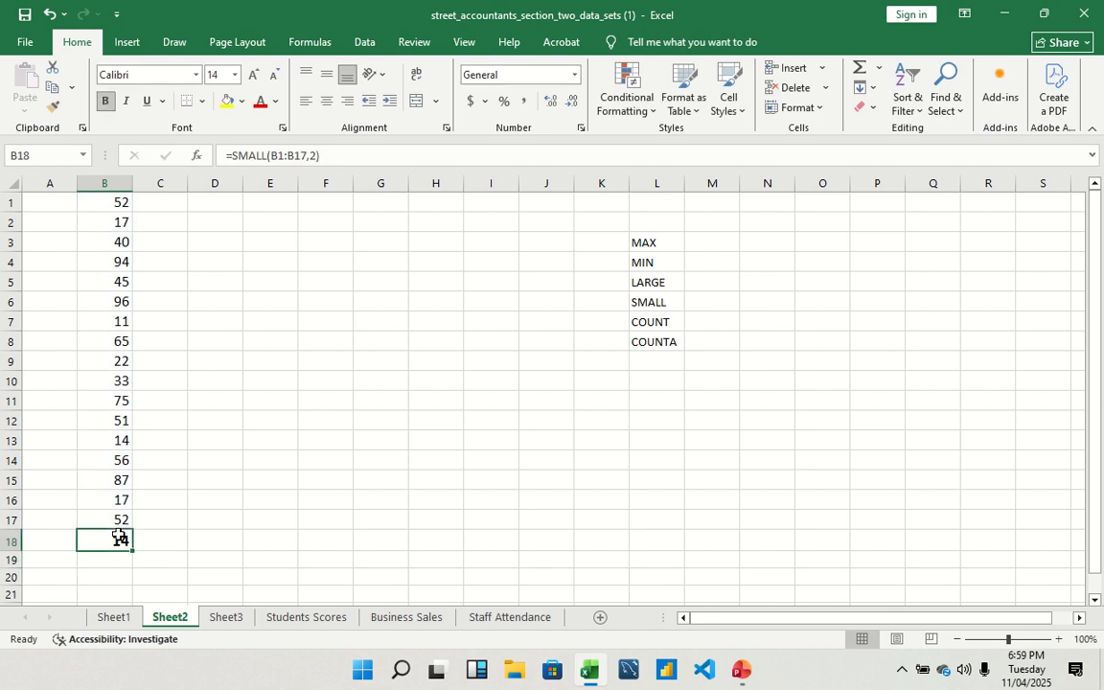
key(BackSpace)
click(401, 514)
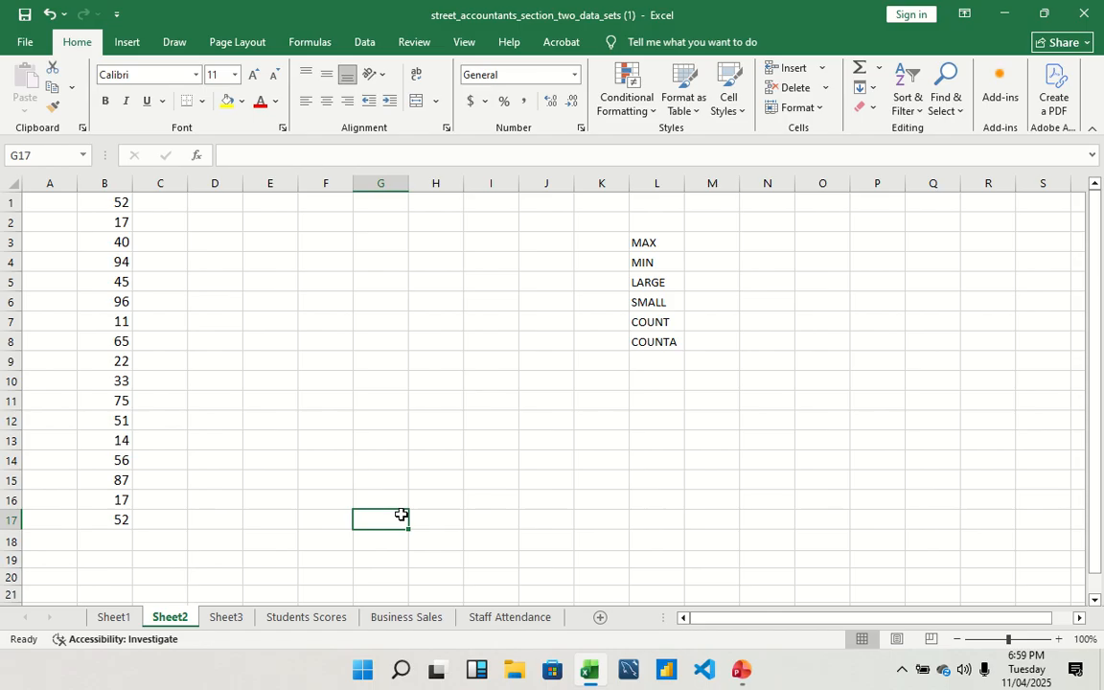
click(646, 324)
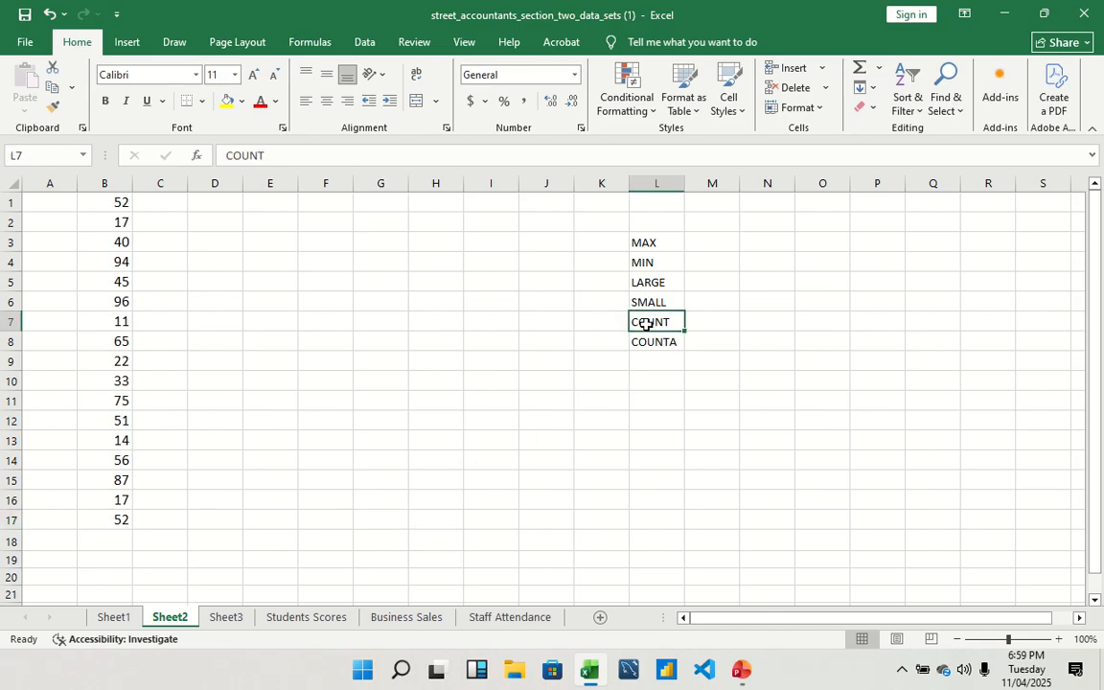
click(114, 537)
double_click(116, 538)
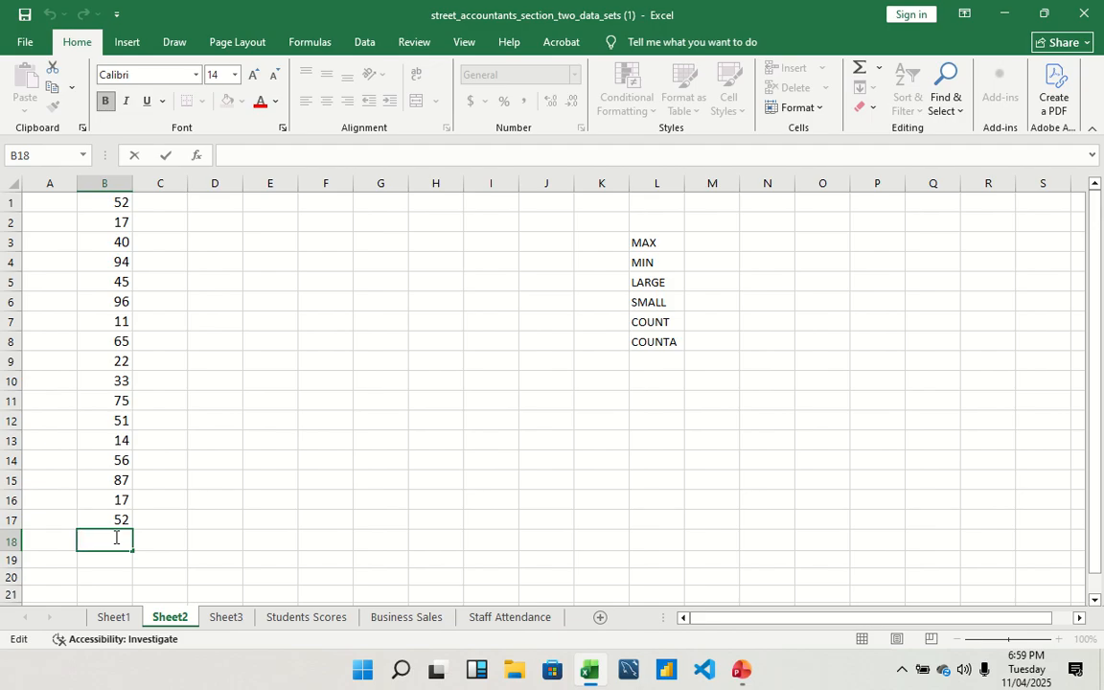
text(=)
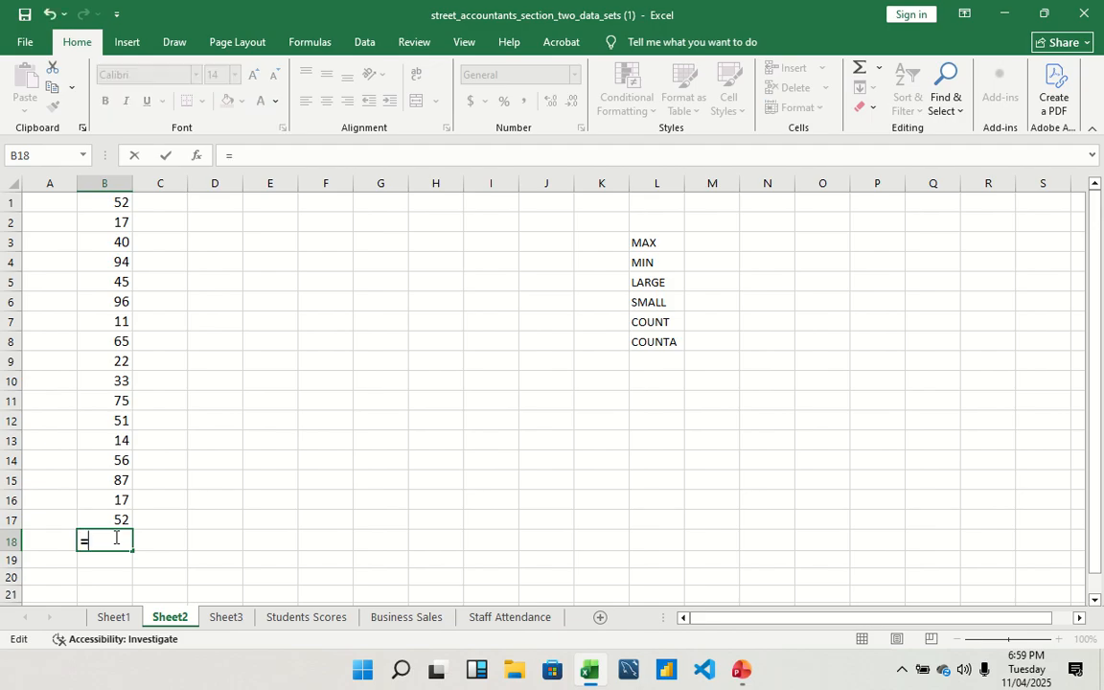
text(CO)
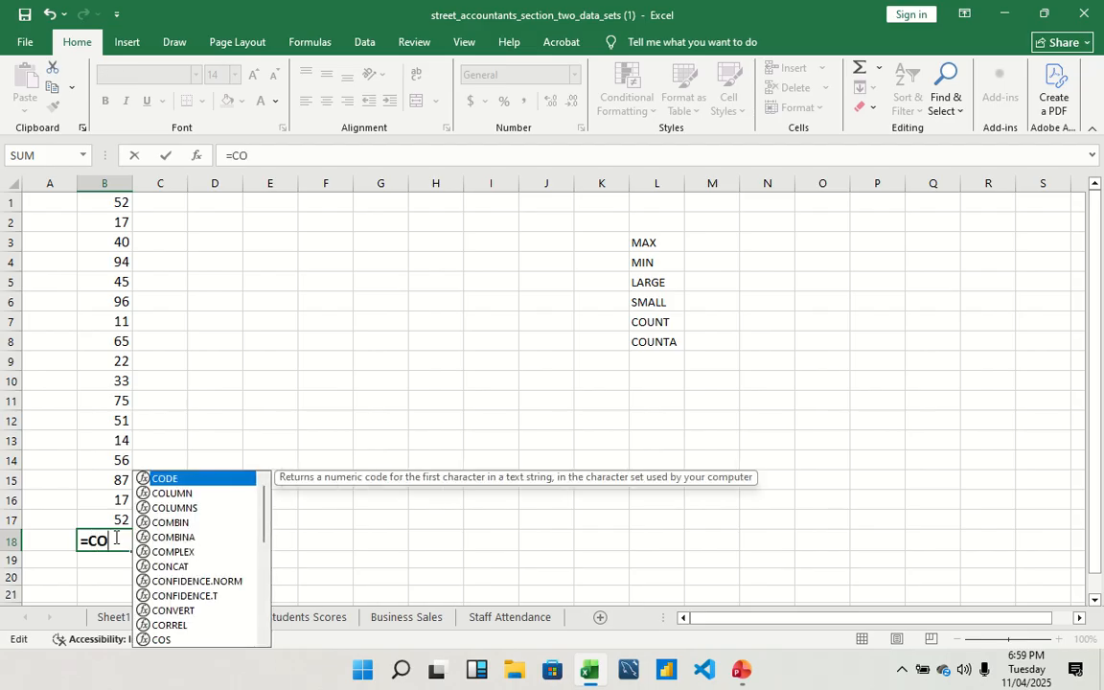
text(U)
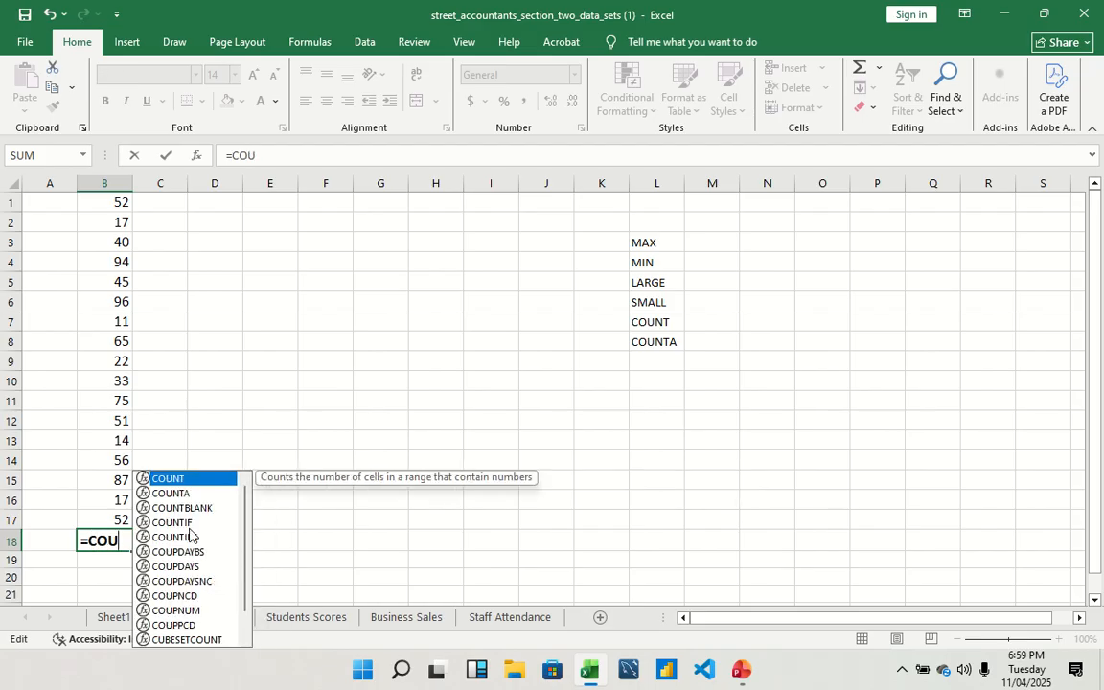
double_click(168, 479)
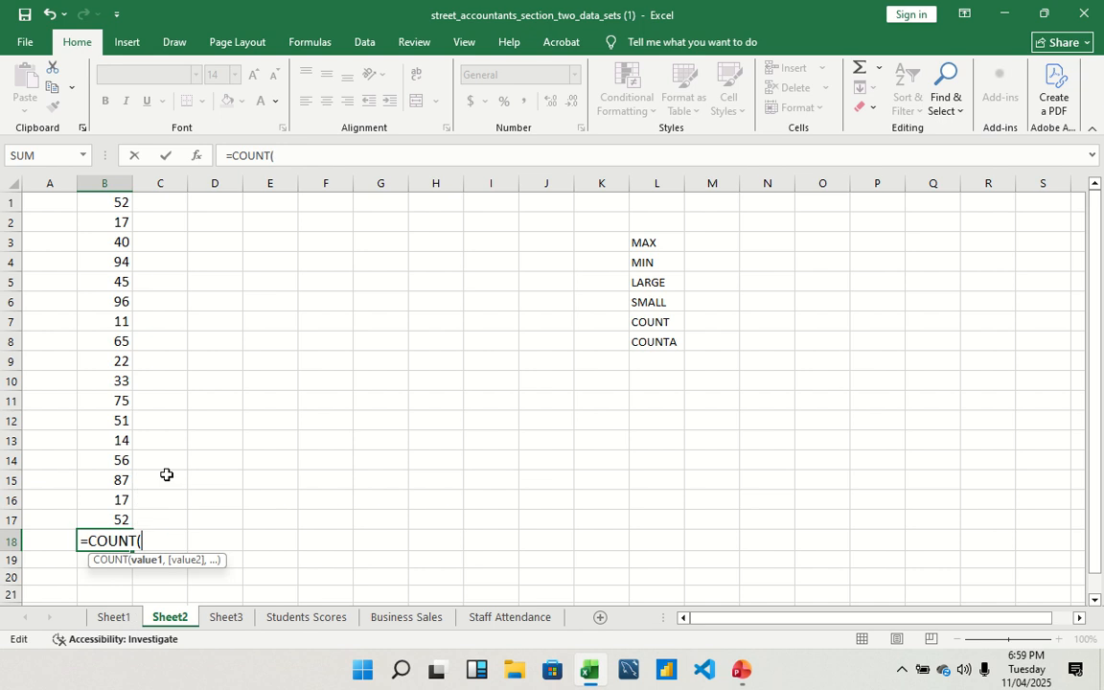
drag(116, 202, 116, 518)
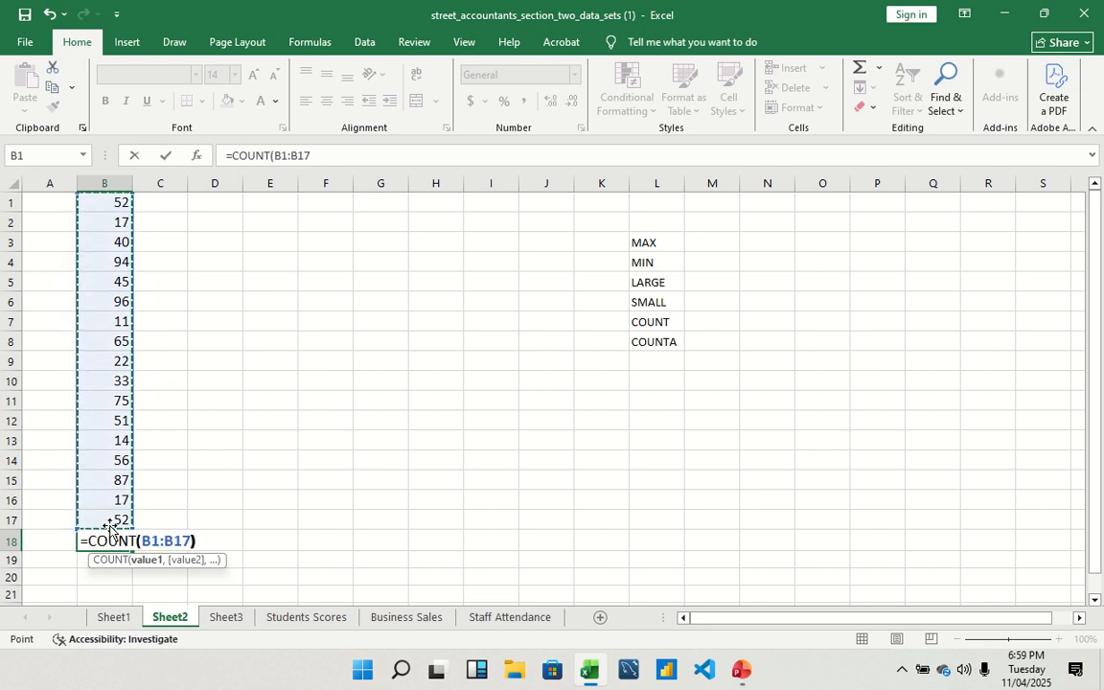
key(Return)
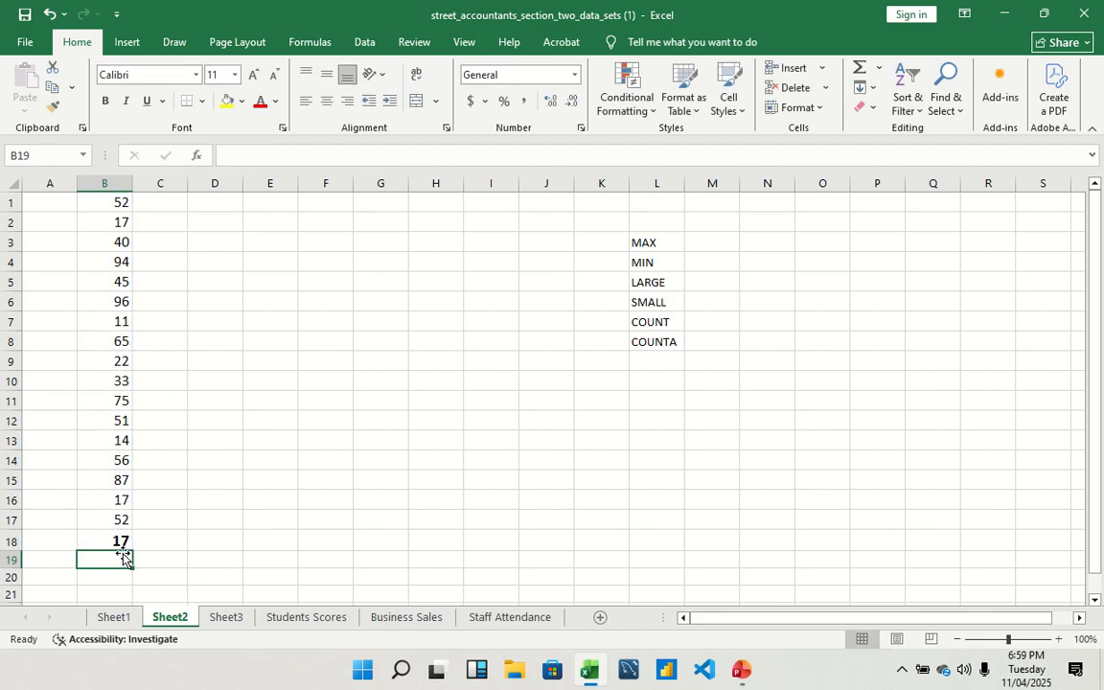
Step: Check the COUNT result in B18 by going through the numbers in column B one by one and selecting B1:B17
click(85, 540)
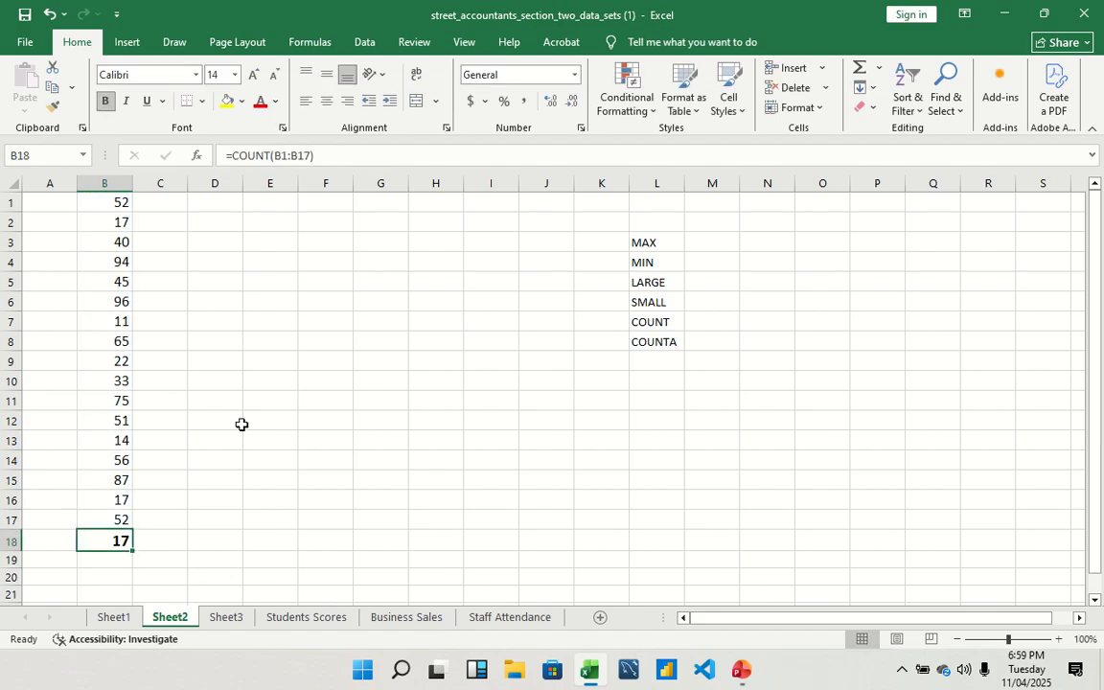
click(94, 203)
click(95, 221)
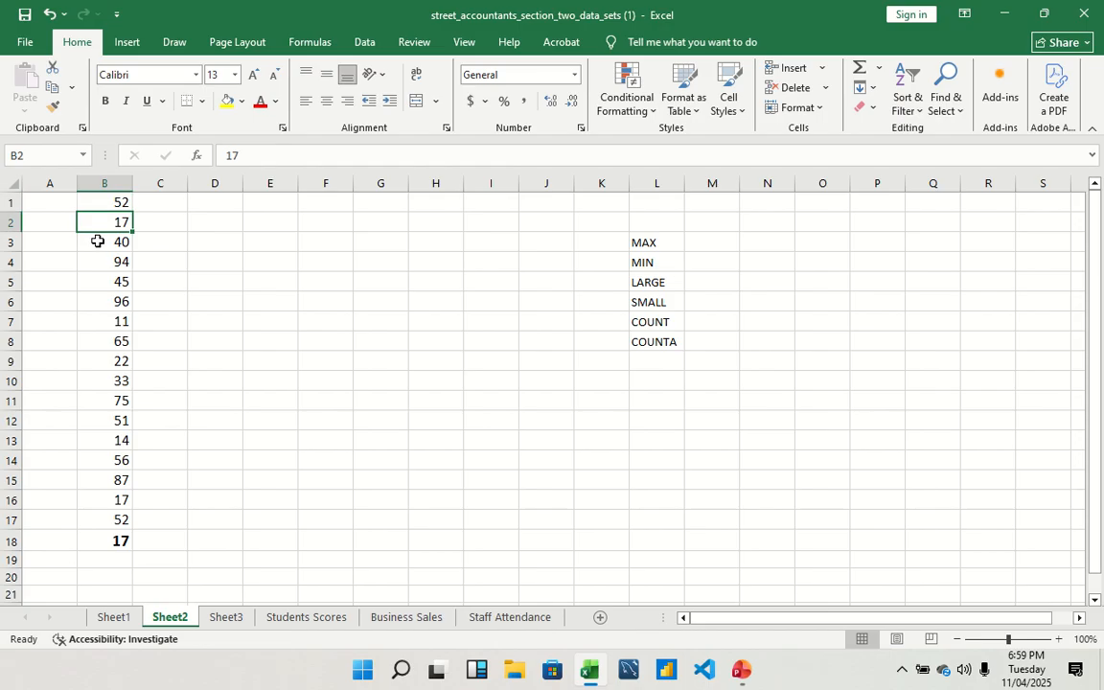
click(97, 241)
click(102, 260)
click(110, 282)
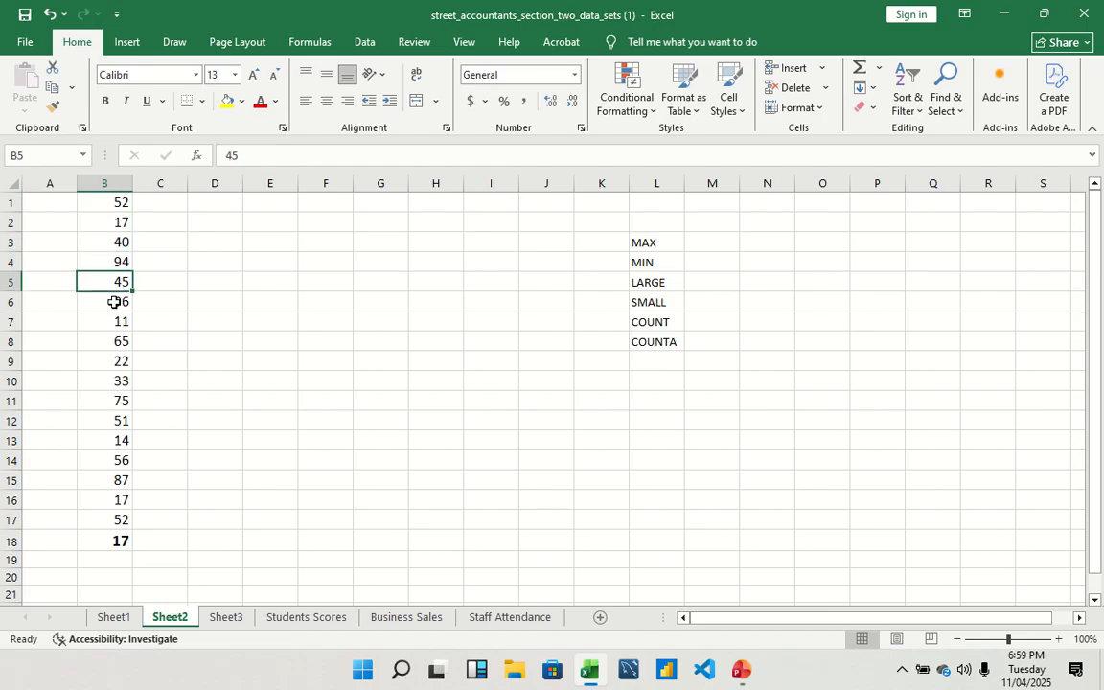
click(113, 301)
click(113, 321)
click(115, 337)
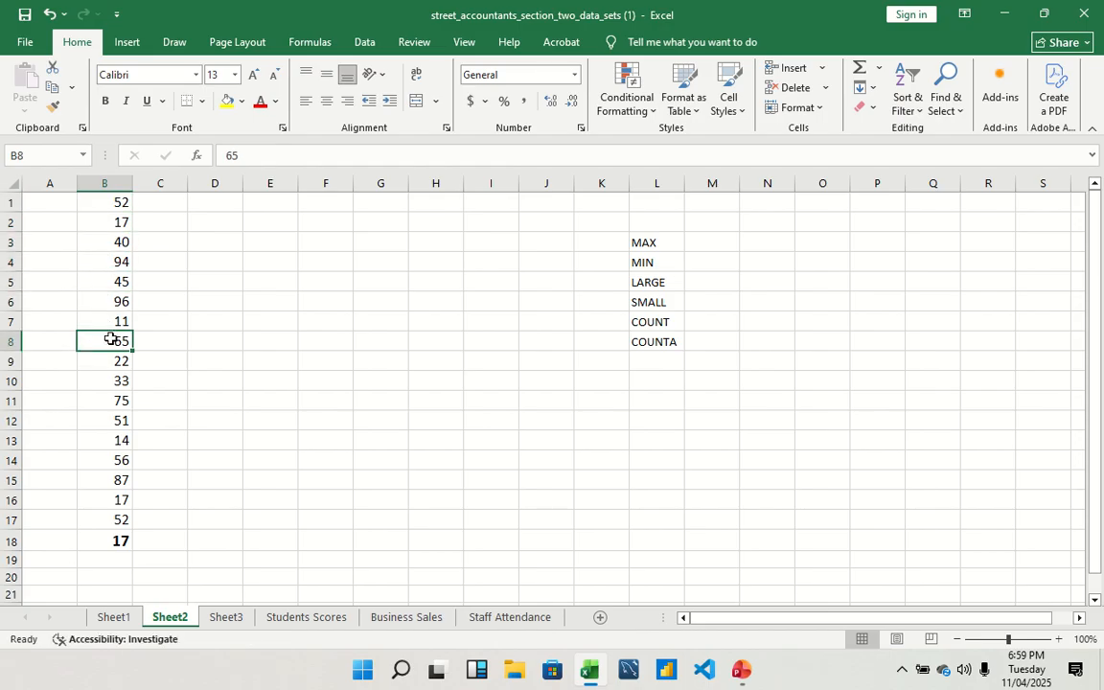
click(113, 364)
click(113, 382)
click(113, 401)
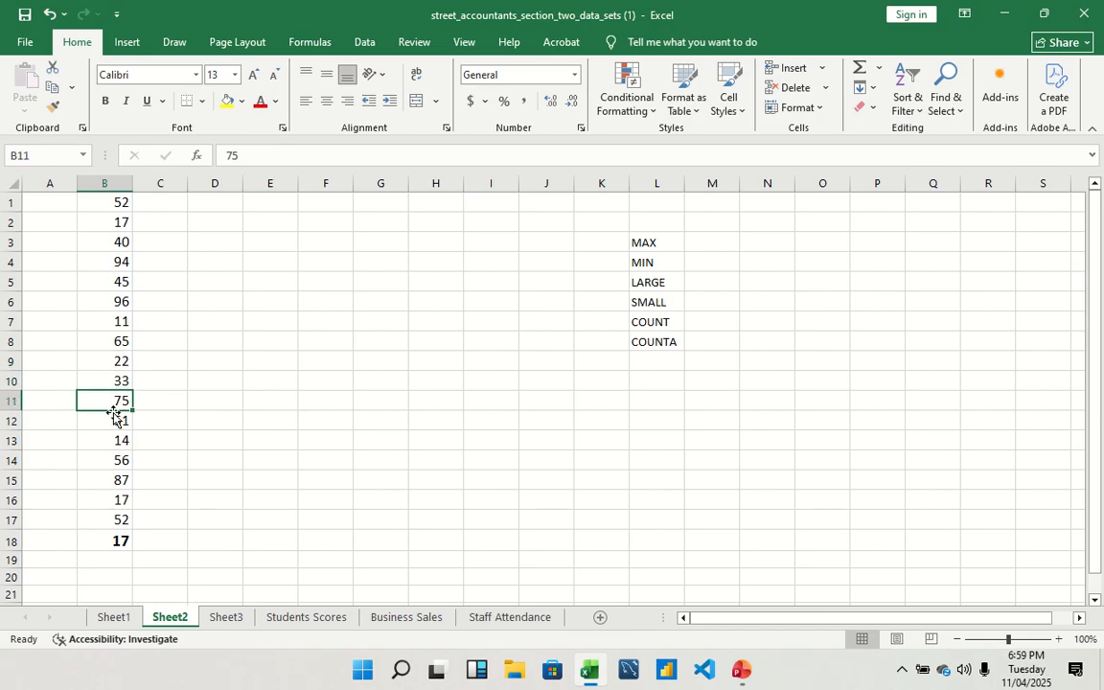
click(115, 420)
click(114, 440)
click(114, 460)
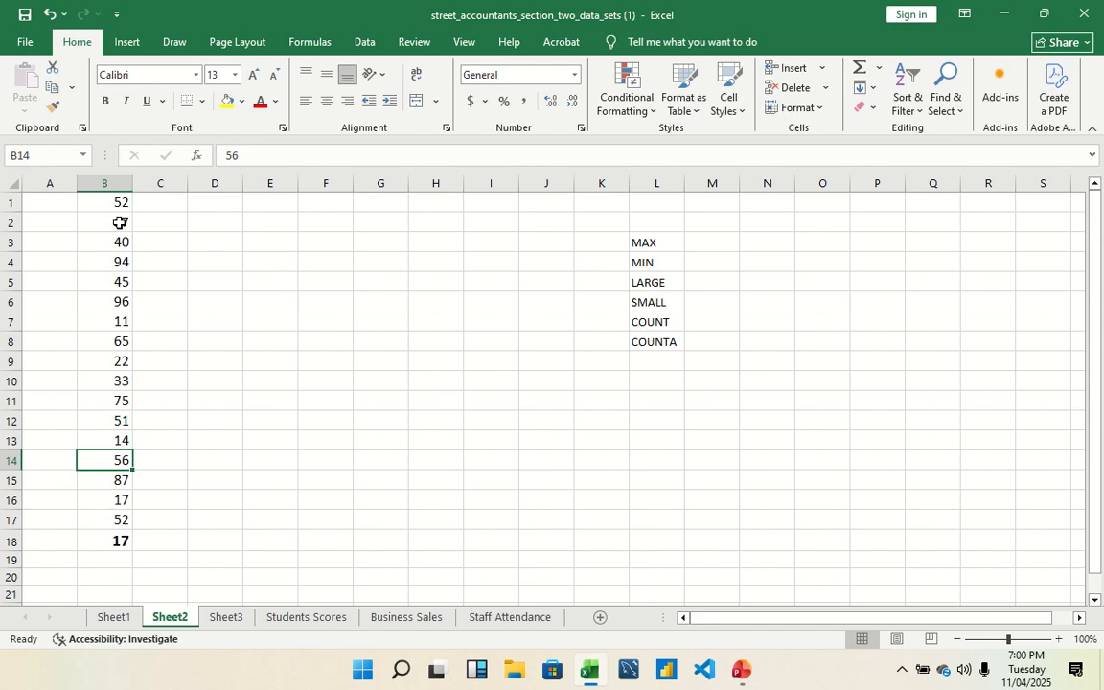
drag(113, 202, 120, 522)
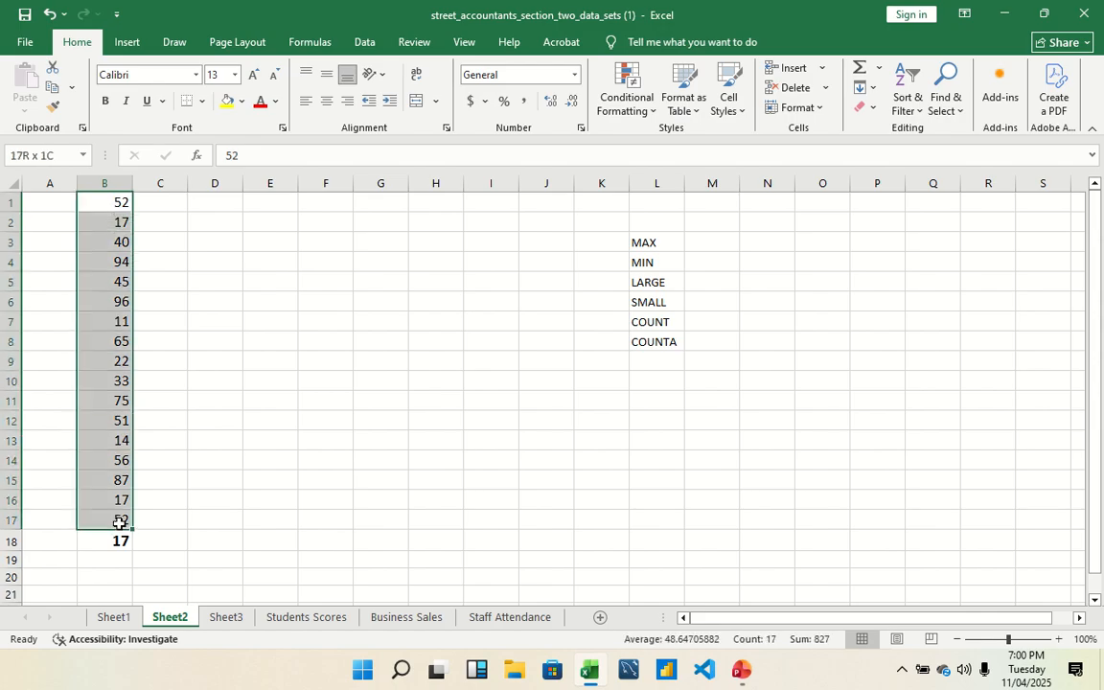
click(160, 517)
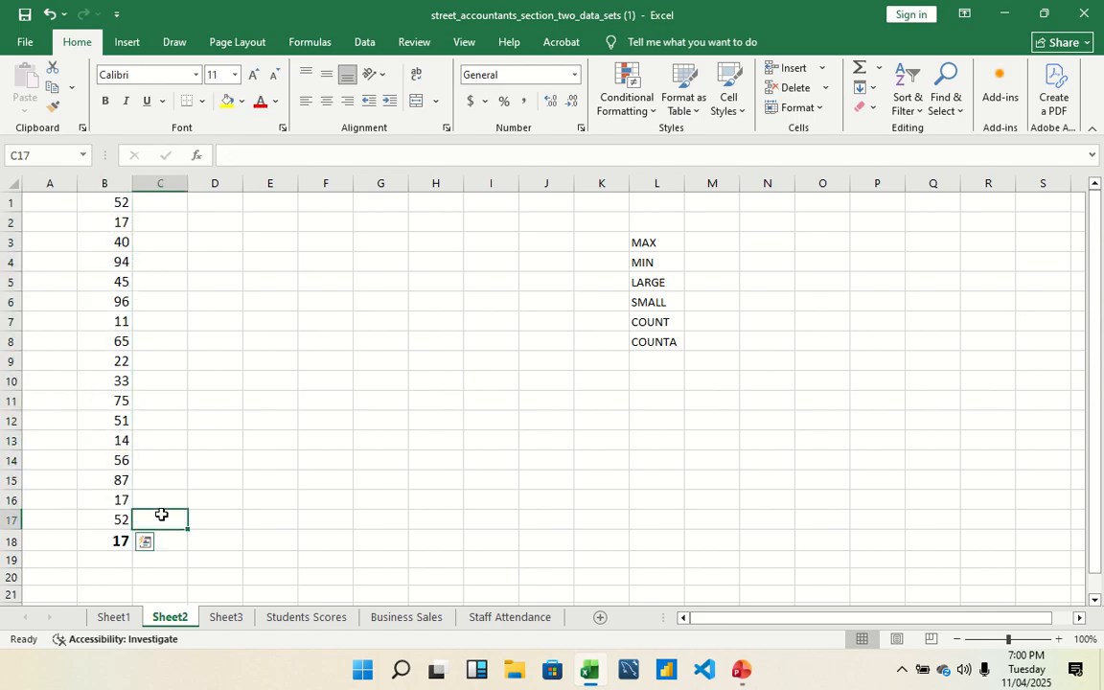
Step: Clear the COUNT formula from B18
click(120, 543)
text(=COUNT(B1:B17))
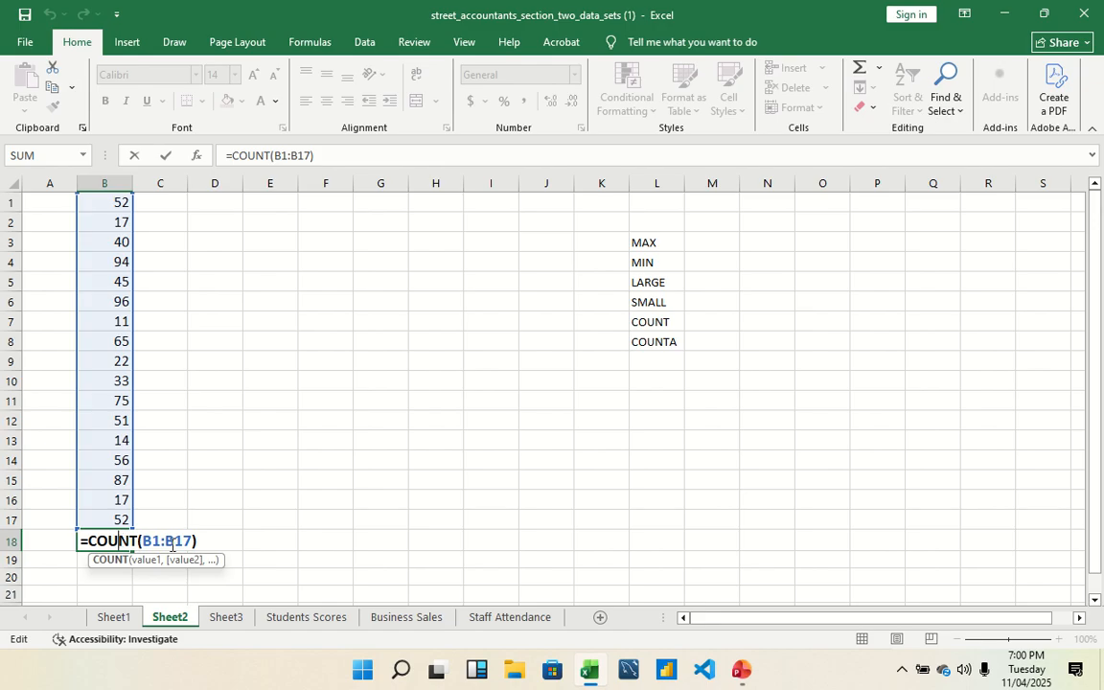
drag(214, 544, 82, 541)
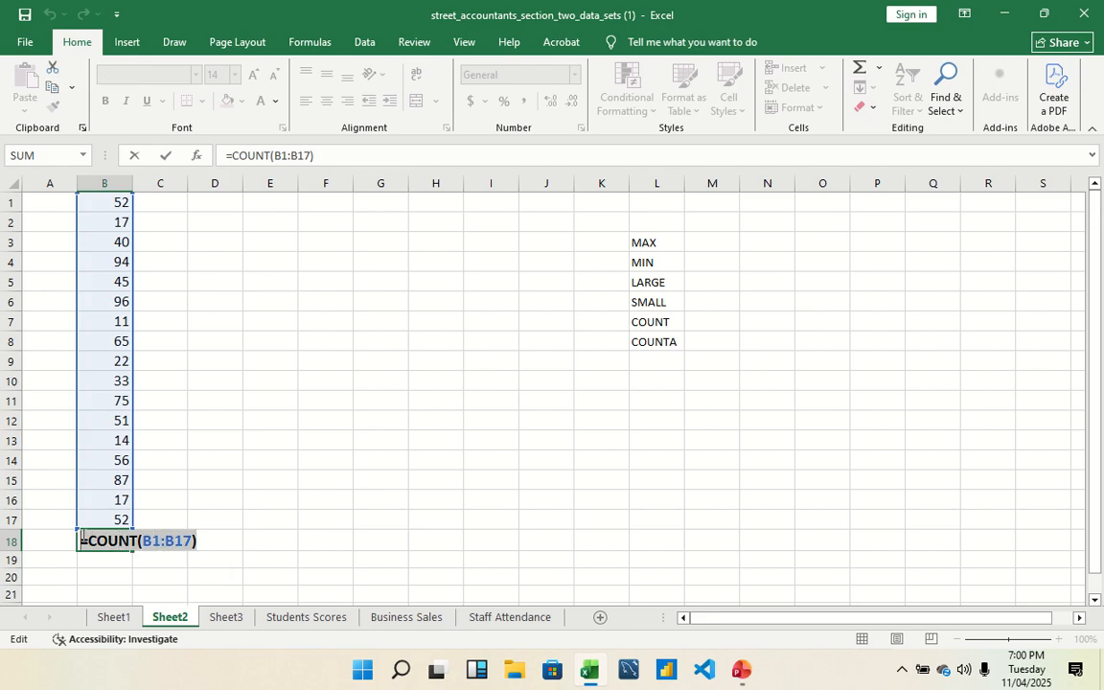
key(BackSpace)
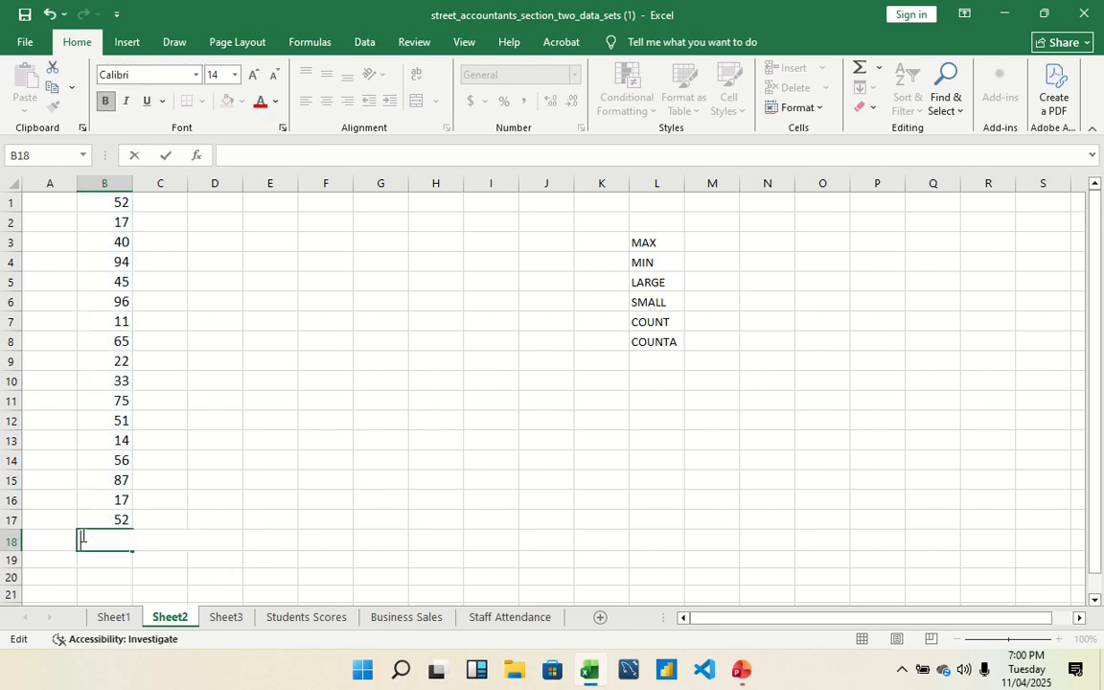
Step: Replace the number in B5 with ABC and the one in B11 with XYZ, and empty cell B14
click(115, 287)
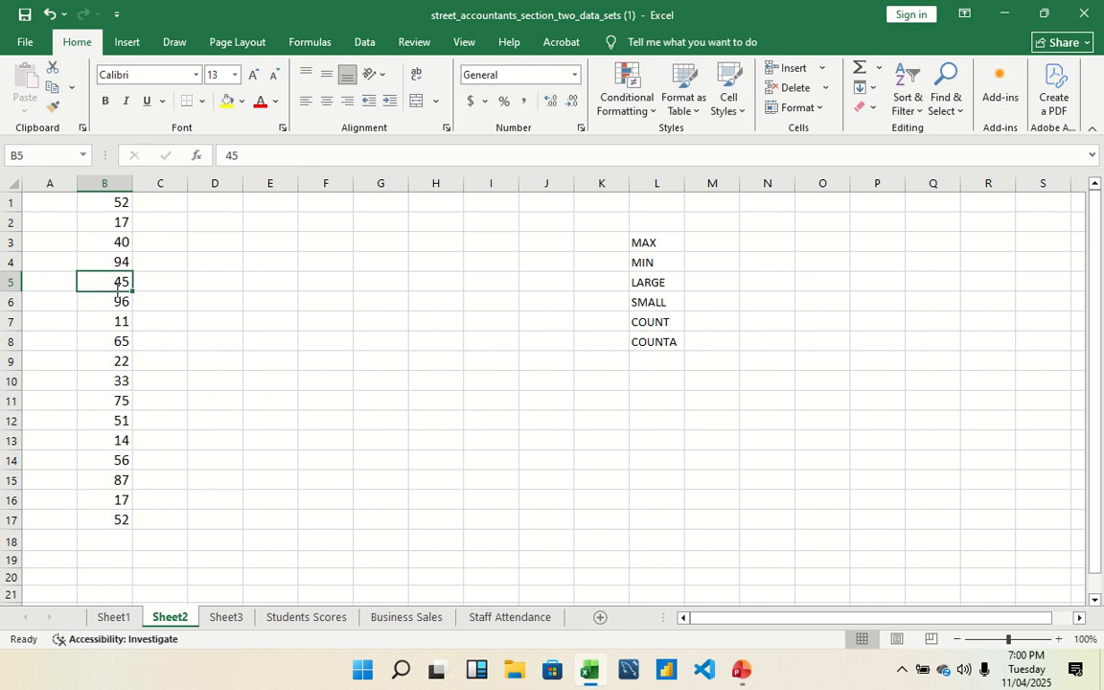
text(ABC)
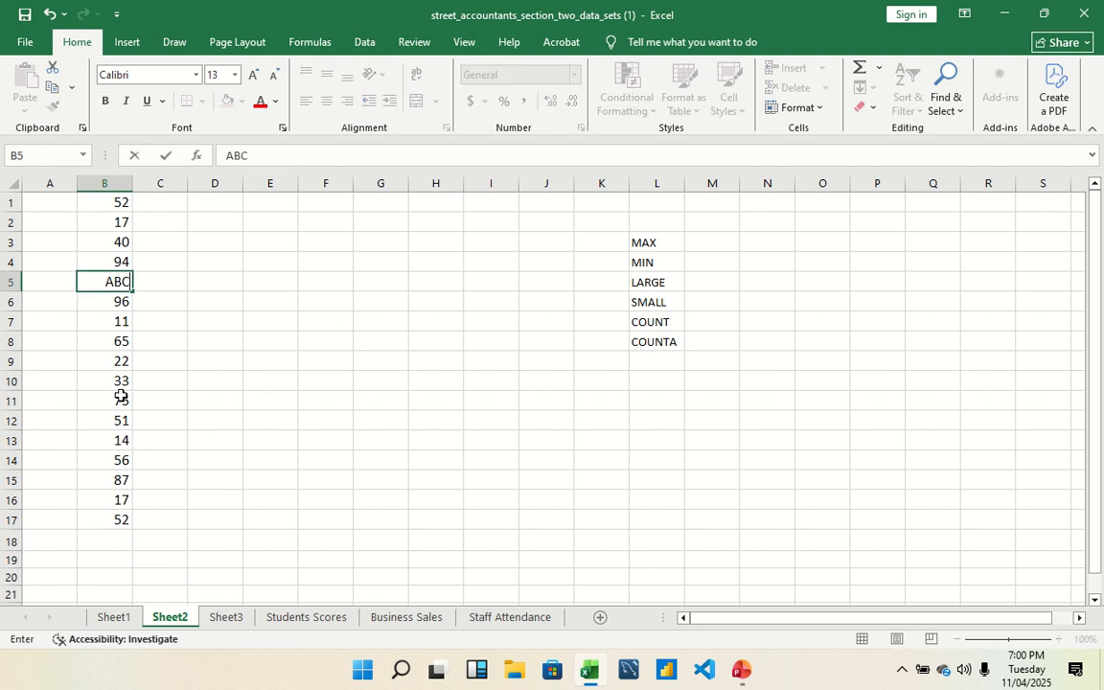
click(120, 401)
text(X)
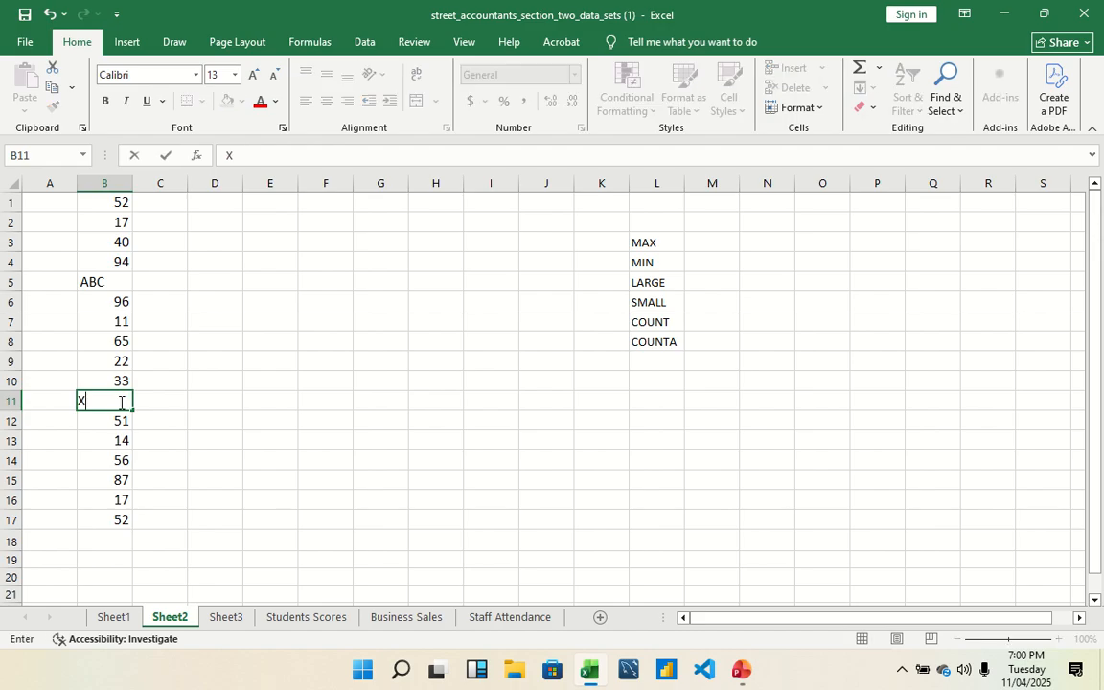
text(YZ)
click(120, 461)
key(BackSpace)
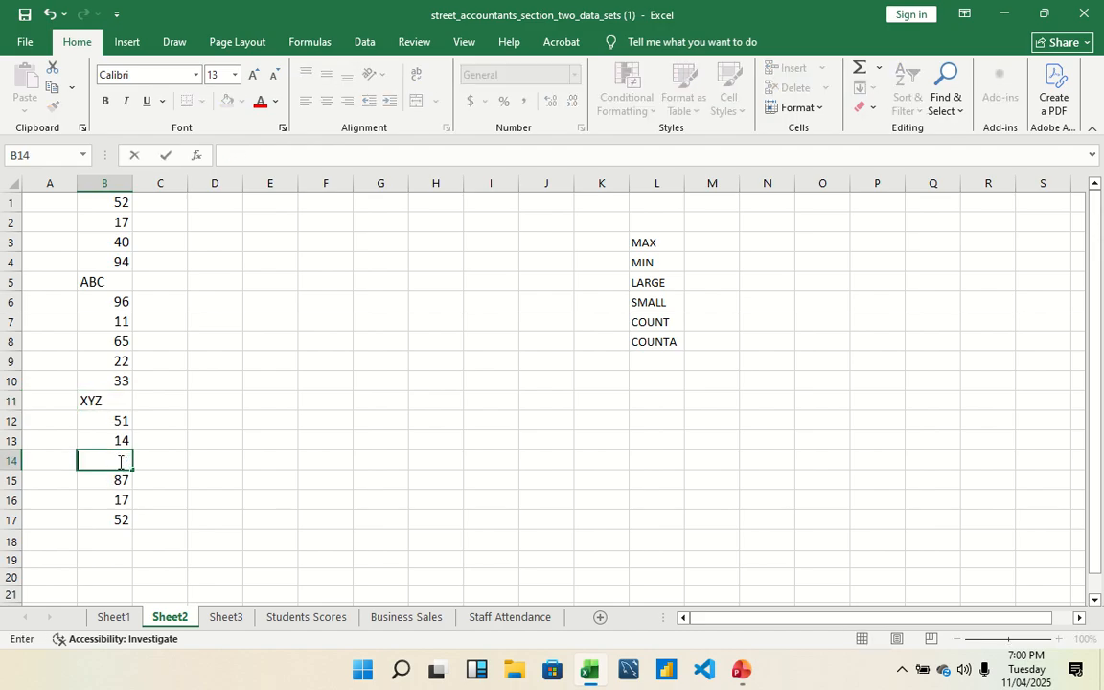
click(181, 487)
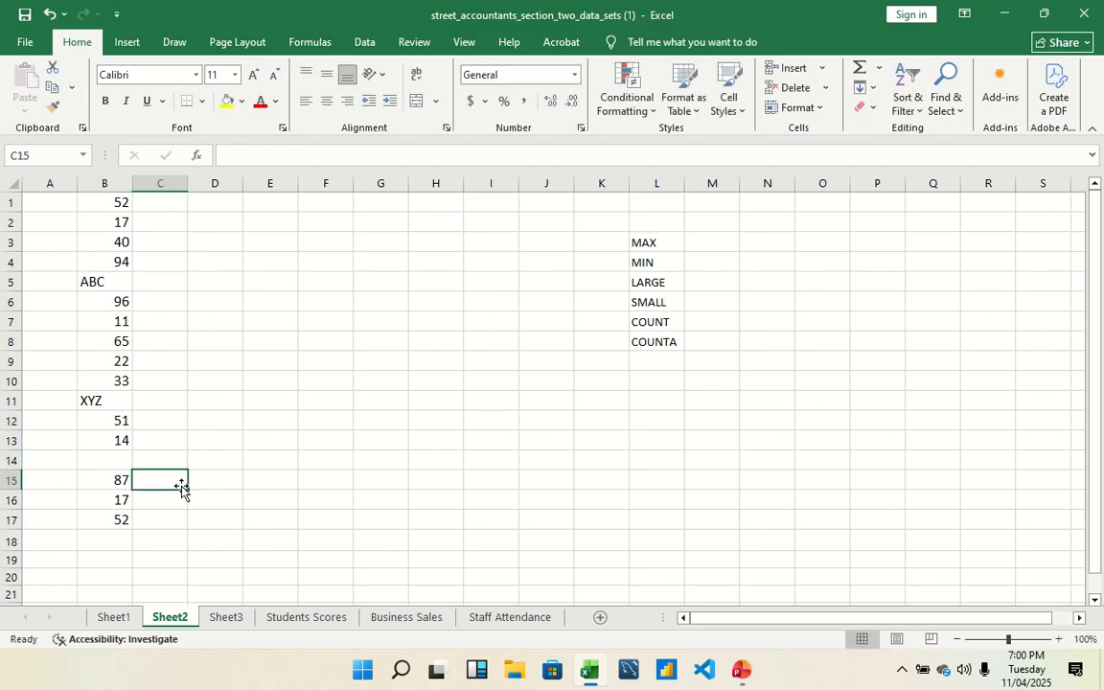
Step: Enter =COUNT(B1:B17) in B18 to count only the numeric cells of the mixed column
double_click(117, 535)
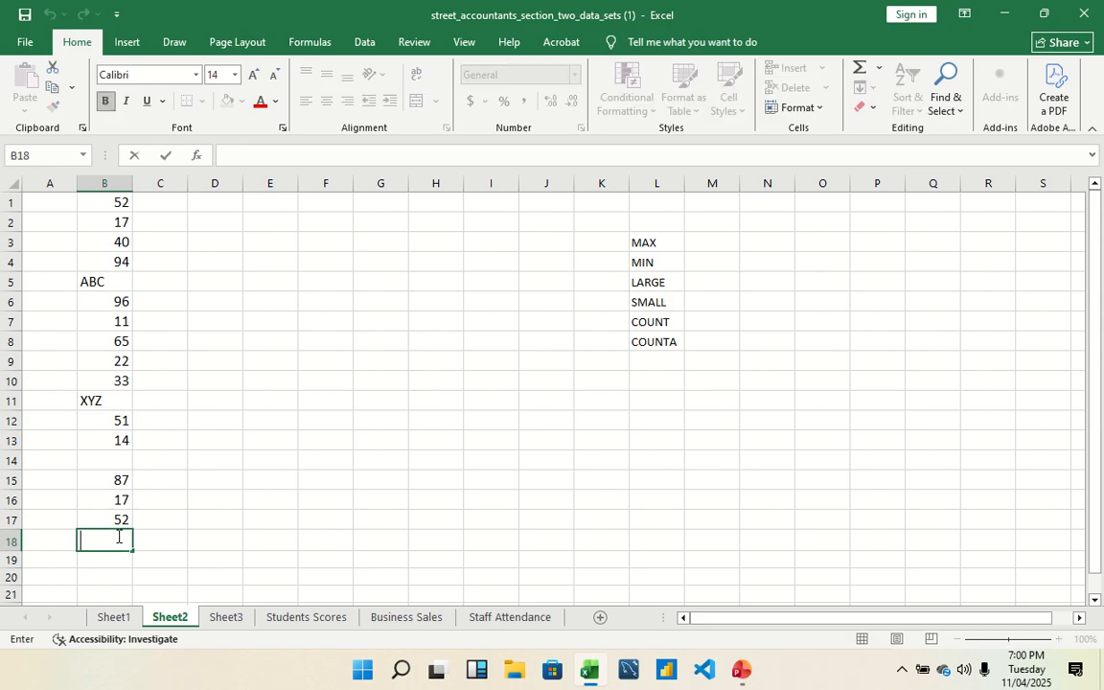
text(=)
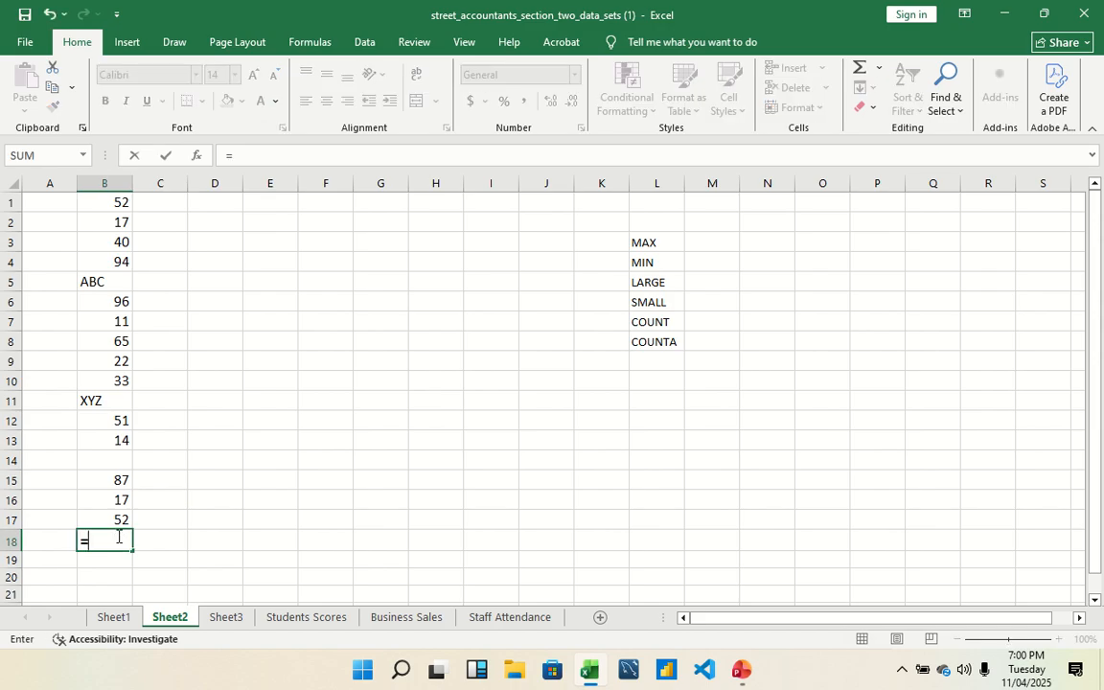
text(COU)
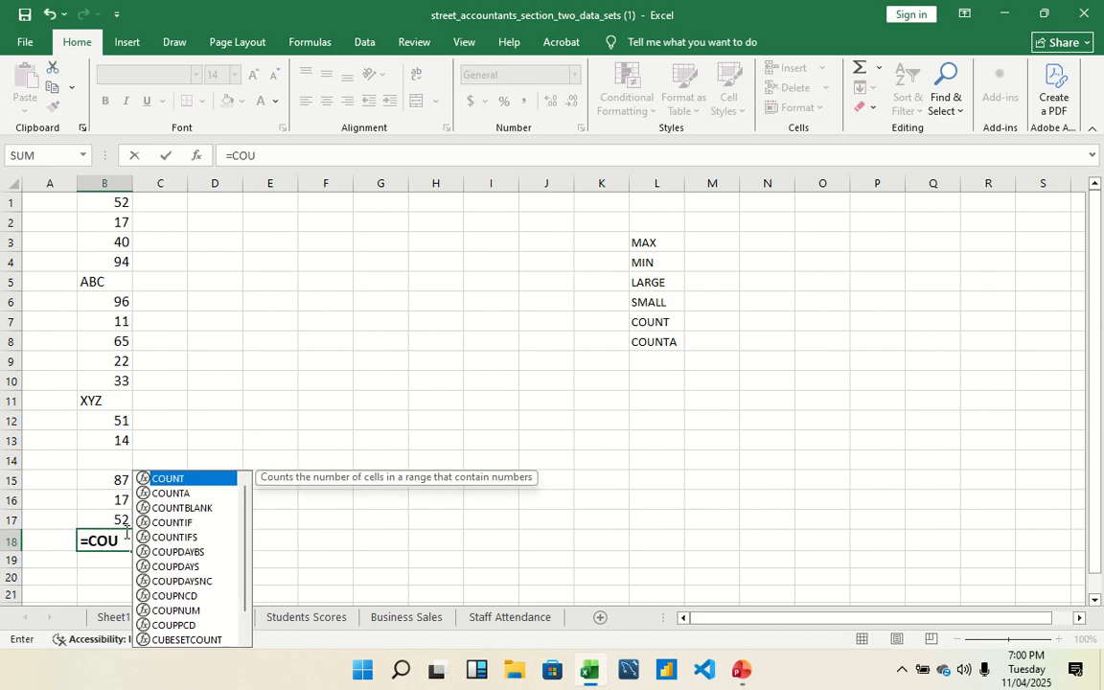
double_click(201, 479)
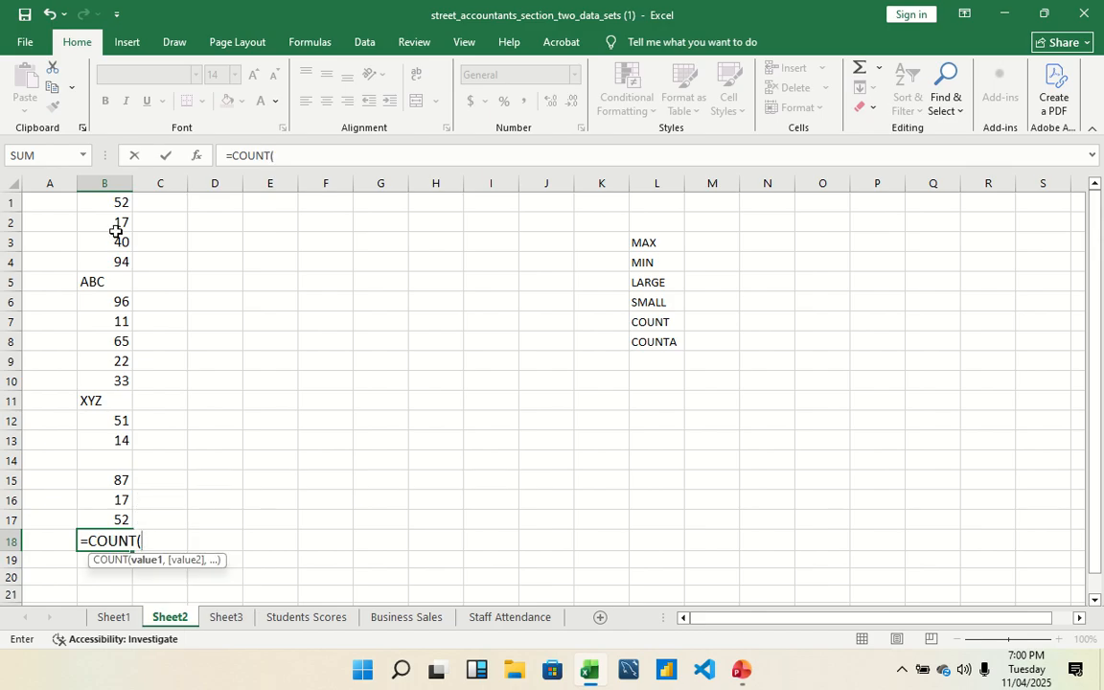
drag(106, 202, 115, 515)
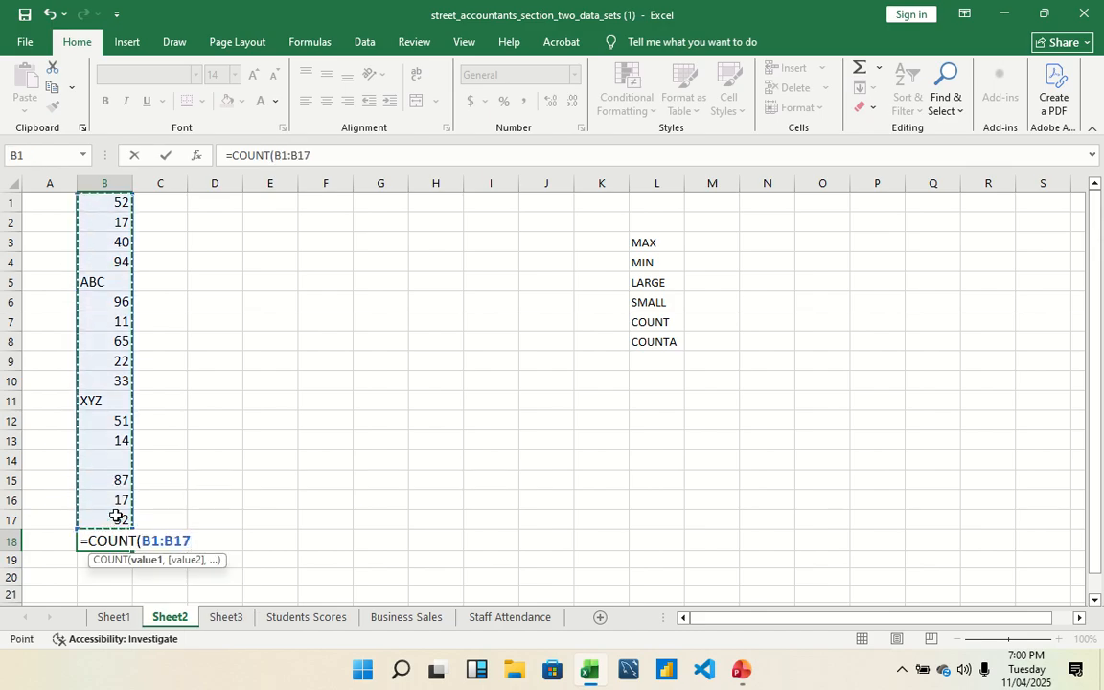
text())
key(Return)
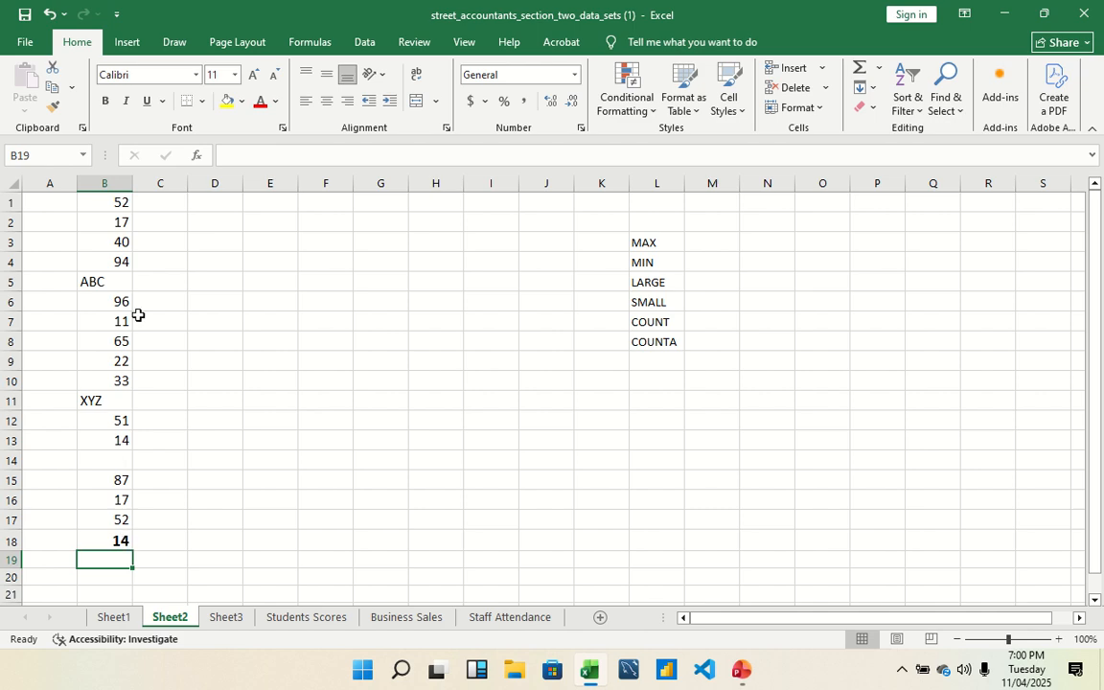
Step: Examine the text cells B5 and B11 and the blank cell B14 against the COUNT result
click(107, 284)
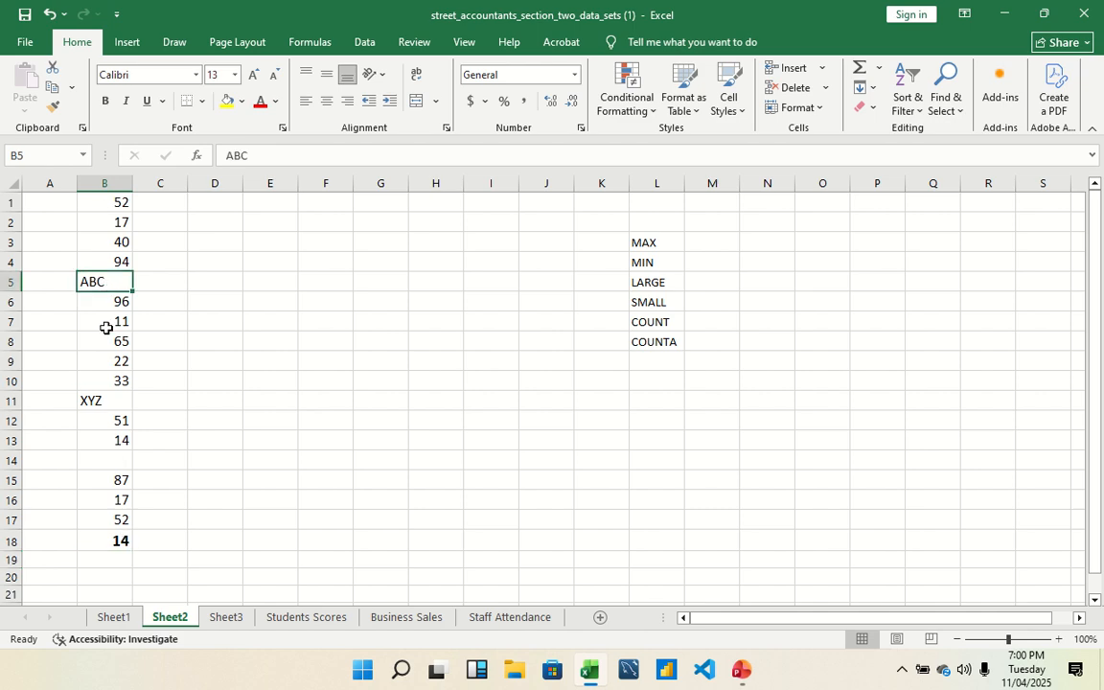
click(109, 397)
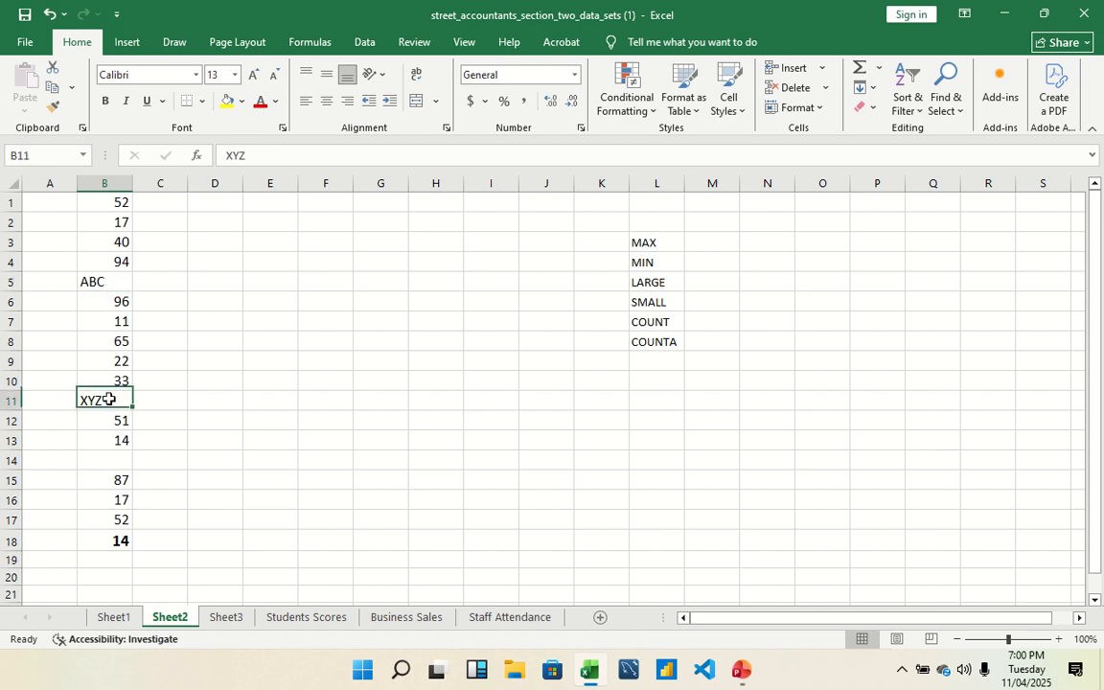
click(122, 461)
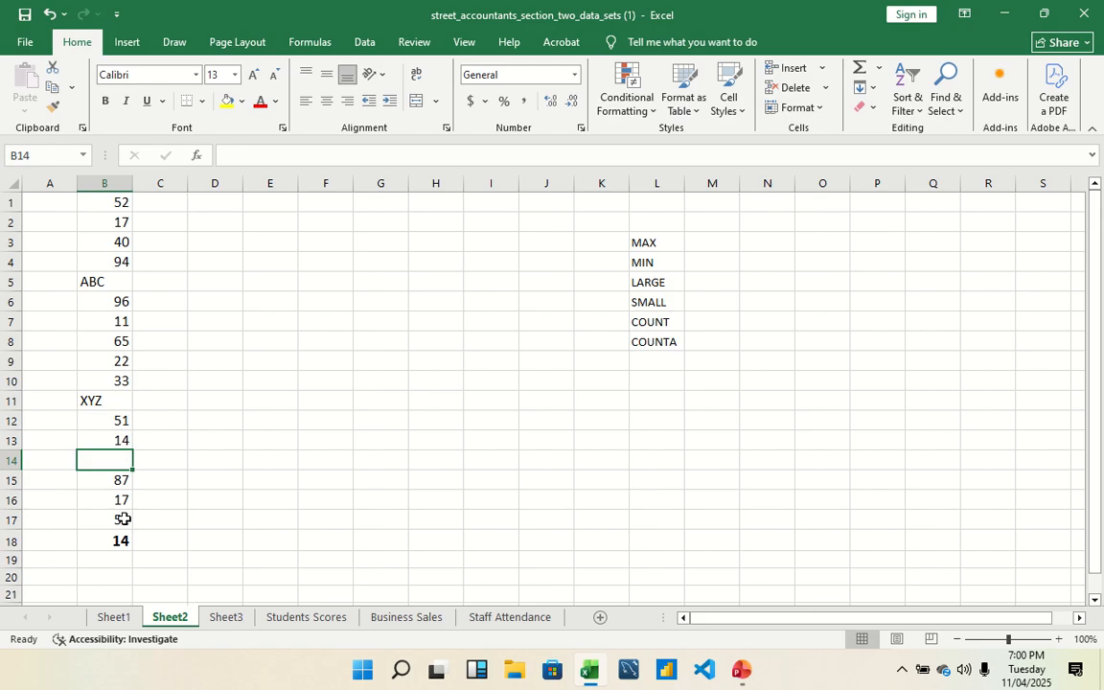
Step: Undo the COUNT formula in B18 and the changes made to B14, B11 and B5
key(ctrl+z)
key(ctrl+z)
key(ctrl+z)
key(ctrl+z)
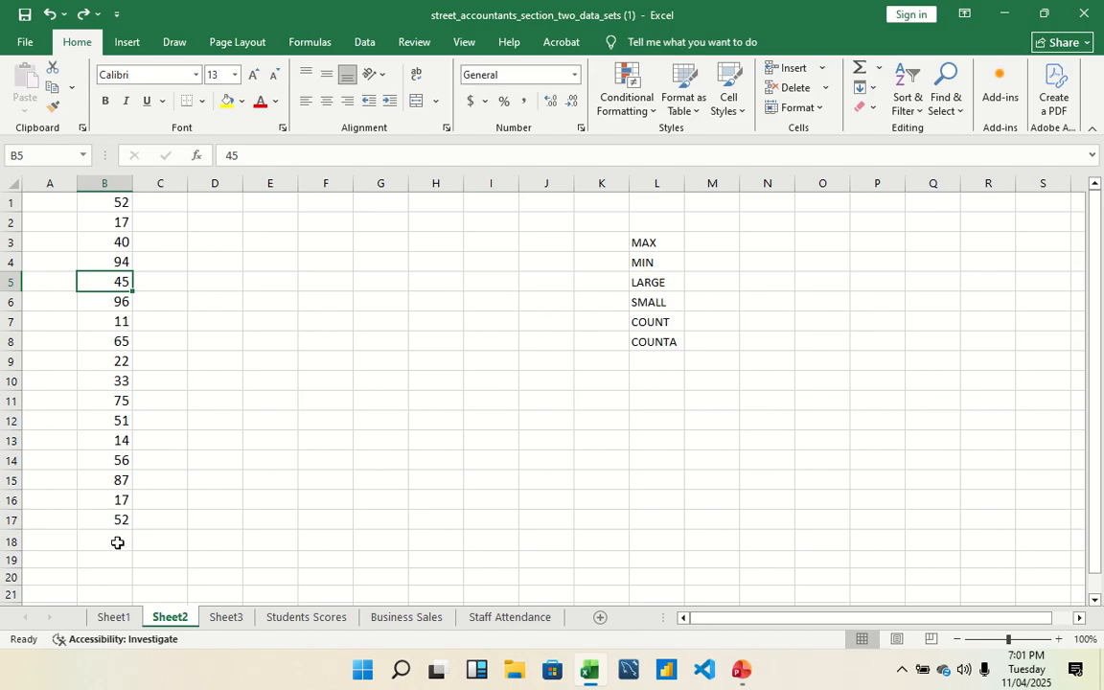
Step: Enter =COUNTA(B1:B17) in B18 to count the non-empty cells of the column
double_click(117, 542)
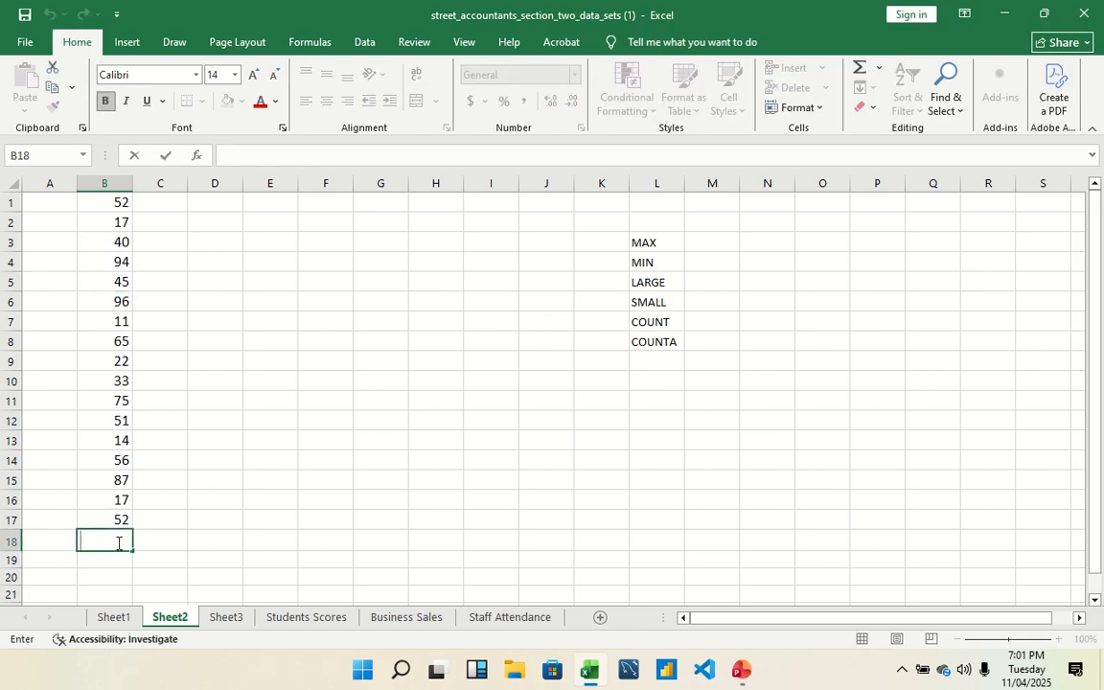
text(=CO)
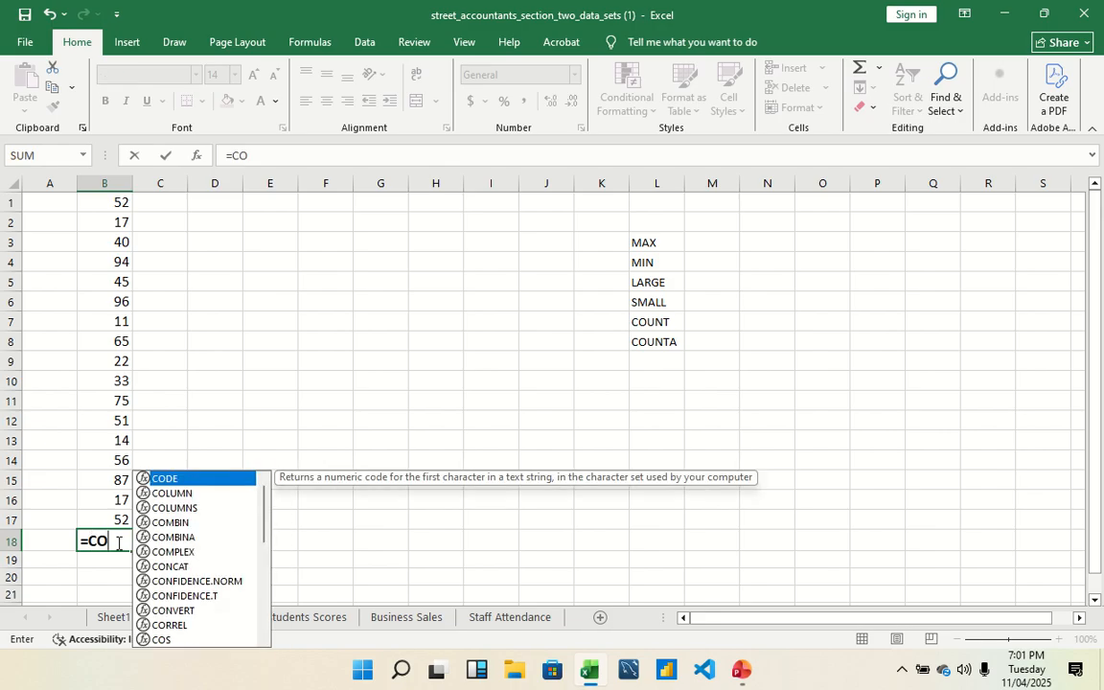
text(U)
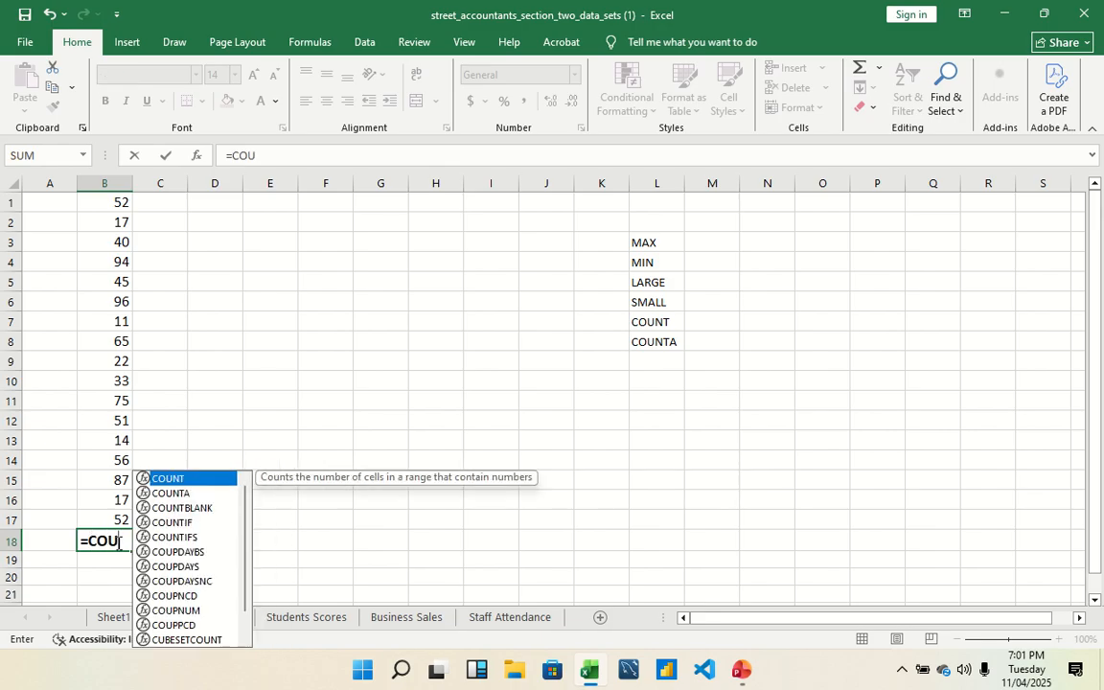
double_click(172, 493)
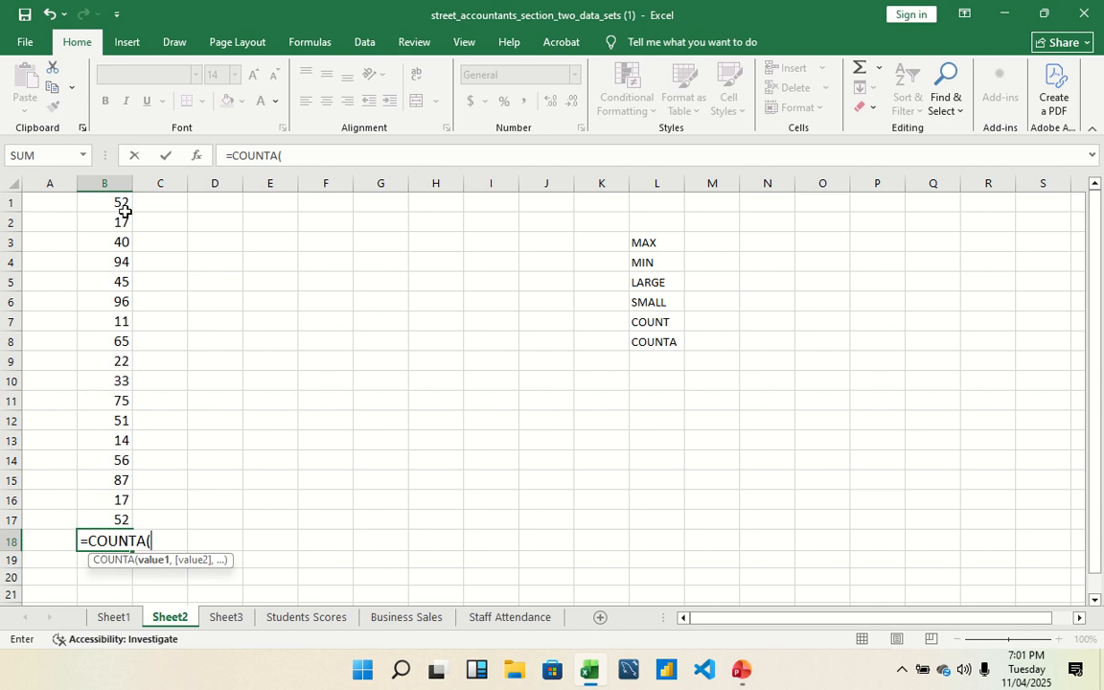
drag(108, 202, 99, 520)
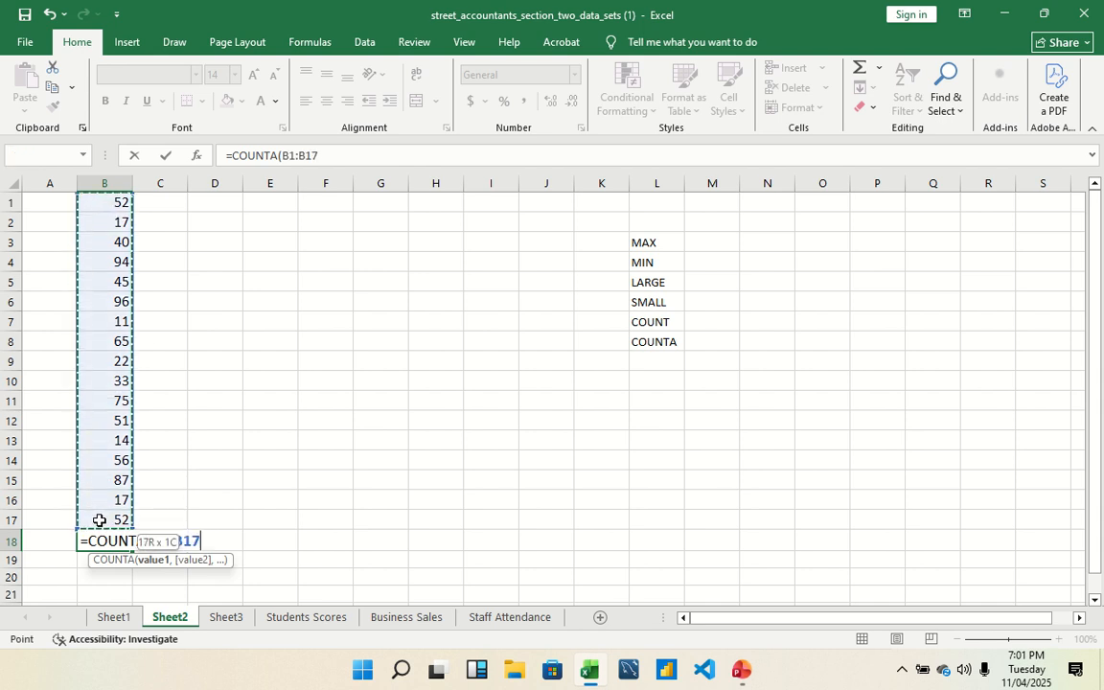
text())
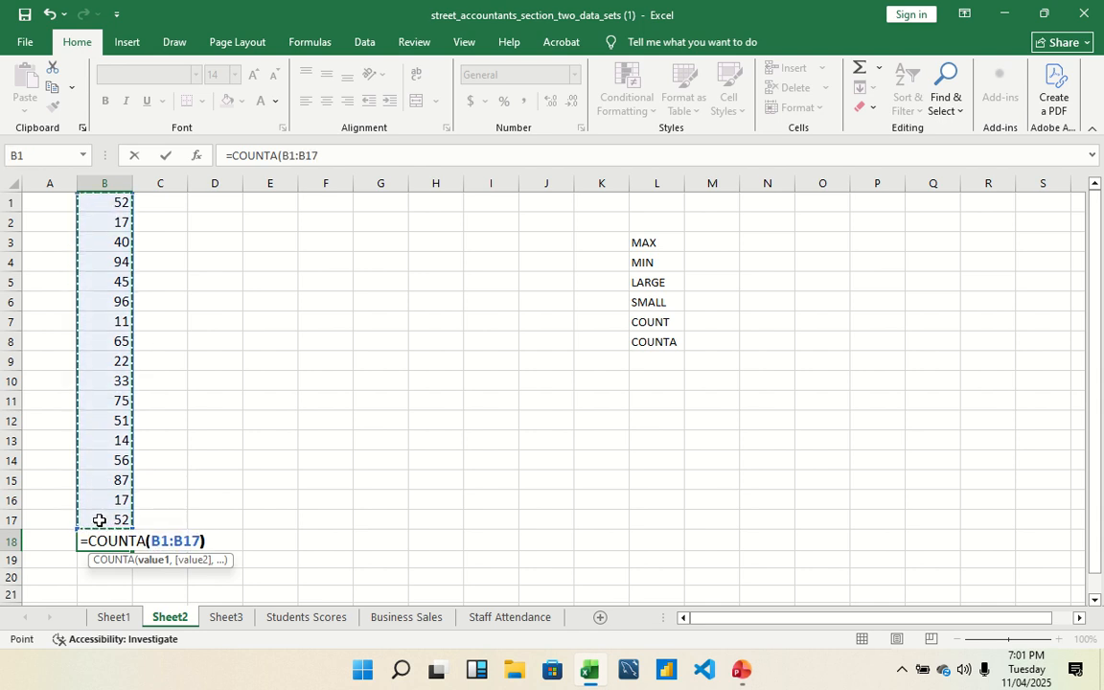
key(Return)
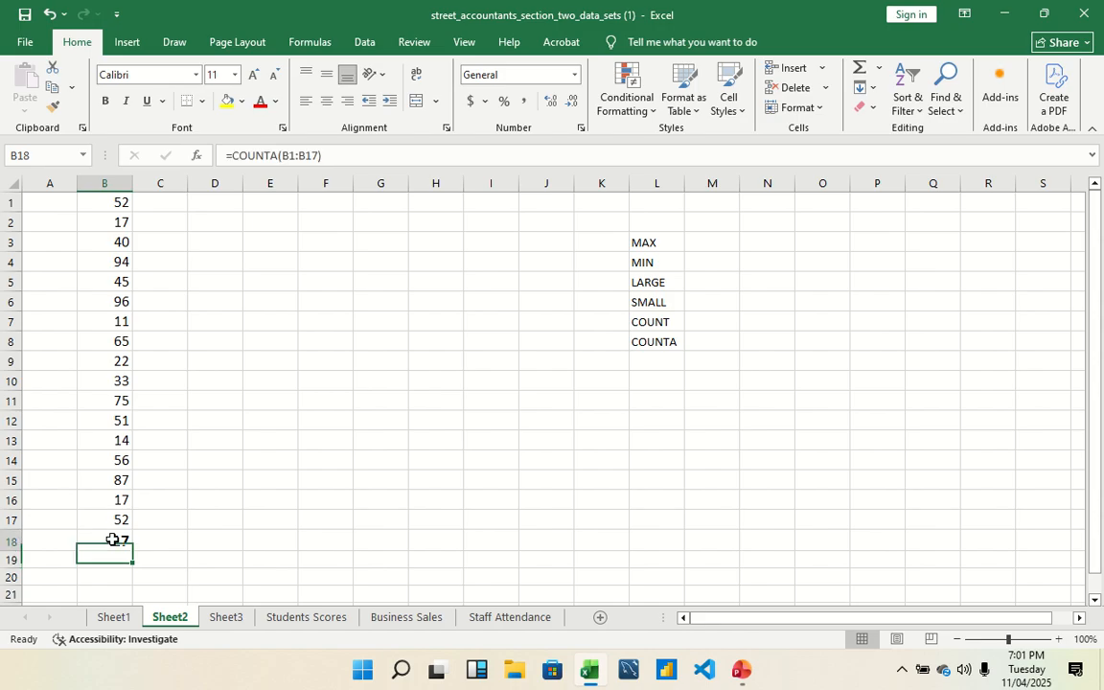
Step: Clear the COUNTA formula from B18
click(112, 539)
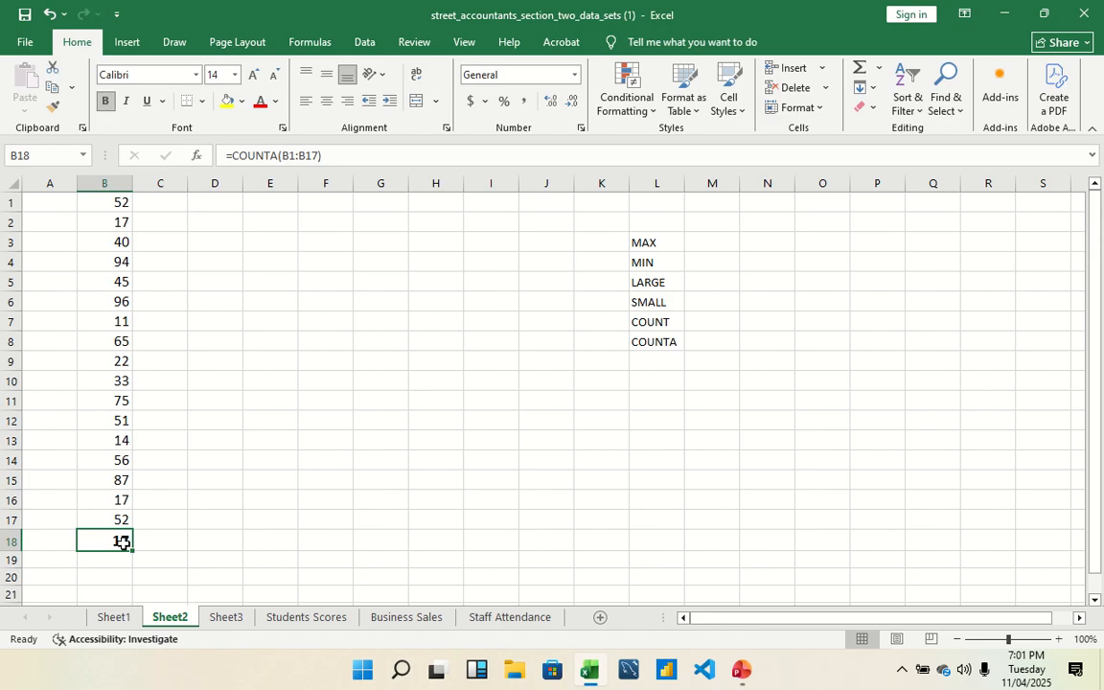
key(BackSpace)
click(136, 344)
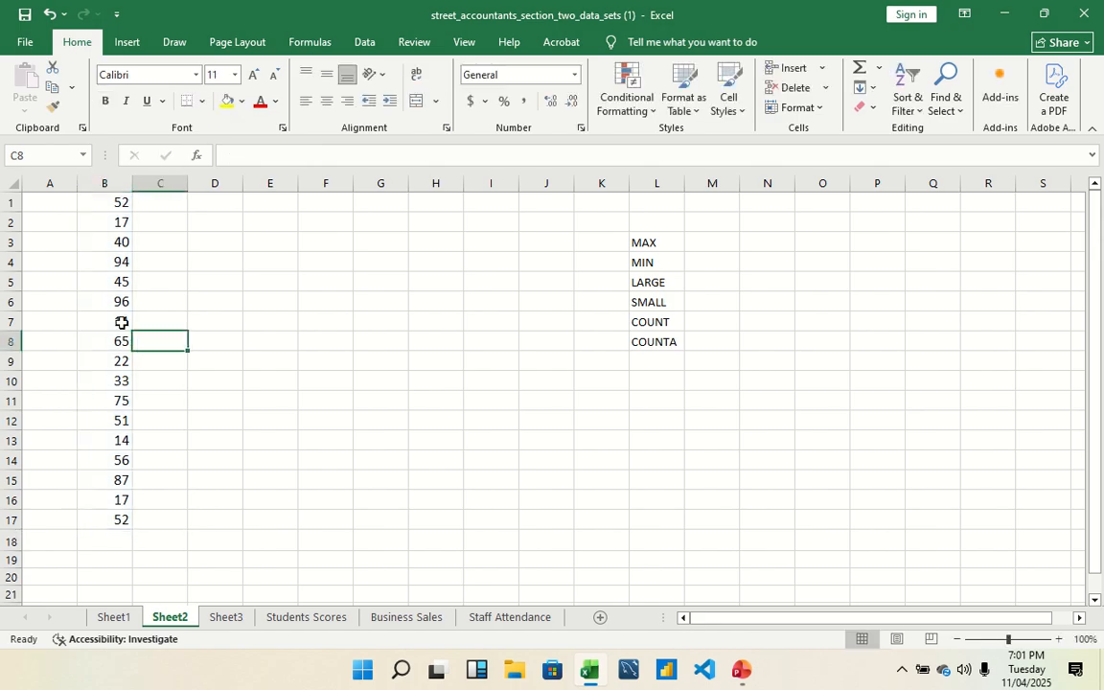
Step: Replace the number in B5 with the text ABC and in B10 with XYZ, and empty cell B13
click(113, 282)
text(A)
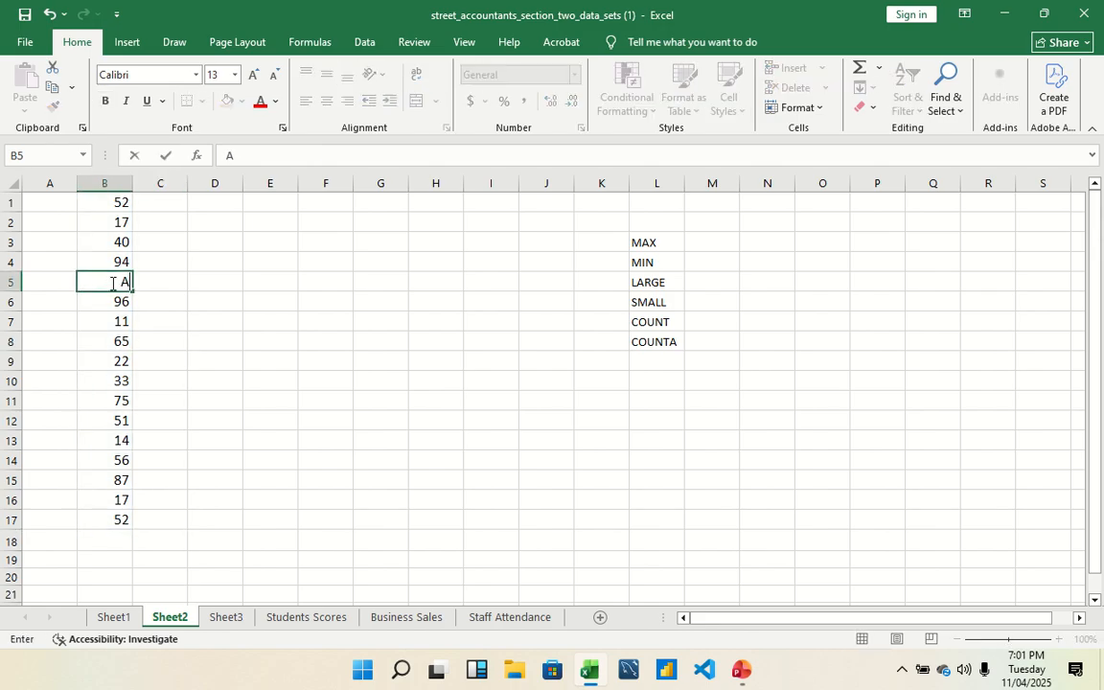
text(BC)
click(116, 381)
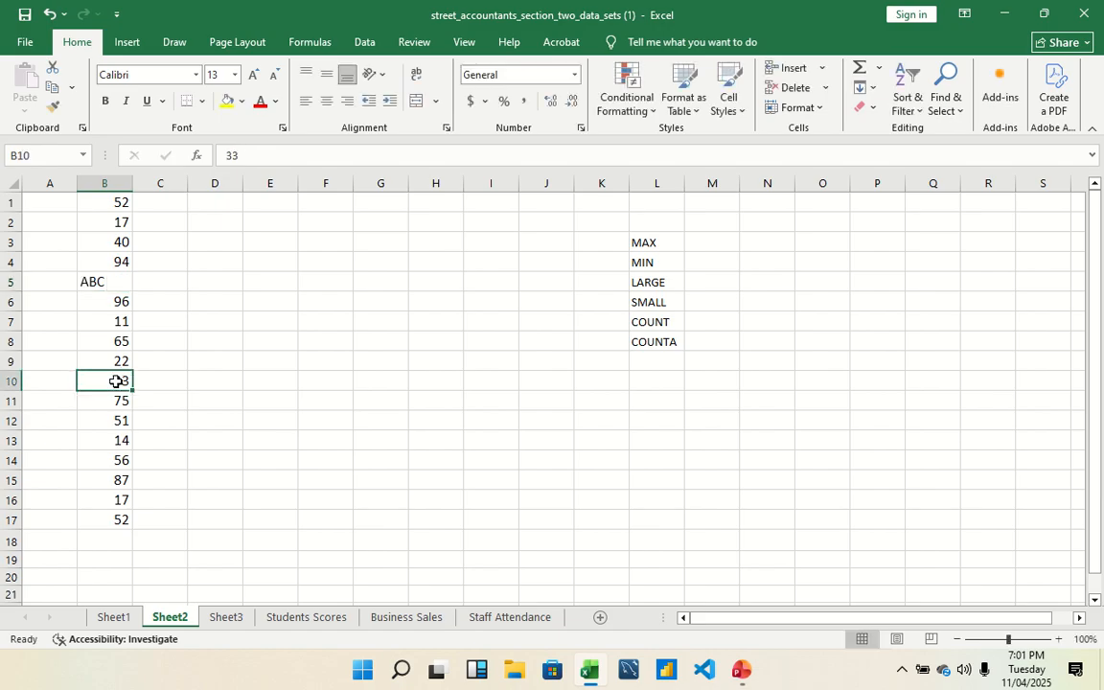
text(XYZ)
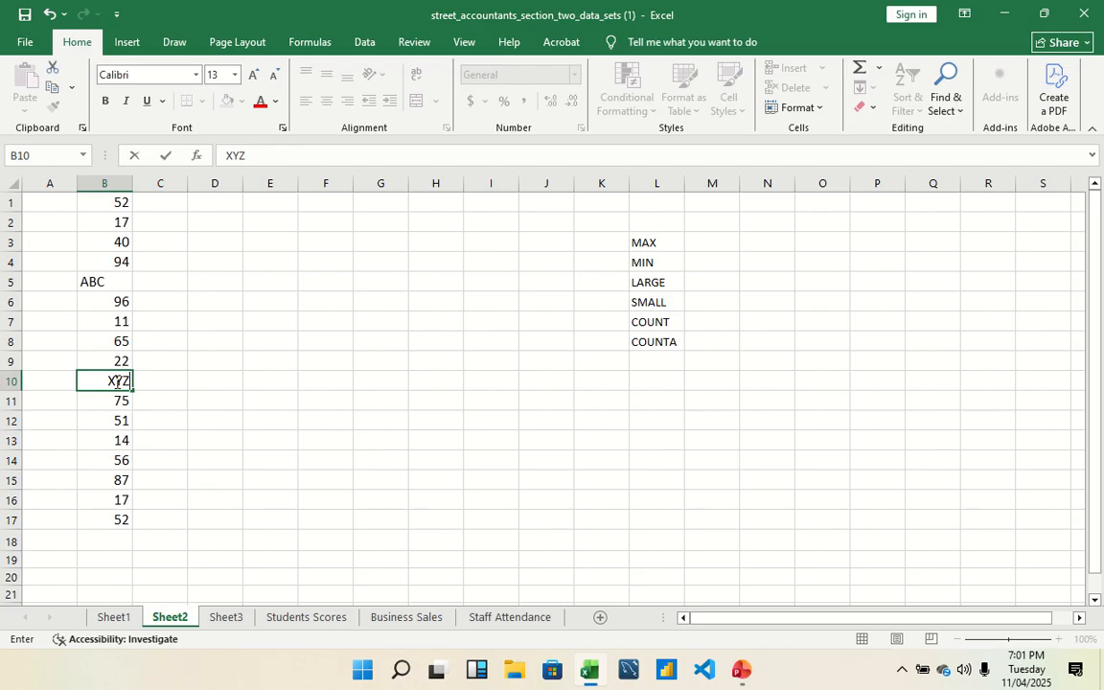
click(116, 441)
key(BackSpace)
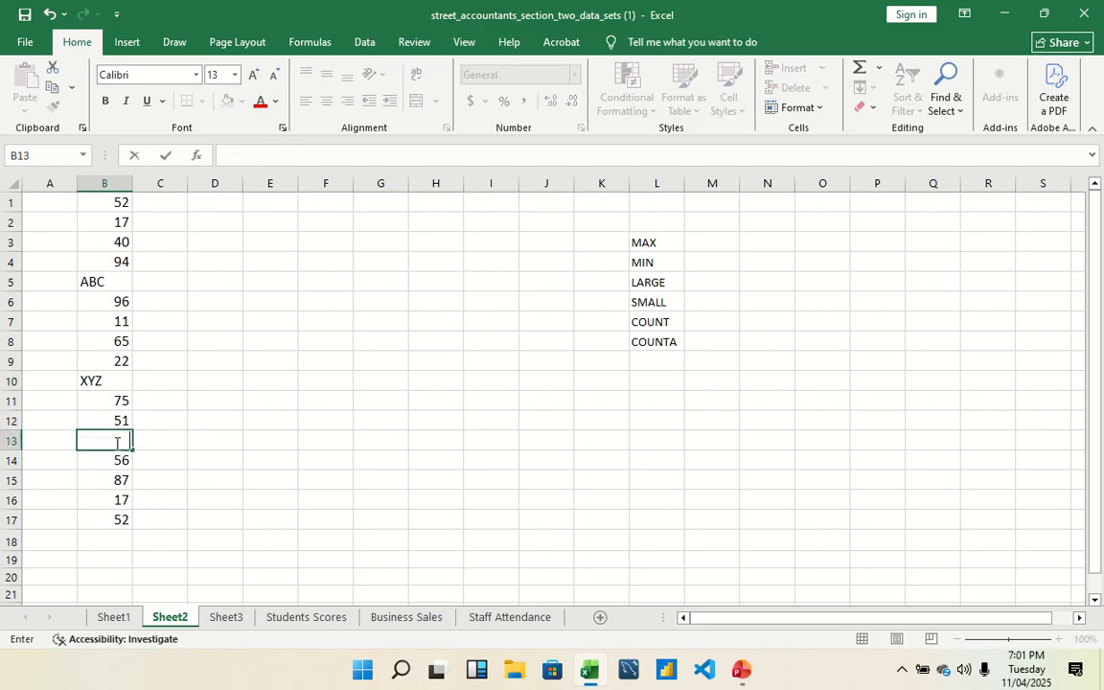
click(172, 496)
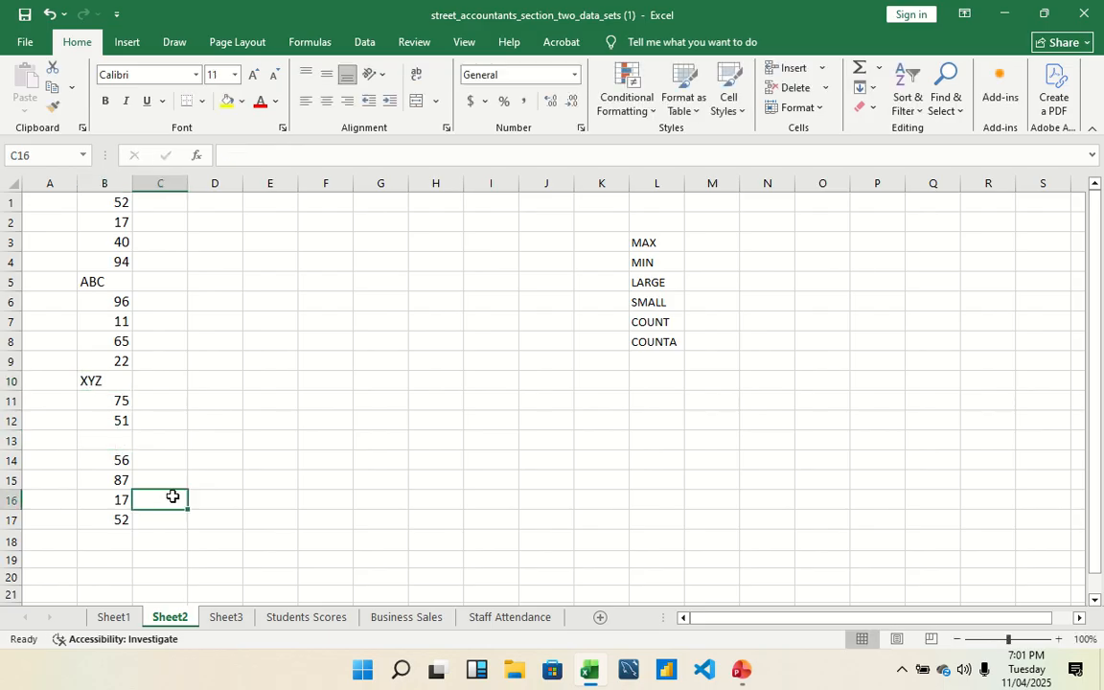
Step: Enter =COUNTA(B1:B17) in B18 to count the non-empty cells of the column
double_click(112, 538)
text(=COUN)
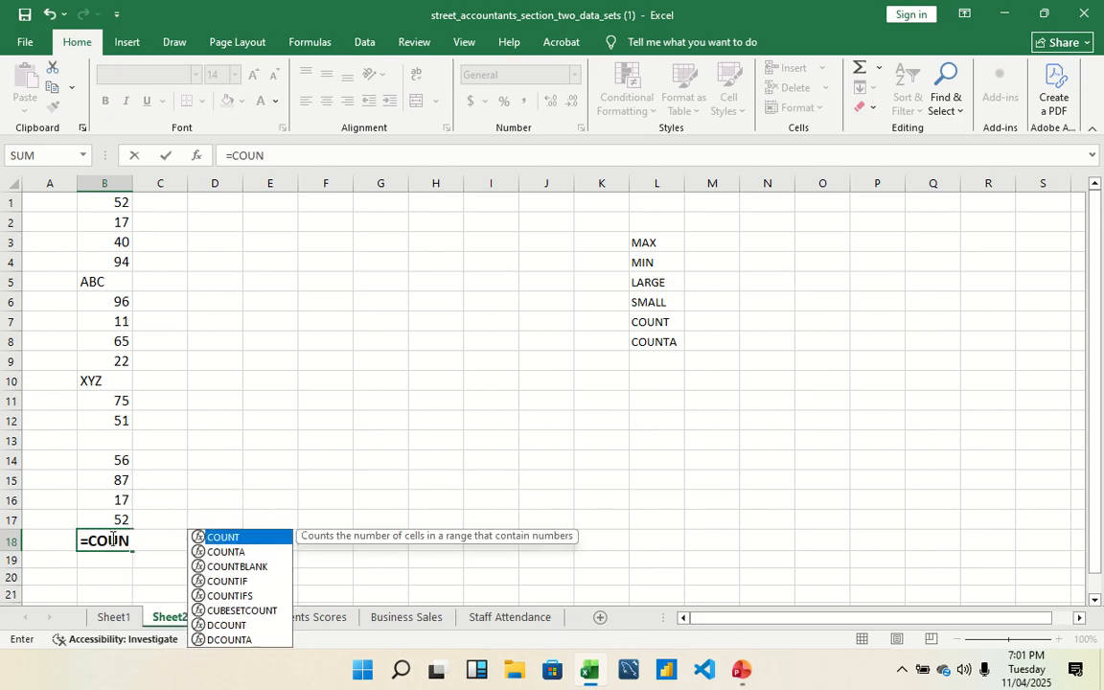
double_click(226, 551)
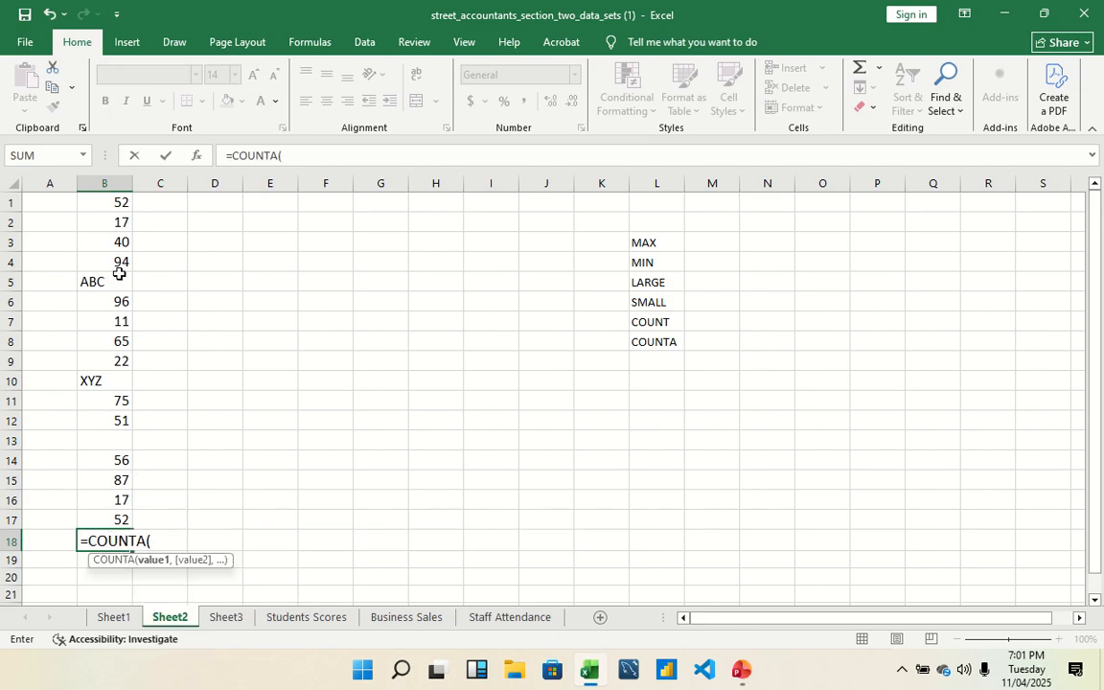
drag(104, 198, 111, 516)
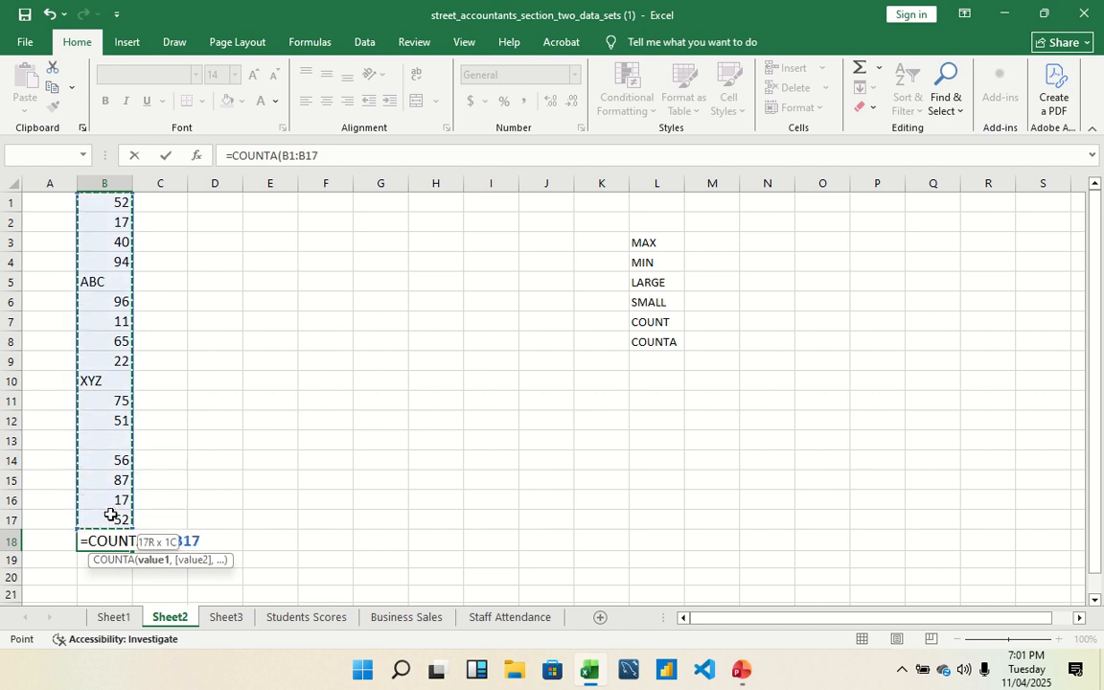
text())
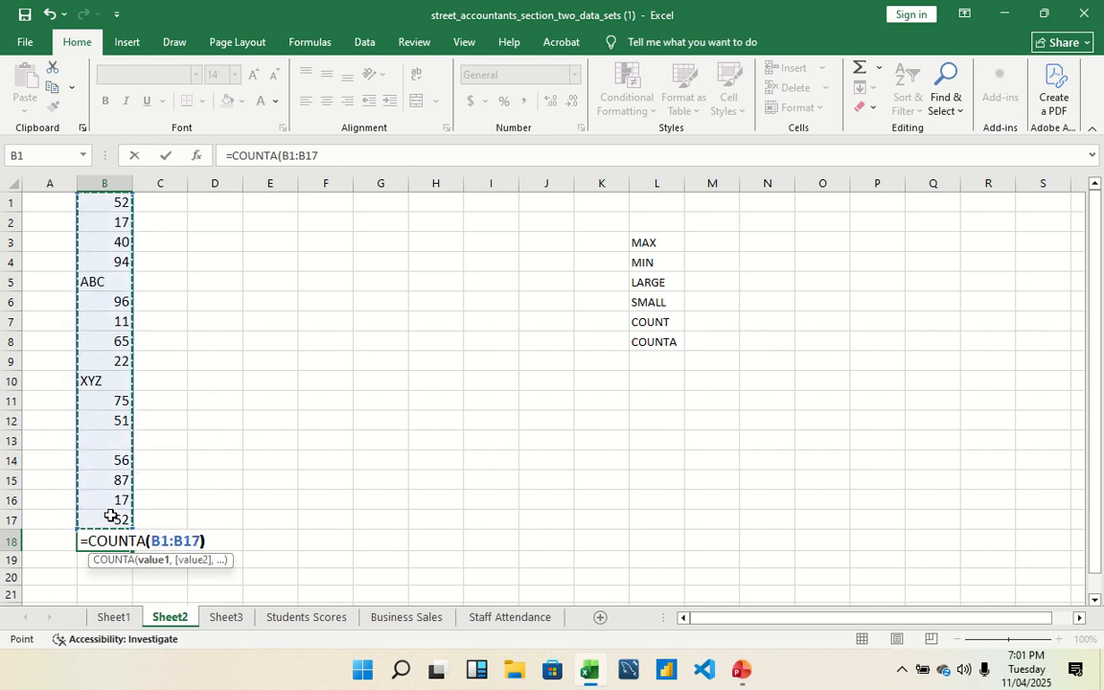
key(Return)
click(120, 542)
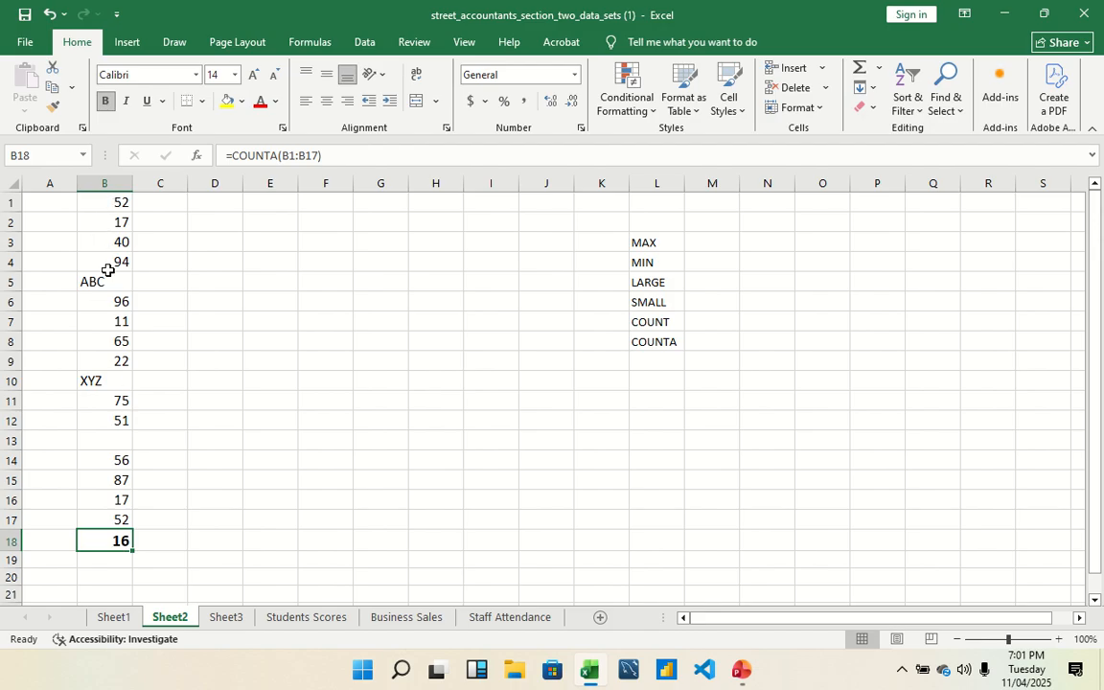
Step: Review the blank cell B13 and the COUNT and COUNTA labels in L7:L8, and open Sheet3
click(121, 440)
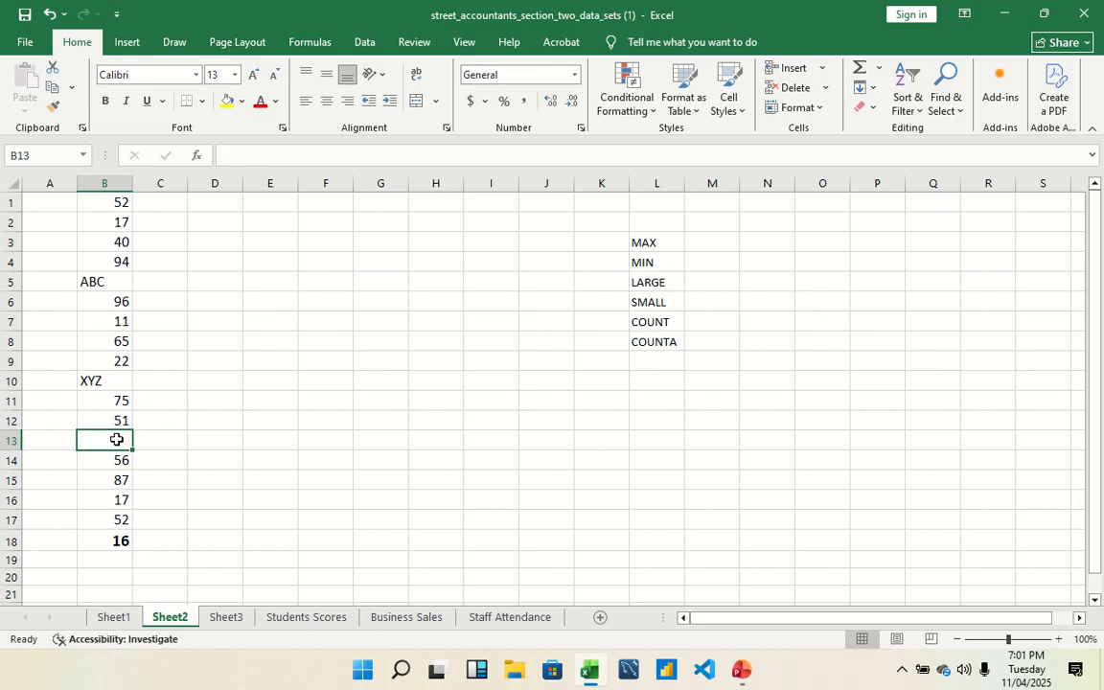
click(670, 325)
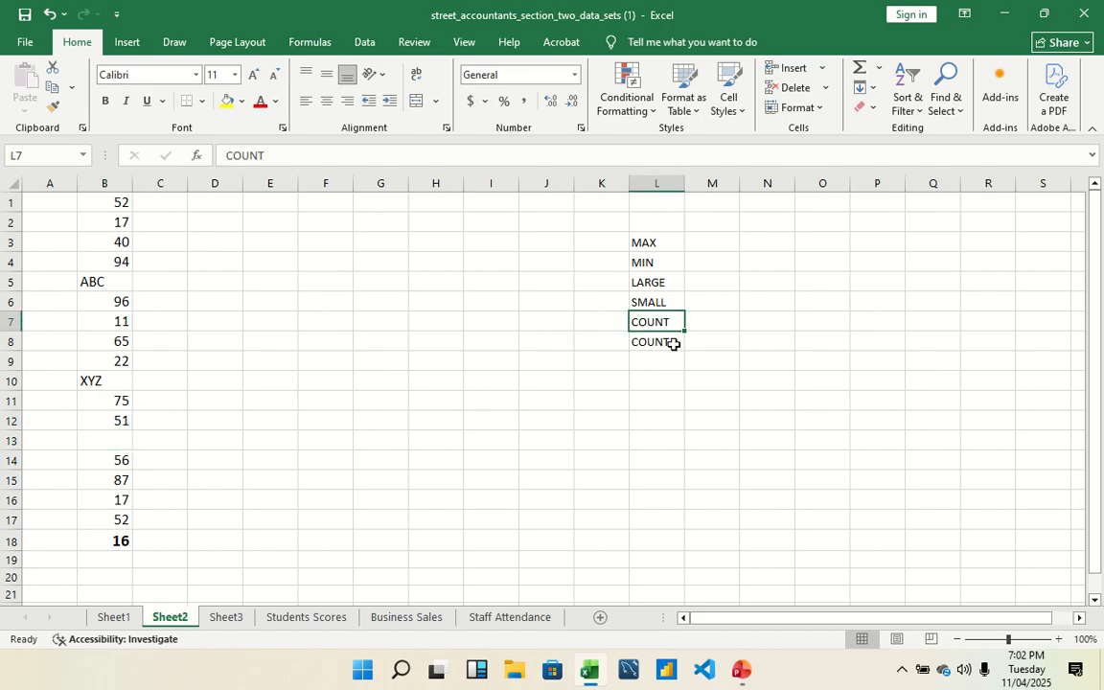
click(671, 345)
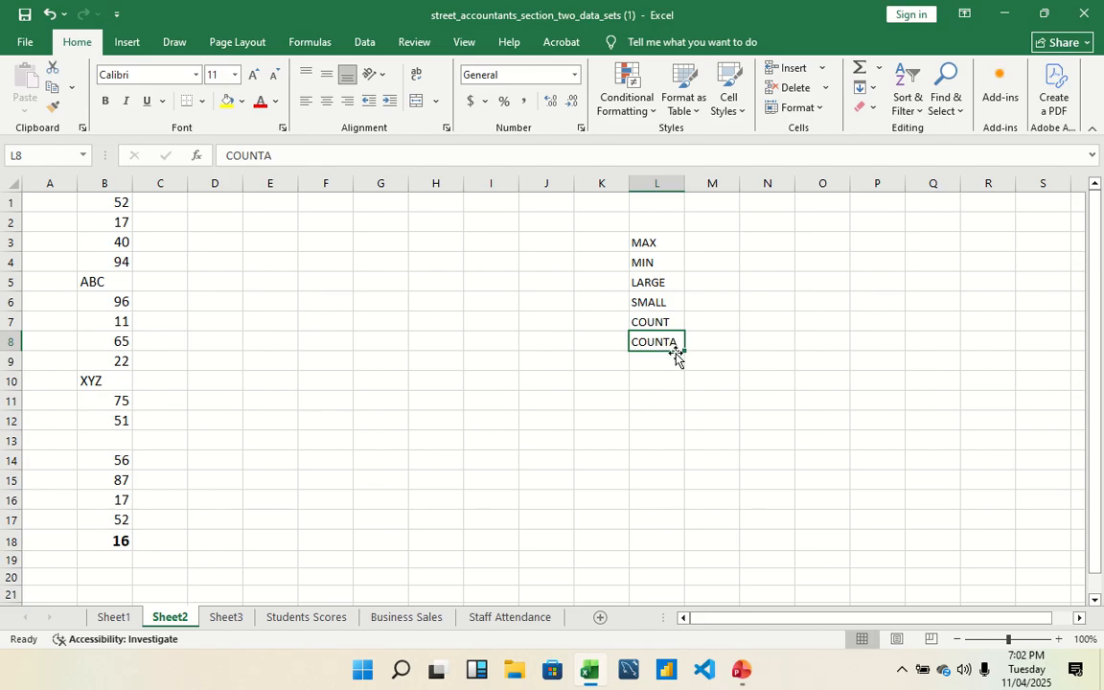
click(107, 442)
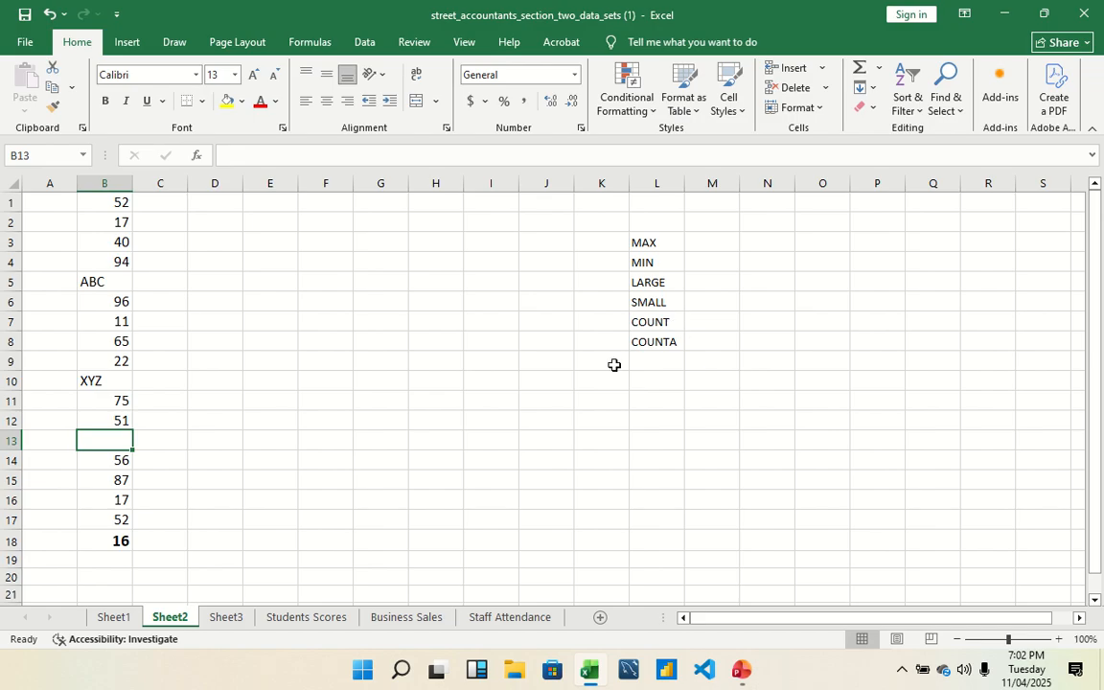
click(226, 618)
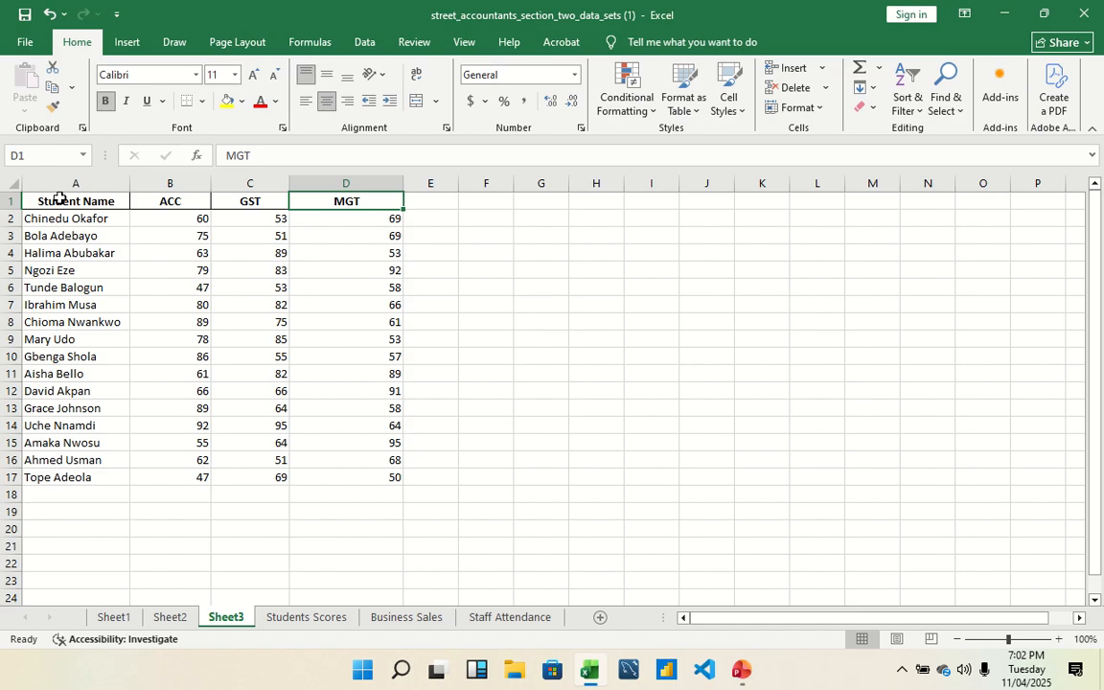
Step: Convert the student score range A1:D17 into a table with headers
drag(49, 200, 389, 473)
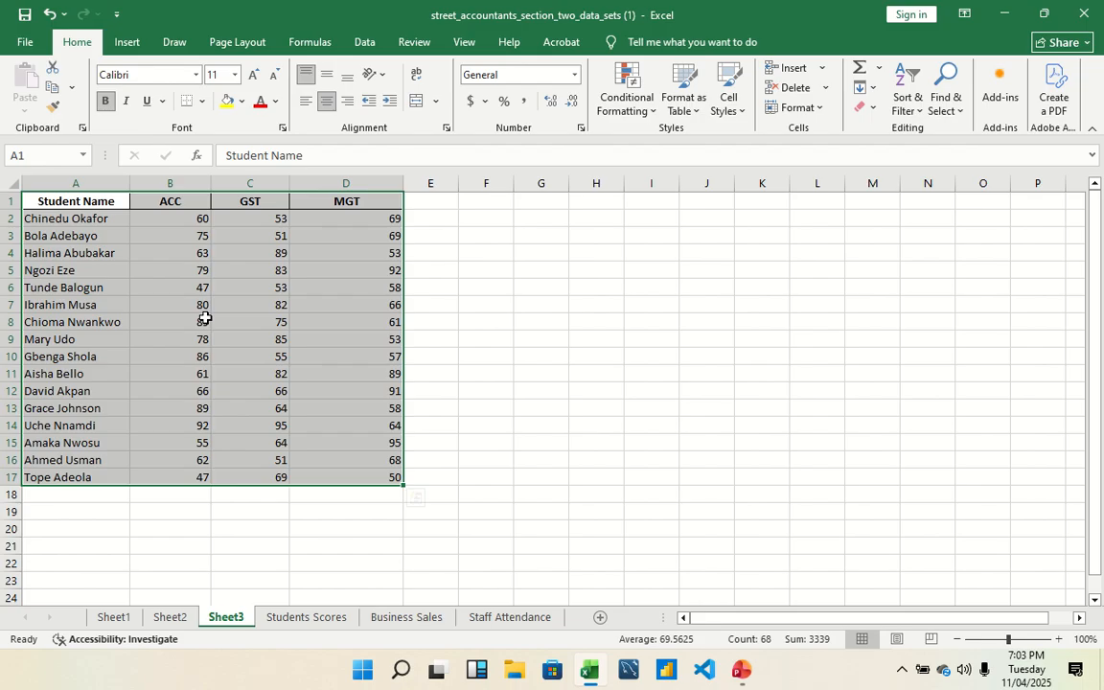
click(128, 45)
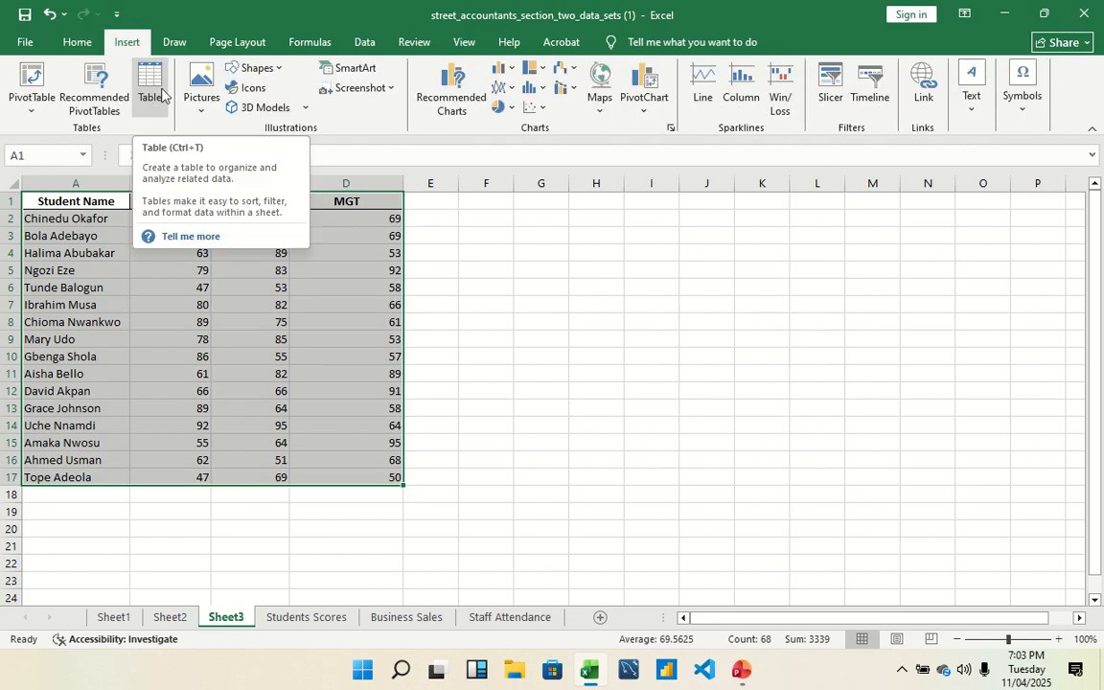
click(150, 90)
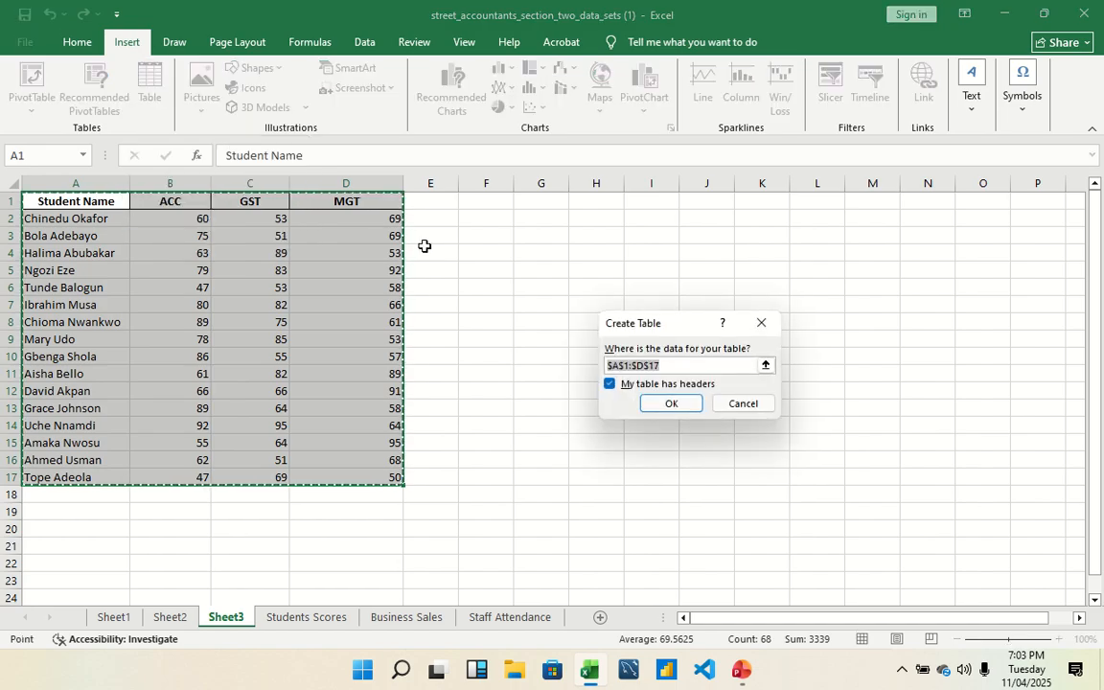
click(610, 385)
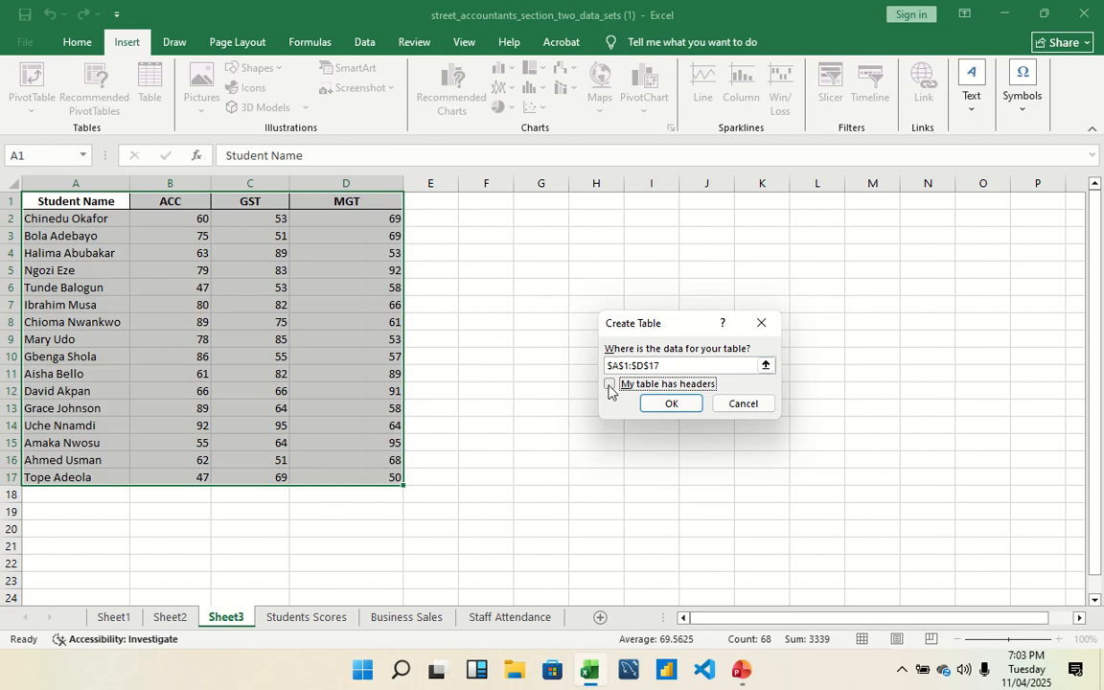
click(670, 403)
click(309, 425)
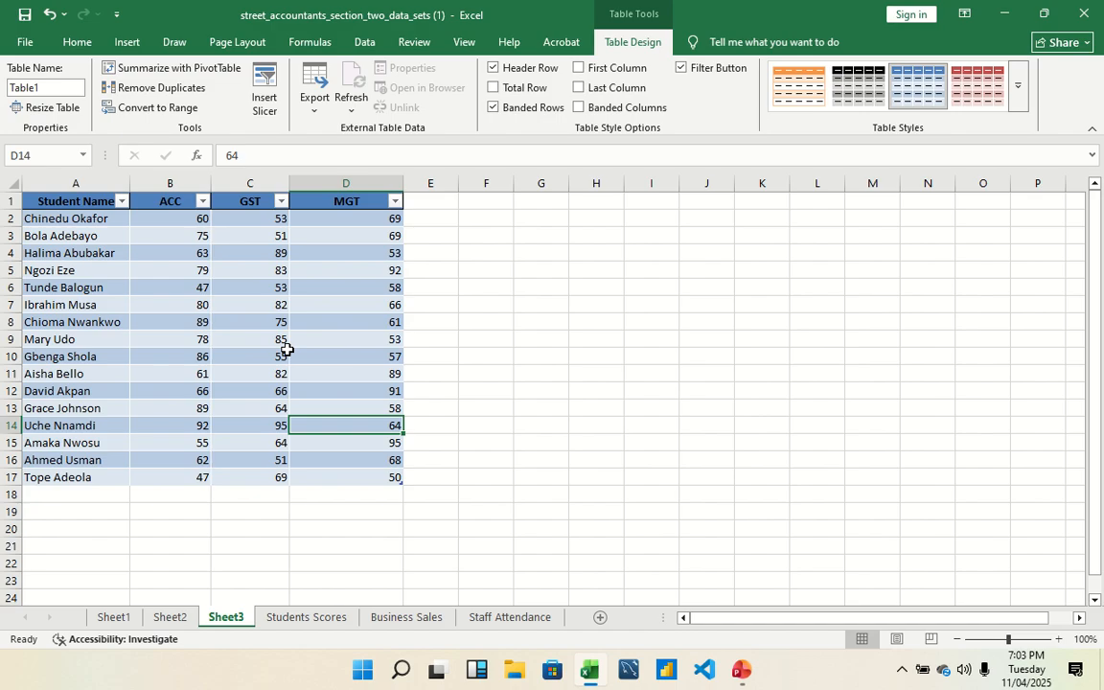
Step: Undo the conversion of the student scores into a table
key(ctrl+z)
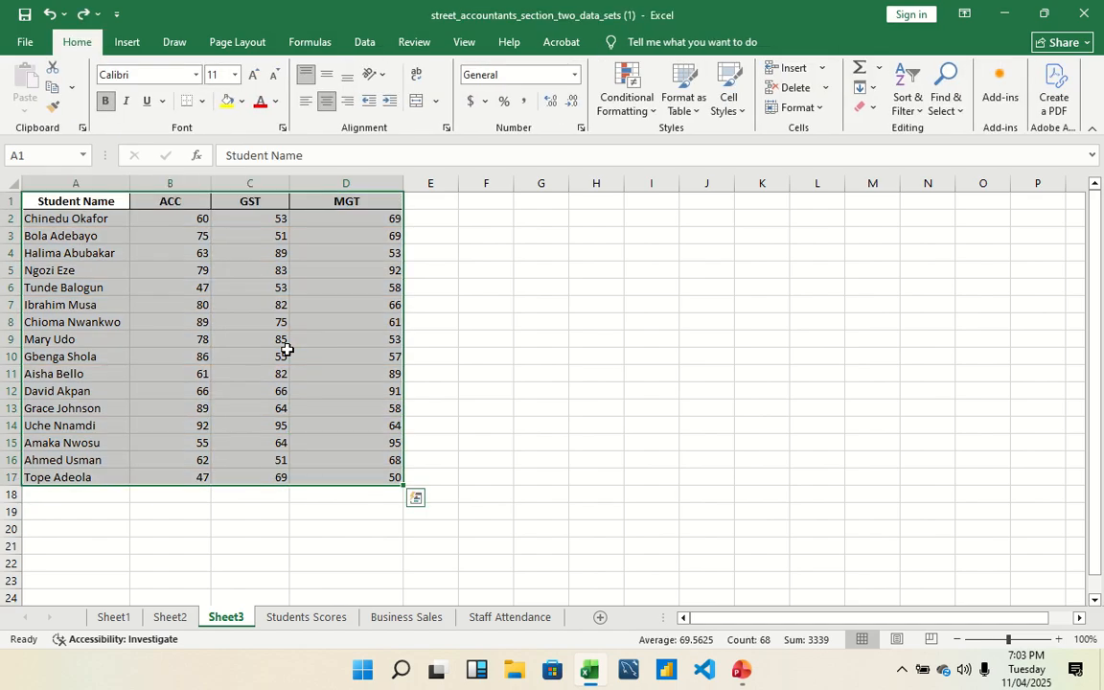
click(370, 391)
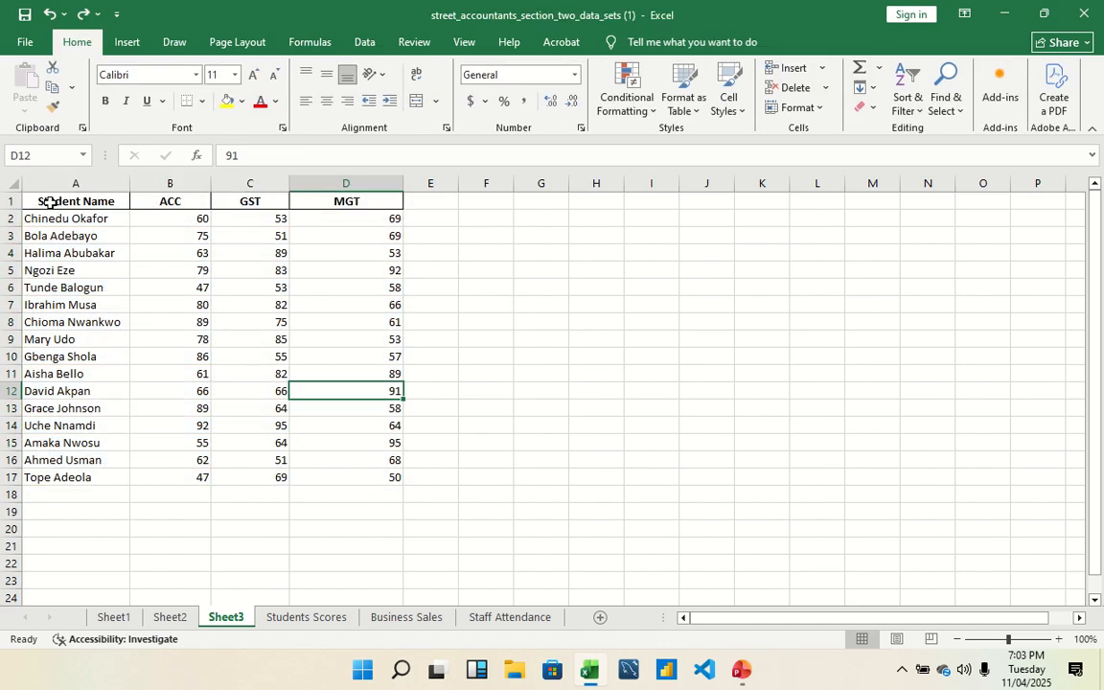
drag(45, 200, 341, 476)
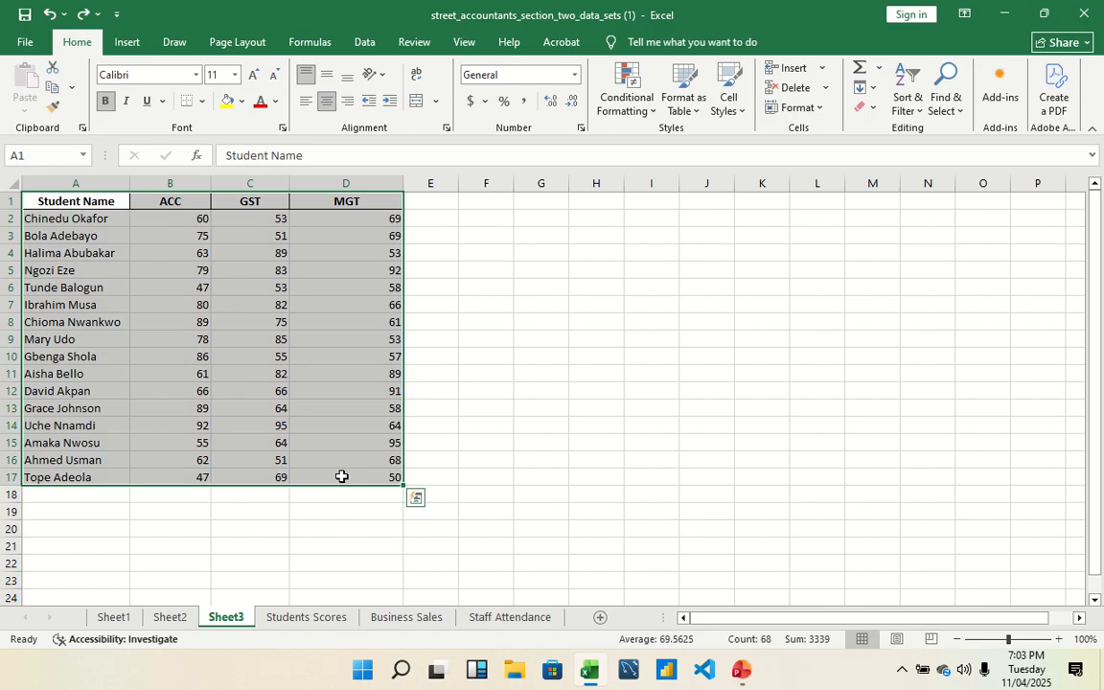
key(ctrl+t)
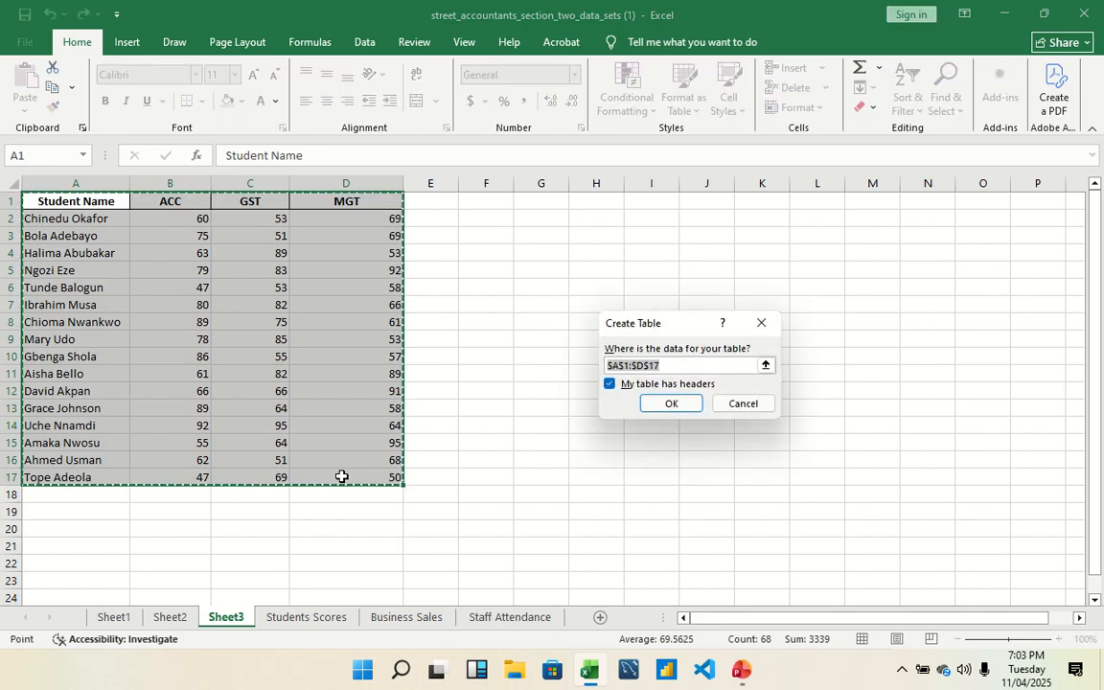
click(761, 323)
Step: Enter the shortcut note "CTRL T" in cell K9
click(764, 341)
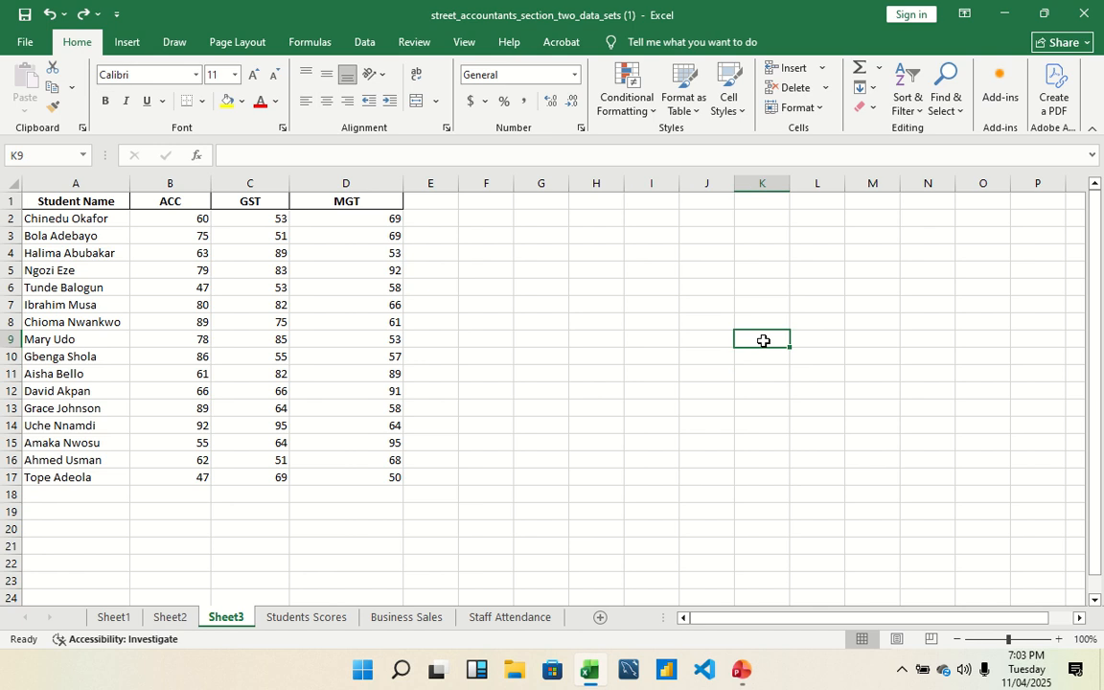
text(CTRL)
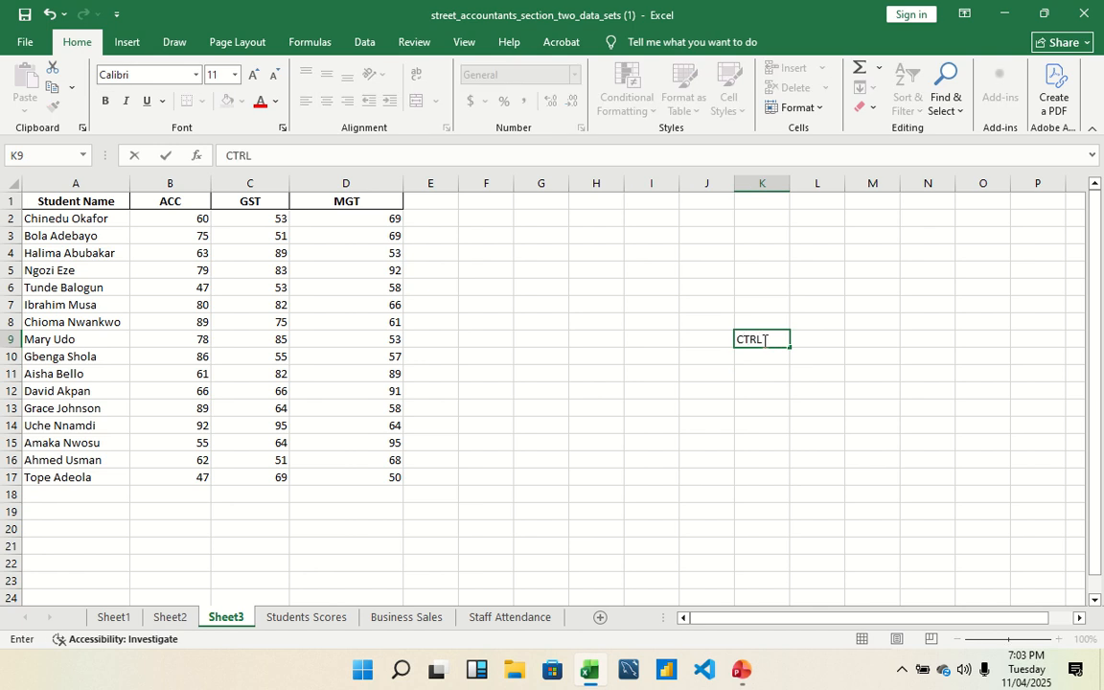
text( T)
Step: Create a table from the student data in A1:D17, keeping the first row as headers
drag(59, 196, 349, 478)
key(ctrl+t)
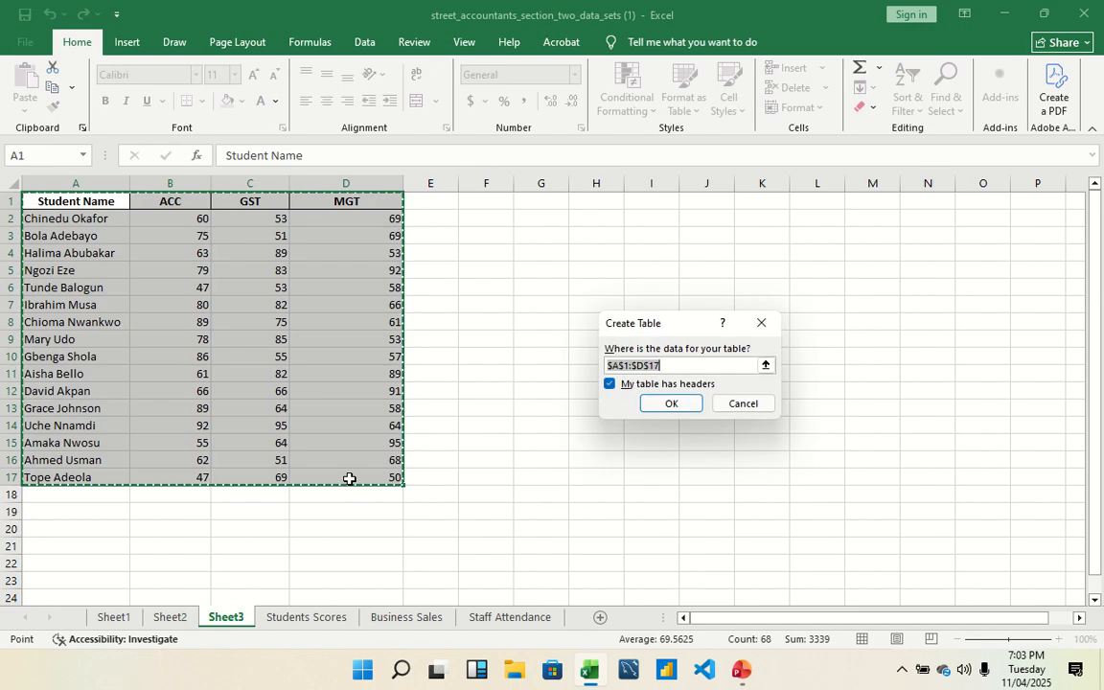
click(610, 384)
click(610, 385)
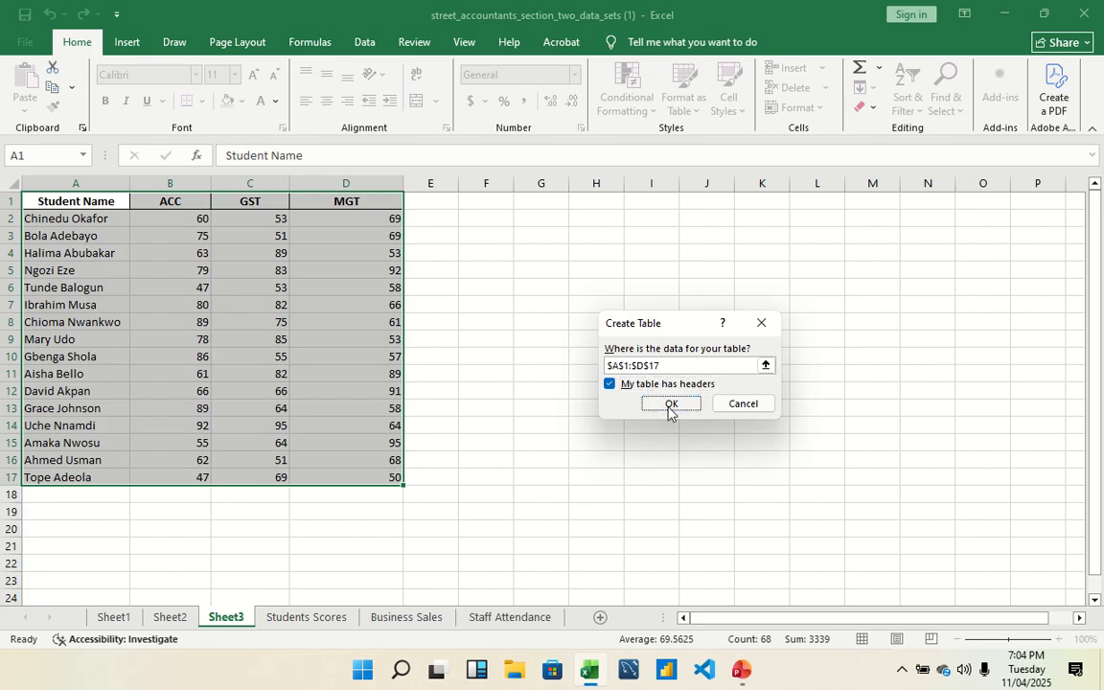
click(670, 404)
click(338, 337)
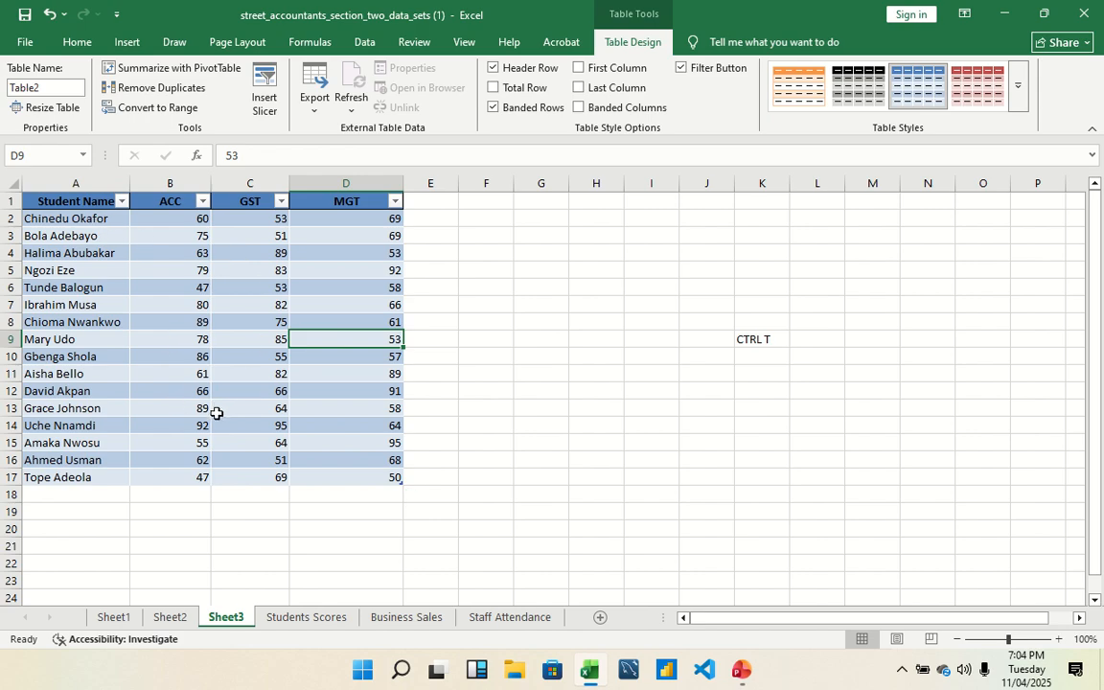
click(252, 339)
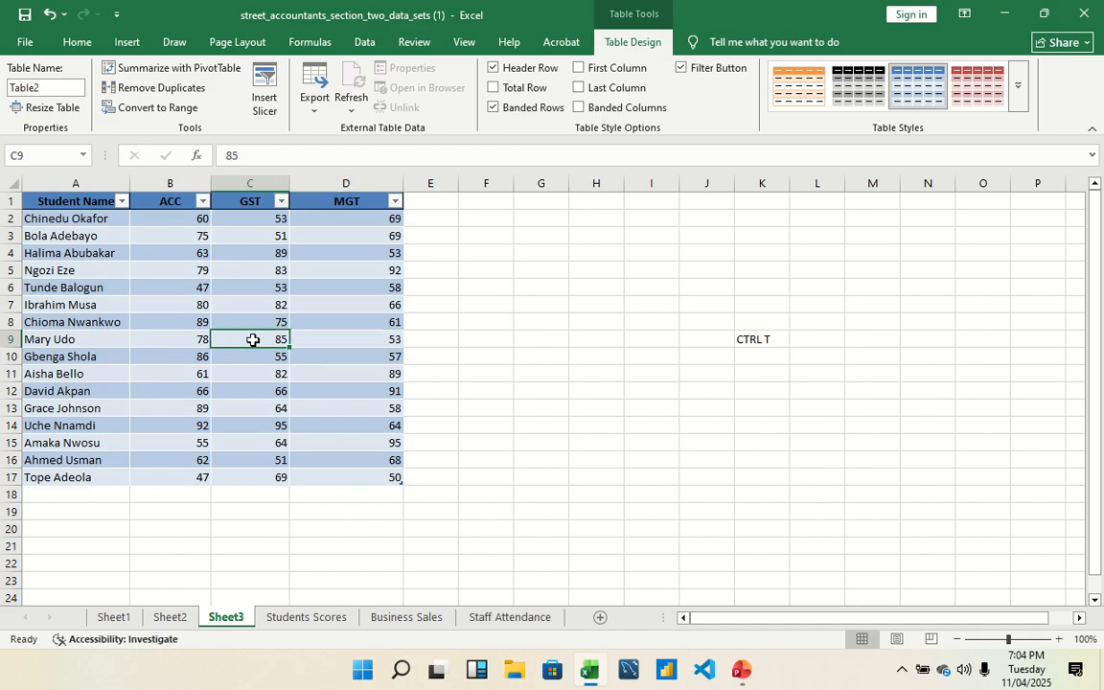
click(173, 339)
click(159, 302)
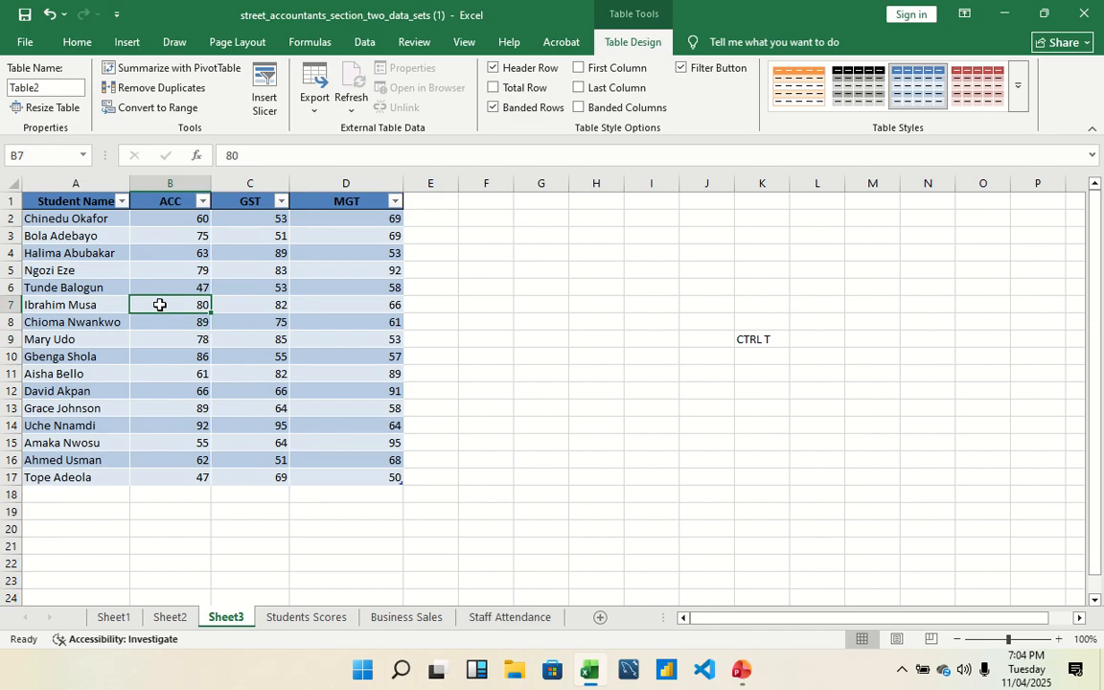
drag(182, 368, 180, 363)
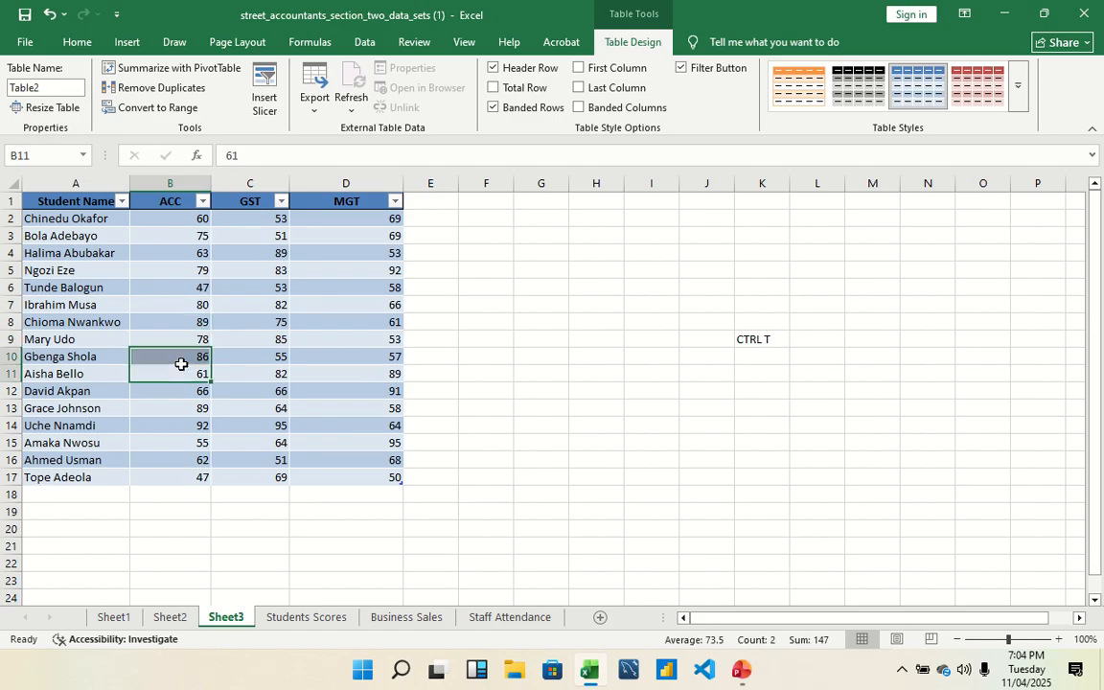
Step: Browse the light, medium and dark table styles available for the student score table without applying one
click(230, 341)
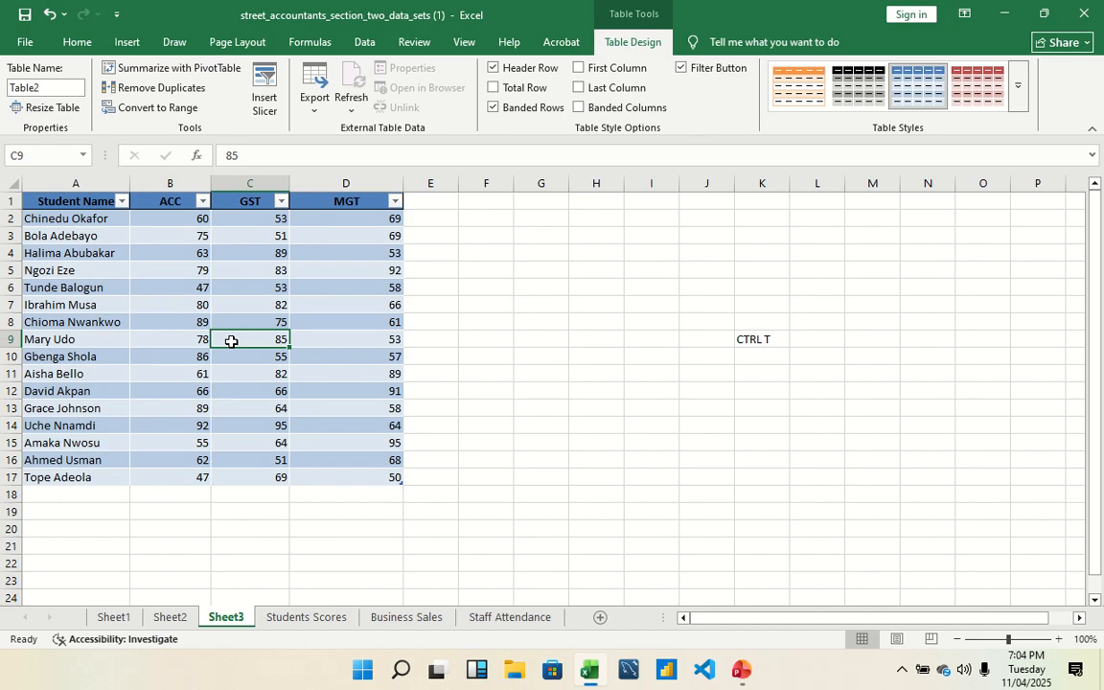
mouse_move(668, 42)
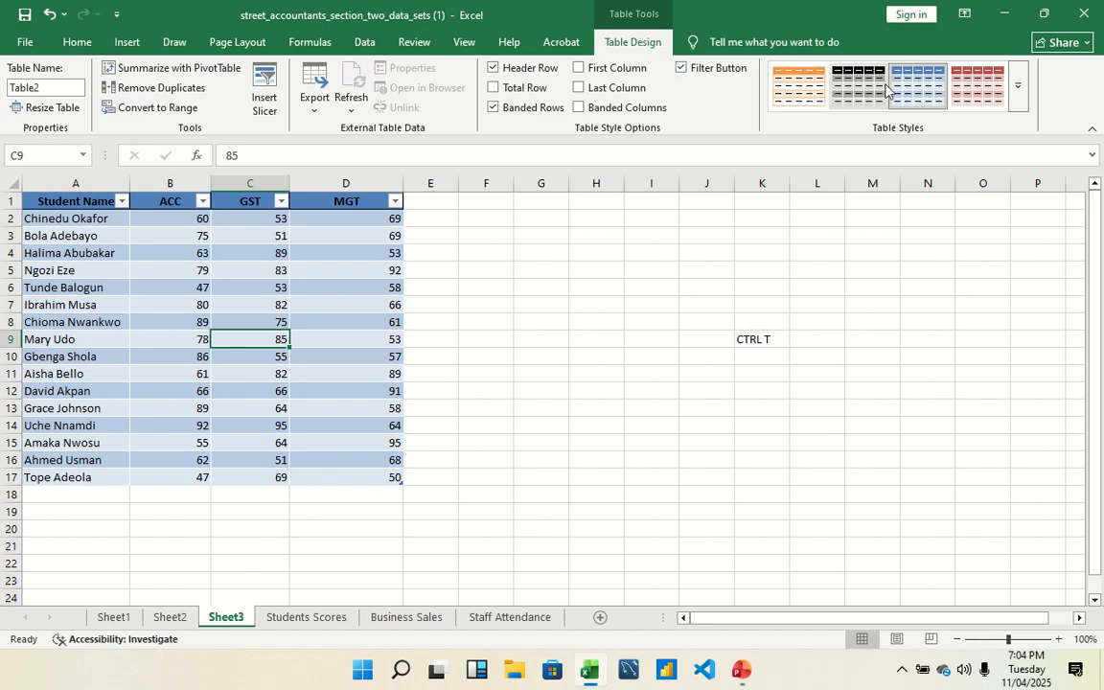
click(1018, 86)
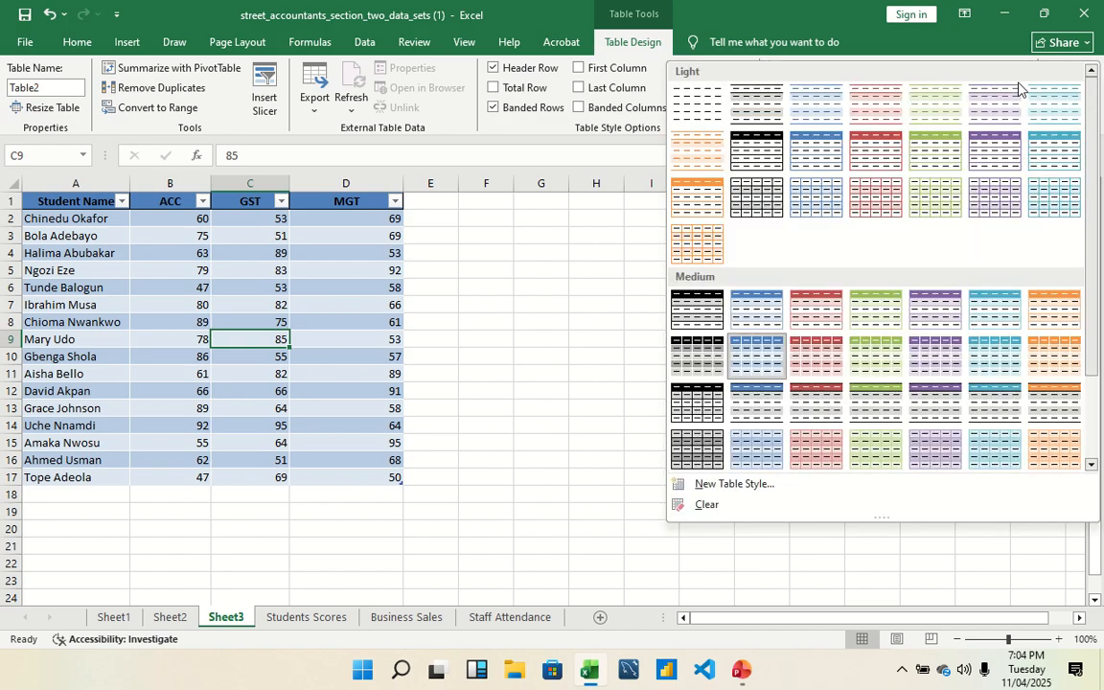
scroll(1044, 172, down, 2)
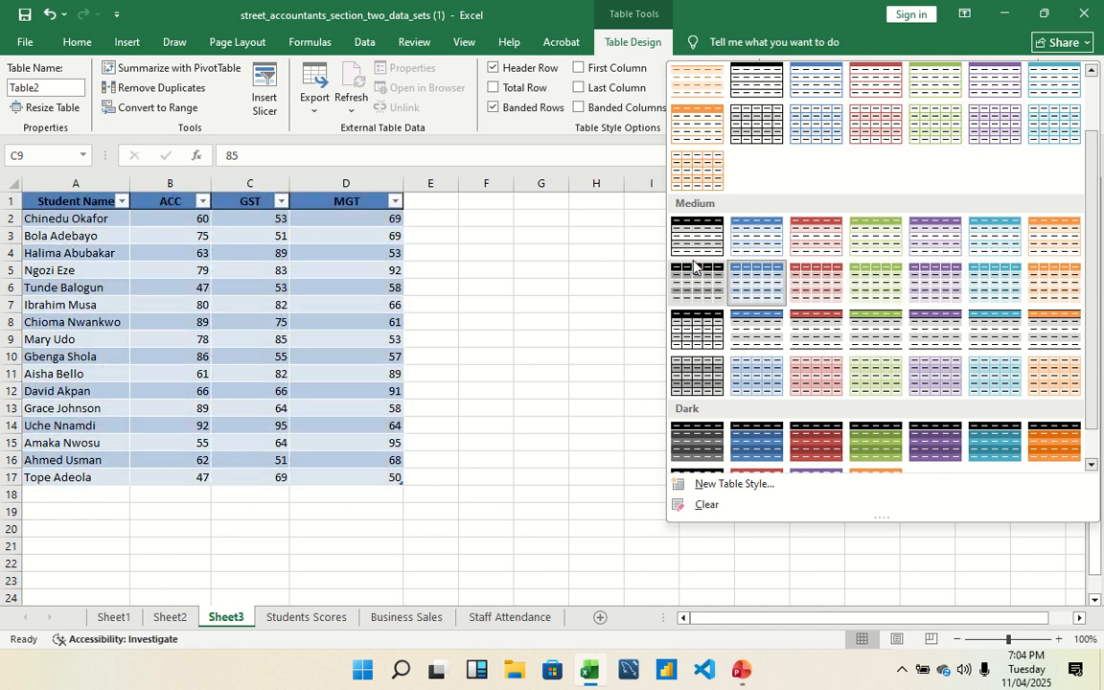
click(656, 284)
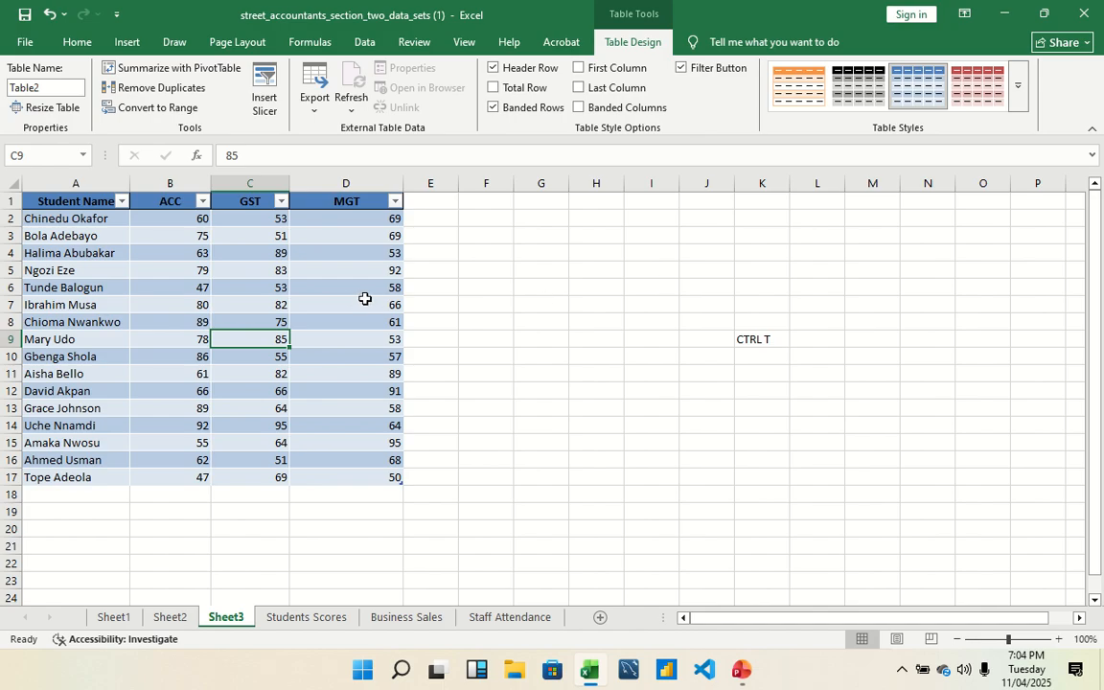
Step: Look over the sort and filter options of the table's Student Name and ACC columns
click(122, 201)
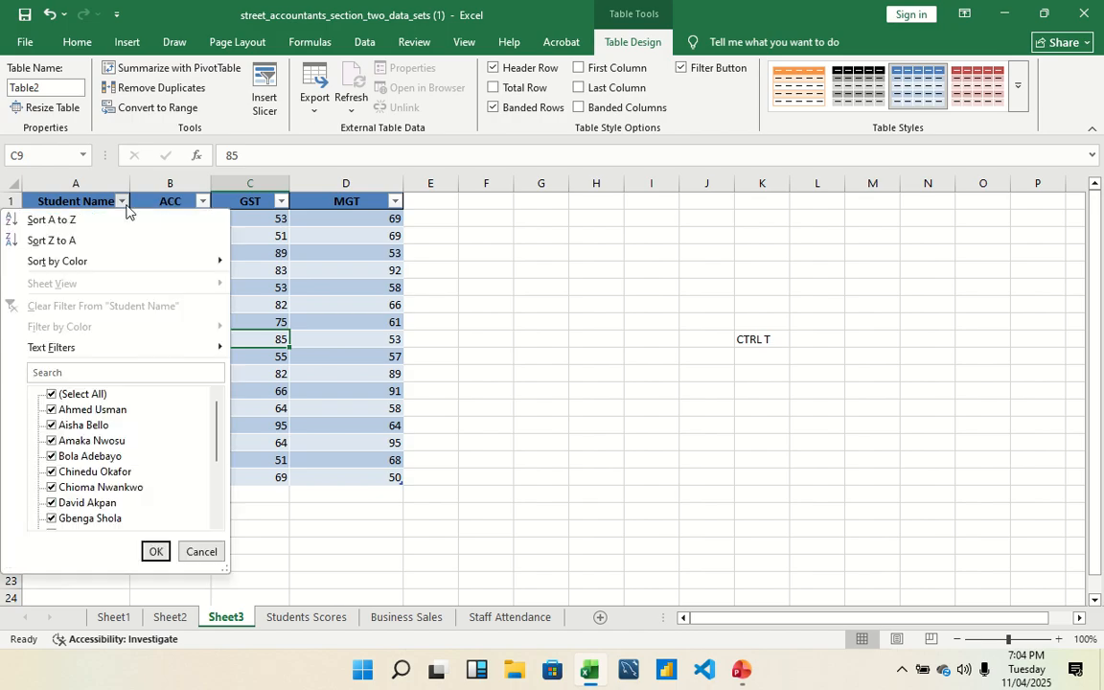
key(Escape)
click(202, 217)
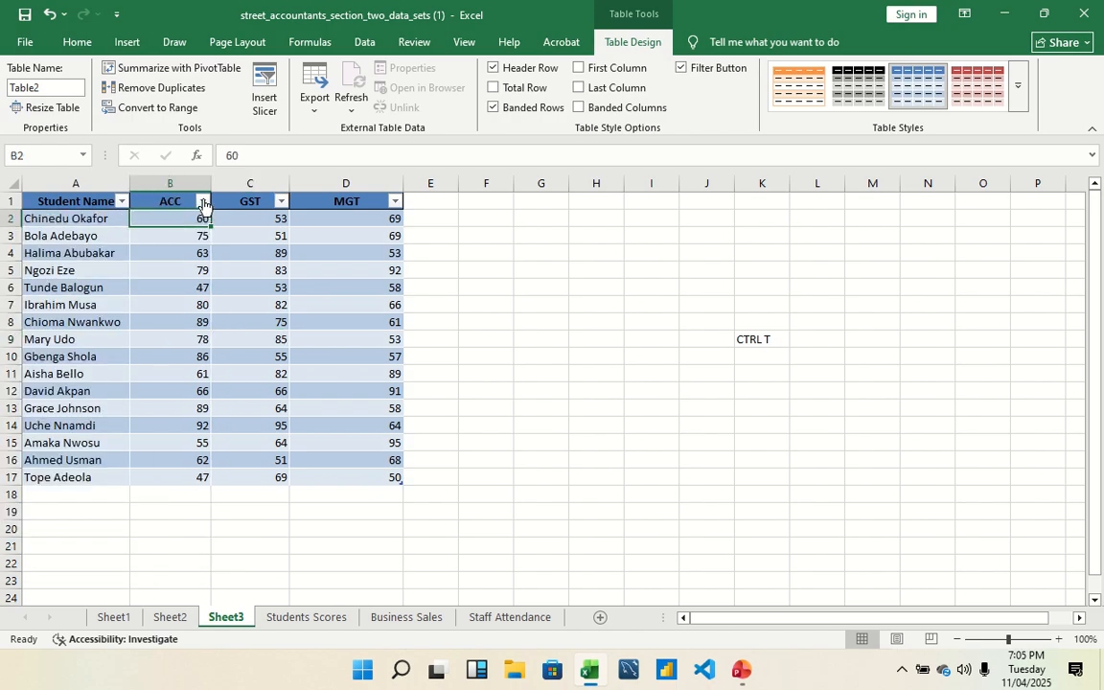
click(202, 201)
key(Escape)
Step: Sort the student table by Student Name from A to Z, and re-sort it by ACC from largest to smallest
click(121, 201)
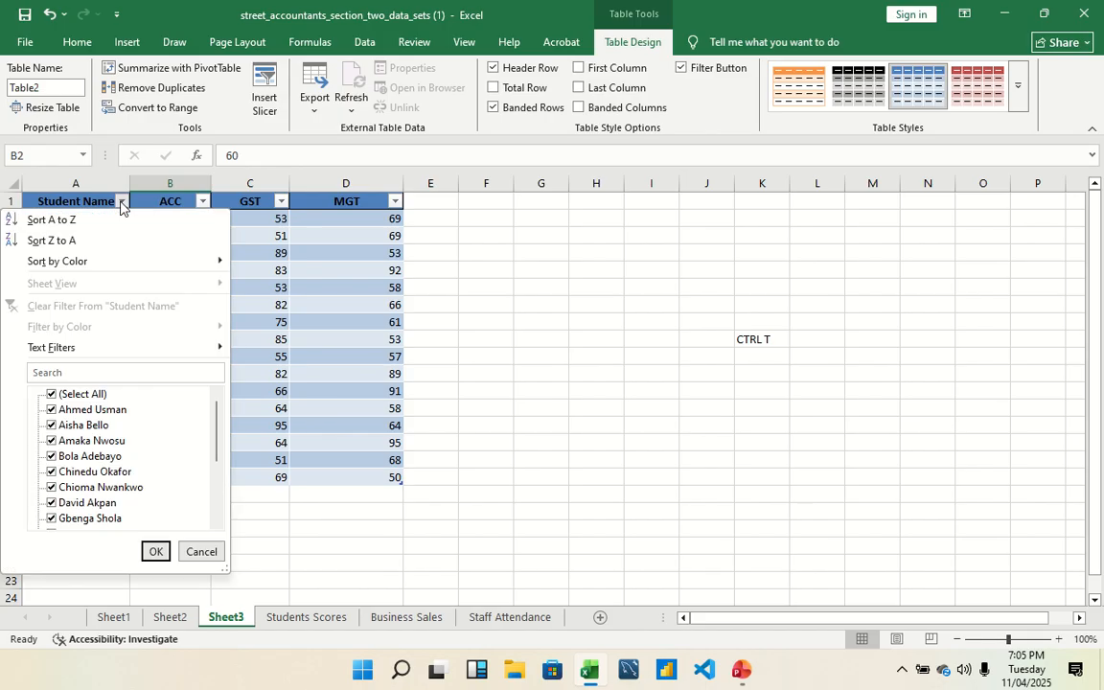
click(66, 222)
click(61, 223)
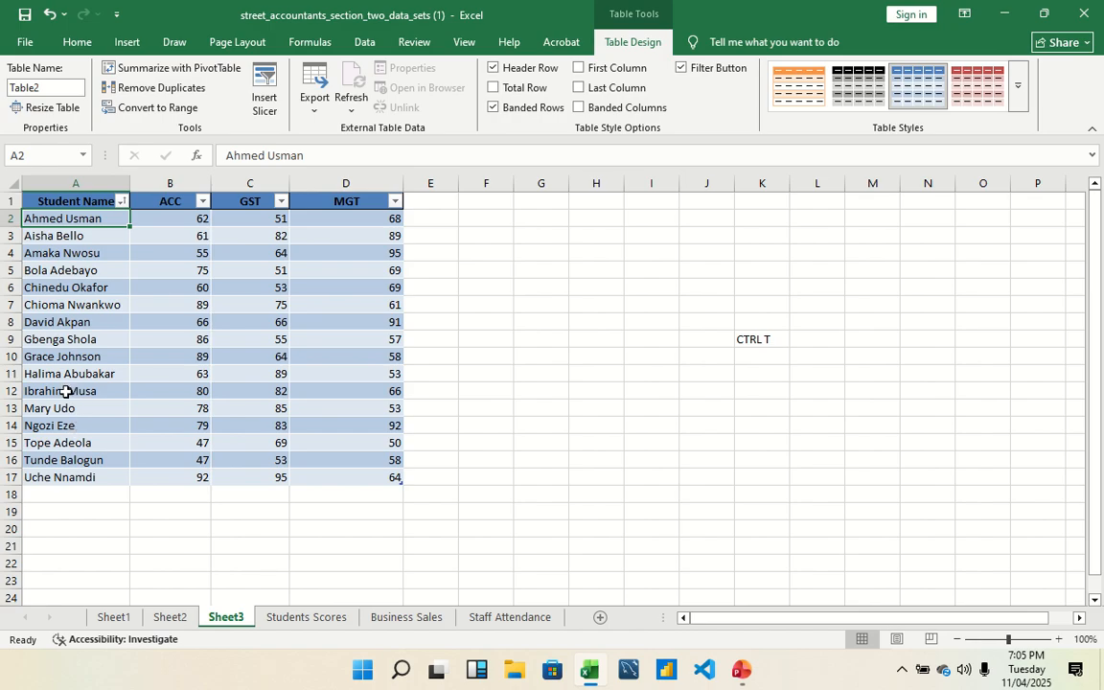
click(202, 201)
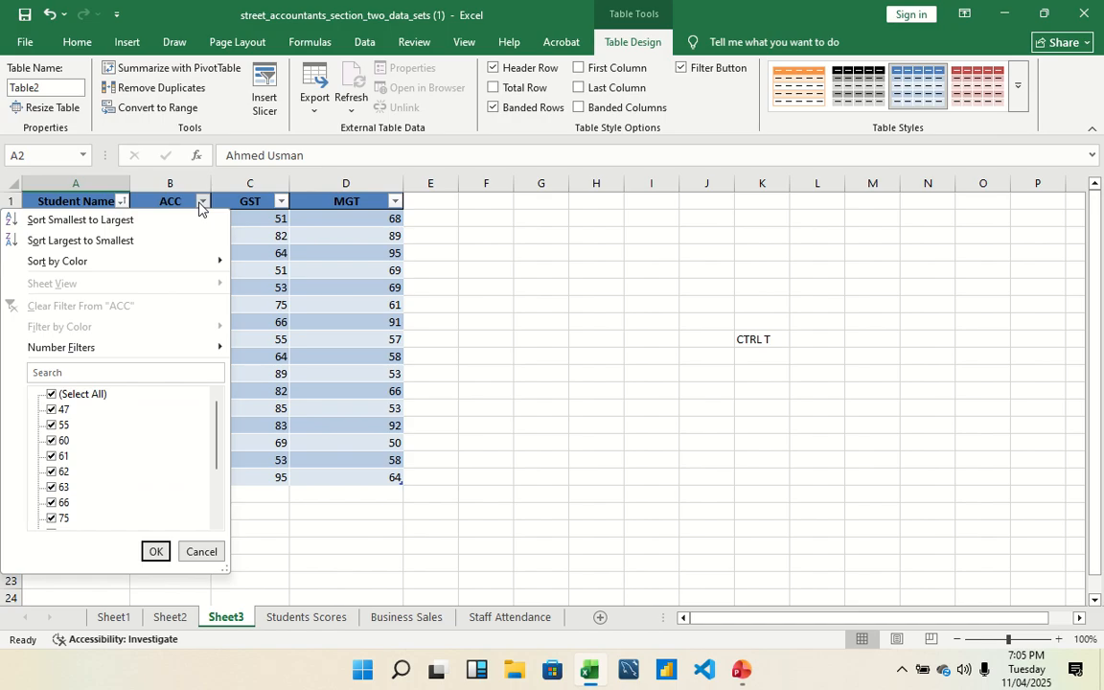
click(129, 241)
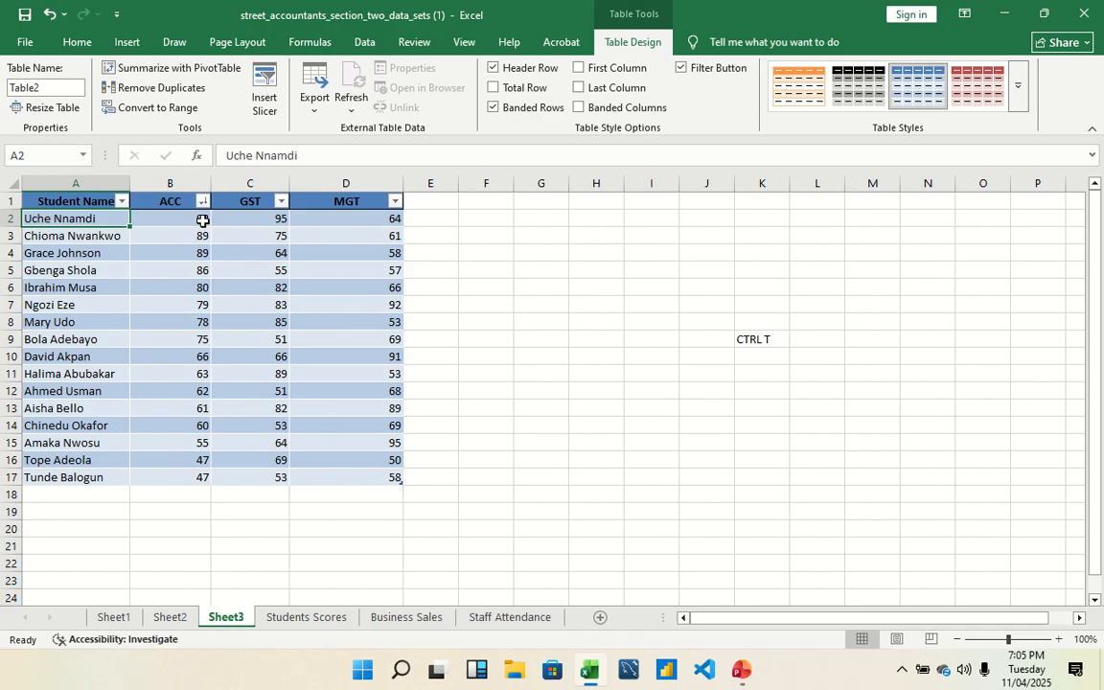
Step: Filter the Student Name column with the search text "BE", and undo the filter
click(123, 201)
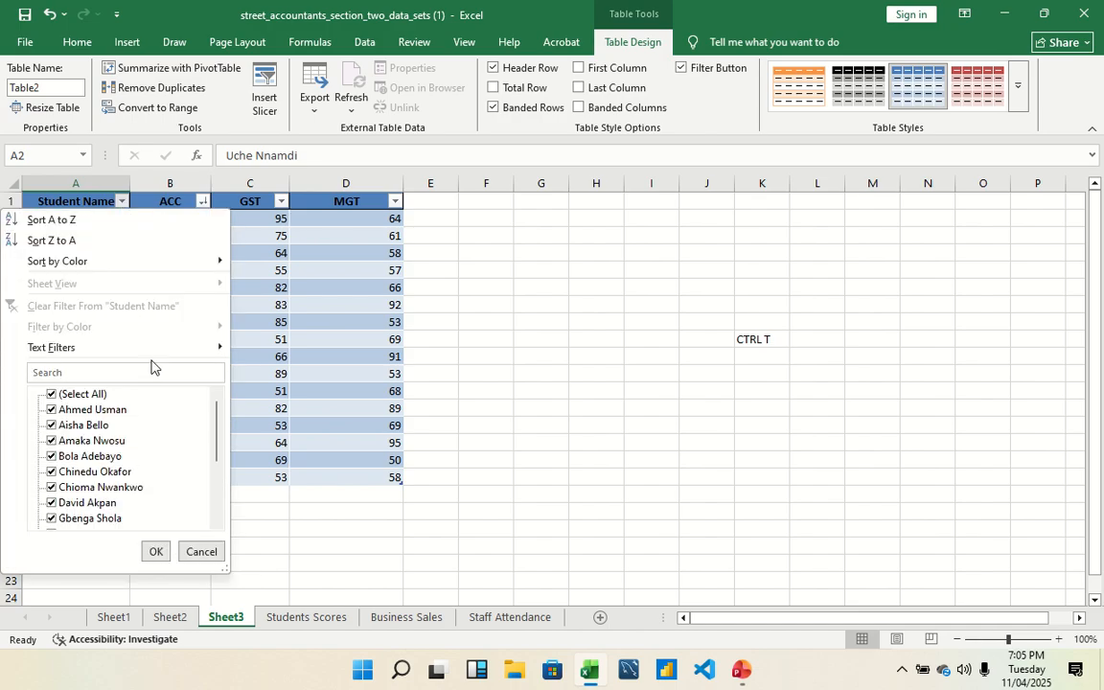
click(130, 370)
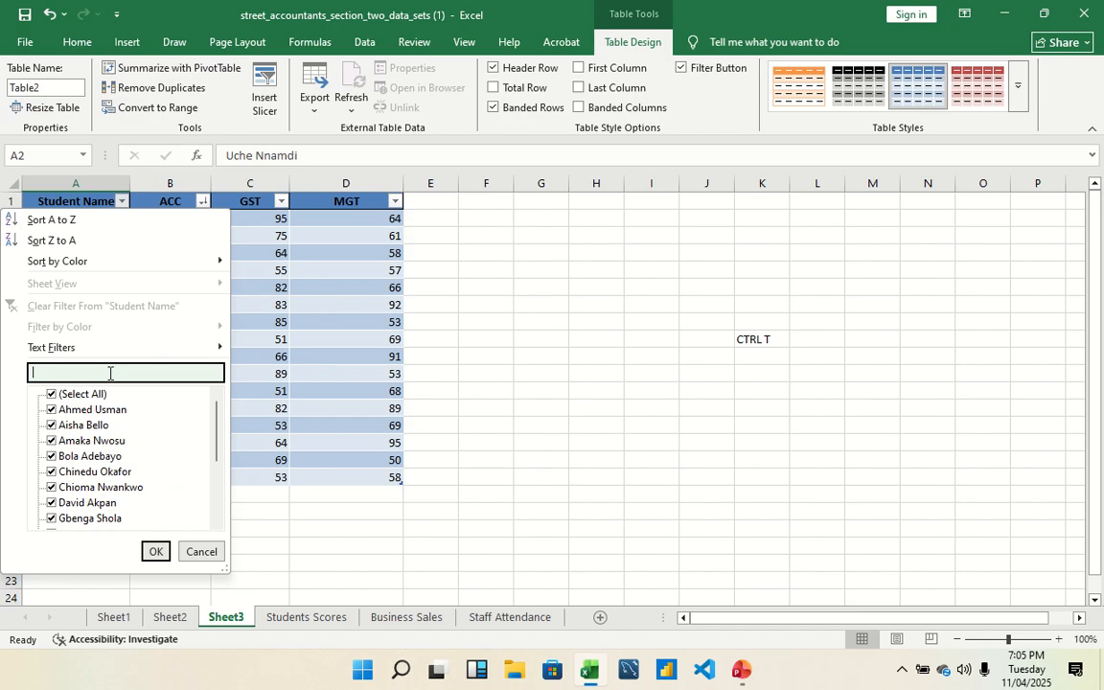
text(BE)
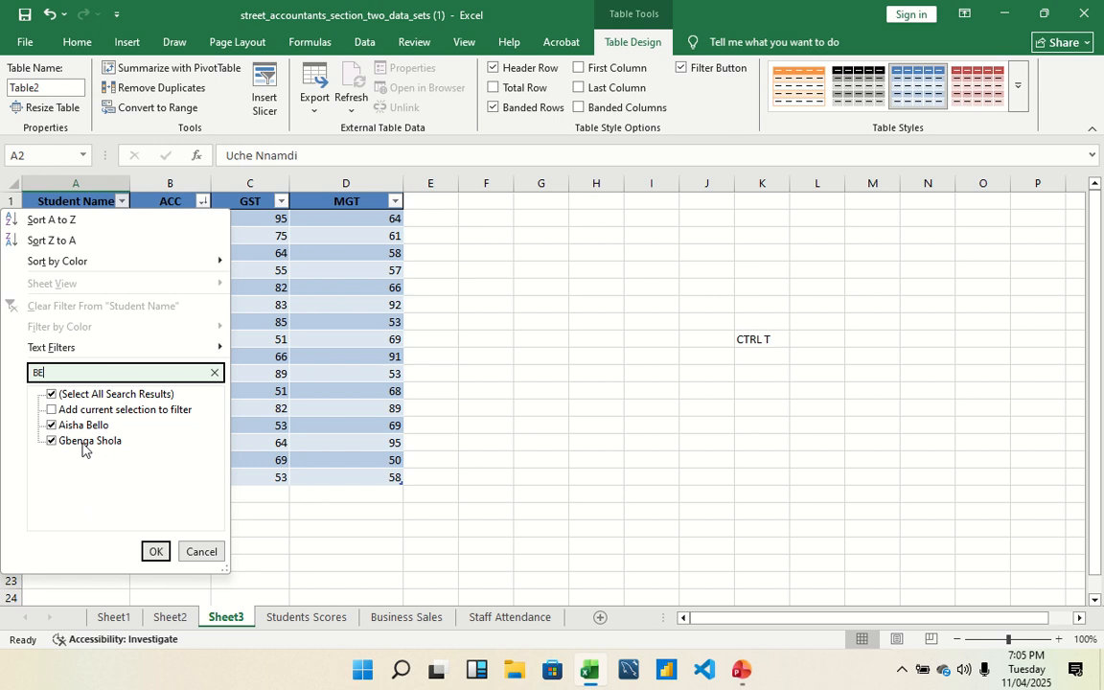
click(154, 551)
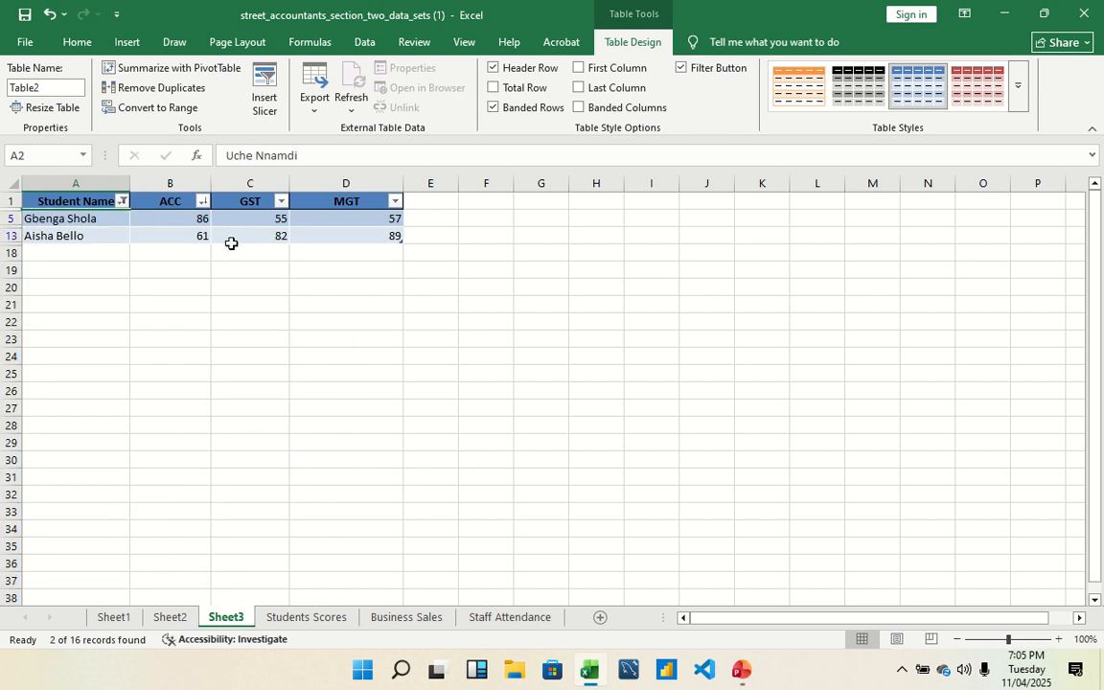
key(ctrl+z)
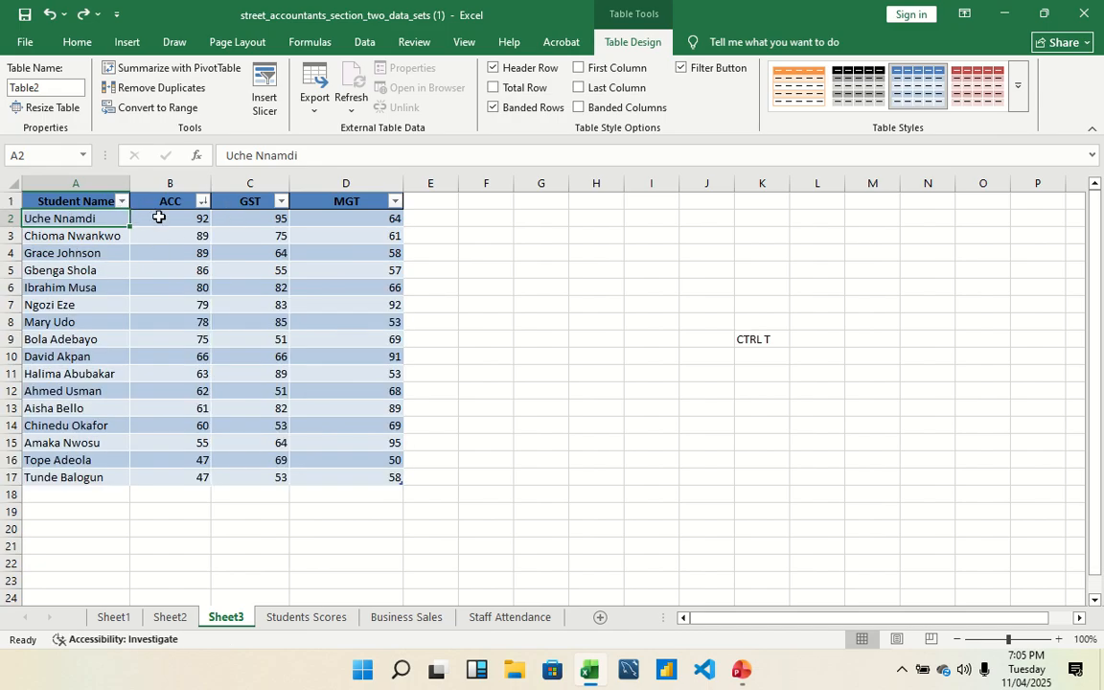
Step: Filter the GST column to show only the scores 51, 53 and 55
click(281, 201)
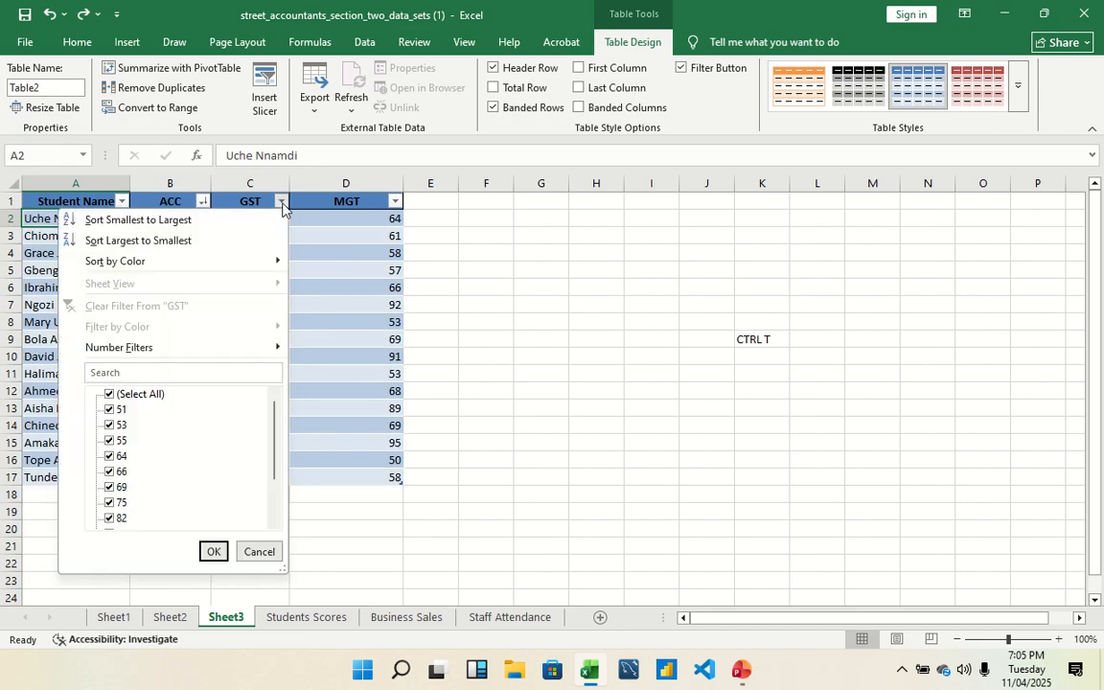
click(110, 394)
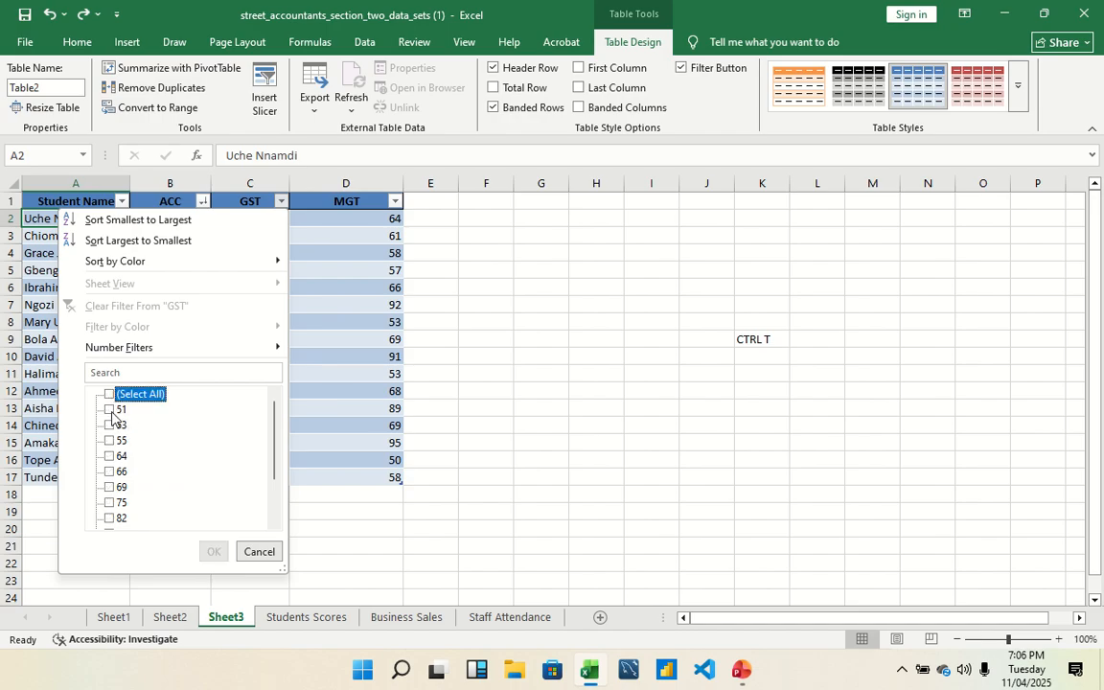
click(109, 409)
click(109, 425)
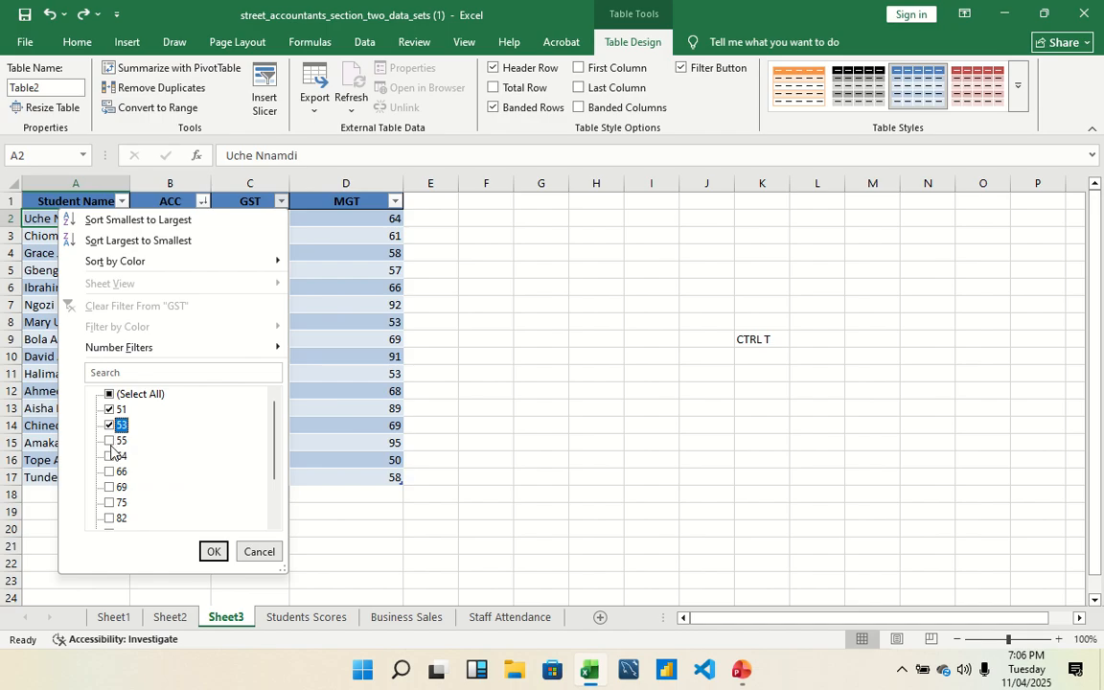
click(109, 440)
click(213, 550)
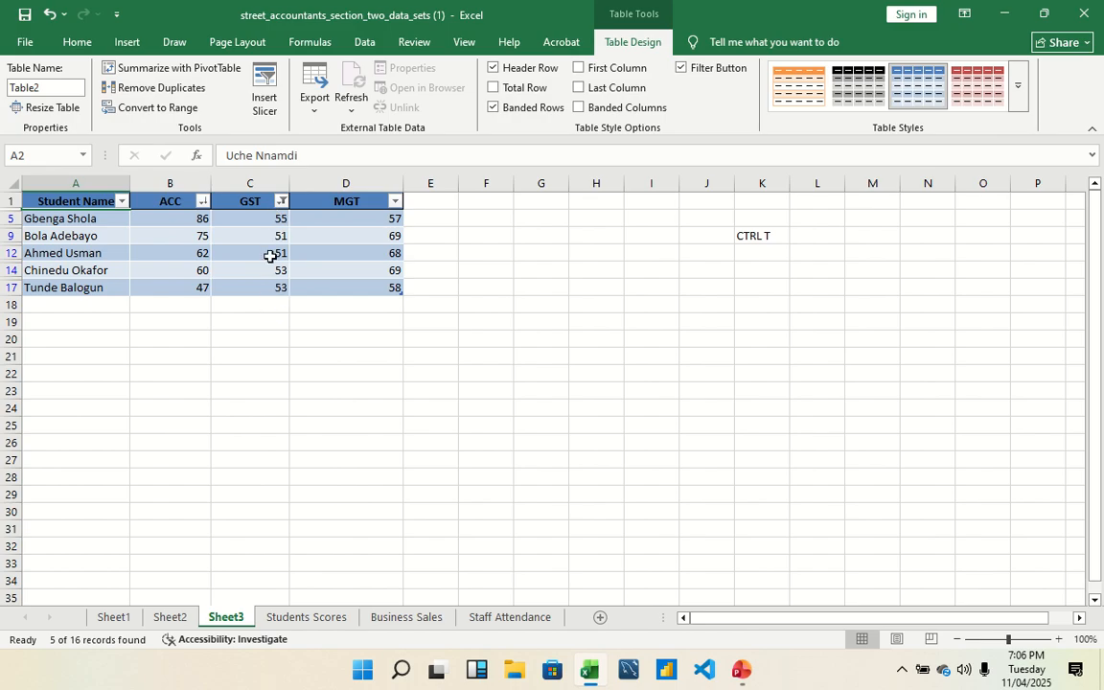
Step: Select all values in the GST column's filter to bring back every student row
click(275, 214)
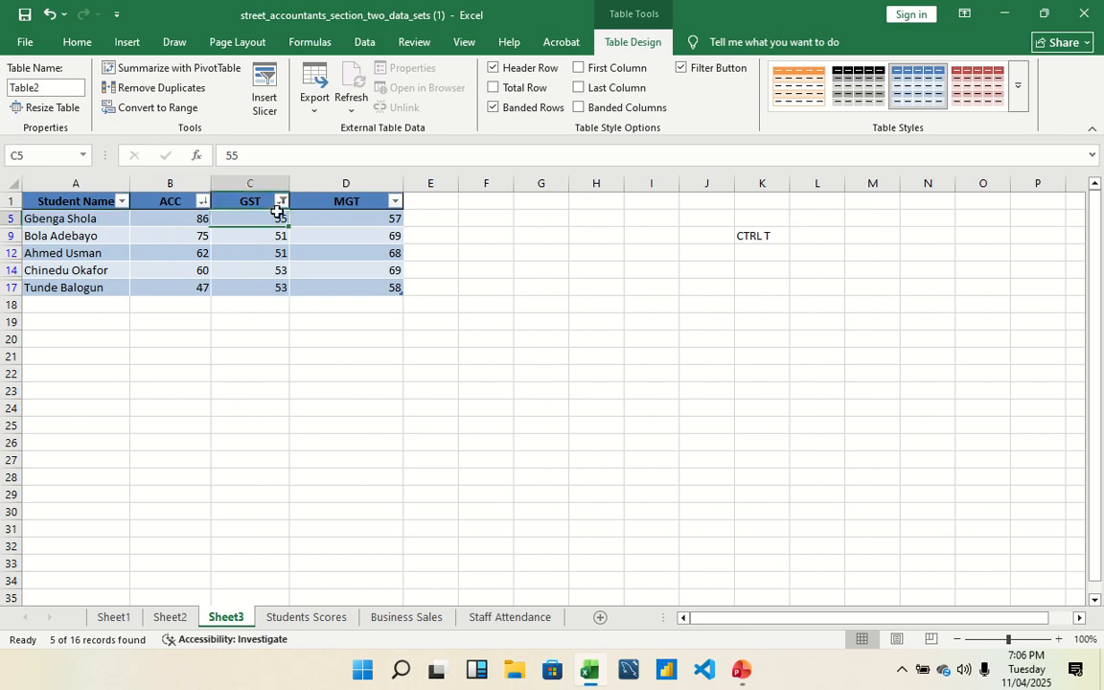
click(281, 201)
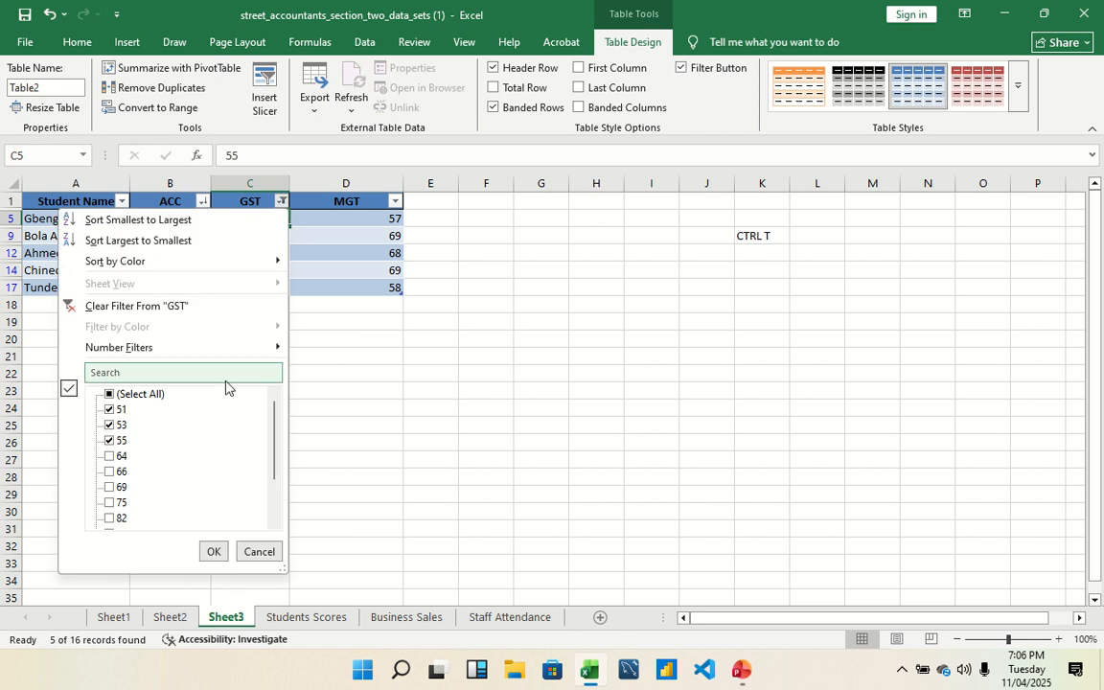
click(109, 394)
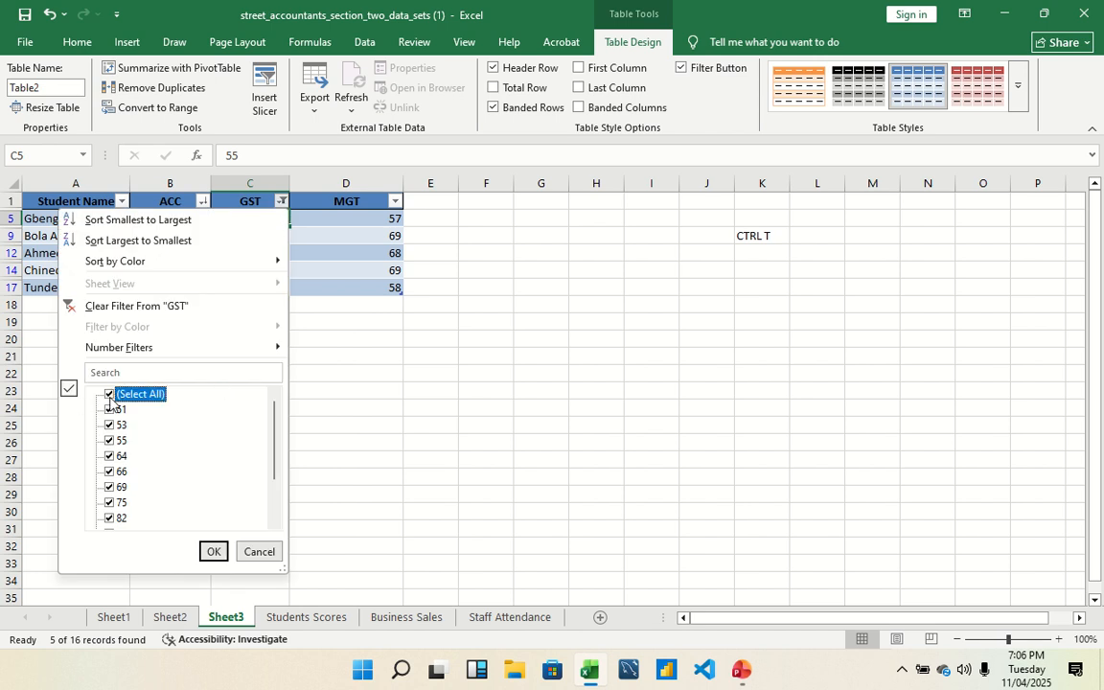
click(214, 552)
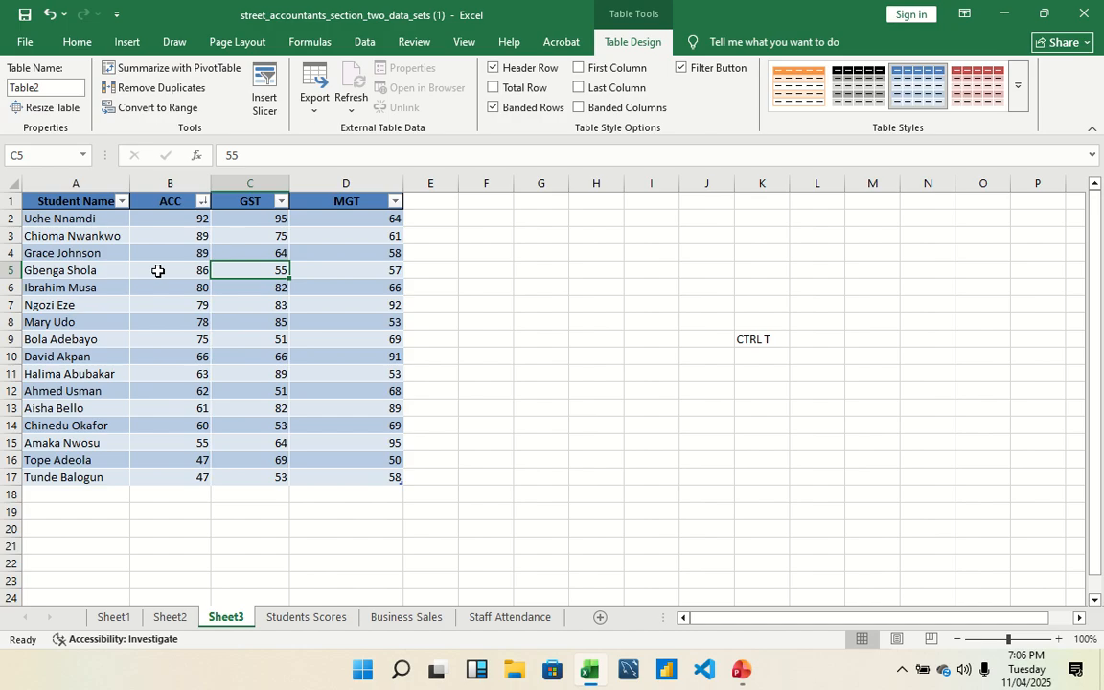
Step: Sort the student table by Student Name from Z to A, leaving the name filter without a search entry
click(121, 201)
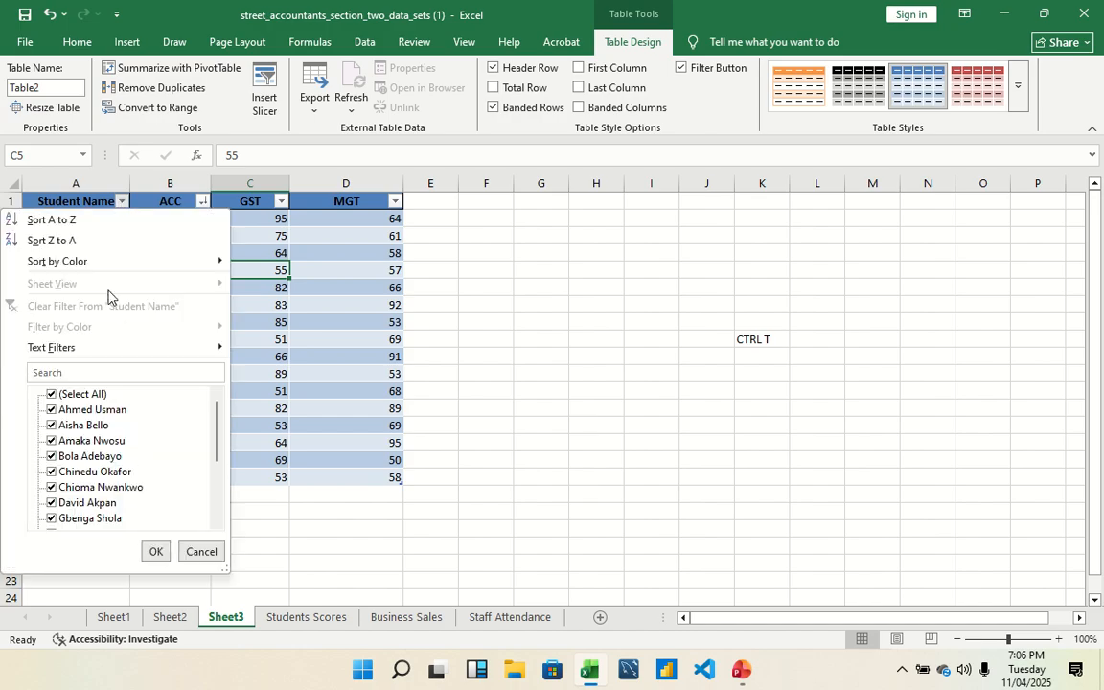
click(54, 241)
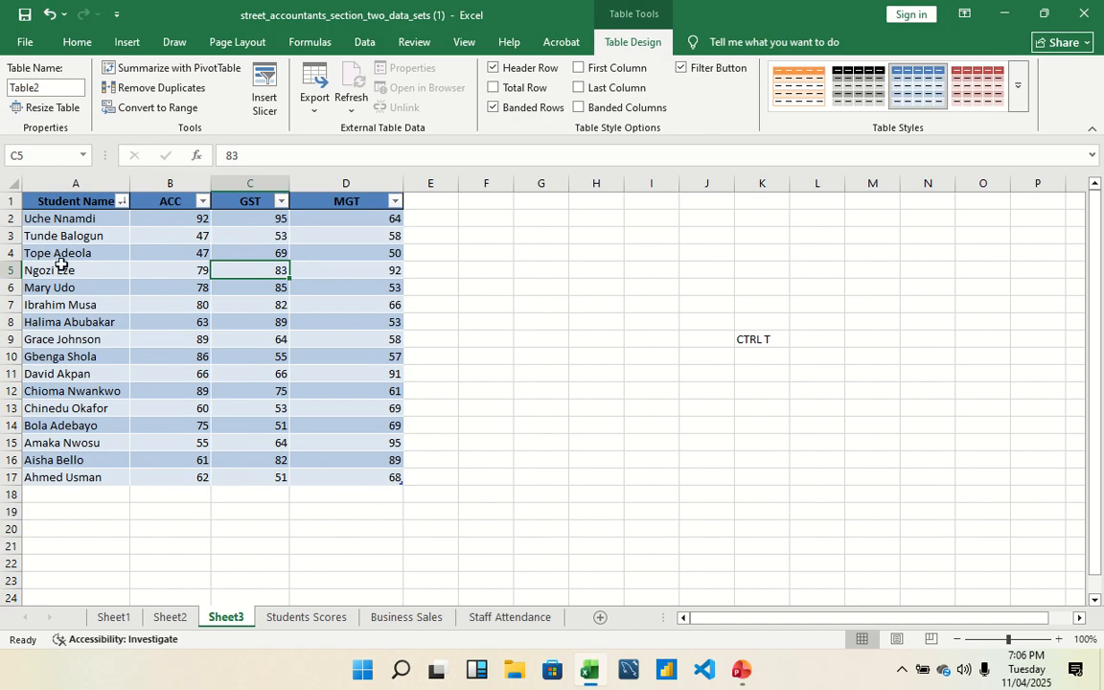
click(121, 202)
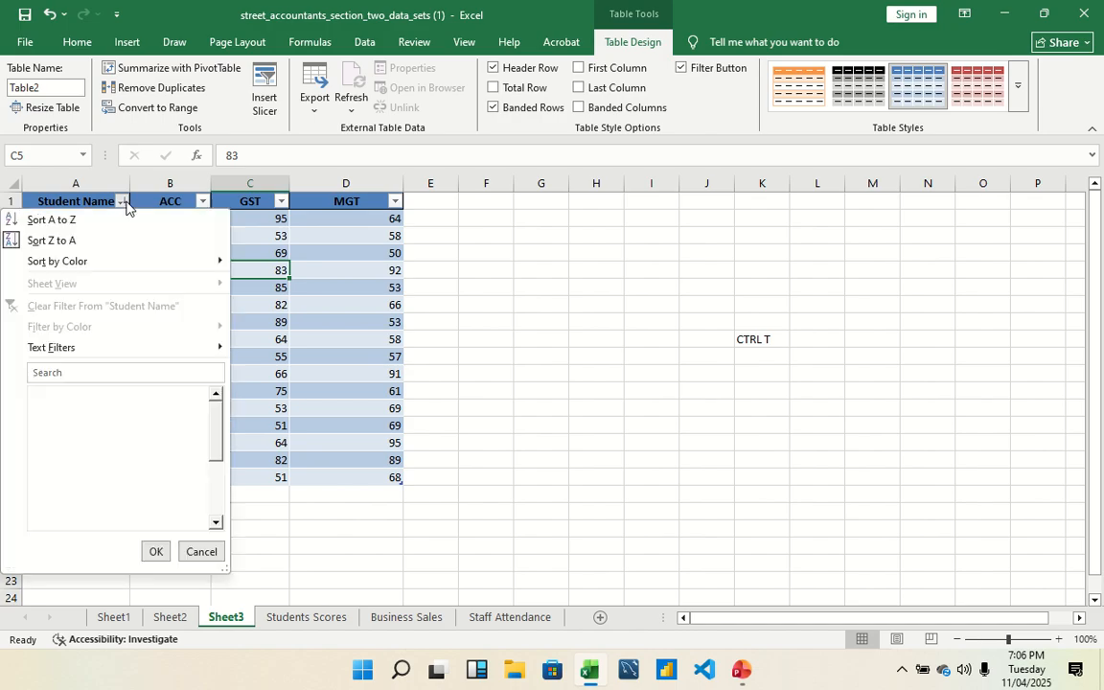
click(126, 372)
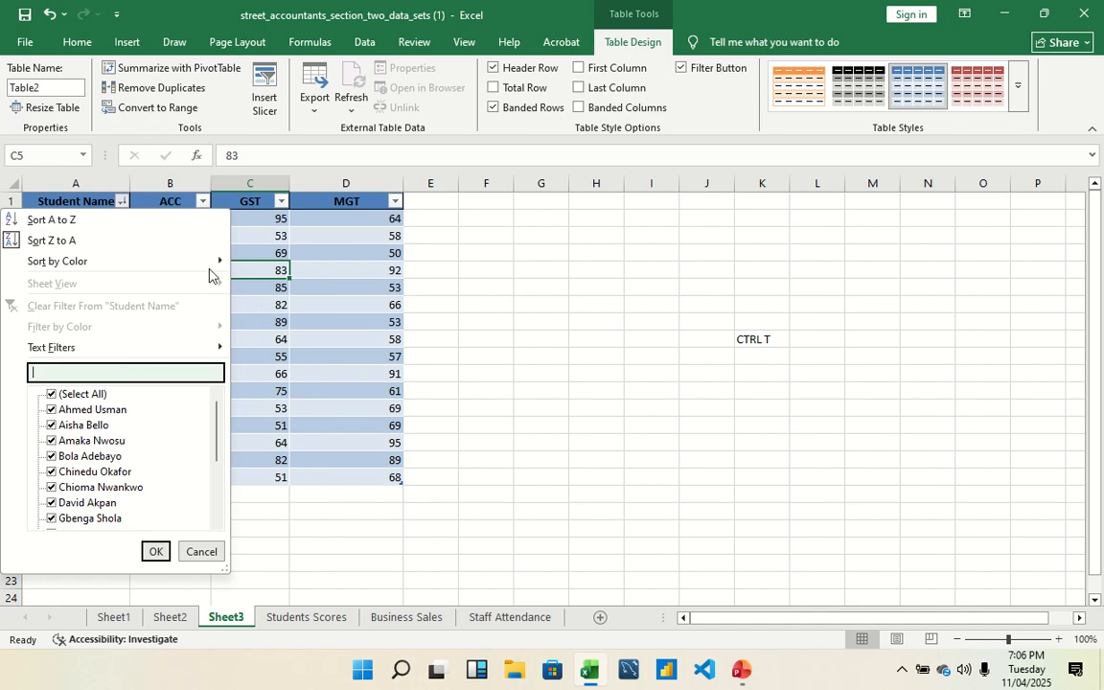
click(197, 554)
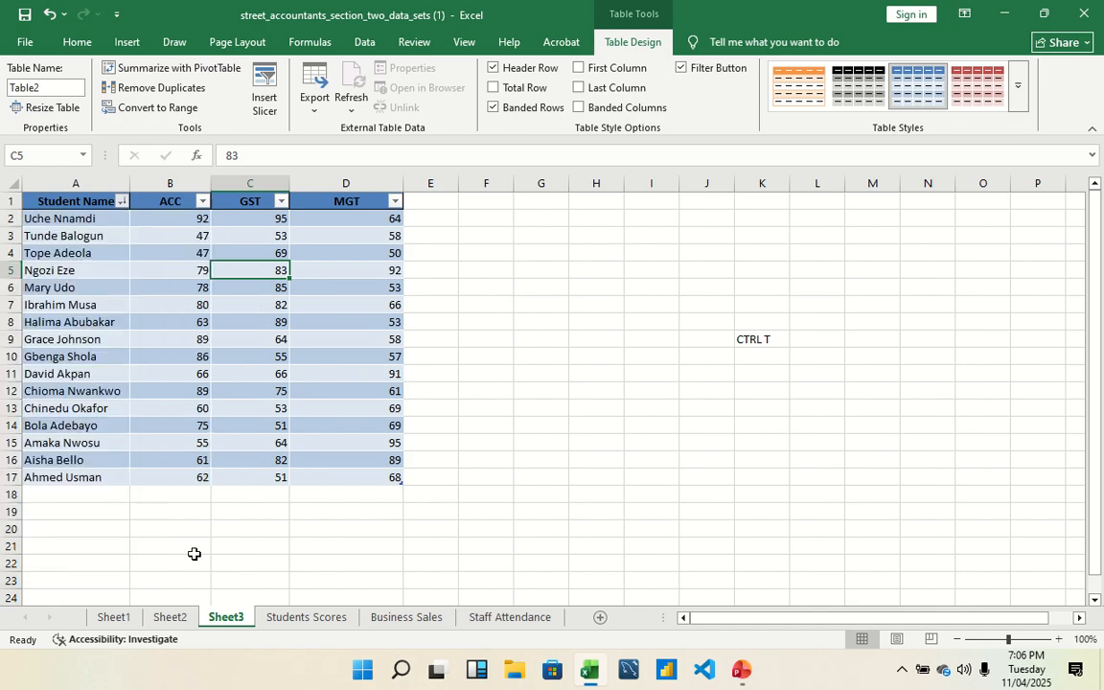
Step: Filter the ACC column to show only the scores 80, 86, 89 and 92
click(202, 201)
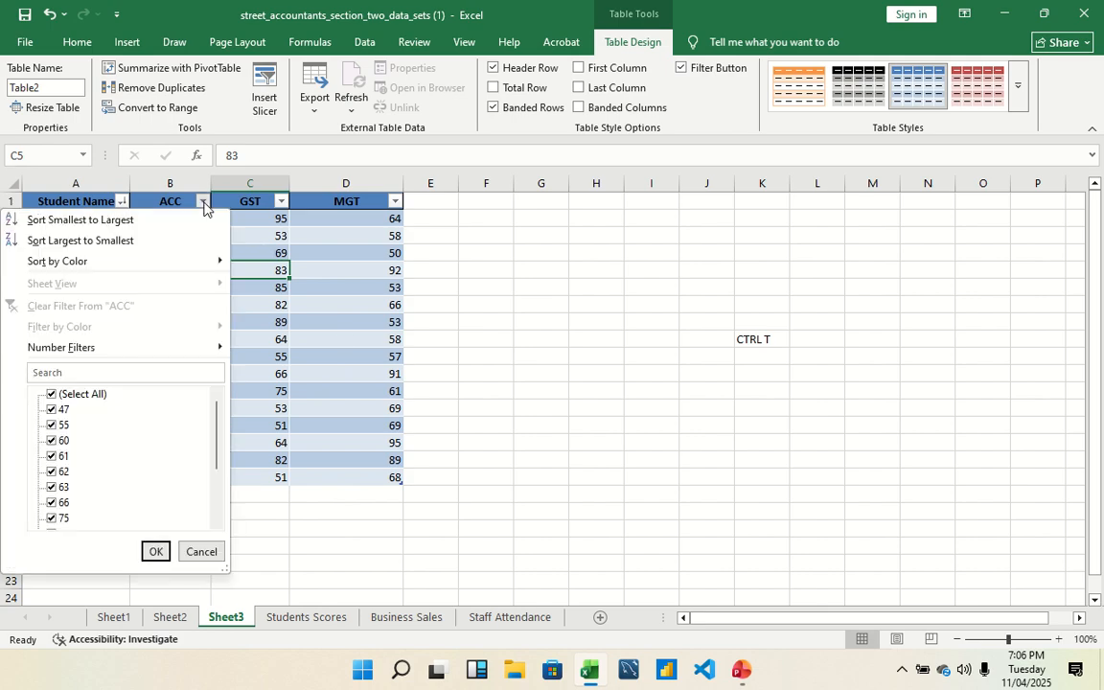
click(54, 395)
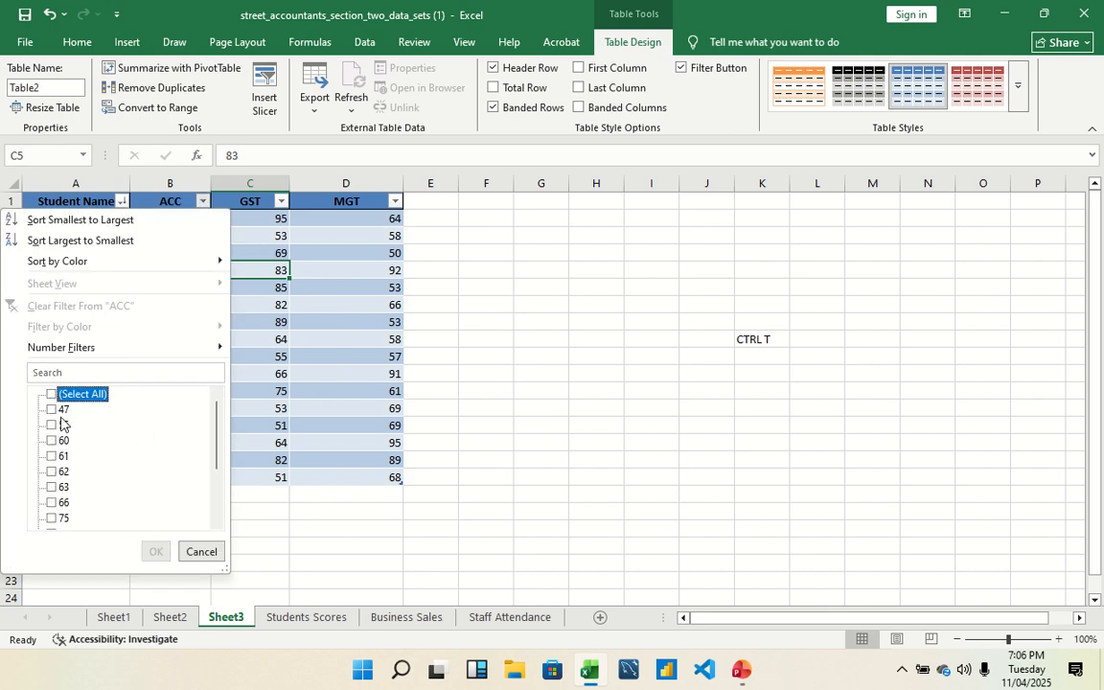
scroll(213, 441, down, 3)
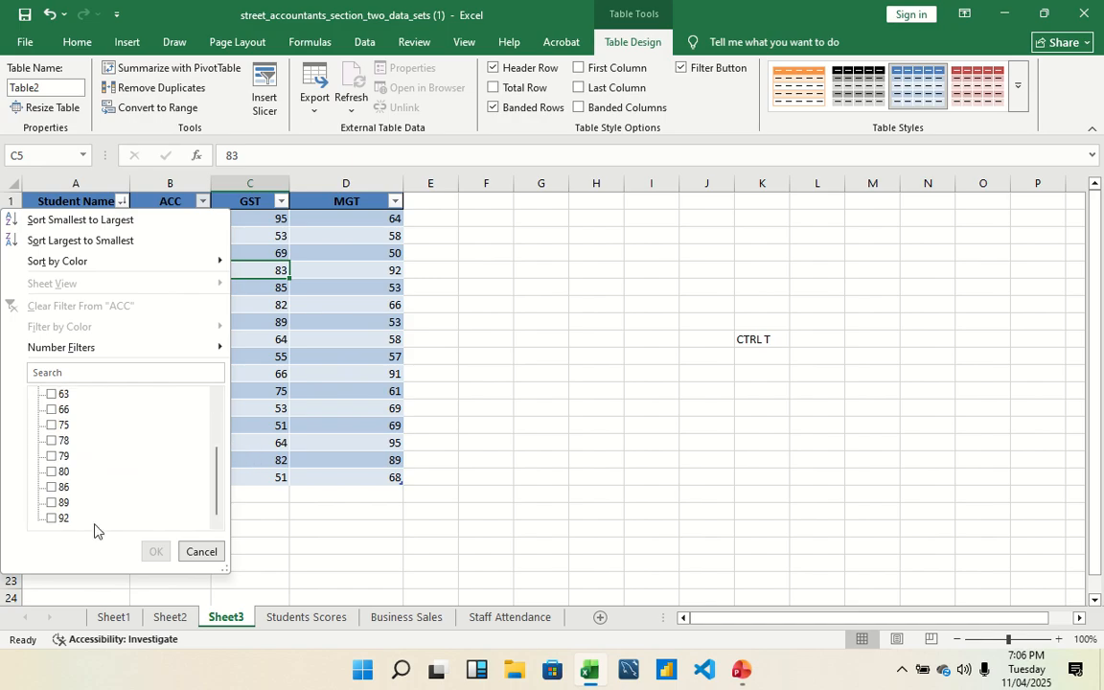
click(53, 516)
click(52, 503)
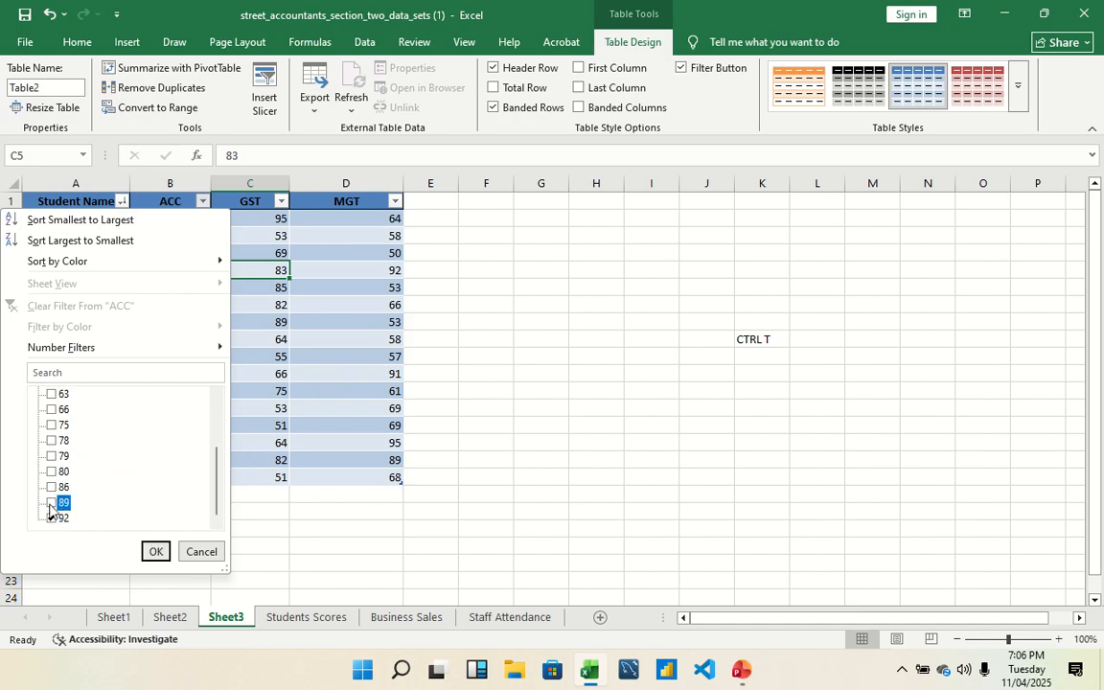
click(51, 487)
click(50, 473)
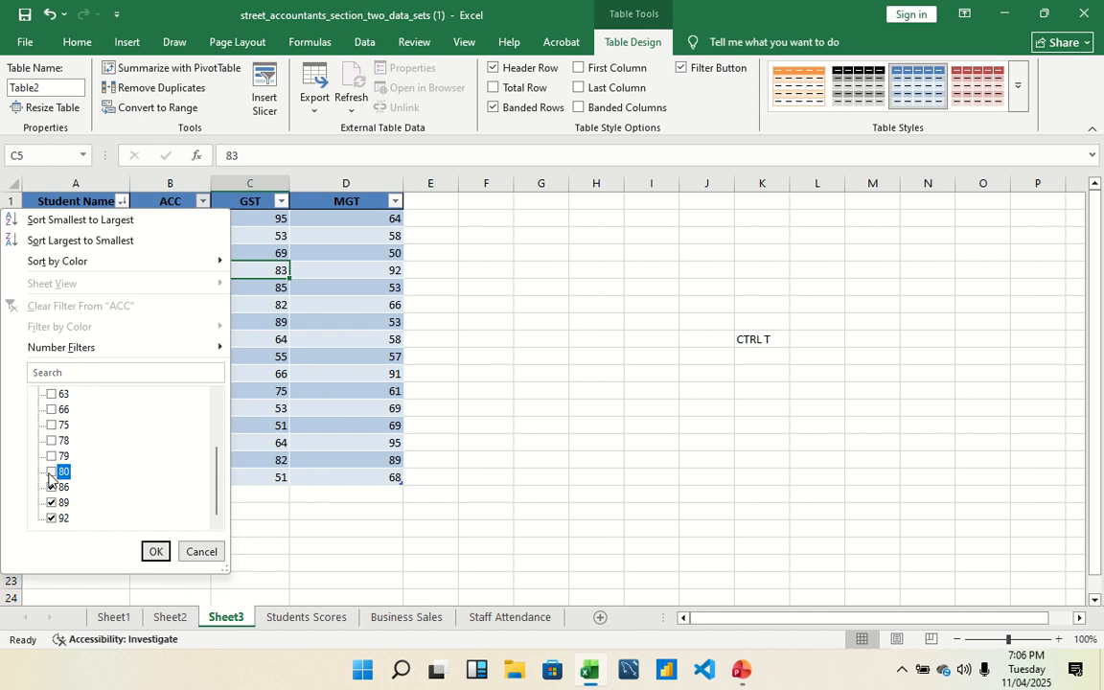
click(155, 551)
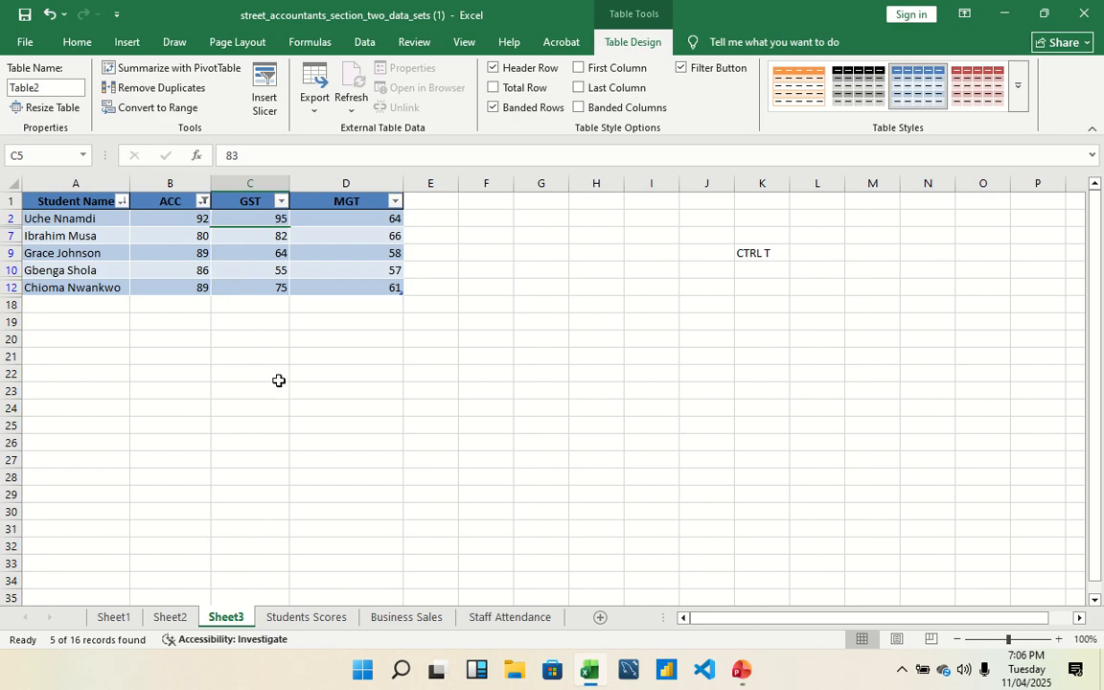
Step: Undo the ACC column filter and clear the CTRL T note from cell K9
key(ctrl+z)
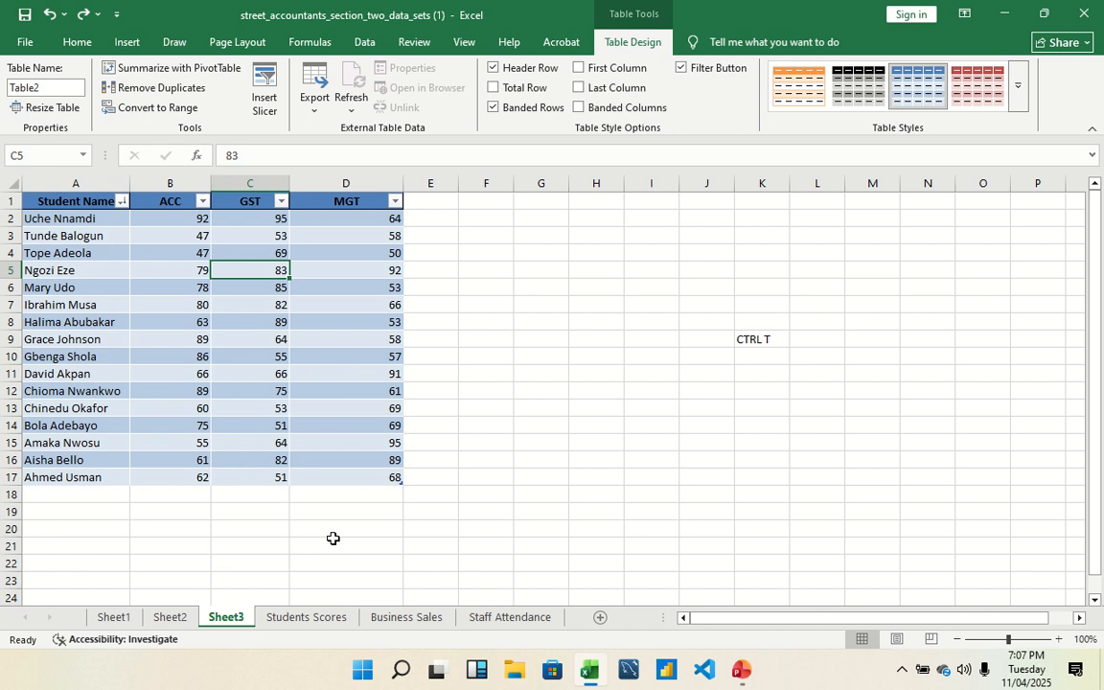
click(749, 349)
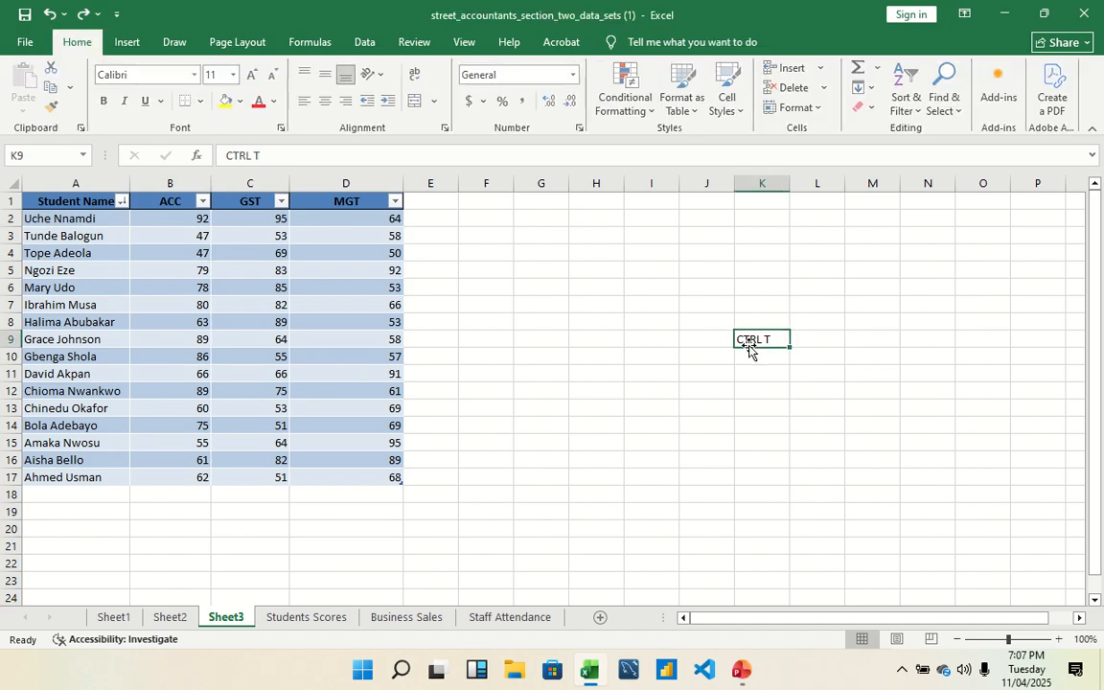
key(BackSpace)
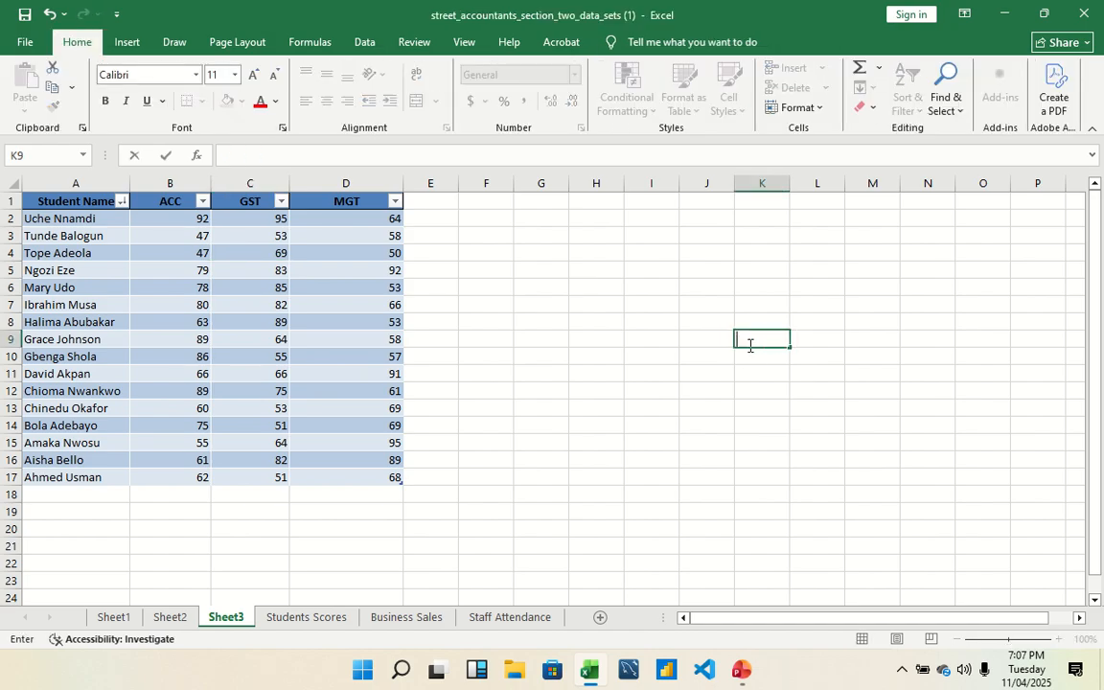
Step: Enter the labels MEAN in J4, MEDIAN in J6 and MODE in J8
click(710, 256)
text(MEA)
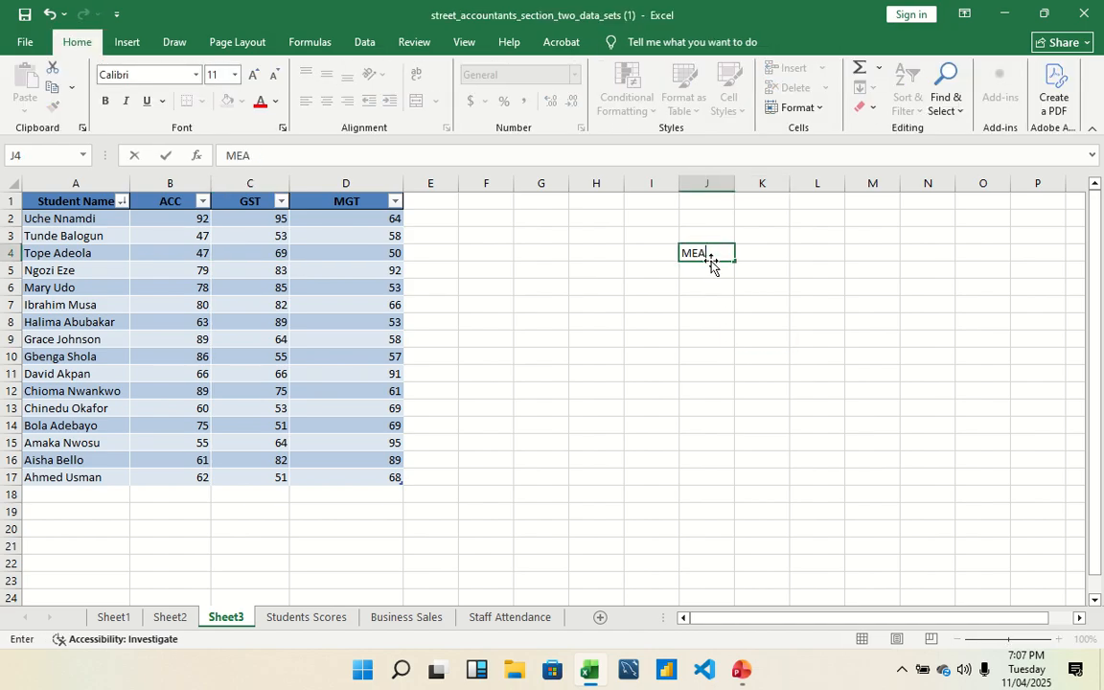
text(N)
click(708, 288)
text(M)
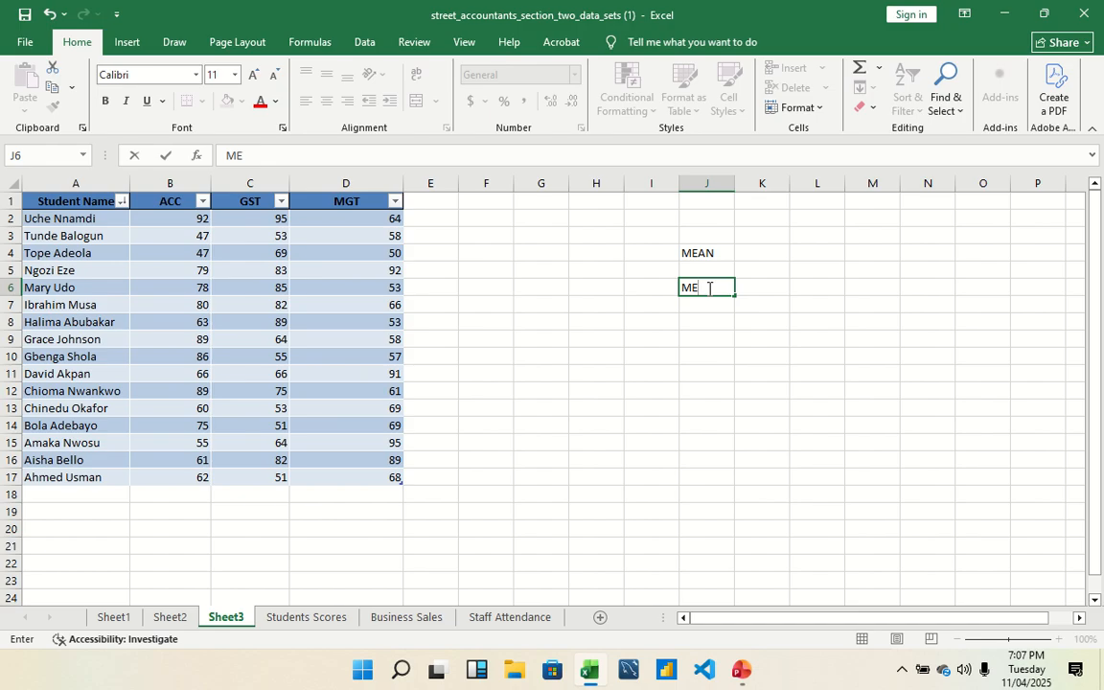
text(EDIAN)
click(713, 322)
text(MD)
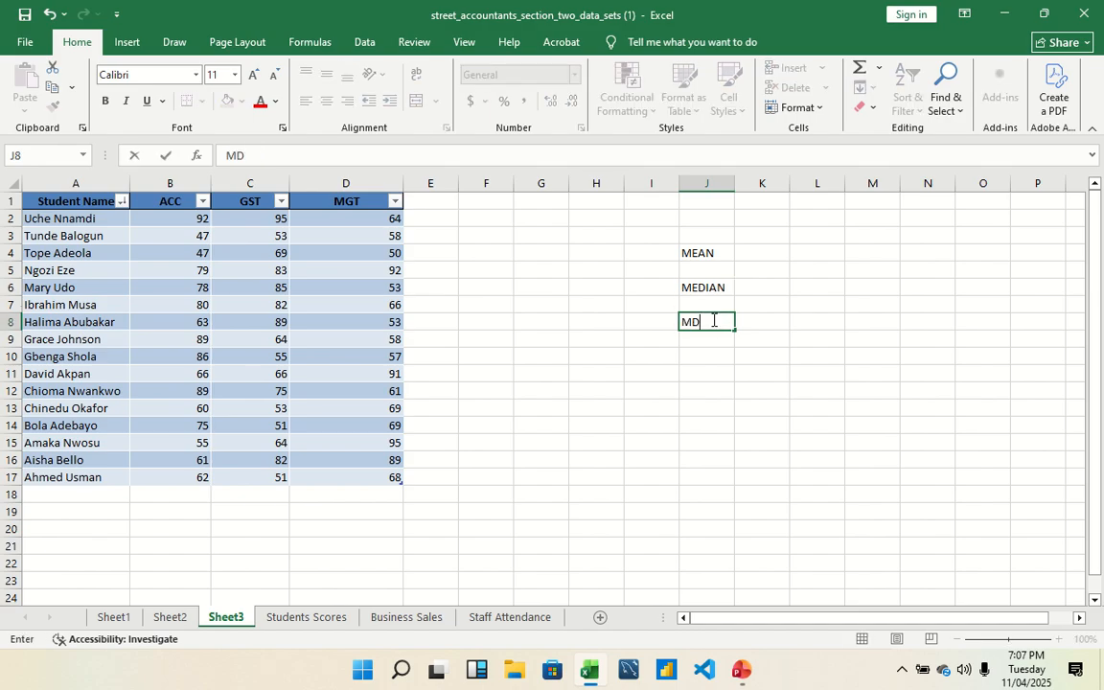
text(E)
key(BackSpace)
key(BackSpace)
text(OD)
click(705, 253)
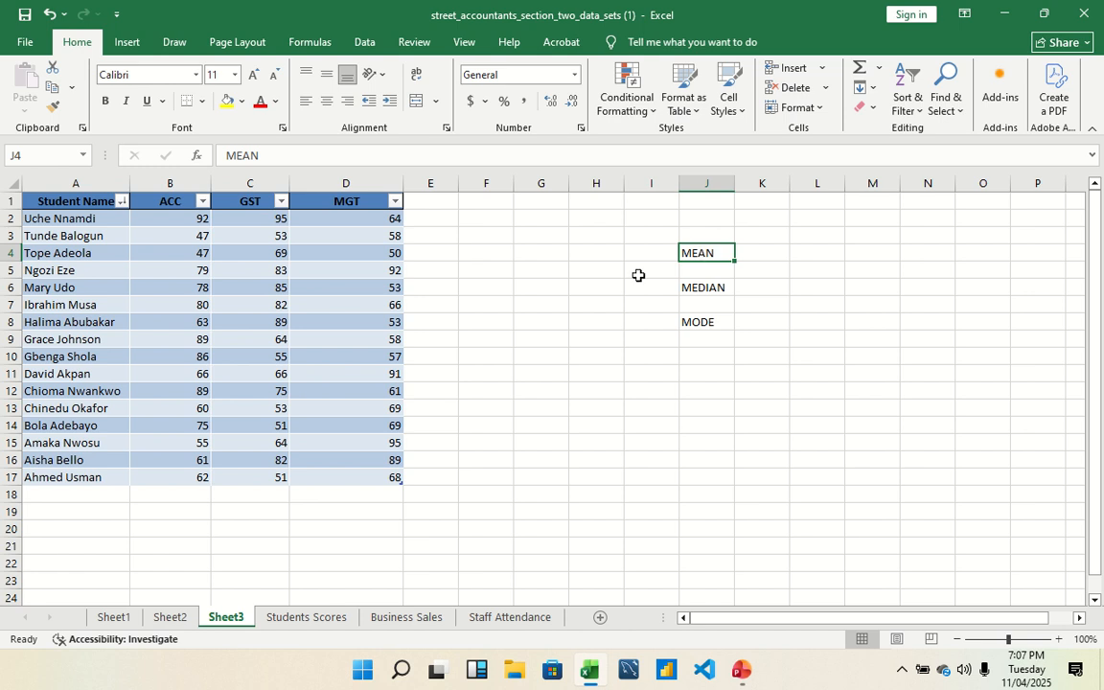
Step: Calculate the average of the ACC column in B18 with =AVERAGE(Table2[ACC])
click(176, 496)
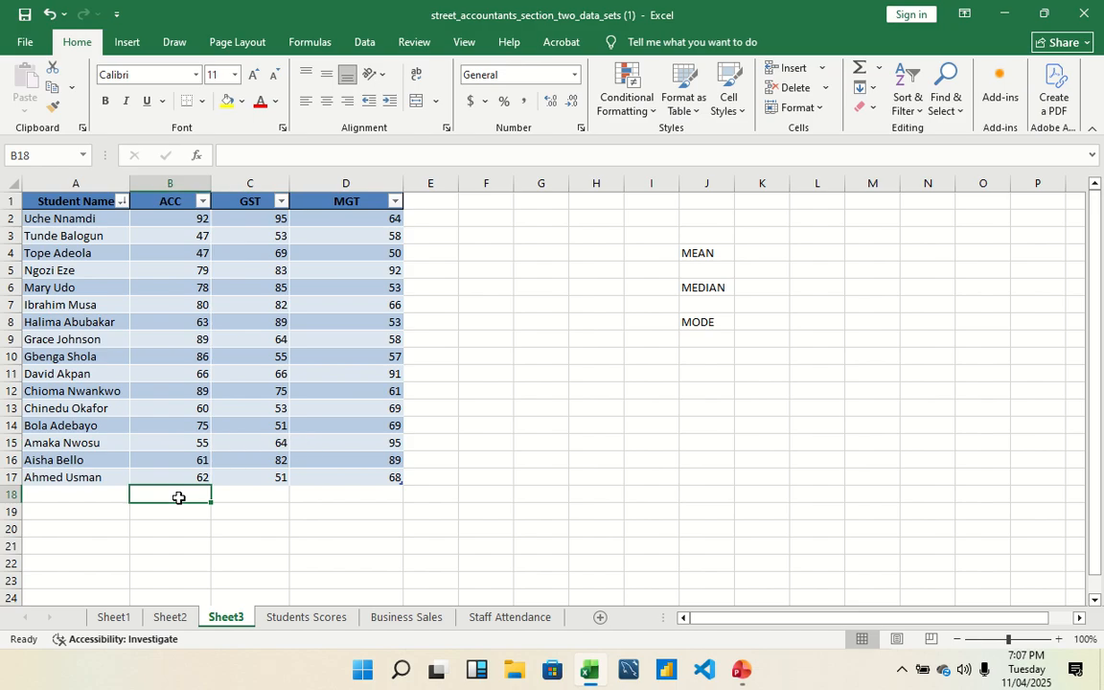
text(=)
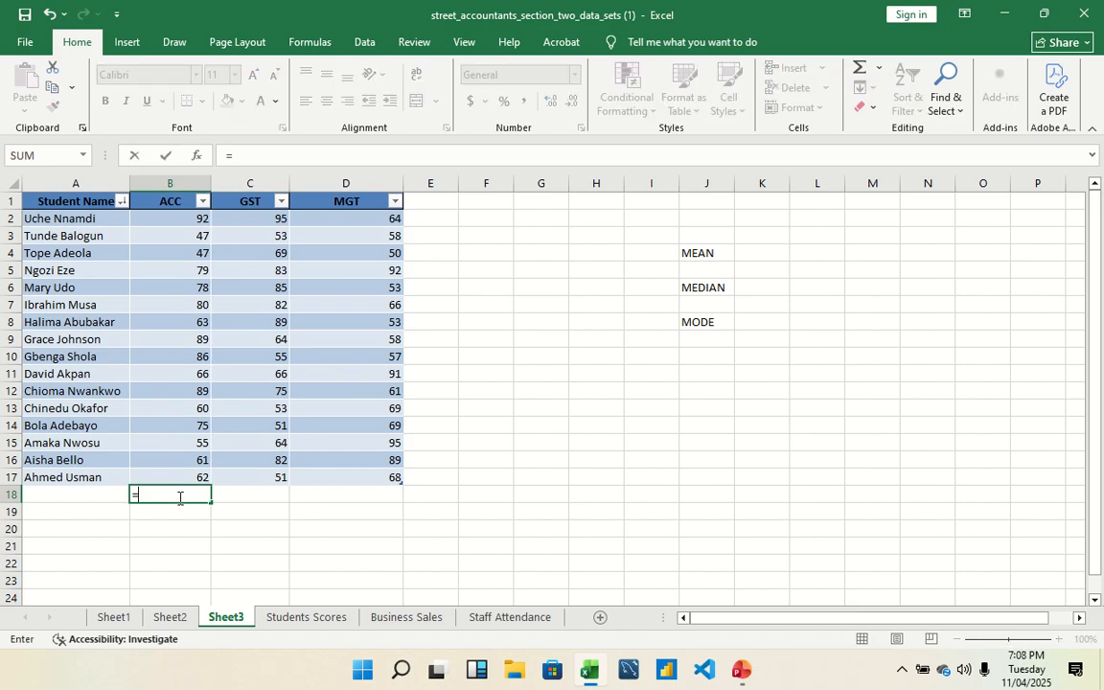
text(AV)
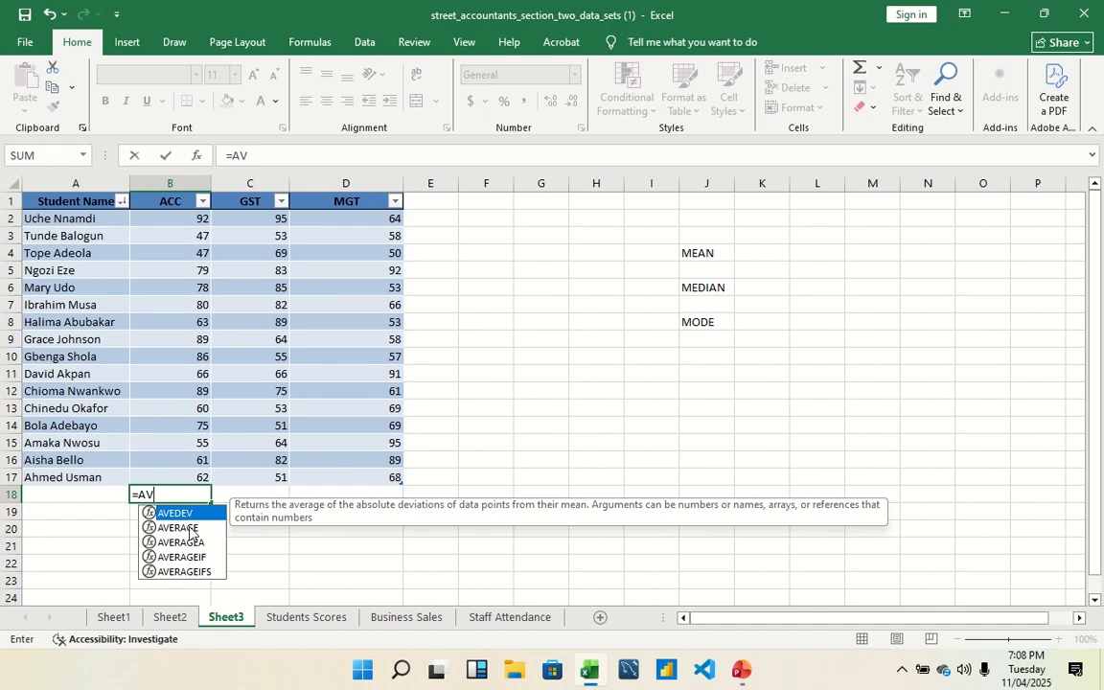
key(Down)
key(Tab)
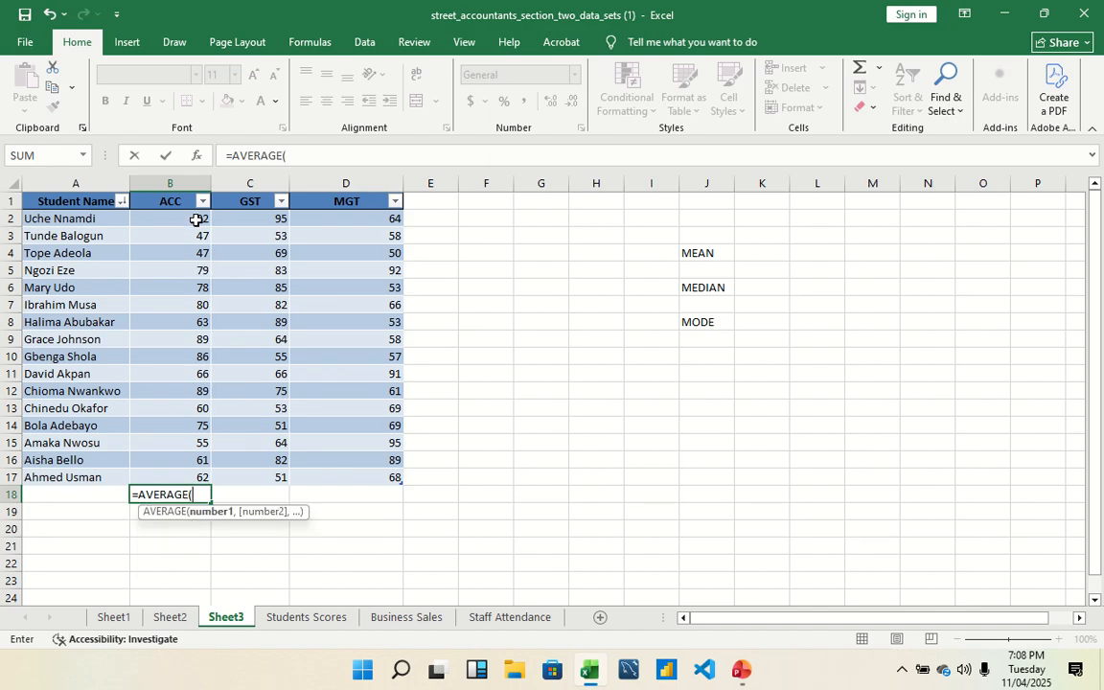
drag(197, 219, 197, 483)
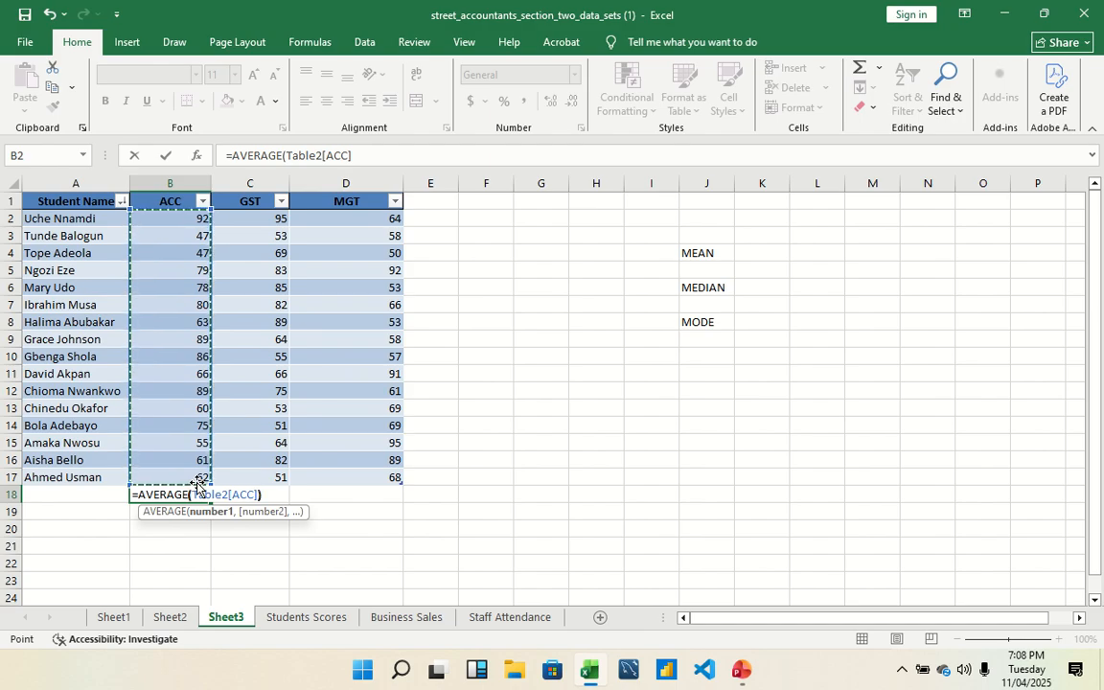
key(Return)
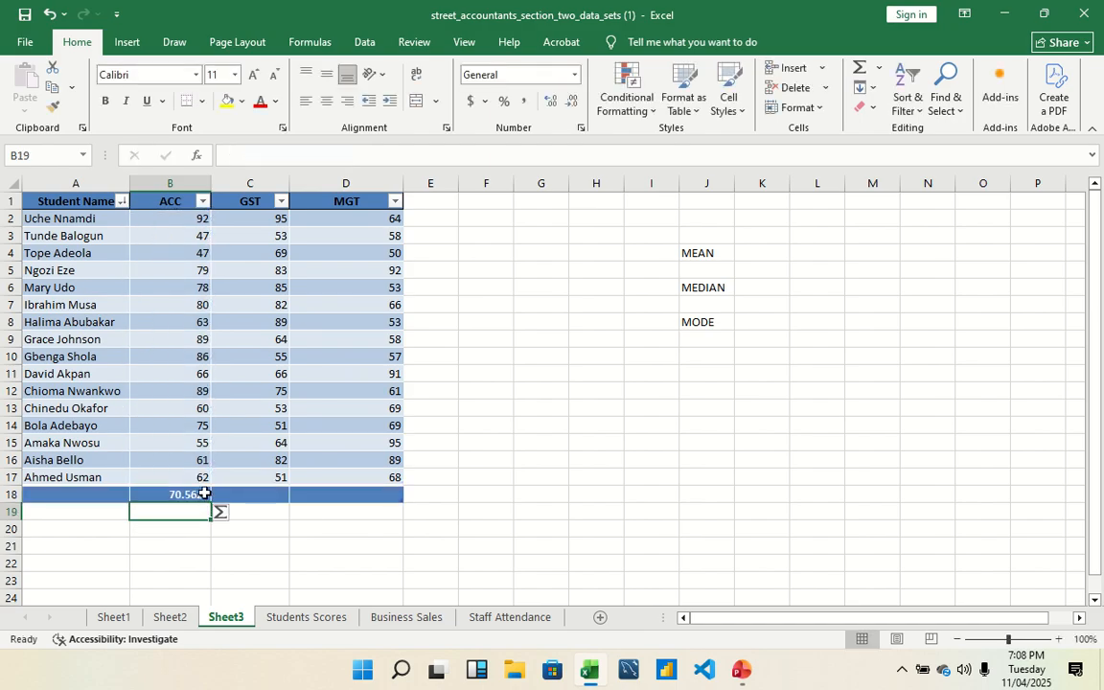
Step: Undo the automatic table expansion into row 18 and delete the average formula from B18
click(192, 495)
click(202, 544)
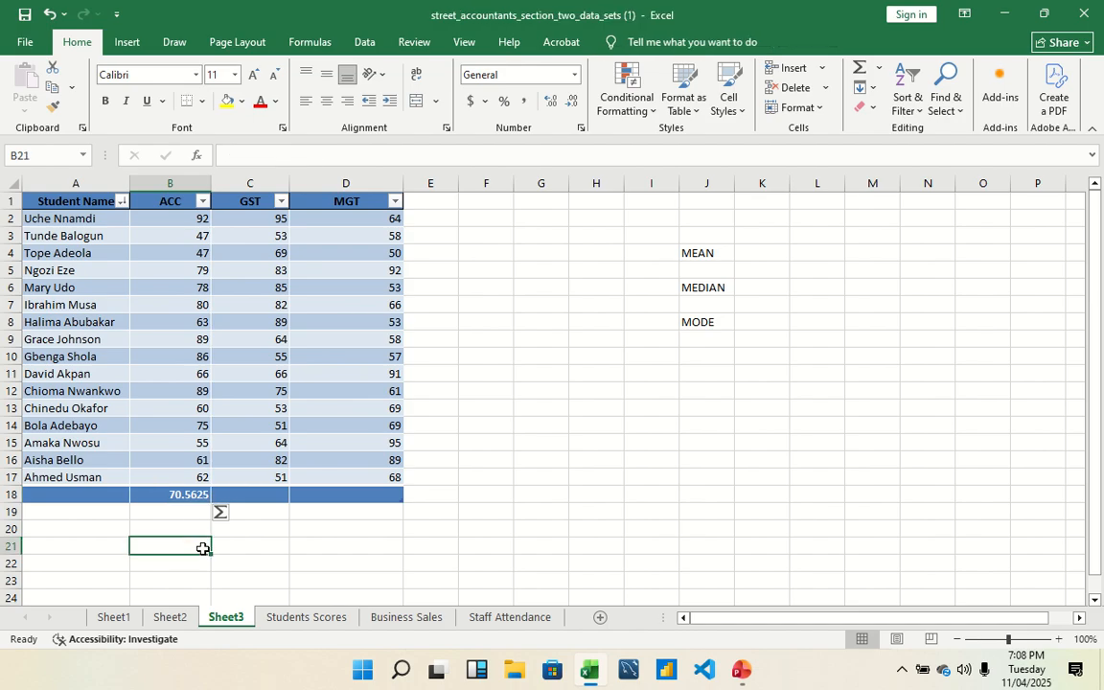
click(185, 495)
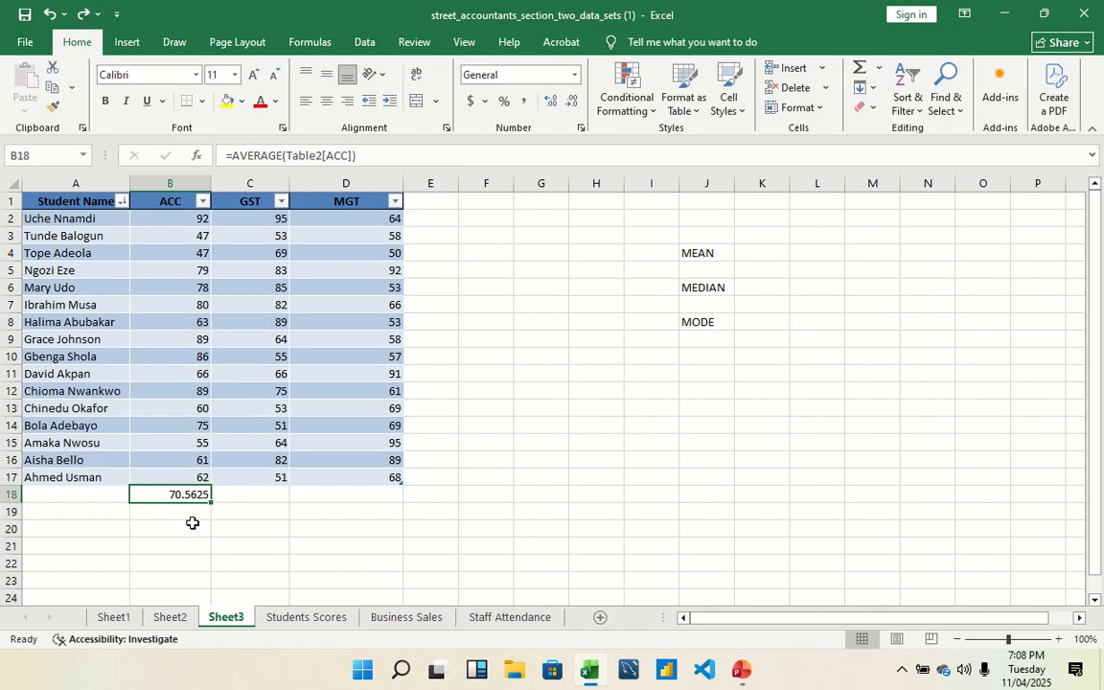
key(Delete)
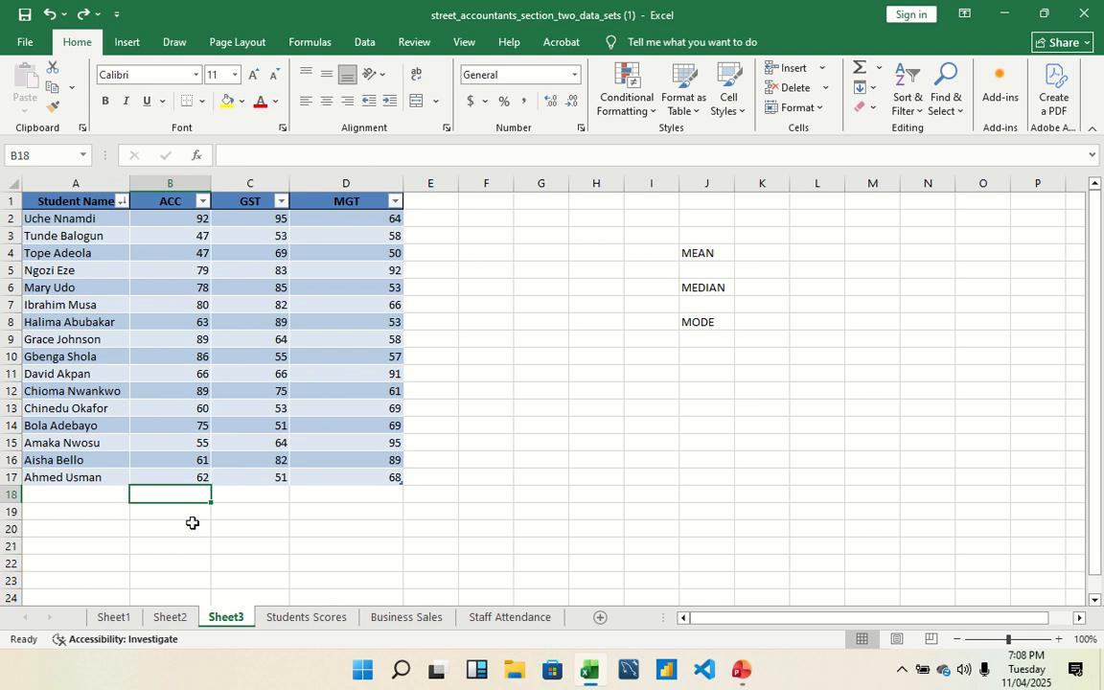
Step: Extend the student table by one row so that it includes row 18
click(711, 291)
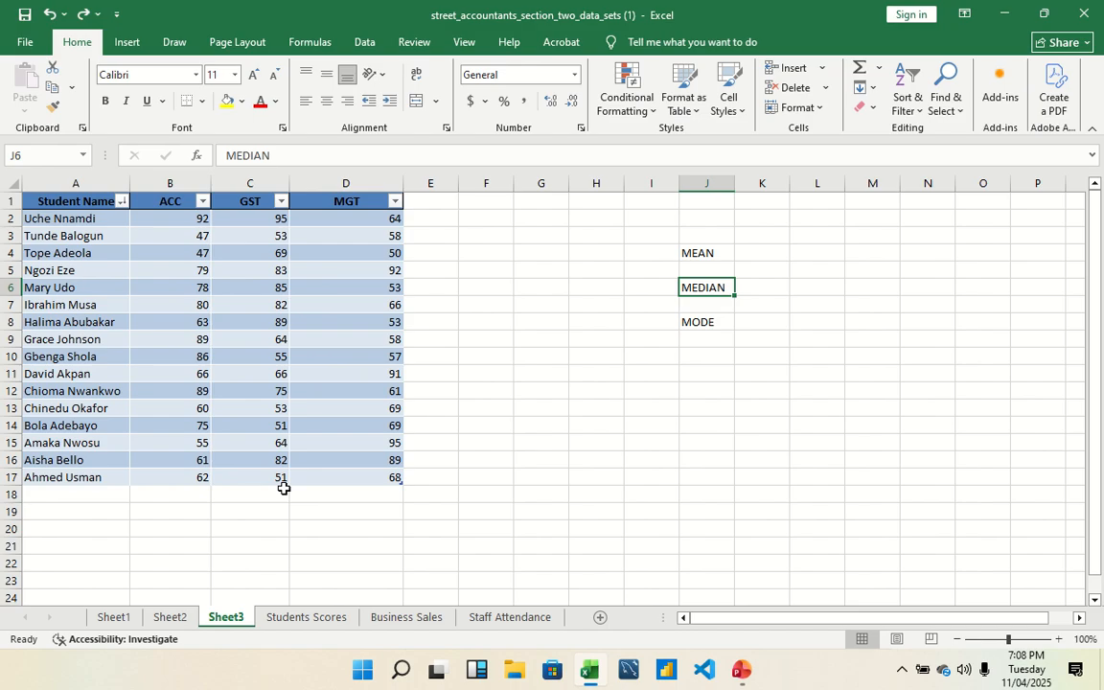
drag(65, 458, 359, 462)
click(195, 495)
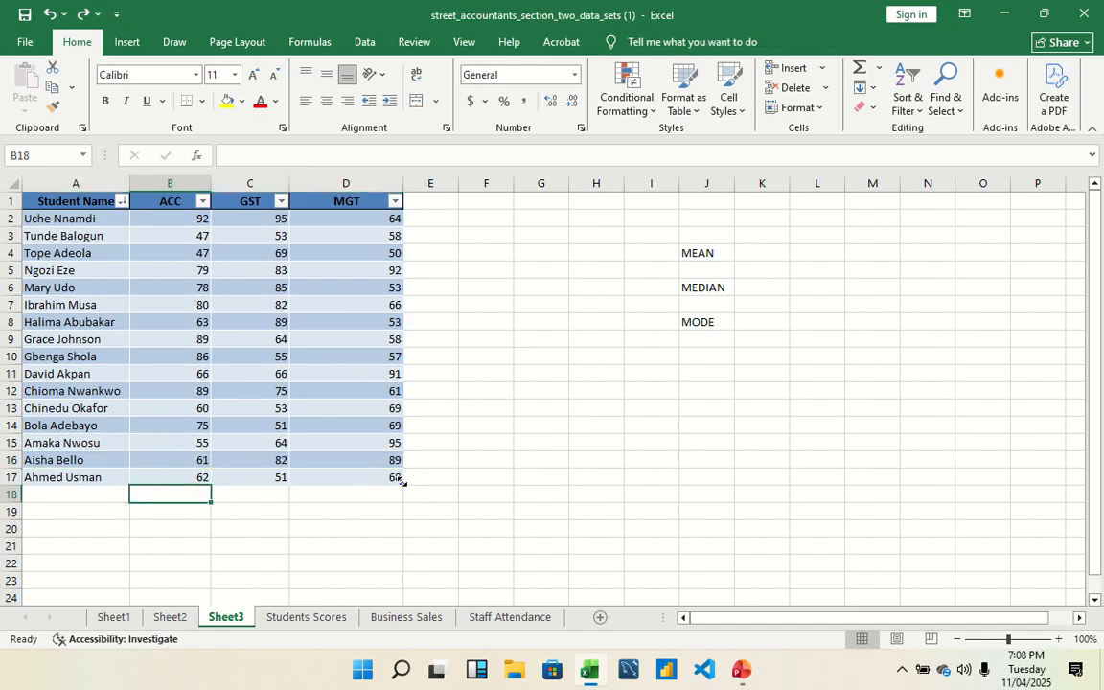
drag(400, 494, 399, 499)
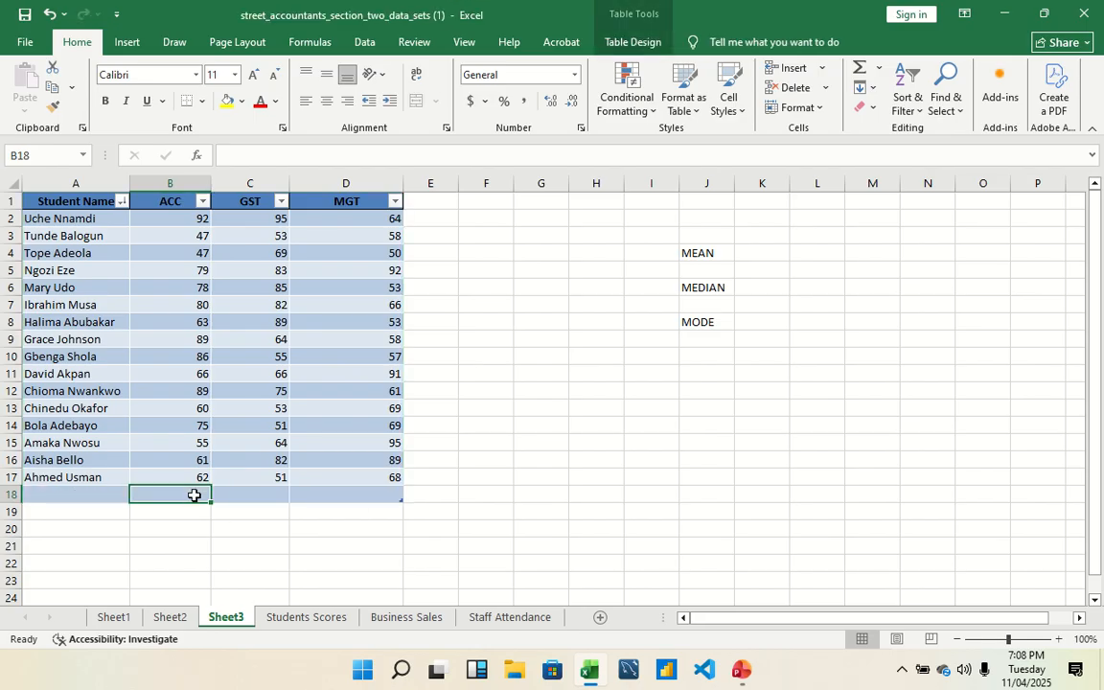
Step: Fill row 18 of the table with the name ABC and scores of 33 for ACC, 15 for GST and 76 for MGT
text(33)
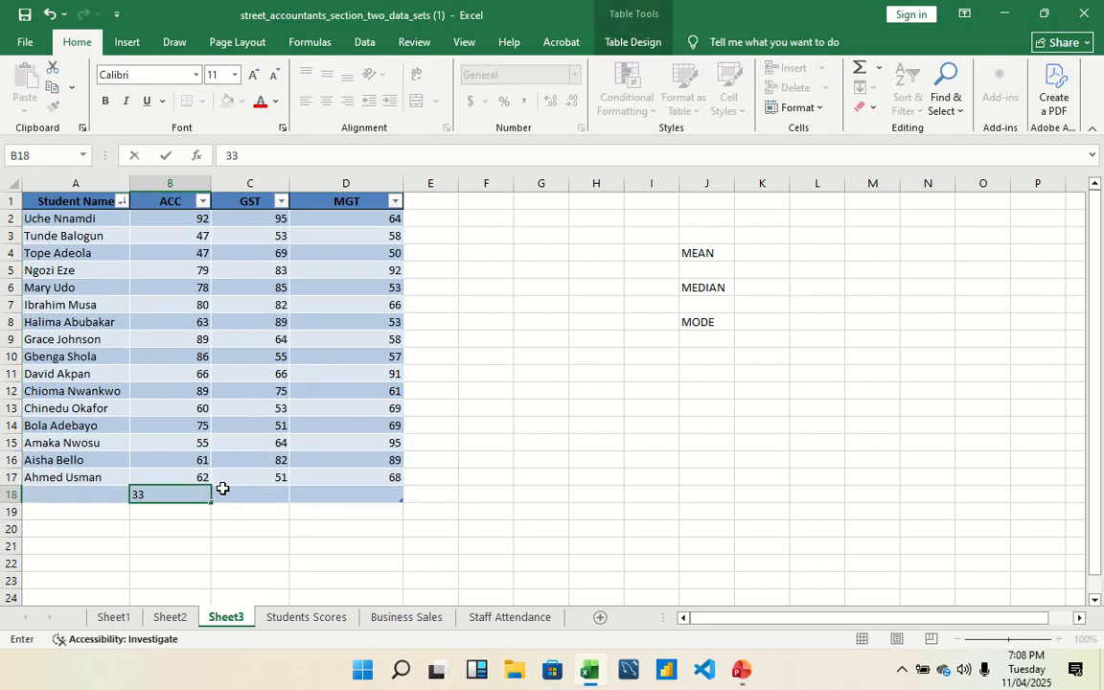
click(244, 497)
text(1)
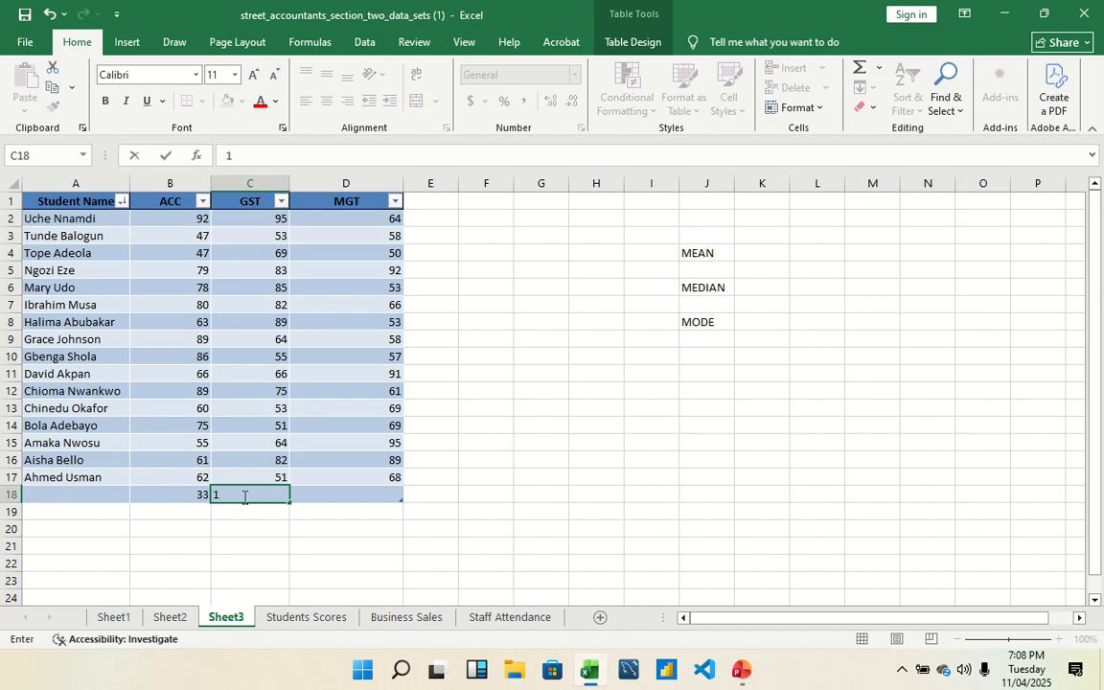
text(5)
click(355, 495)
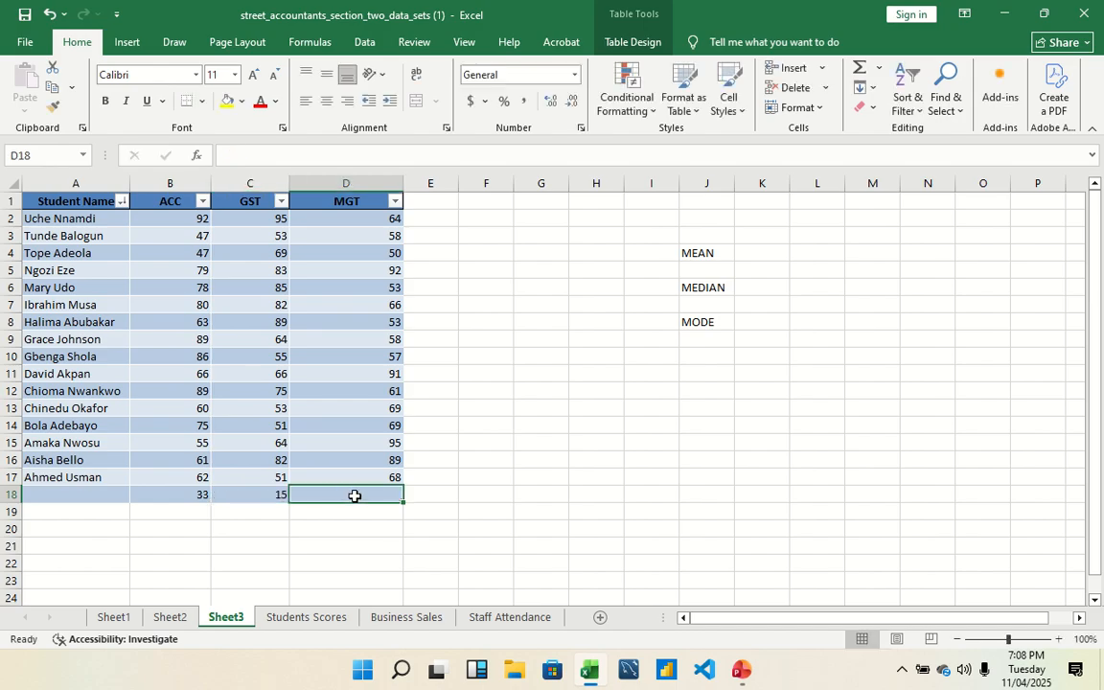
text(76)
drag(88, 495, 91, 479)
click(83, 492)
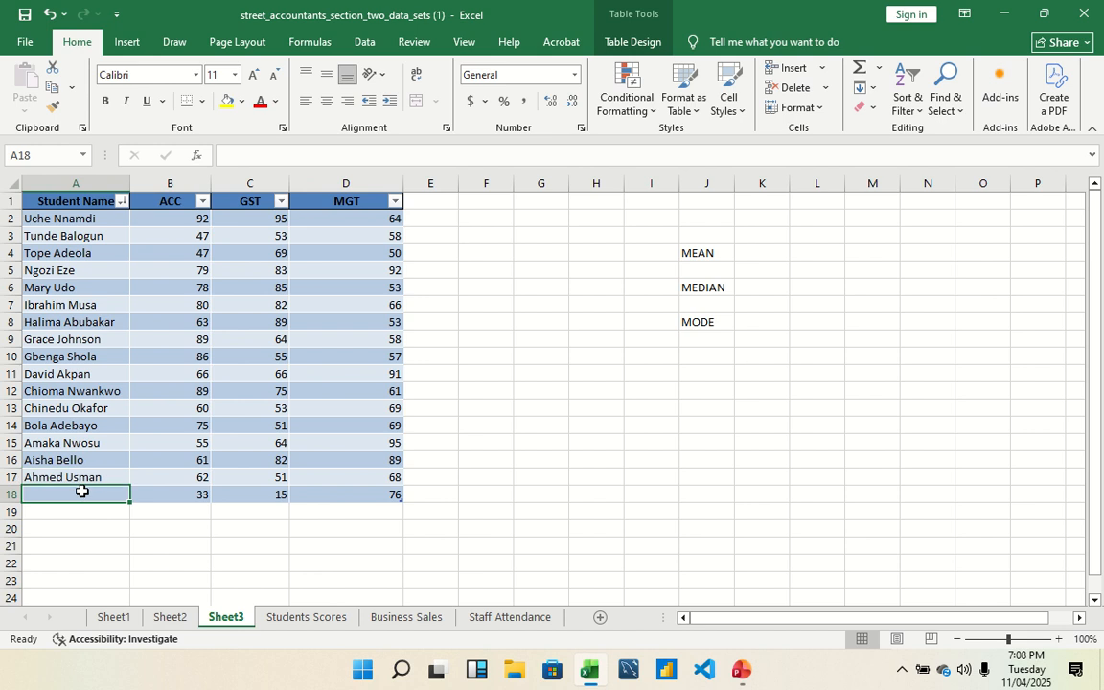
text(aB)
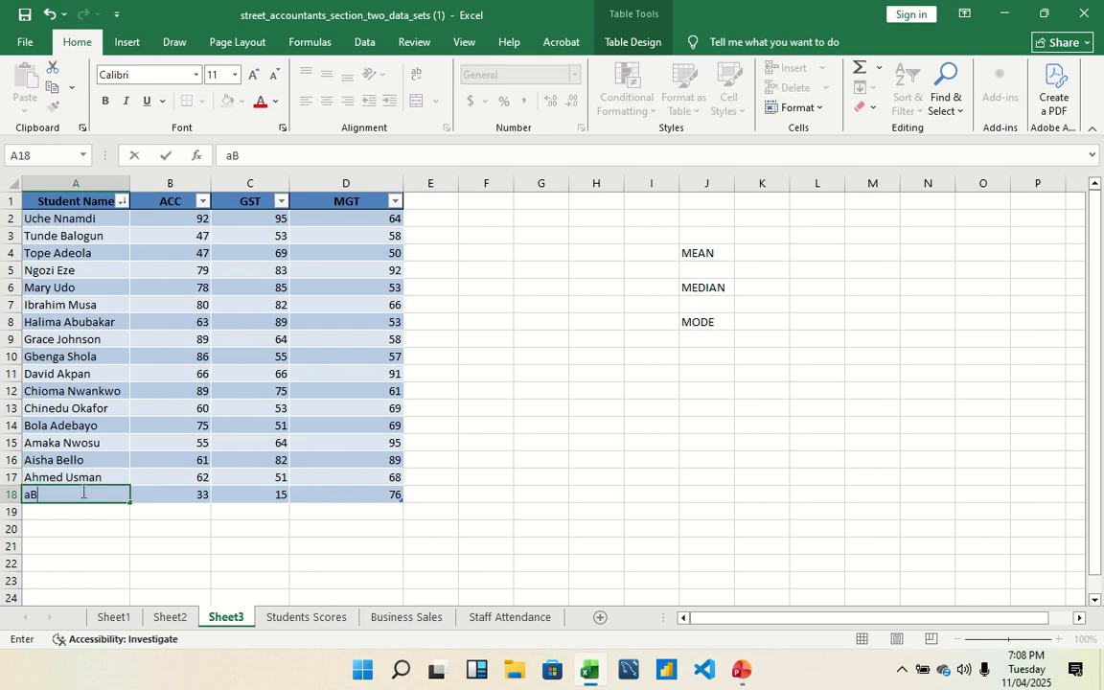
key(BackSpace)
key(BackSpace)
click(373, 495)
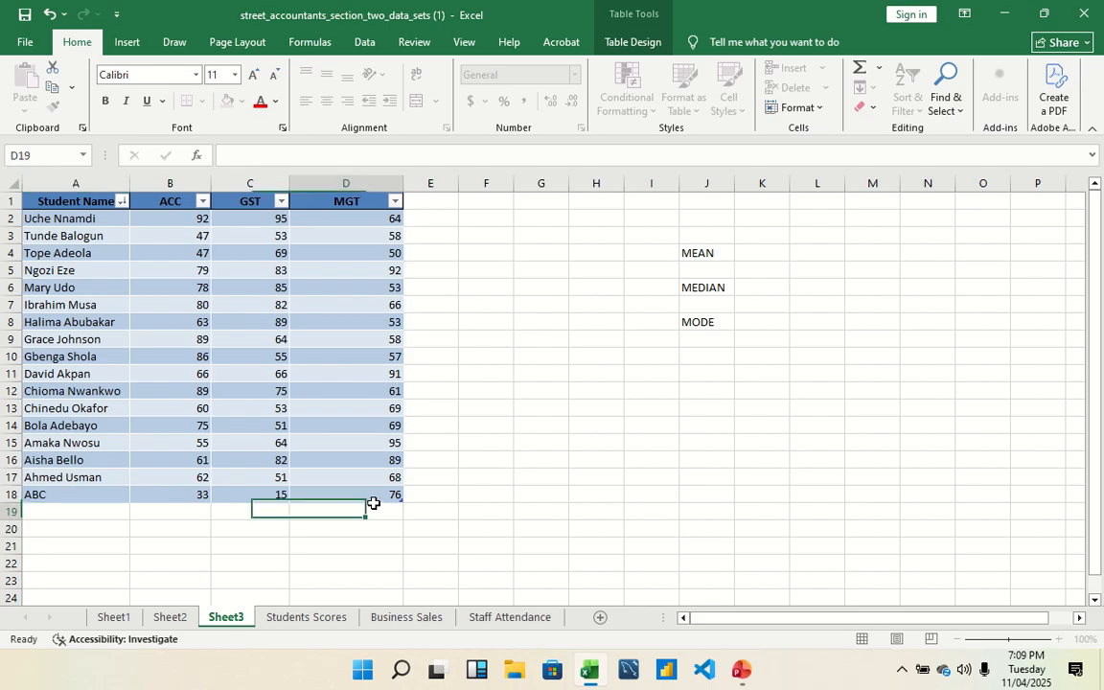
Step: Extend the student table down to row 21 and undo the extension
click(382, 460)
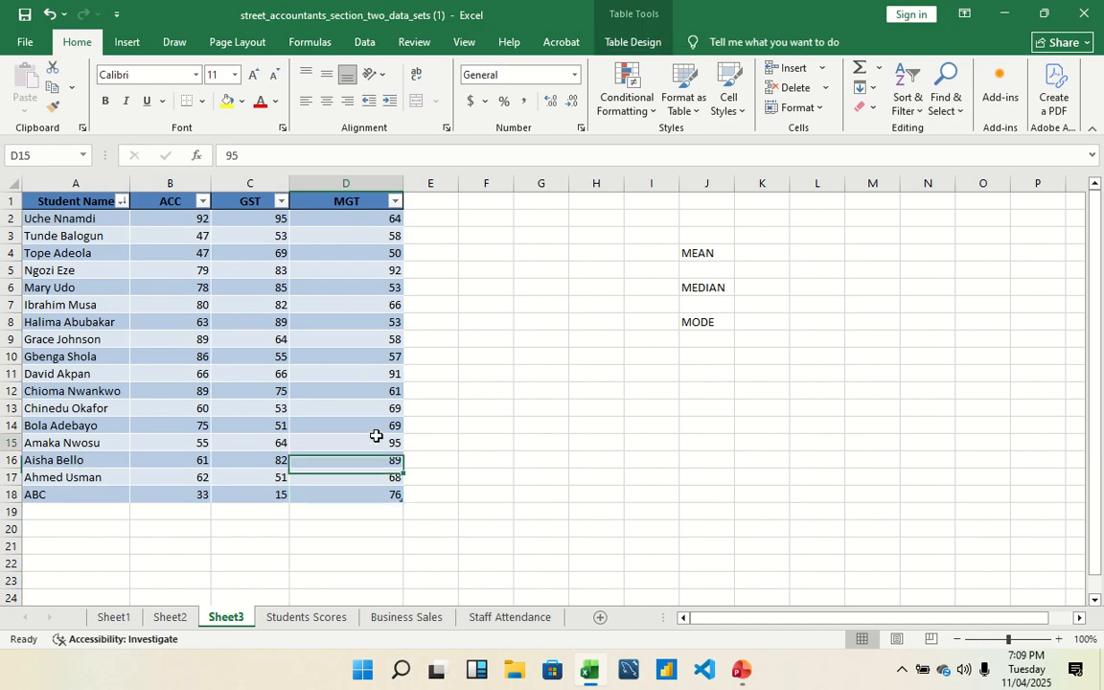
click(377, 442)
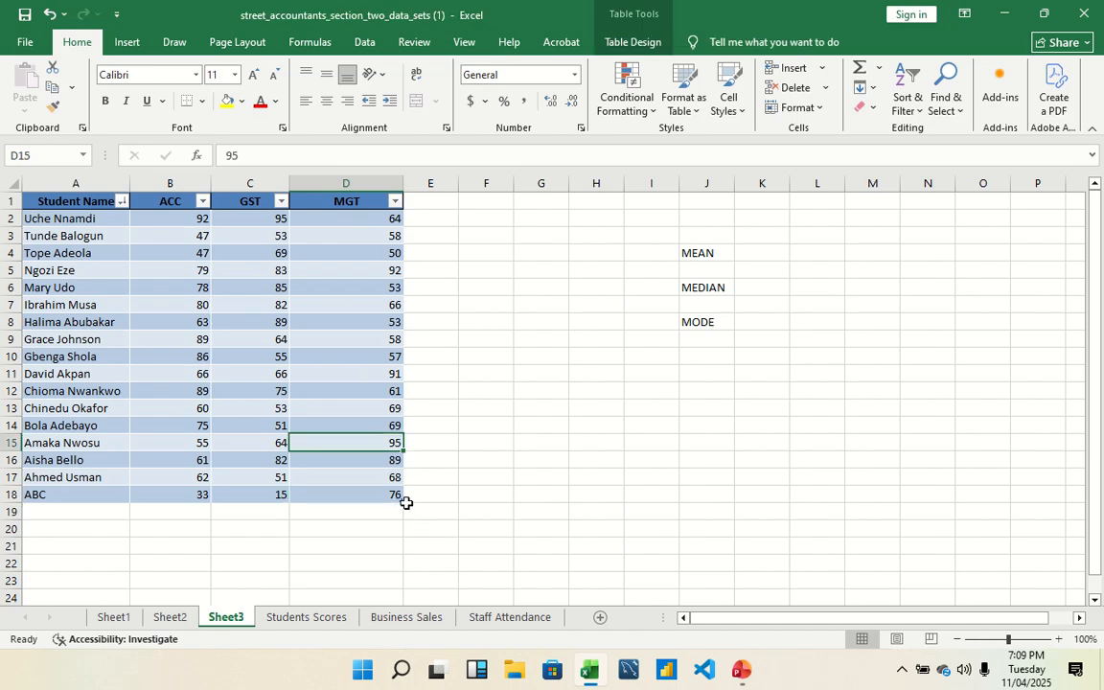
drag(400, 498, 406, 555)
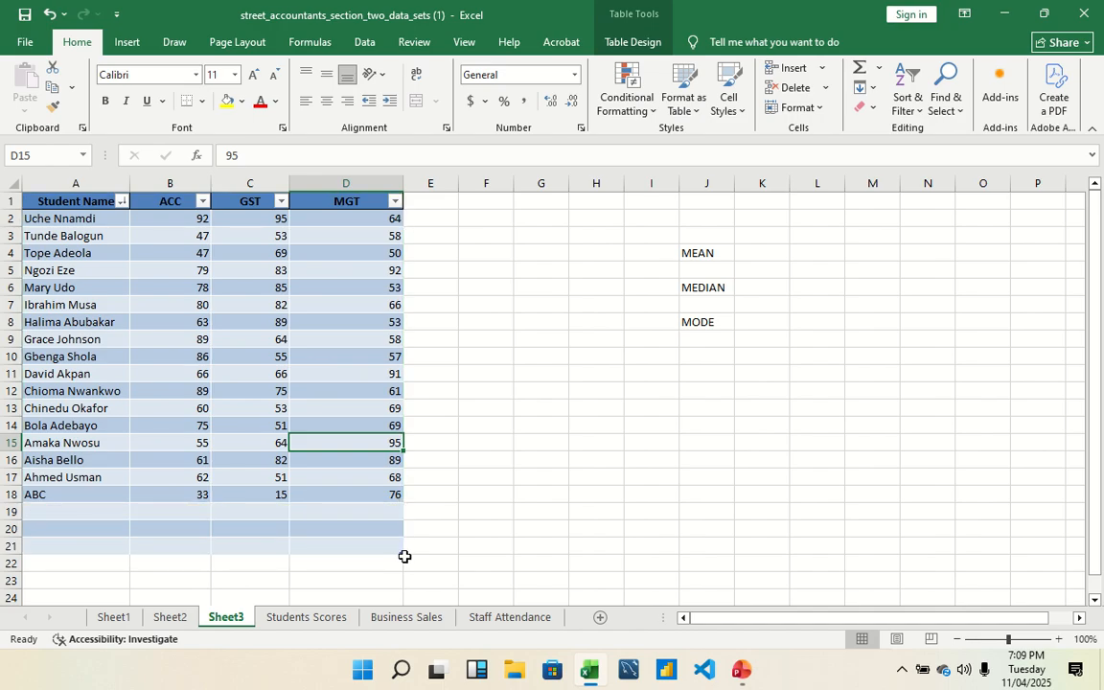
key(ctrl+z)
click(440, 546)
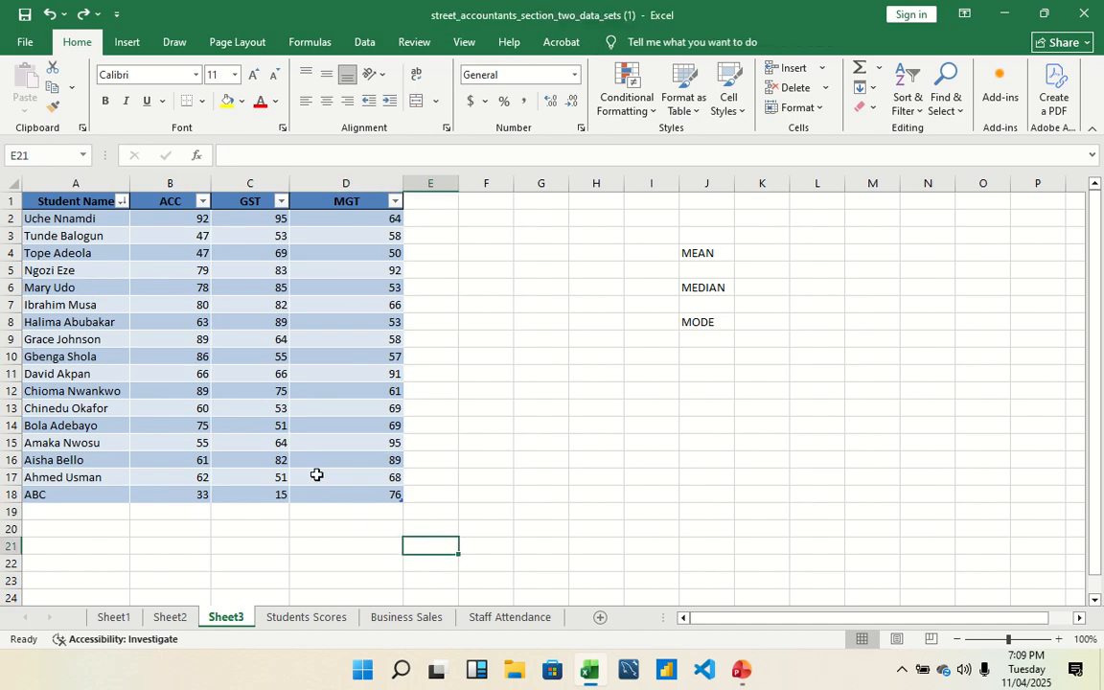
Step: Select the whole student table and move it to start at F4, then relocate it to start at B3
click(224, 496)
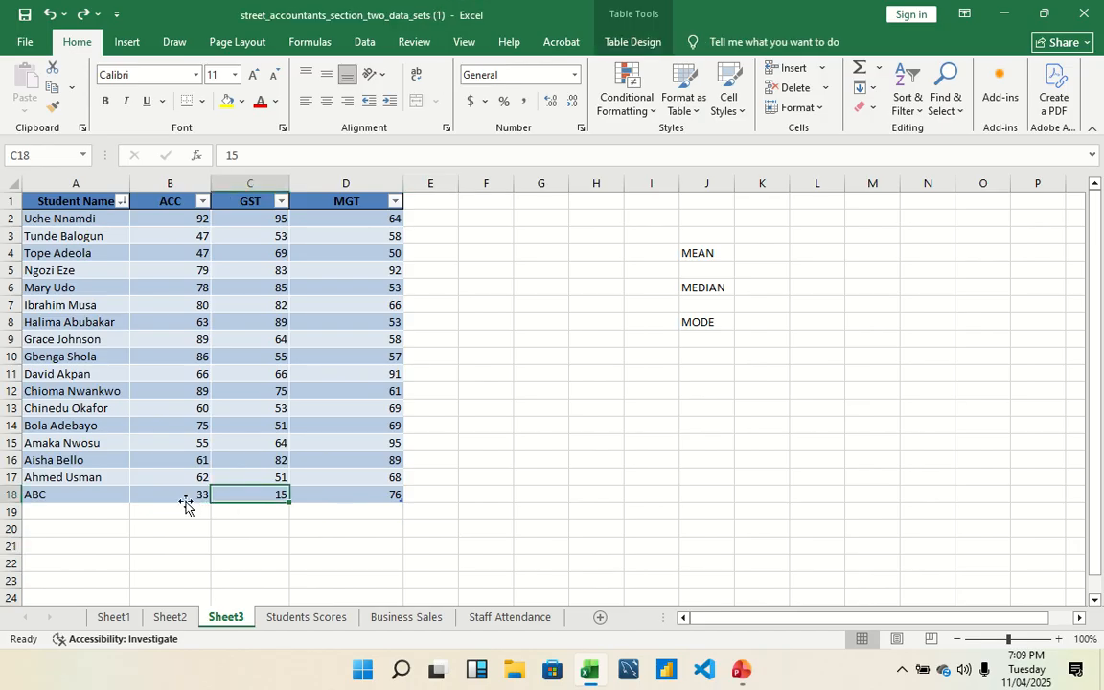
key(ctrl+a)
drag(190, 507, 515, 557)
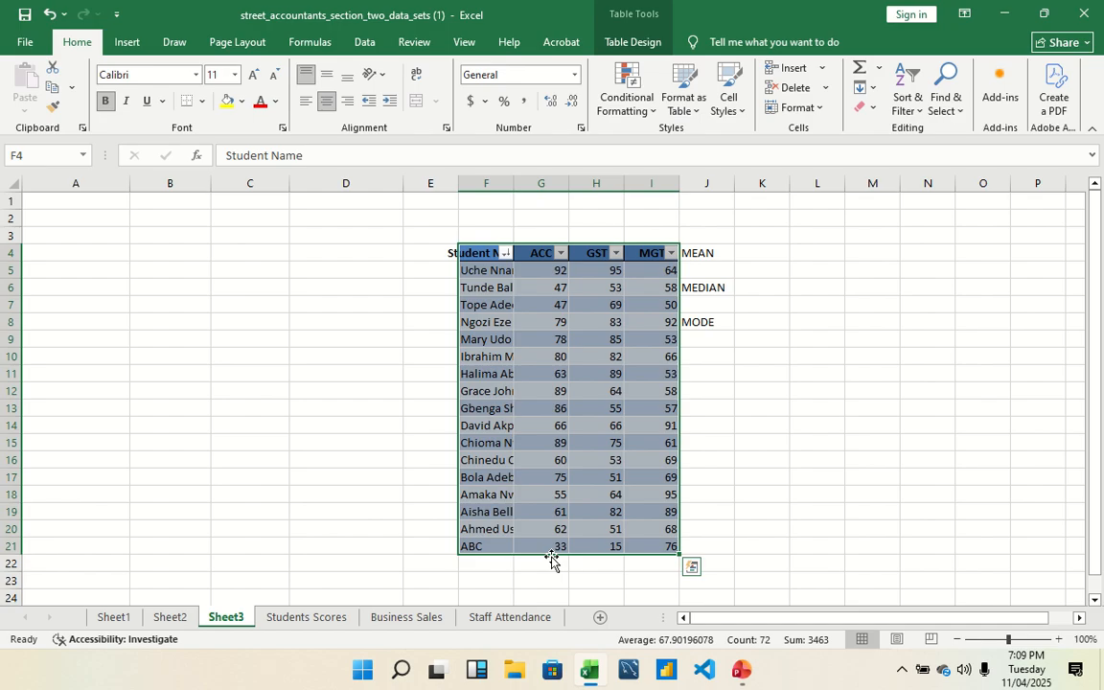
drag(552, 560, 280, 529)
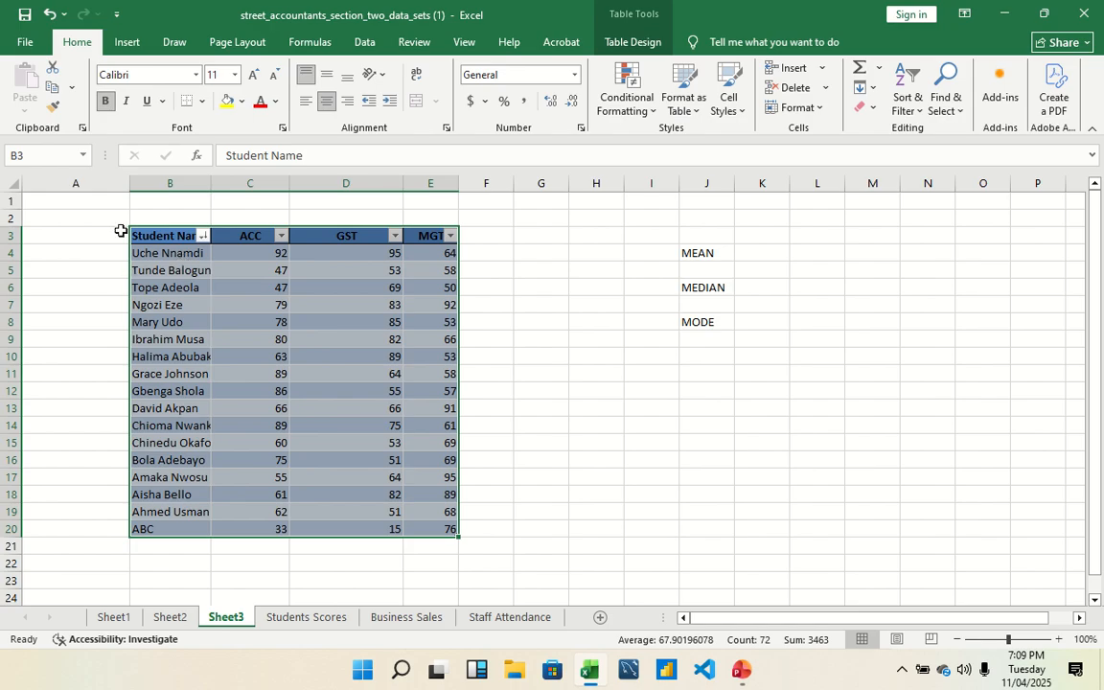
Step: Undo both moves of the student table
key(ctrl+z)
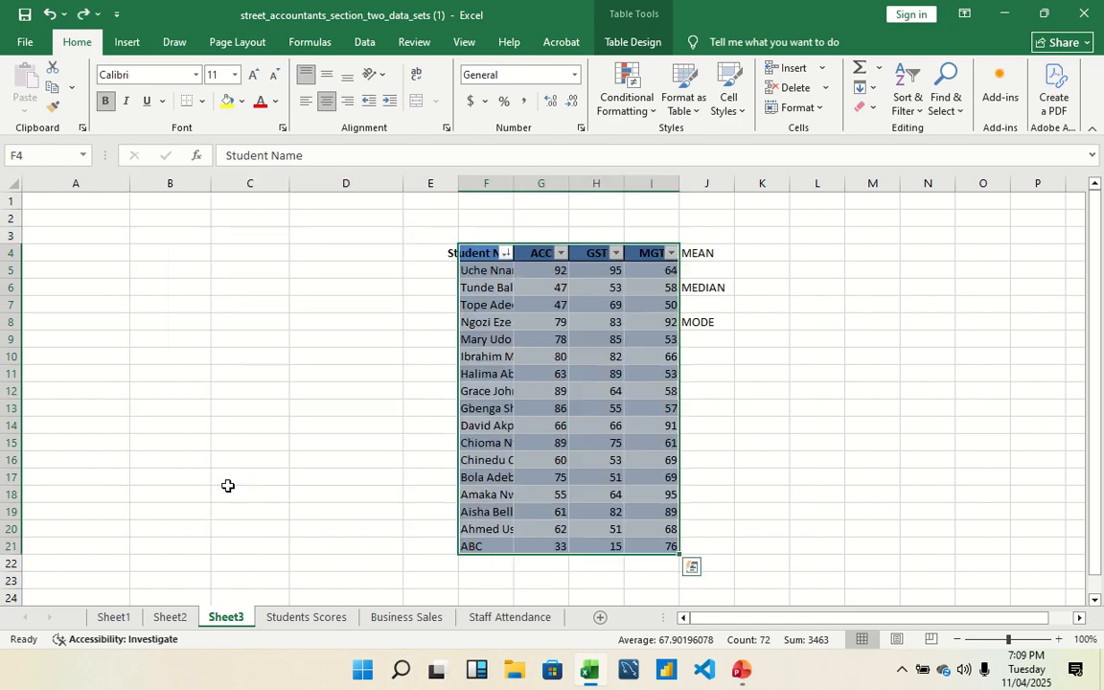
key(ctrl+z)
click(241, 512)
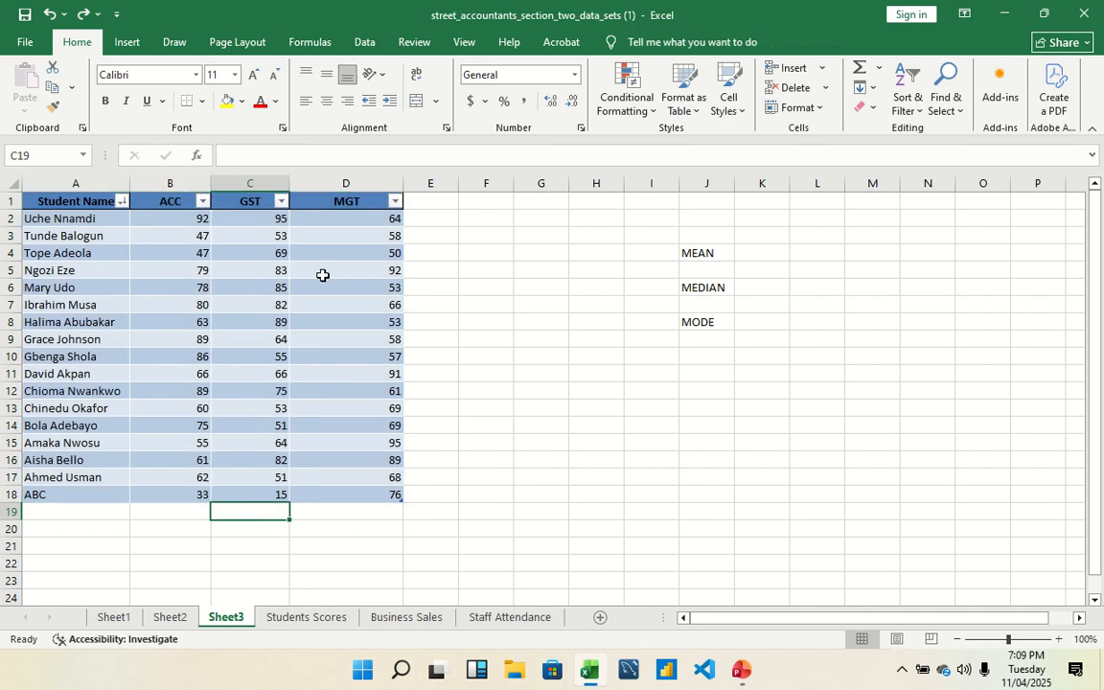
Step: Calculate the median of the table's GST scores in C20 with the MEDIAN function
drag(269, 220, 276, 490)
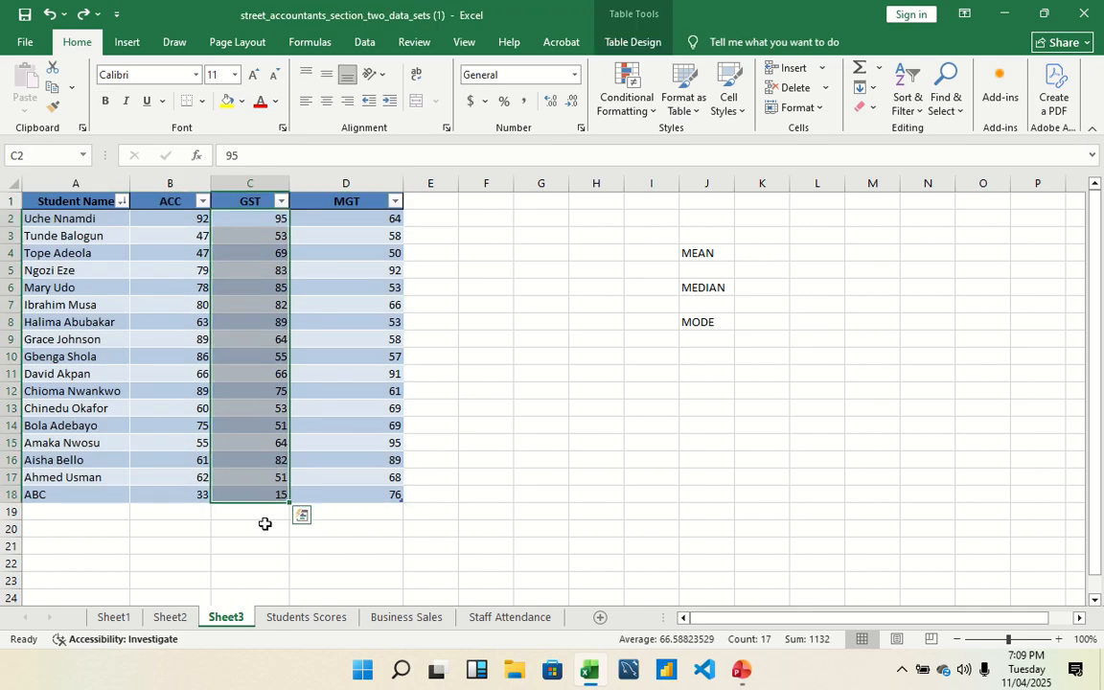
click(259, 507)
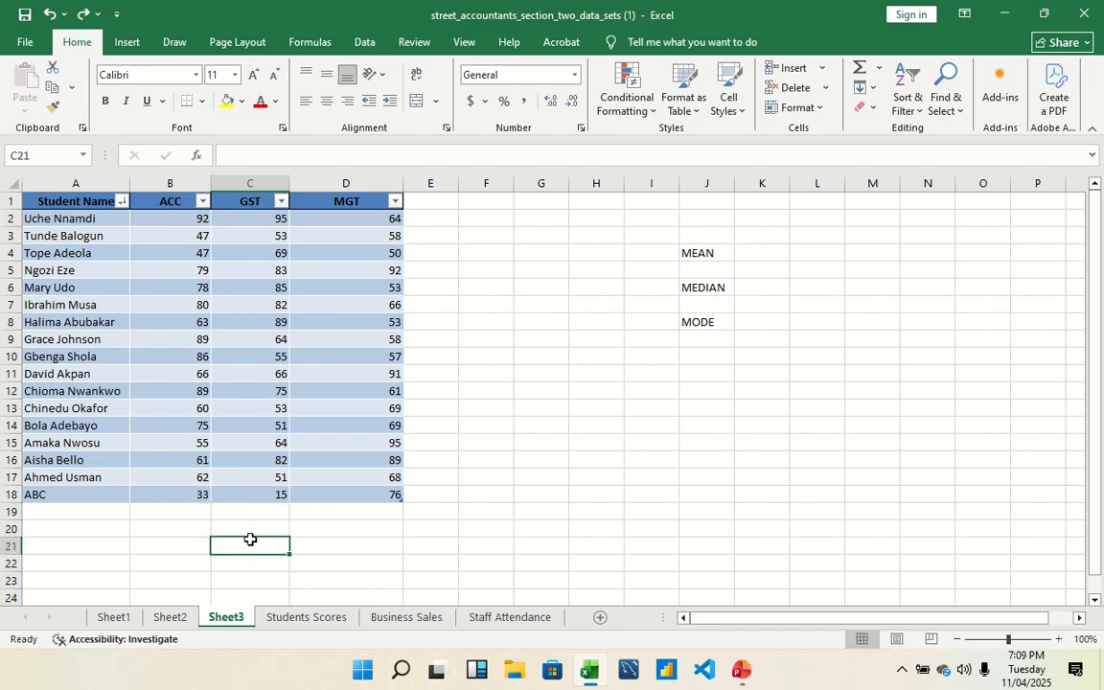
click(244, 534)
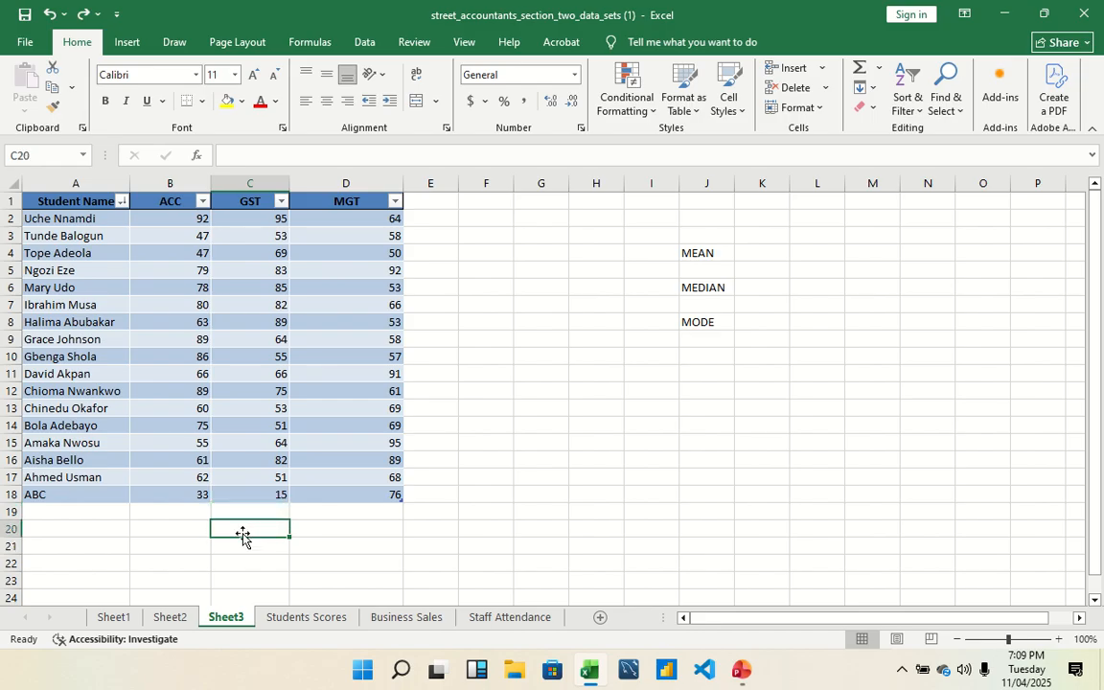
double_click(246, 527)
text(=me)
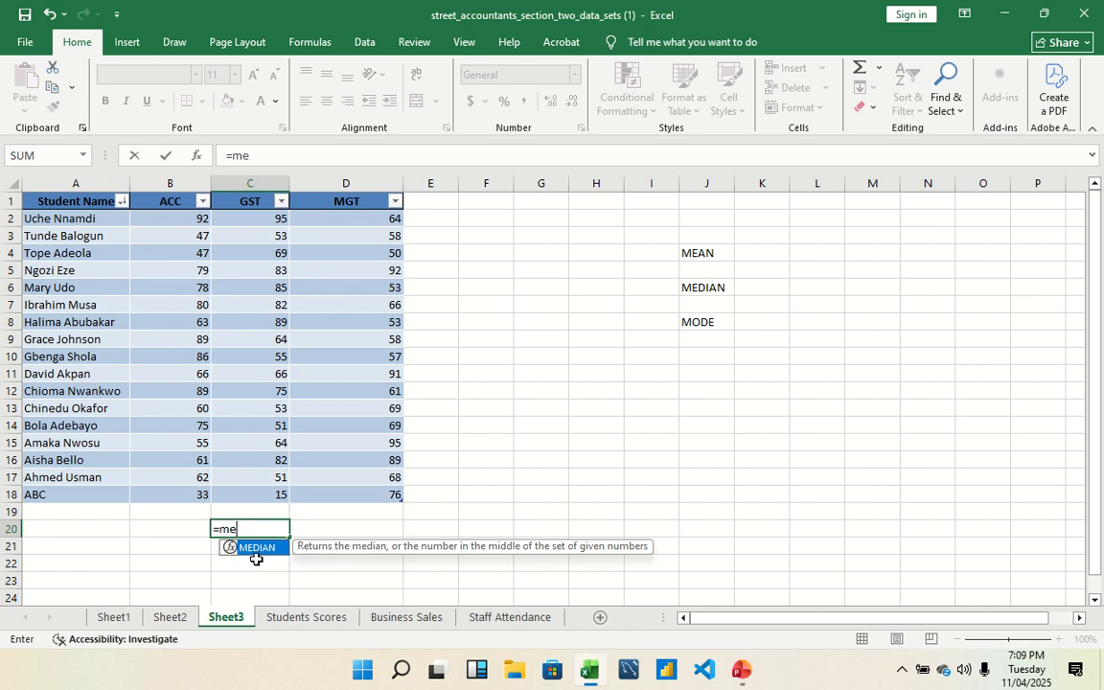
double_click(256, 548)
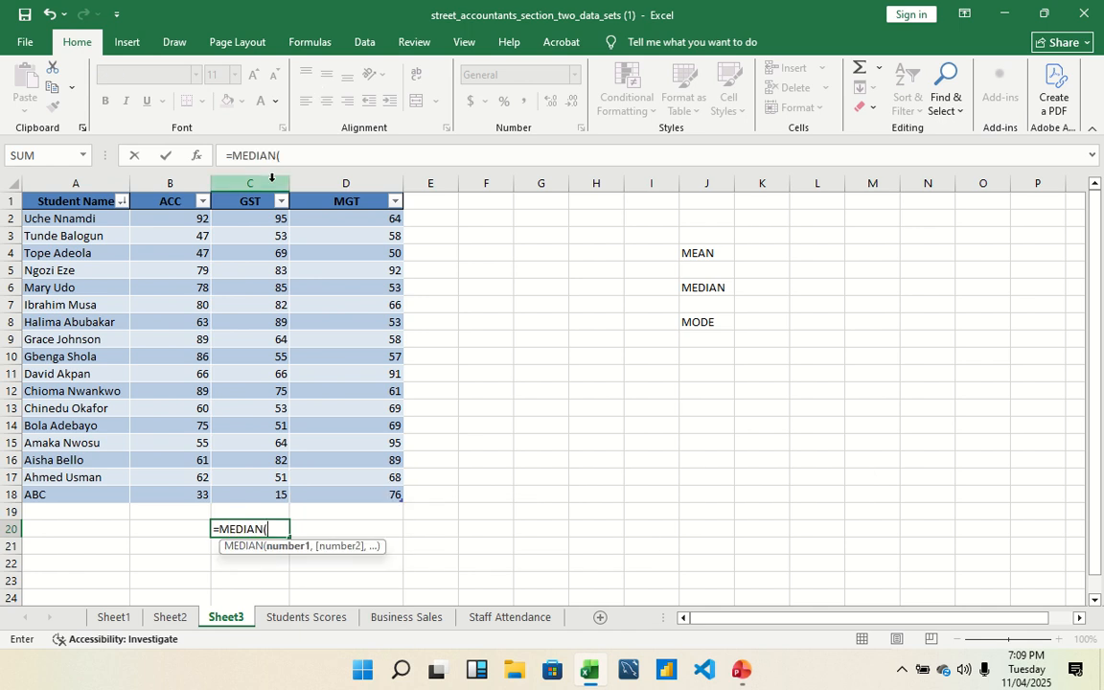
drag(264, 221, 259, 490)
text())
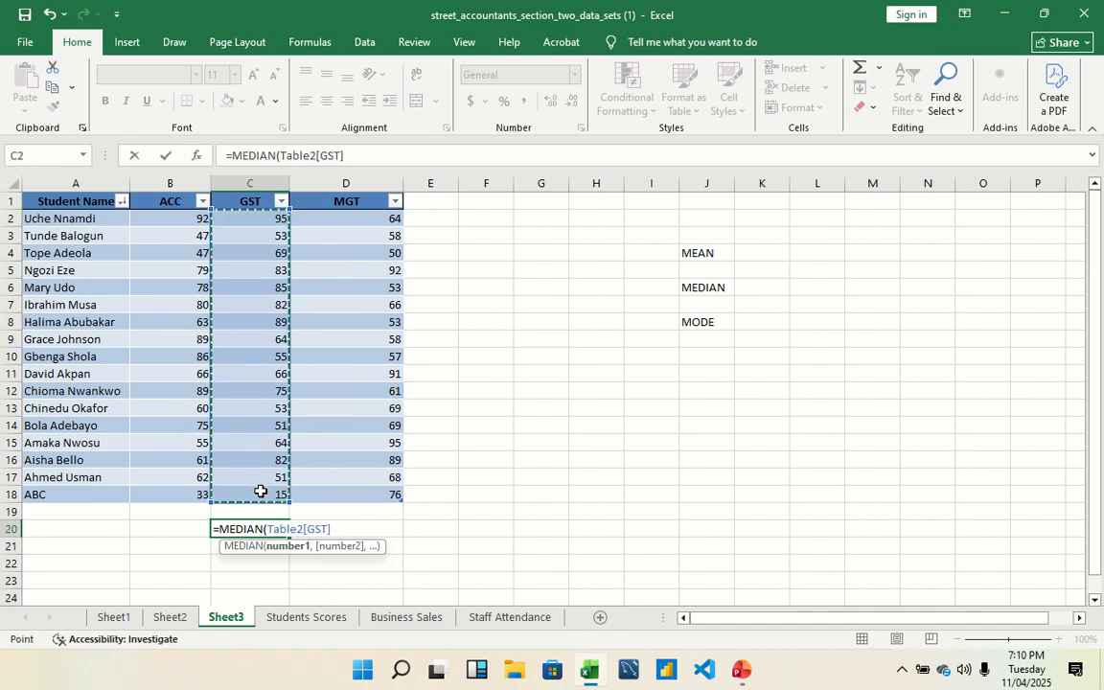
key(Return)
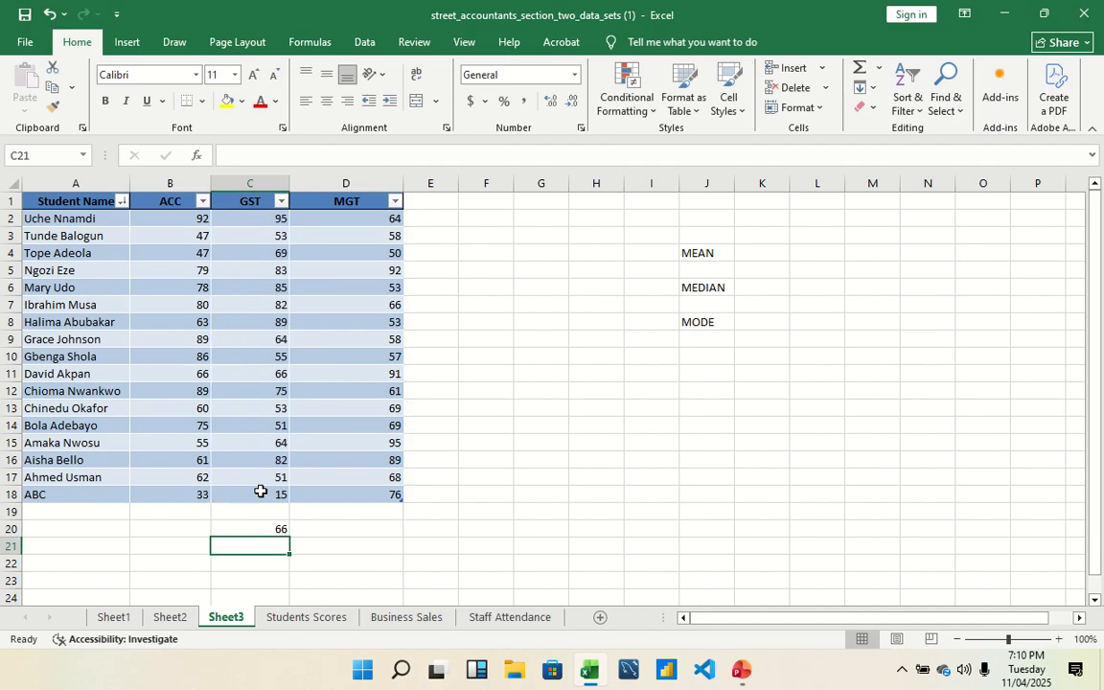
click(279, 528)
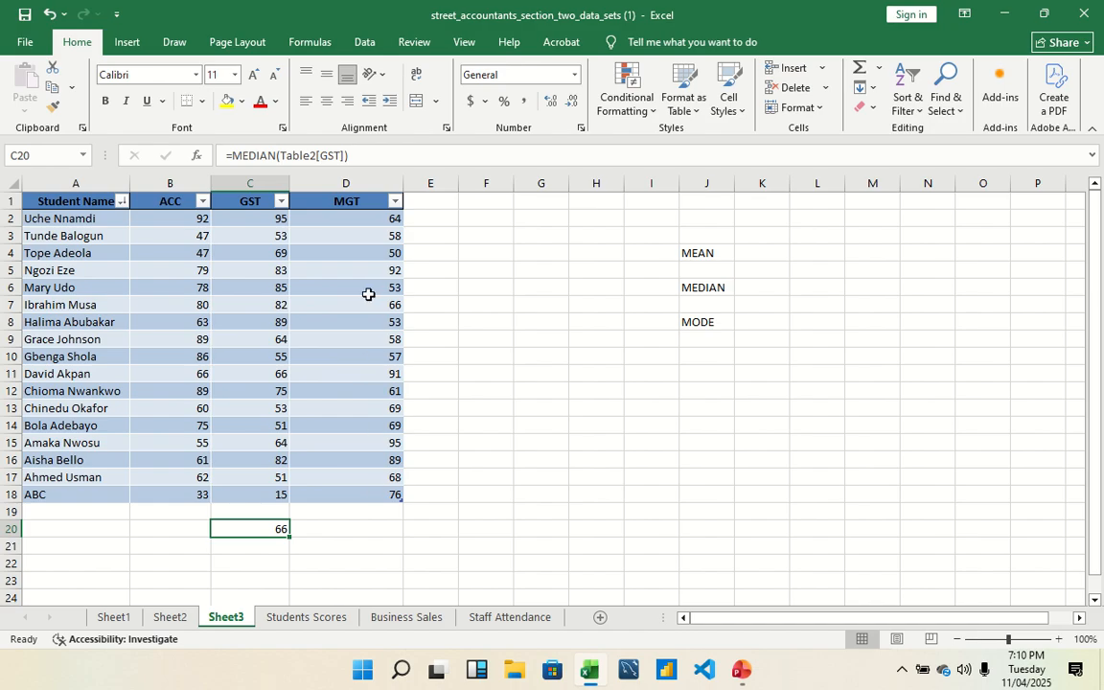
Step: Calculate the mode of the table's MGT scores in D20 with the MODE.SNGL function
double_click(379, 526)
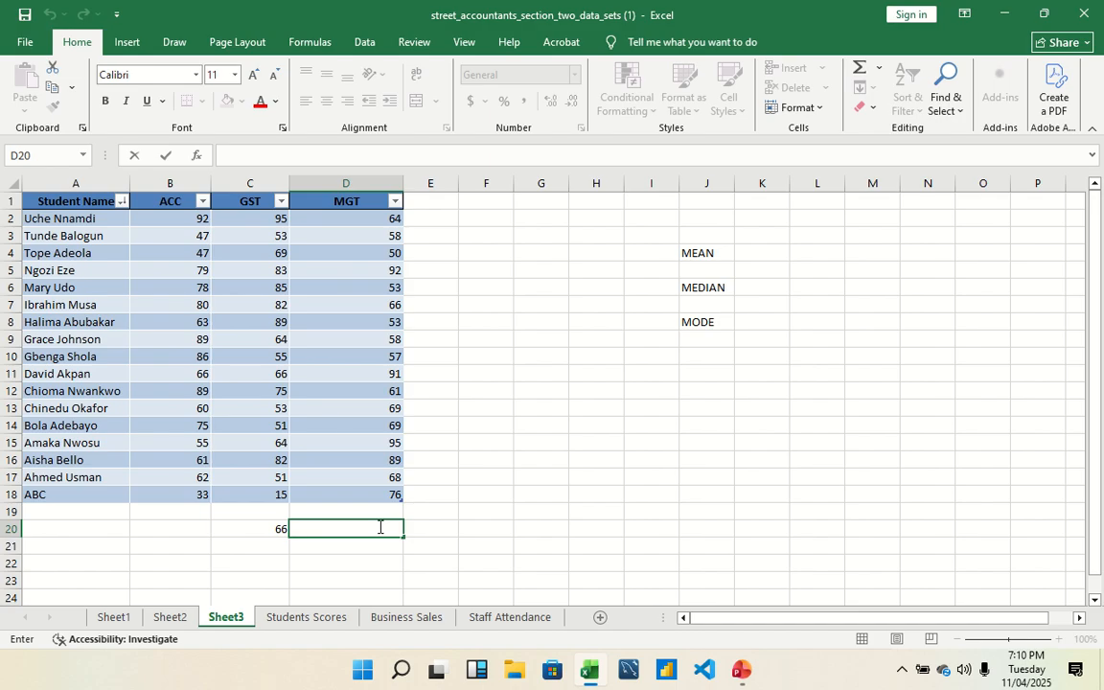
text(=)
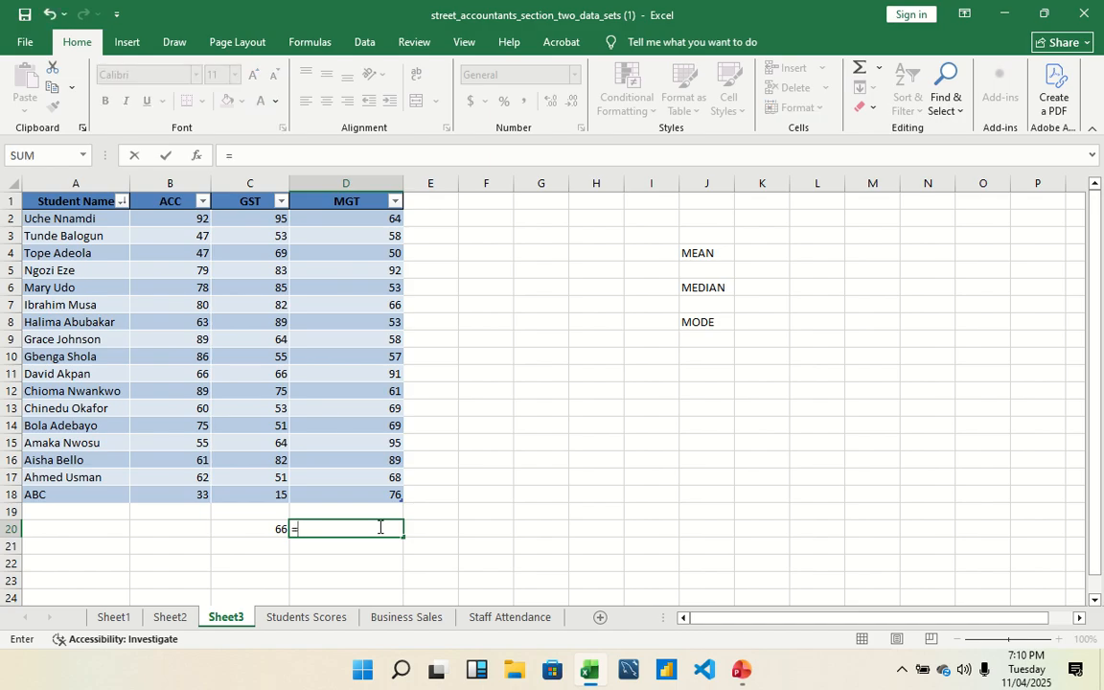
text(mode)
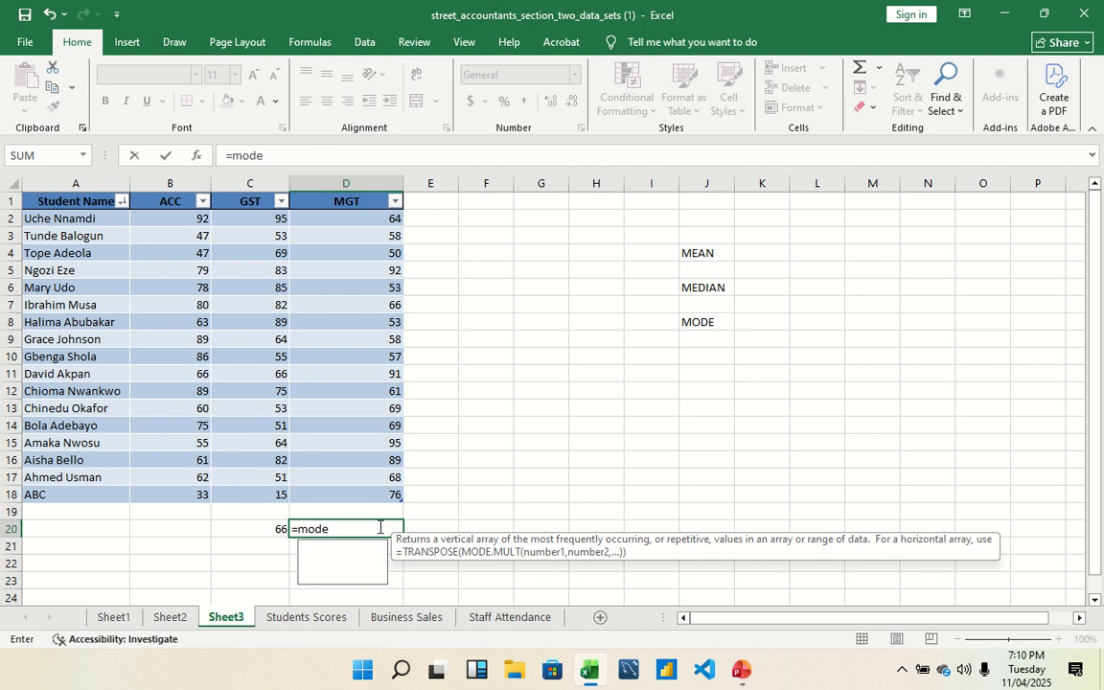
key(BackSpace)
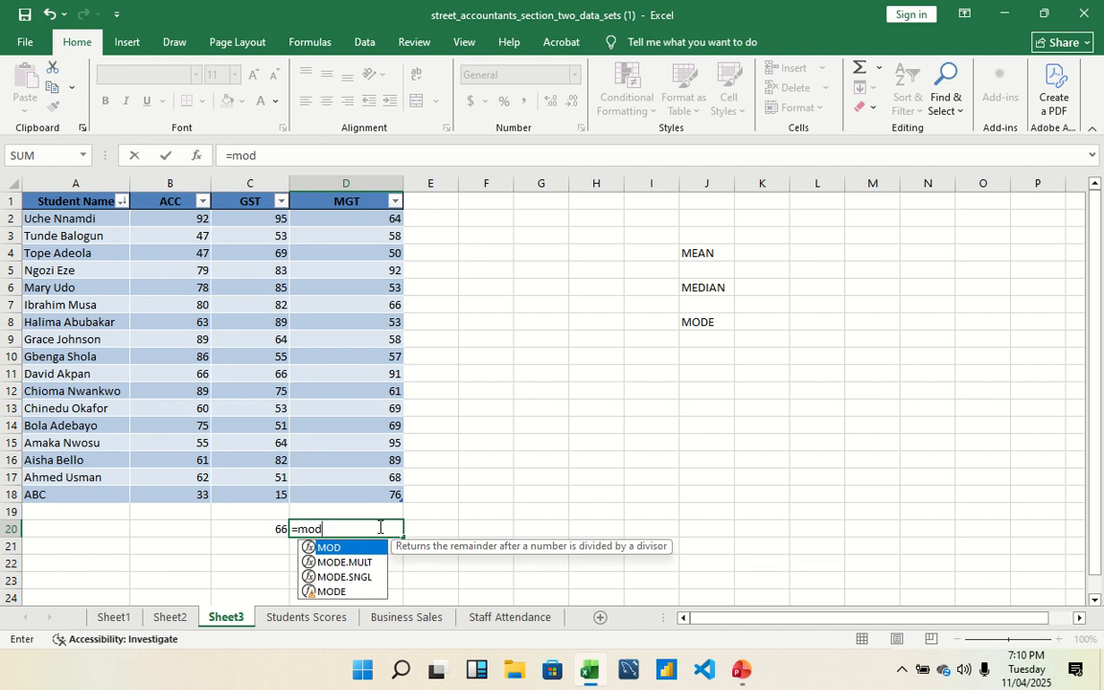
double_click(345, 578)
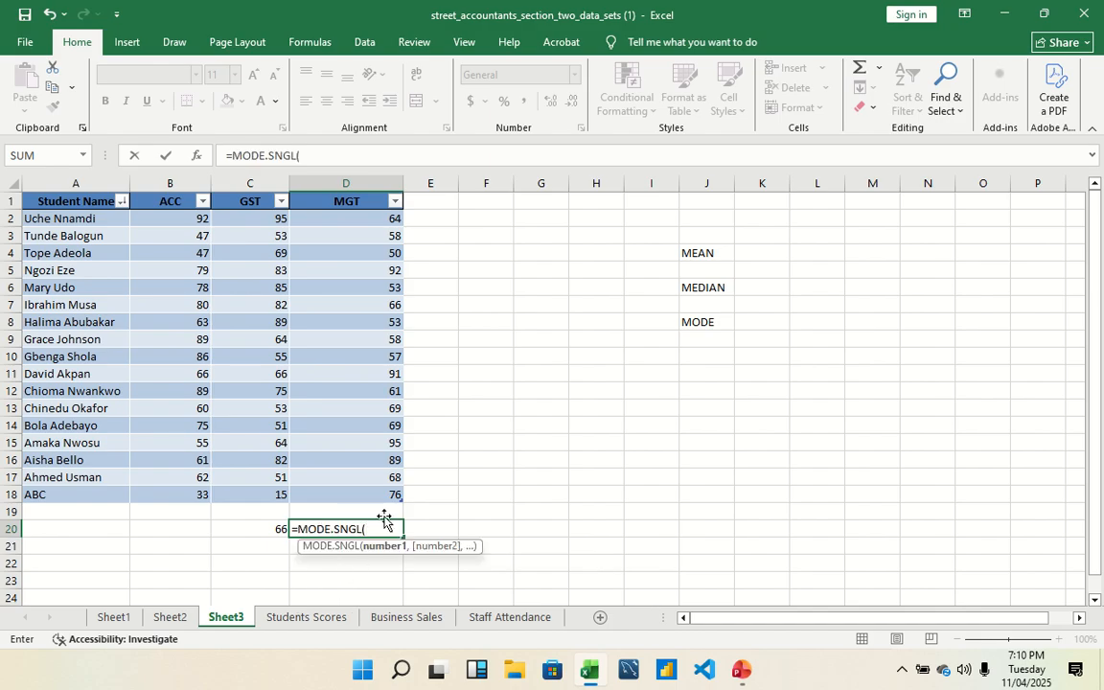
drag(353, 220, 370, 491)
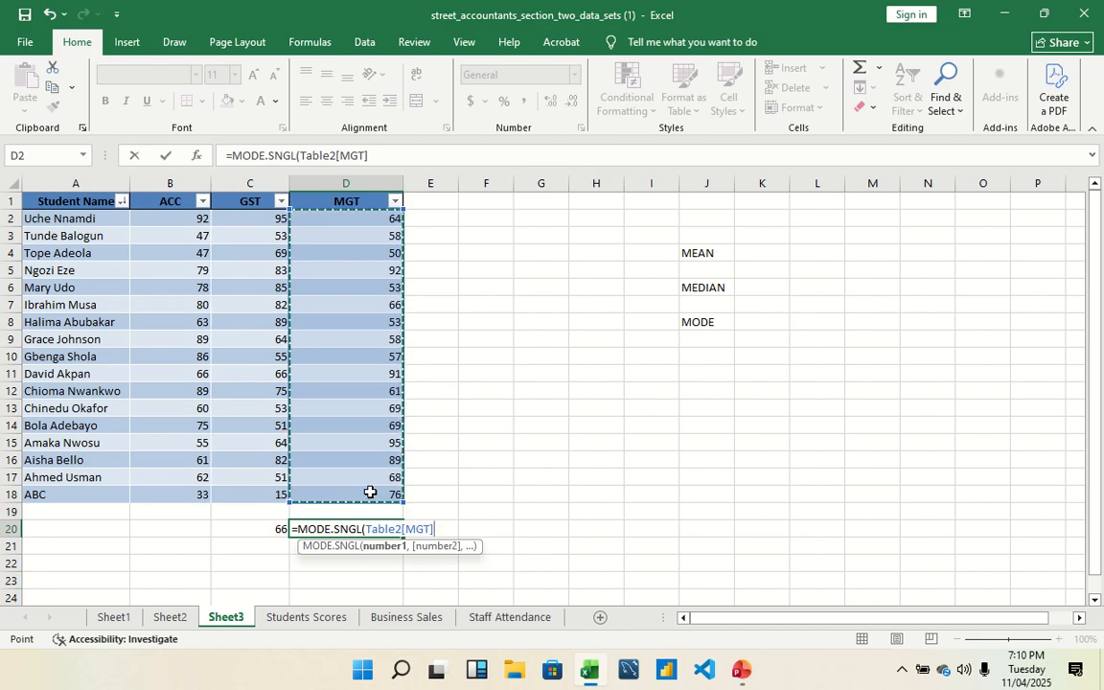
text())
key(Return)
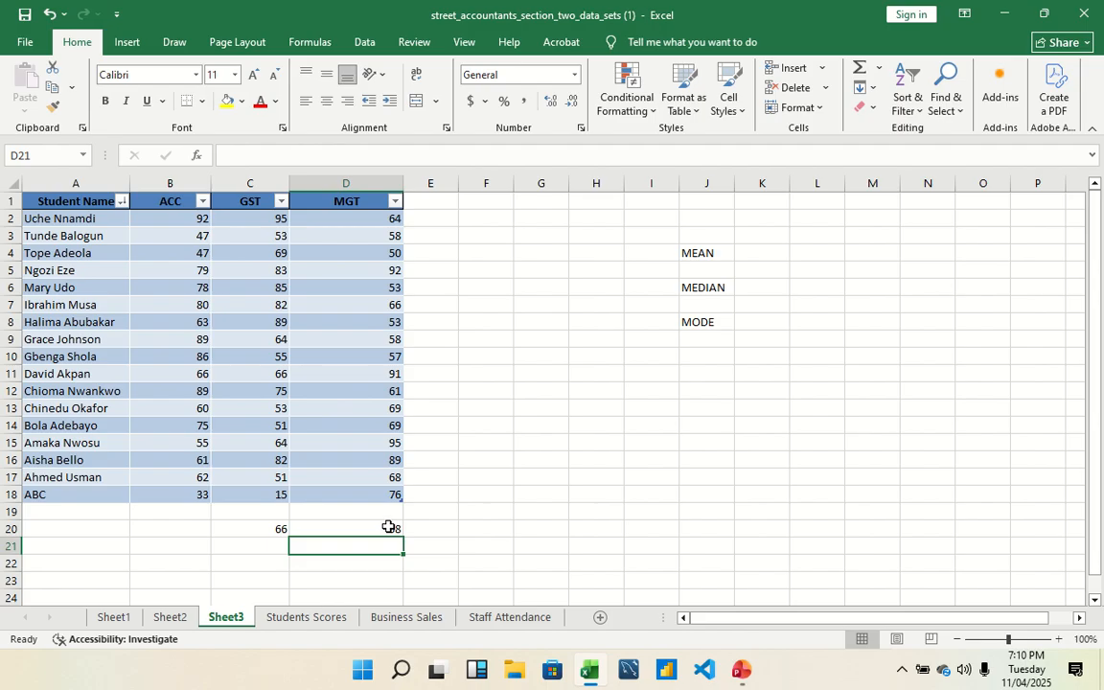
click(387, 527)
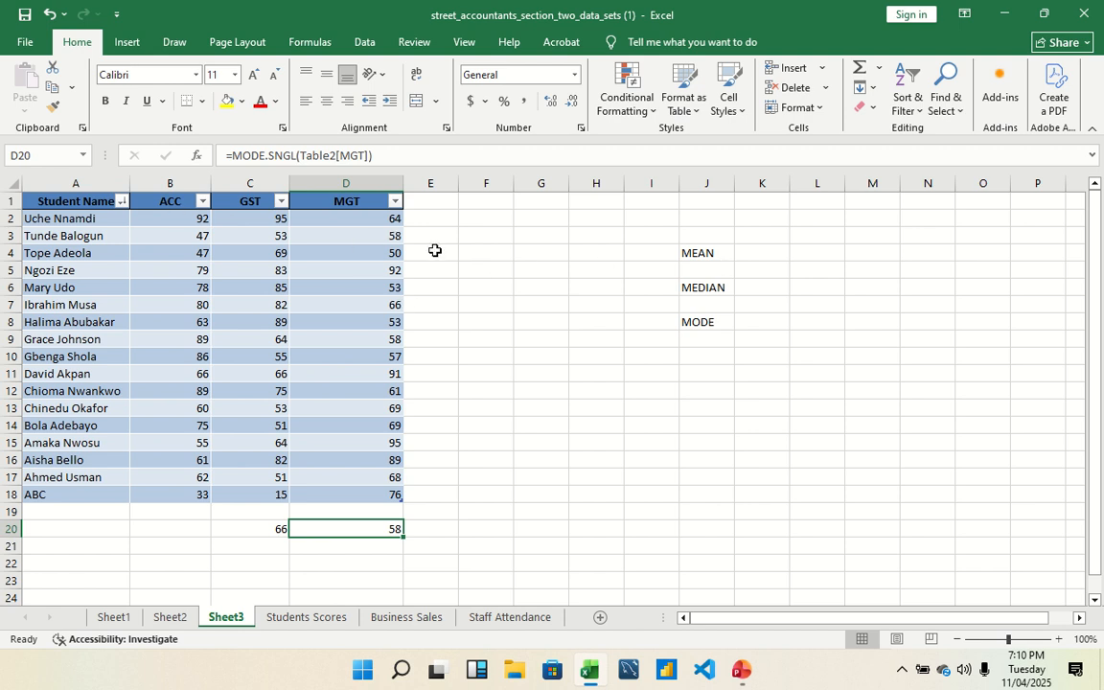
Step: Copy the student data rows A2:D18 without the headers and paste them starting at H3
drag(59, 216, 345, 489)
key(ctrl+c)
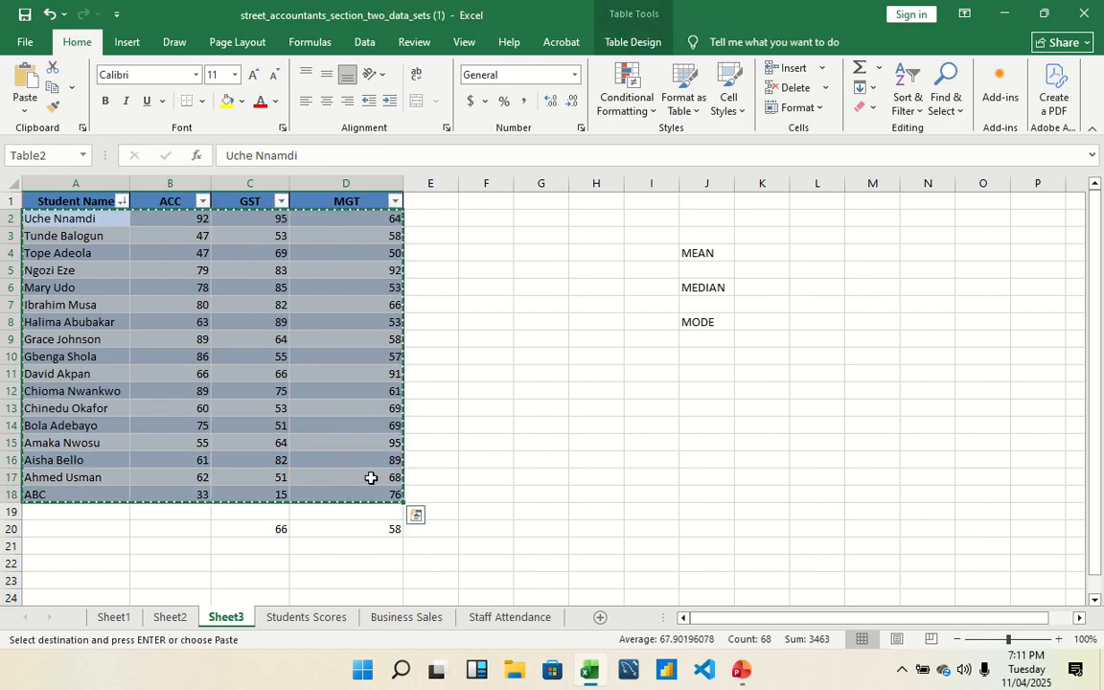
drag(615, 240, 899, 498)
key(ctrl+v)
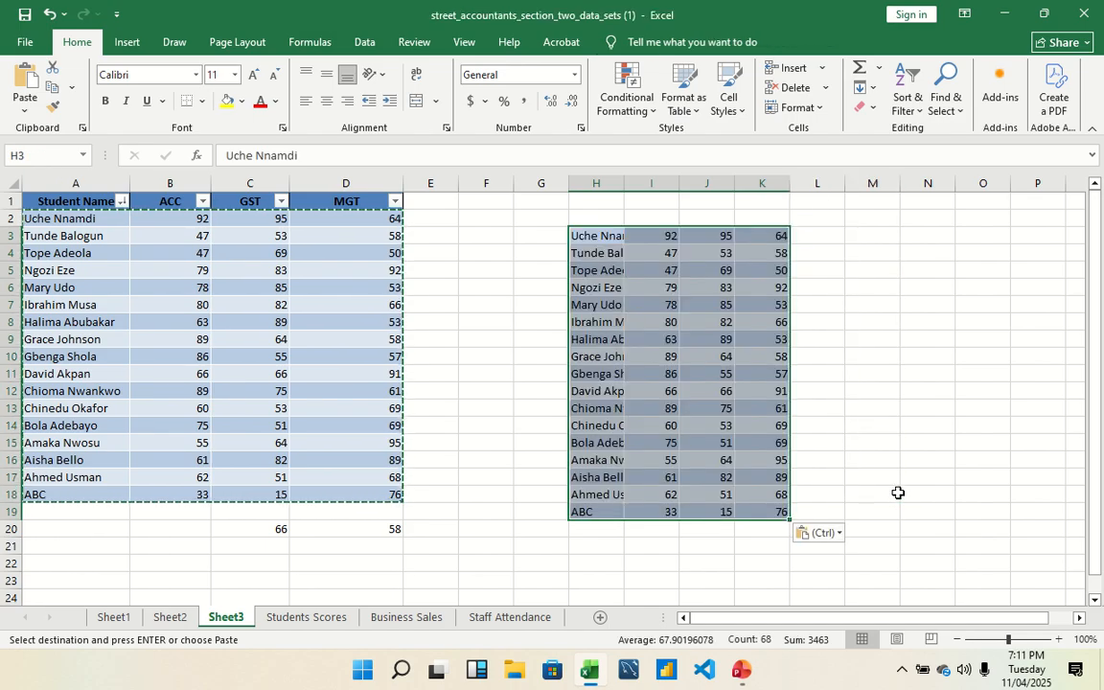
click(575, 406)
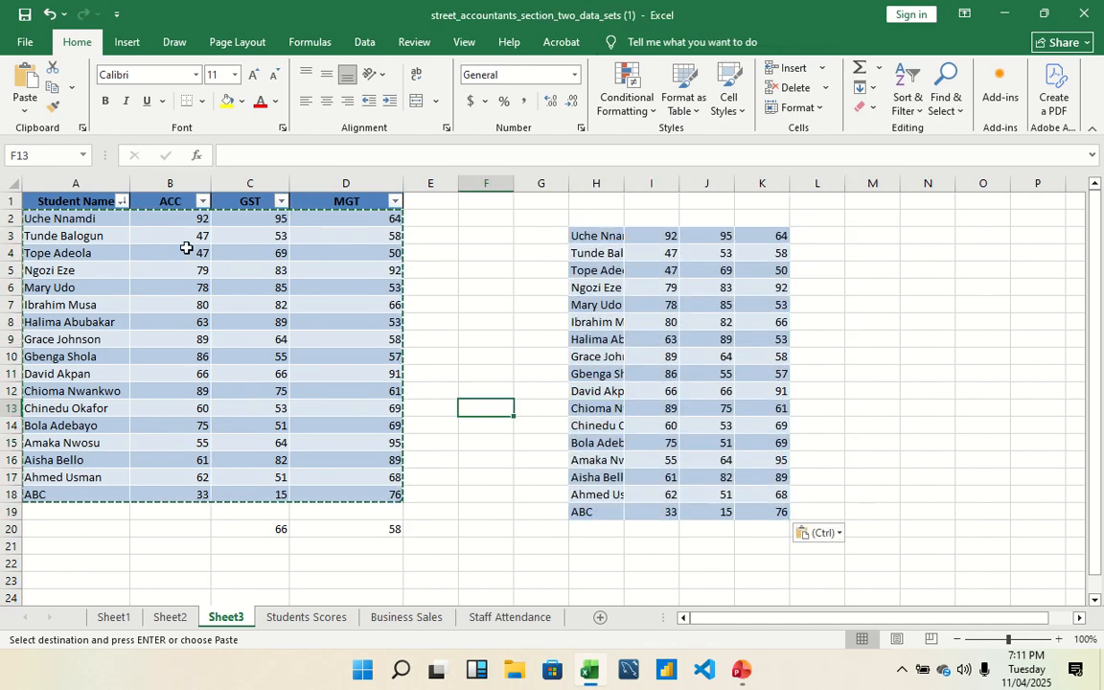
Step: Clear the GST score in C9, then the contents of all the original table's data rows A2:D18
click(102, 223)
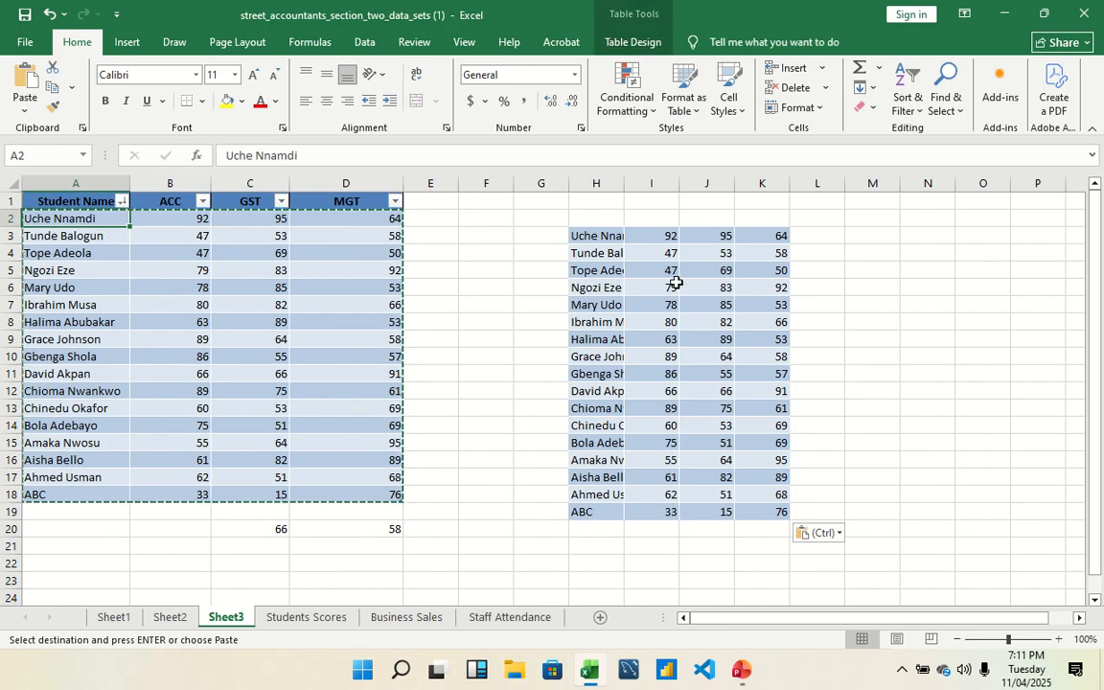
right_click(270, 338)
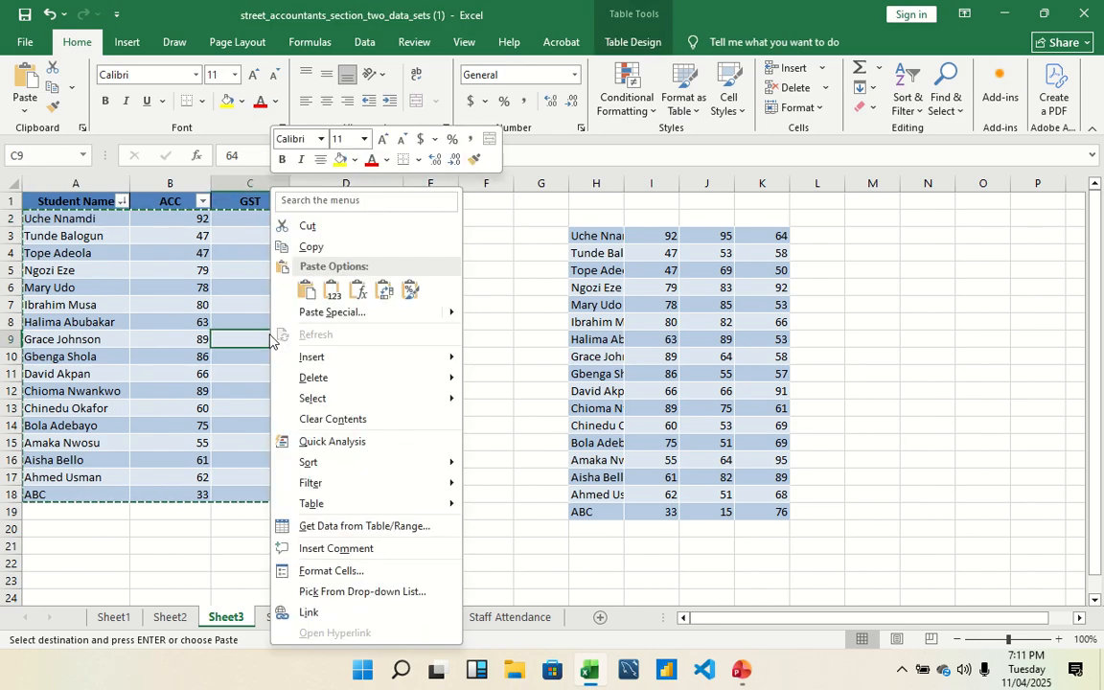
click(317, 420)
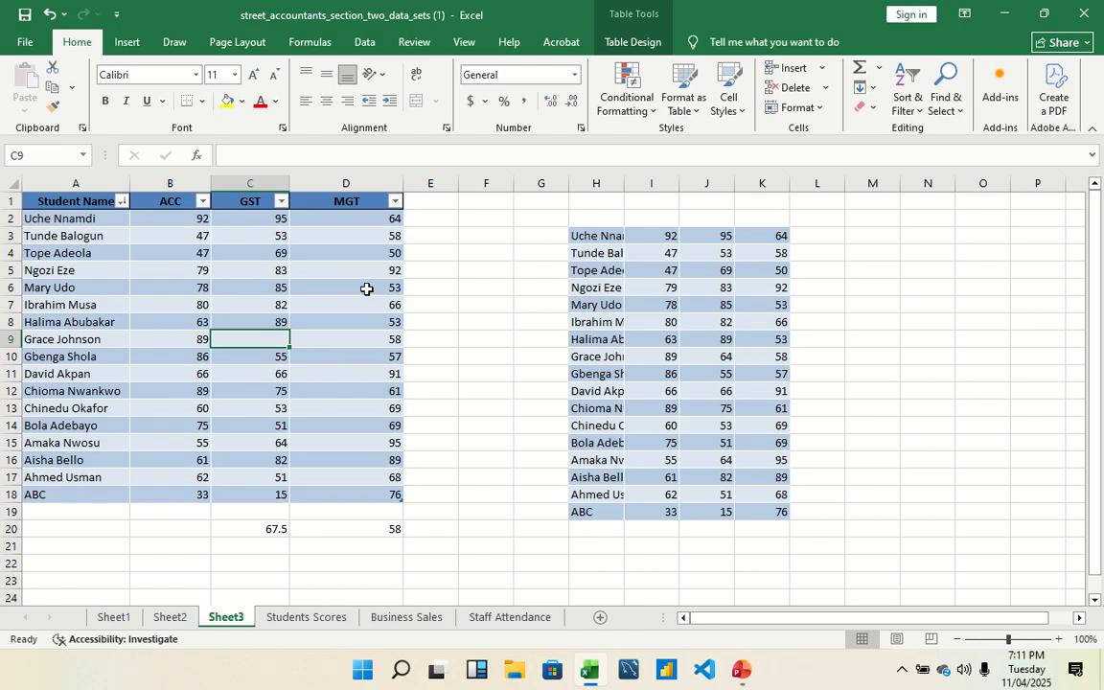
drag(48, 191, 369, 414)
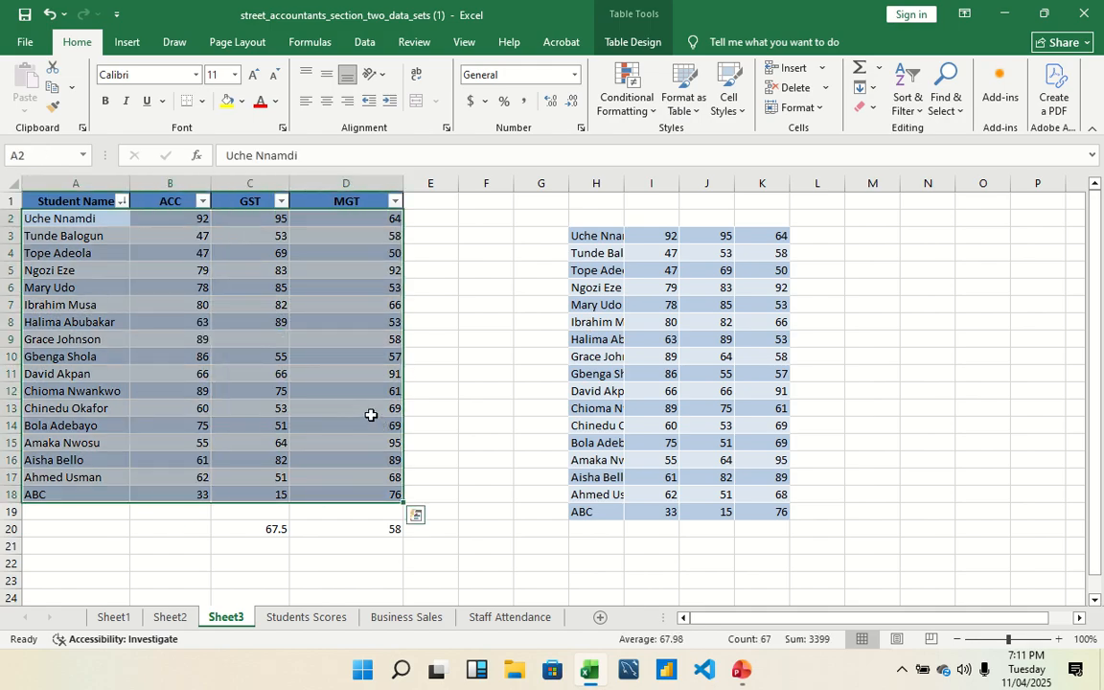
right_click(370, 414)
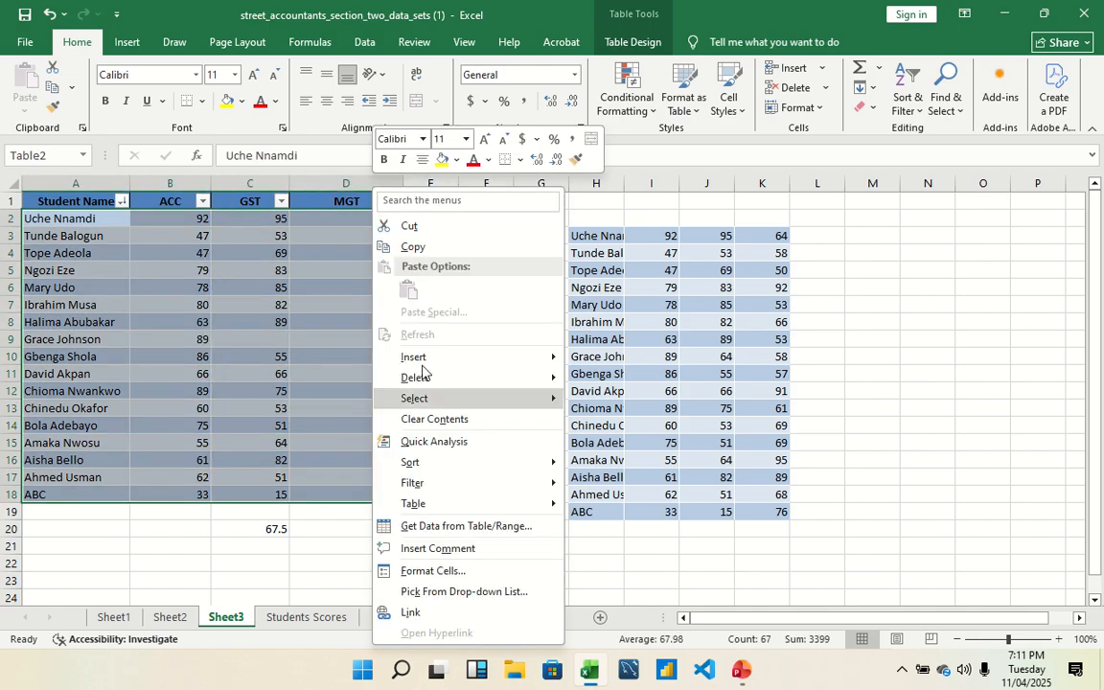
click(442, 420)
click(343, 303)
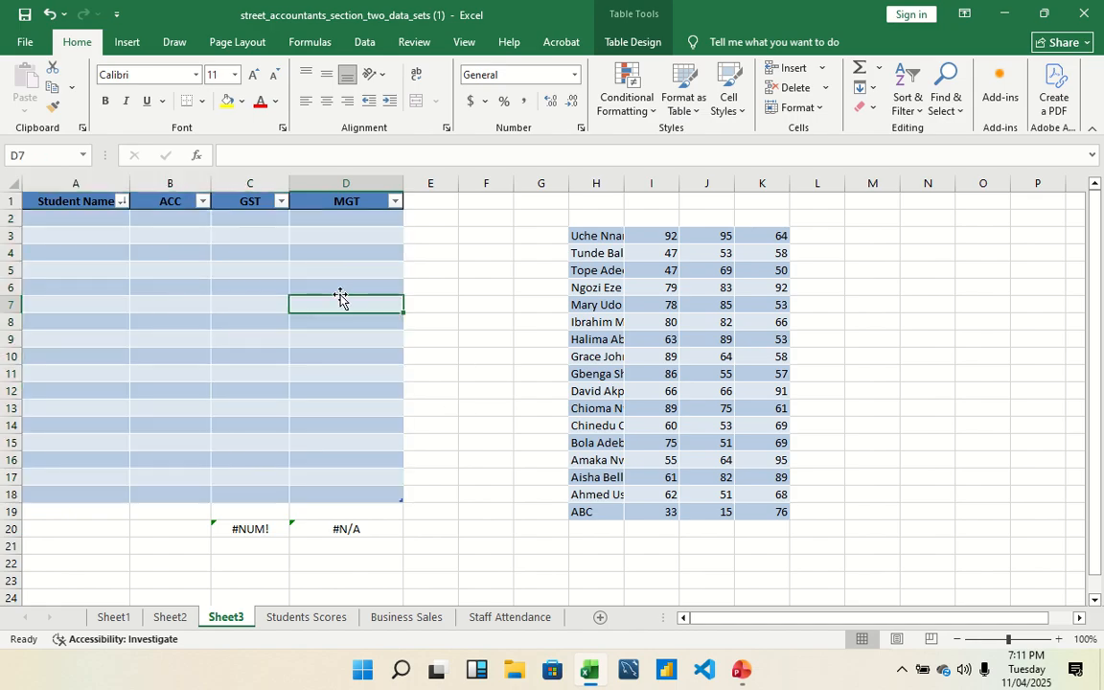
Step: Delete all columns of the emptied original table, A1:D18, including its header row
drag(67, 204, 363, 500)
right_click(355, 451)
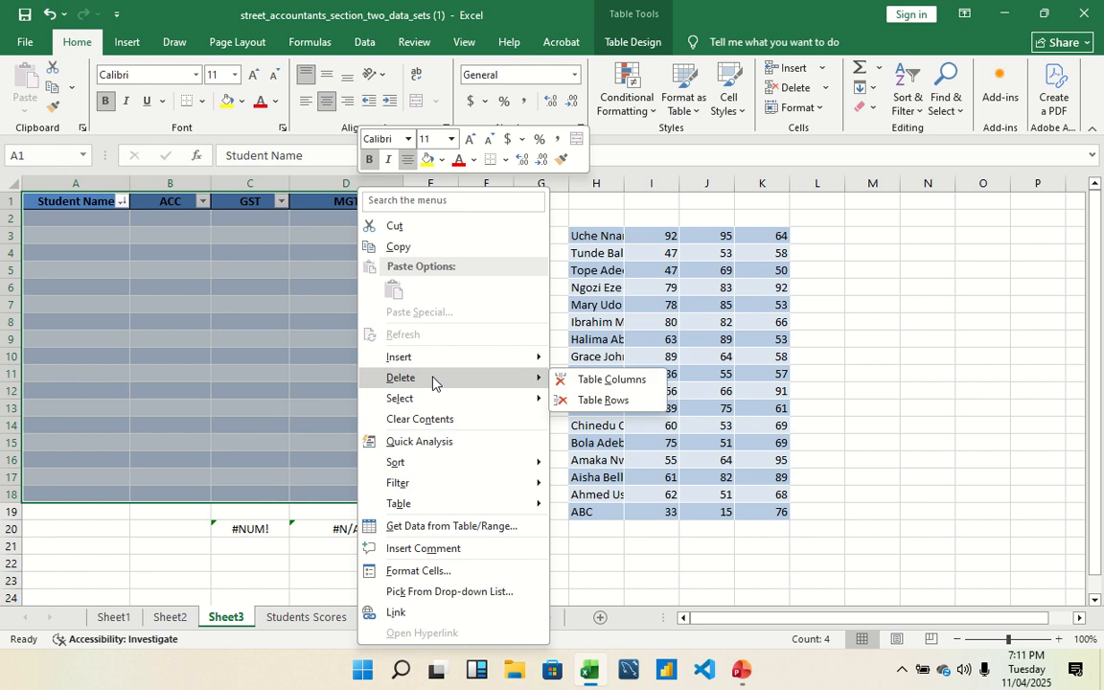
key(Escape)
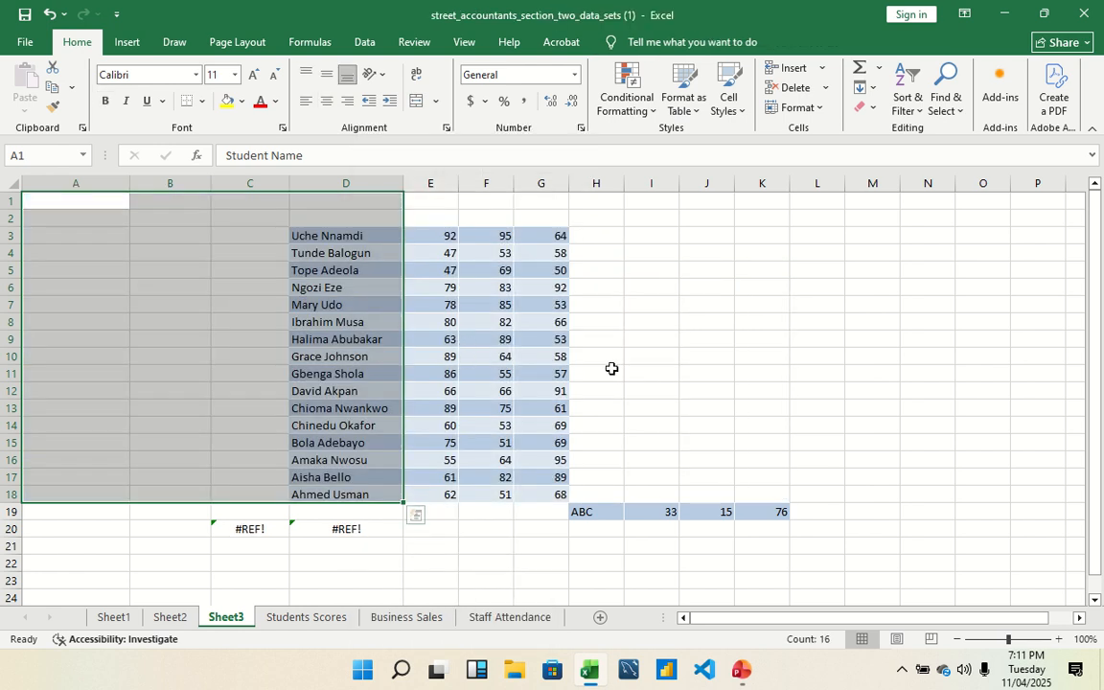
click(652, 360)
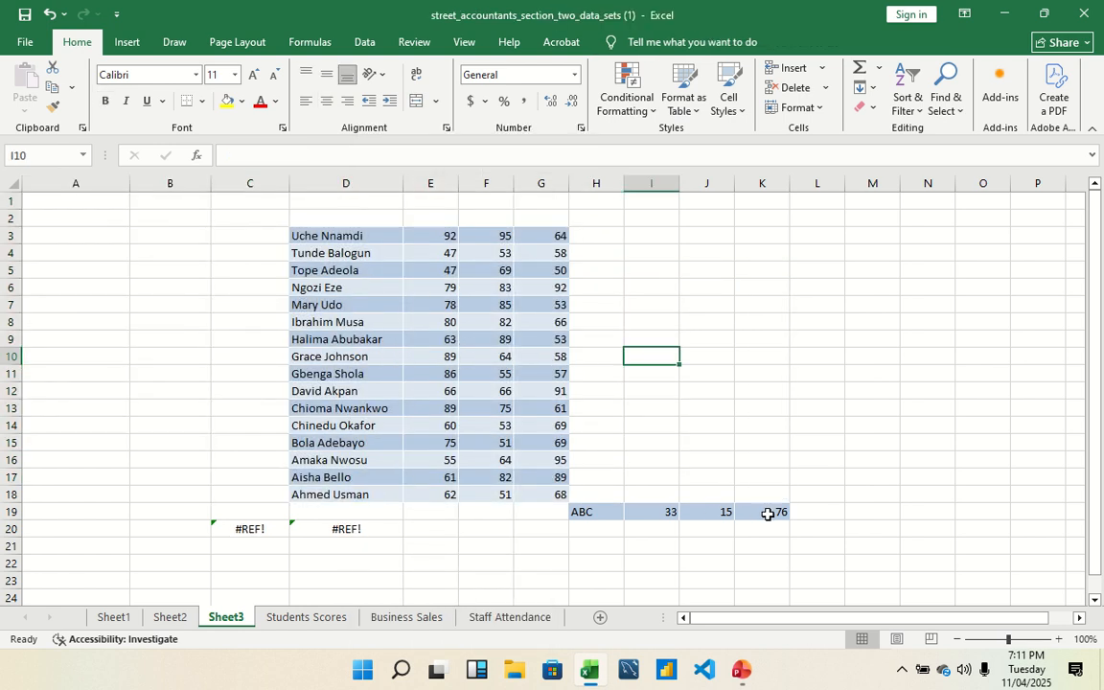
Step: Clear the contents of the stray ABC record in row 19, across G19:K19
drag(565, 513, 778, 512)
right_click(734, 518)
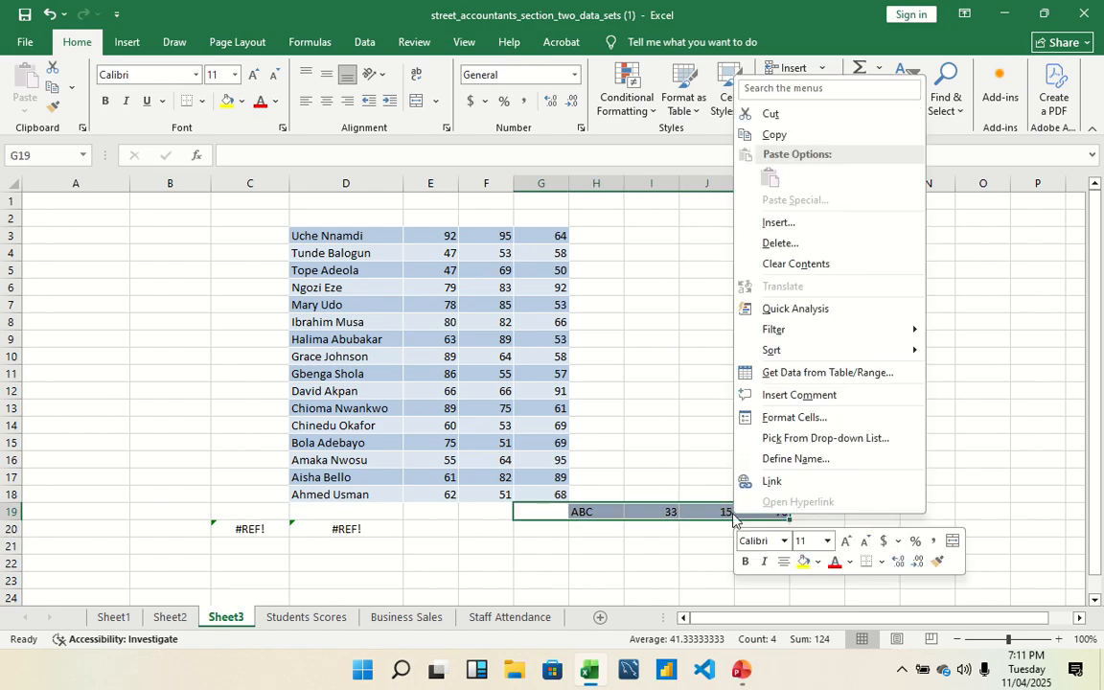
click(810, 263)
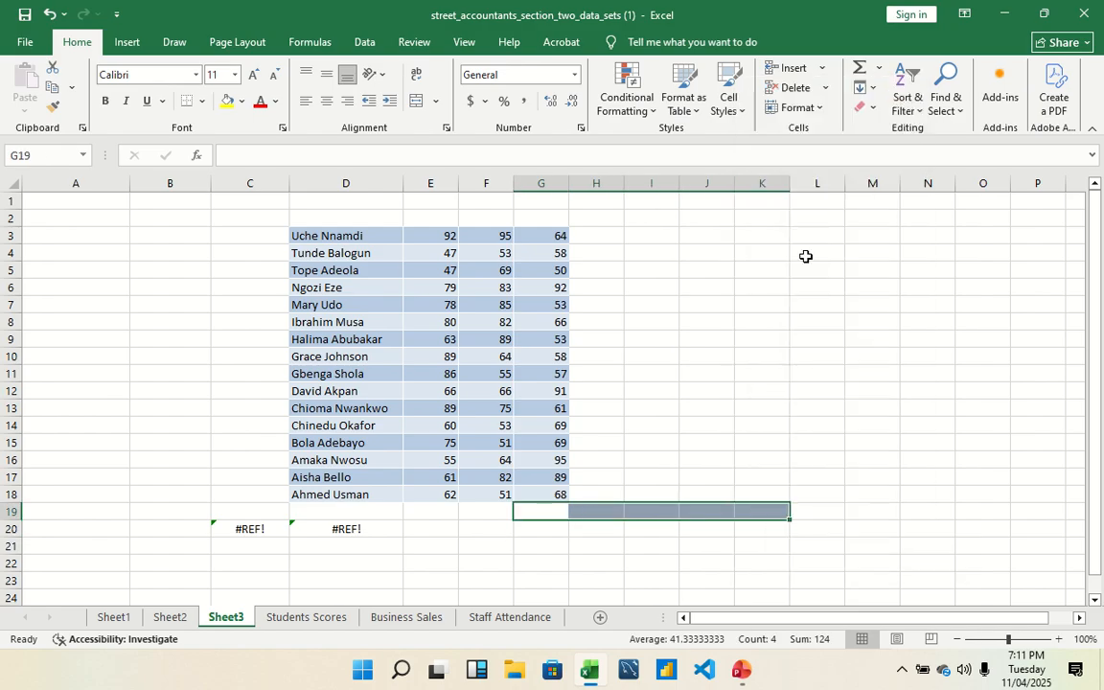
click(594, 412)
drag(161, 533, 460, 545)
click(460, 545)
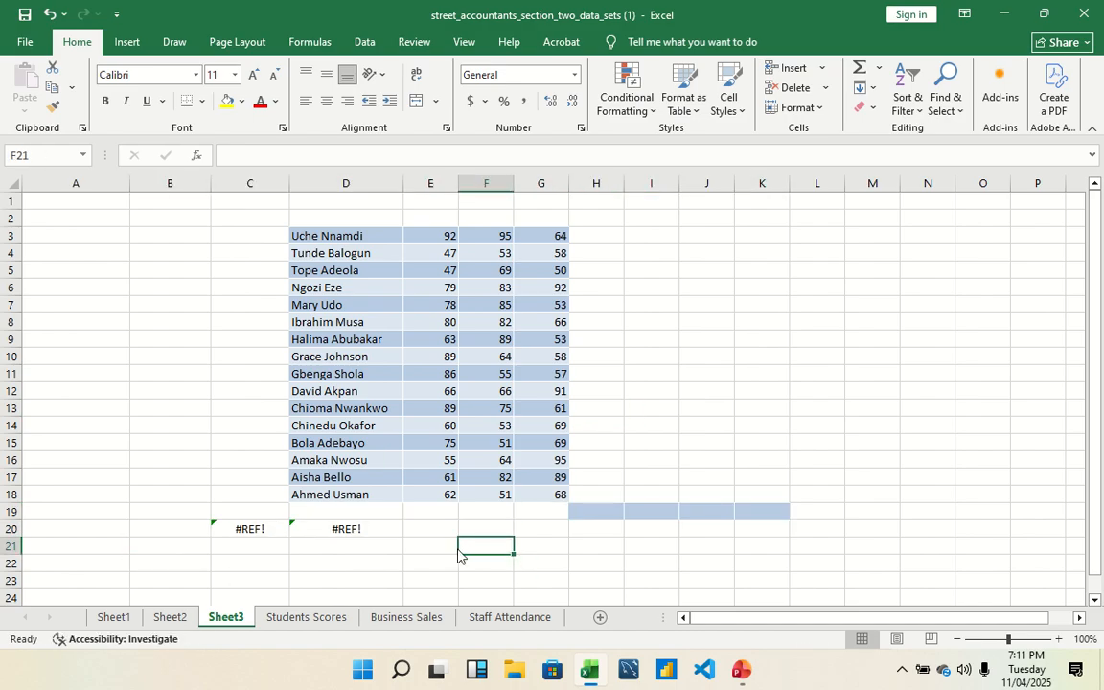
click(652, 546)
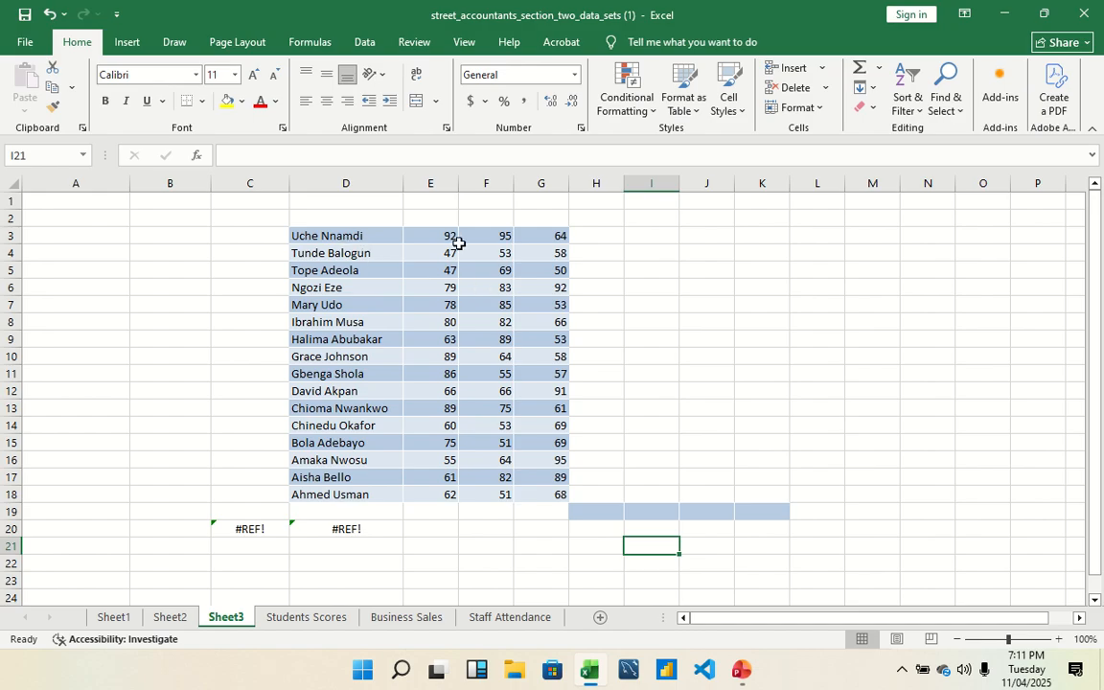
Step: Highlight the scores greater than 50 in E3:E18 with Green Fill with Dark Green Text using a Greater Than conditional formatting rule
drag(456, 239, 454, 495)
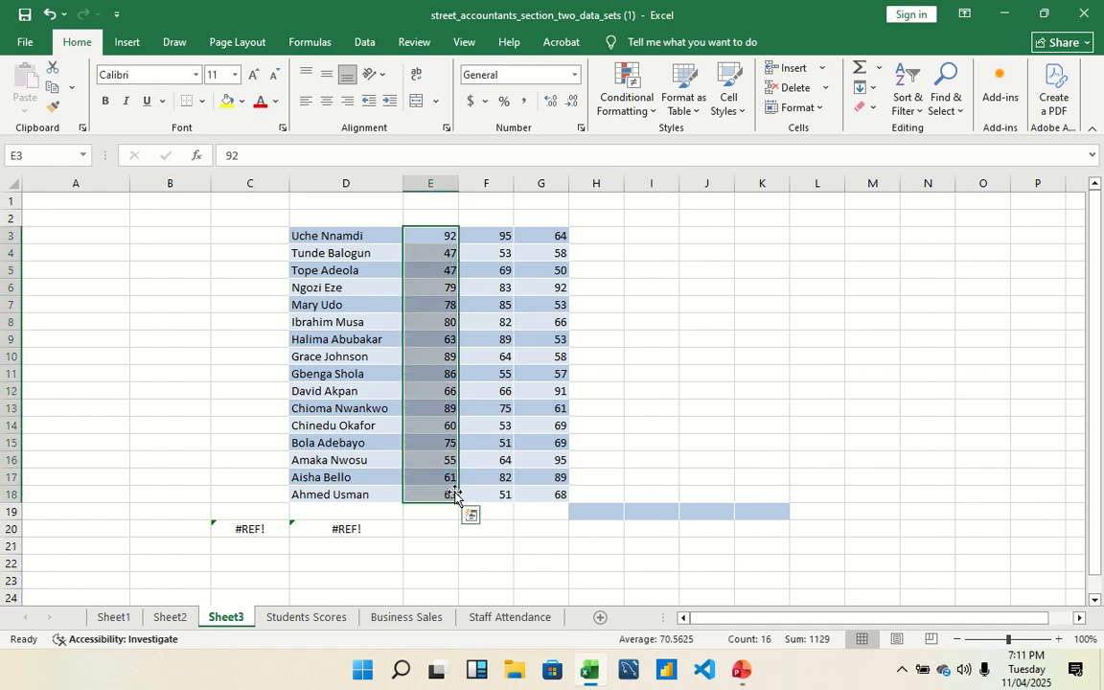
click(634, 86)
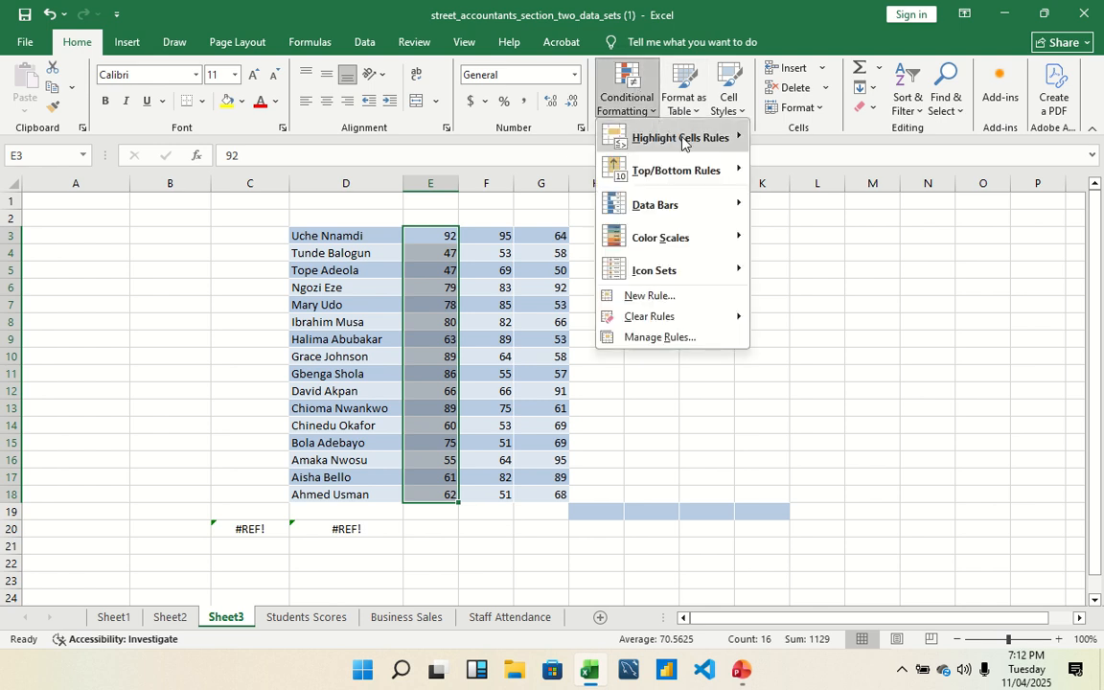
mouse_move(685, 144)
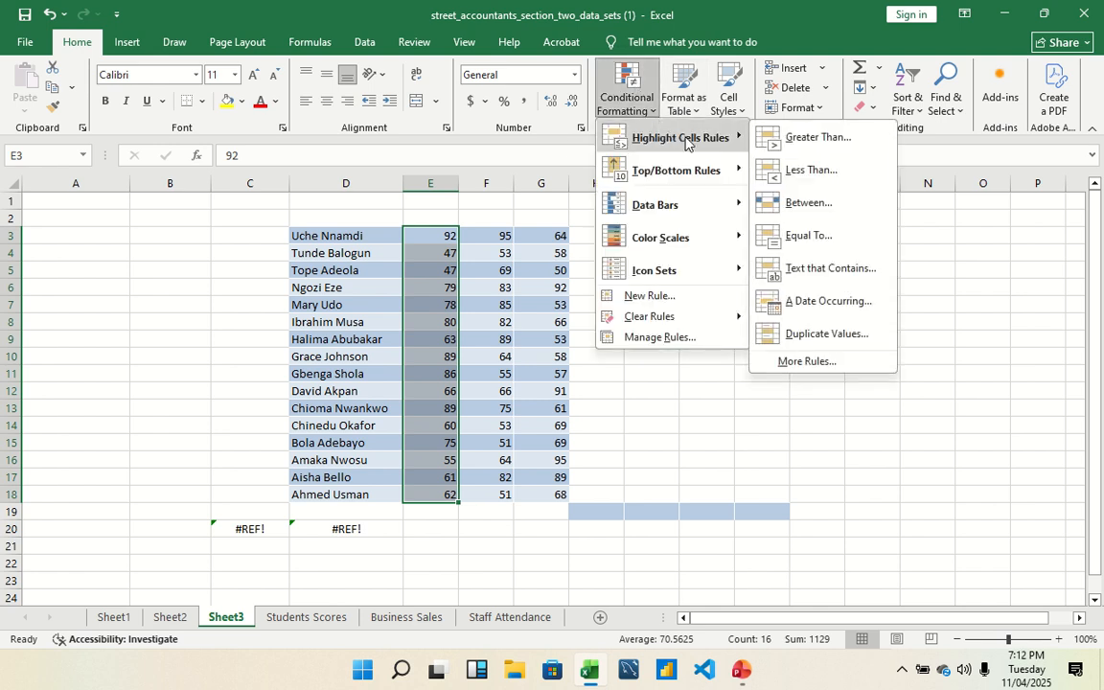
click(817, 137)
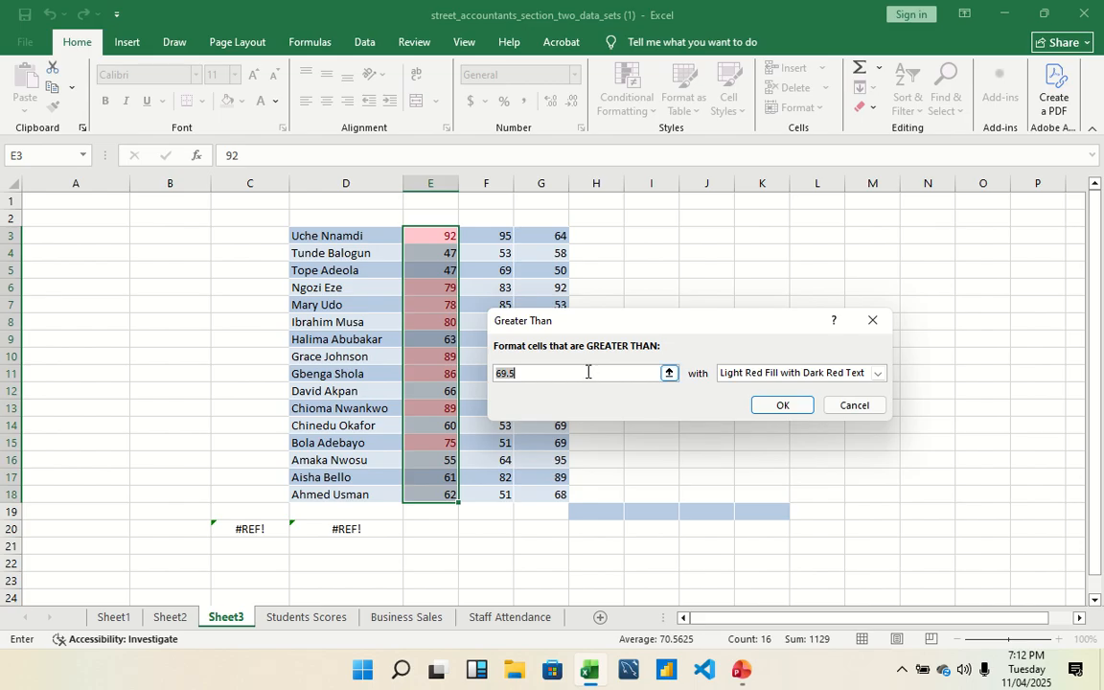
key(BackSpace)
text(50)
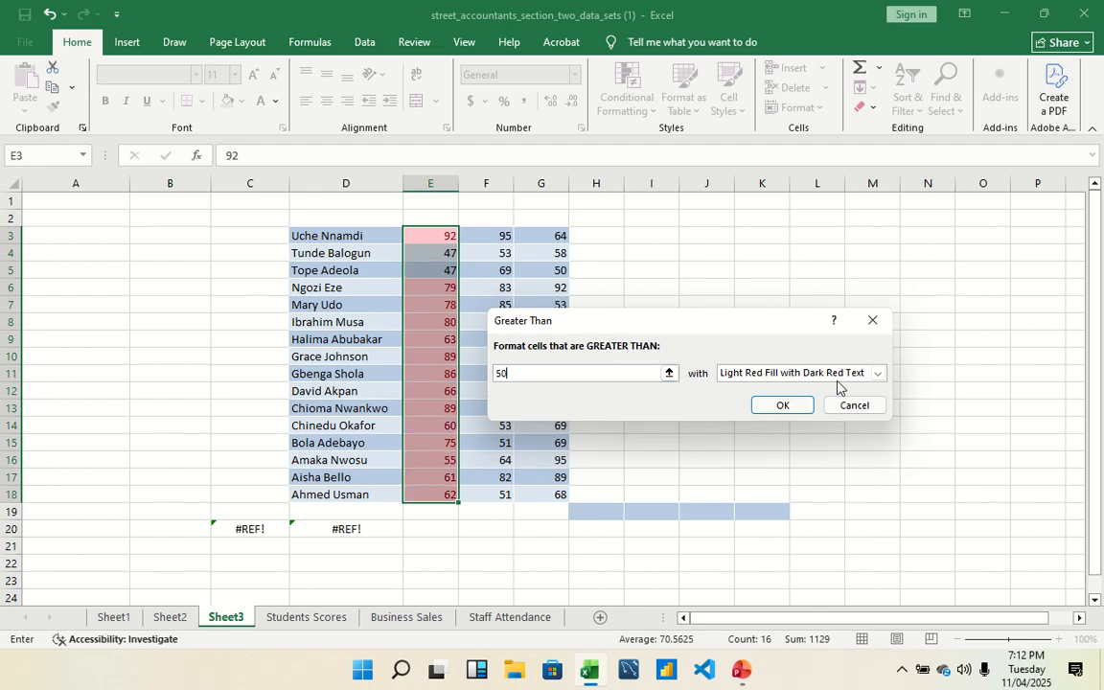
click(879, 377)
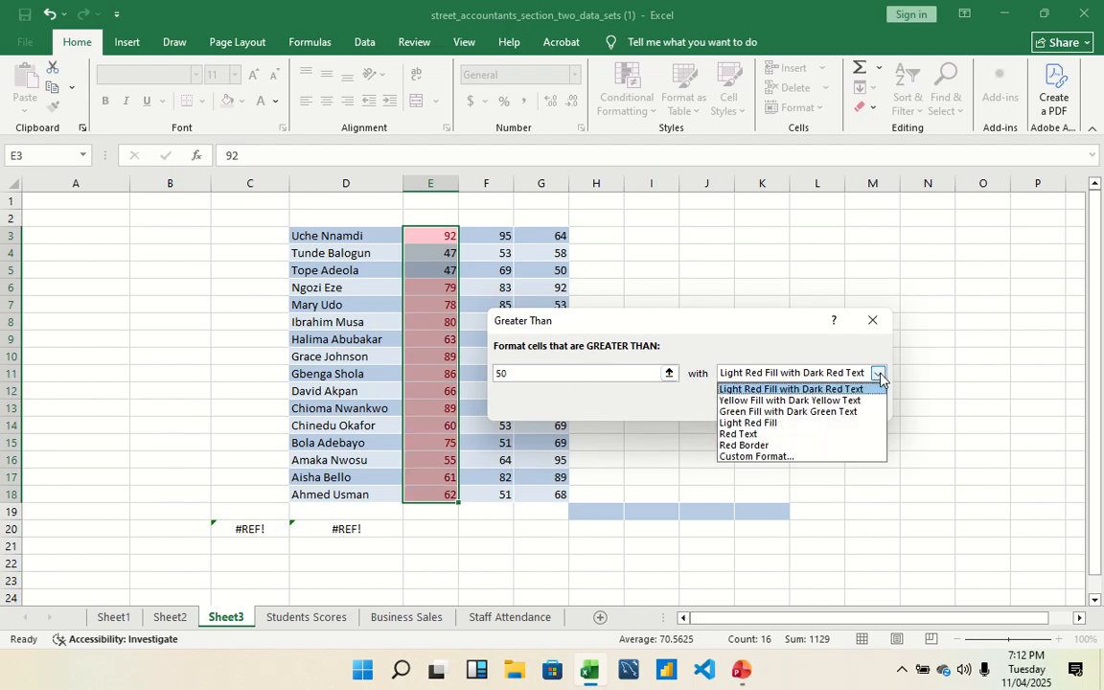
click(752, 412)
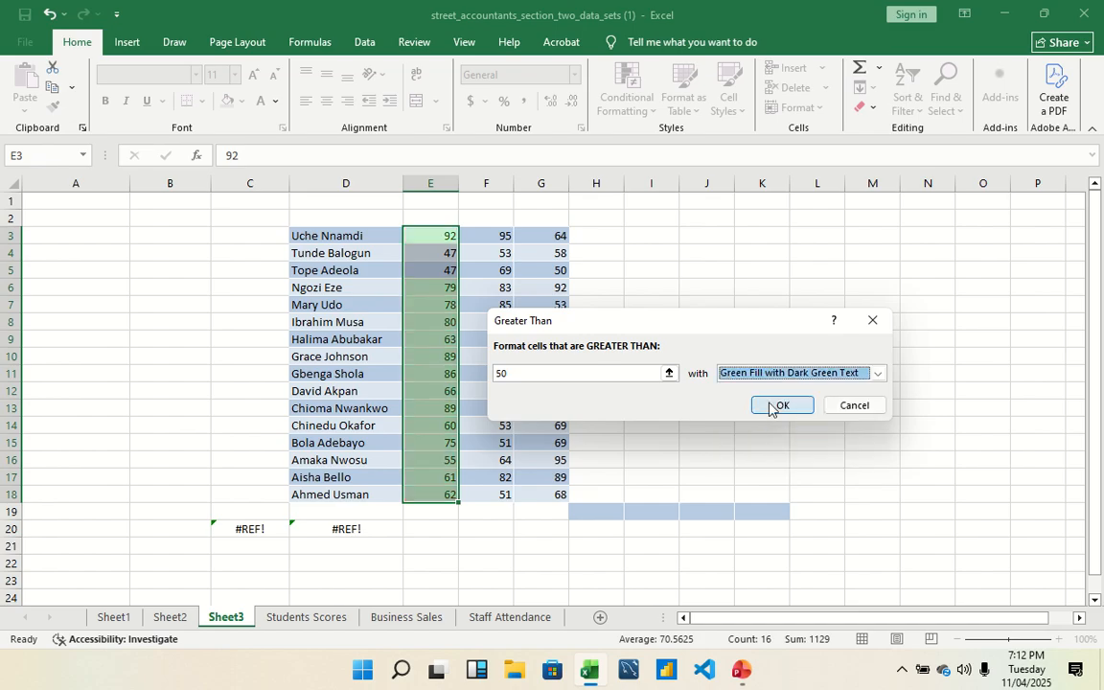
click(772, 403)
click(447, 320)
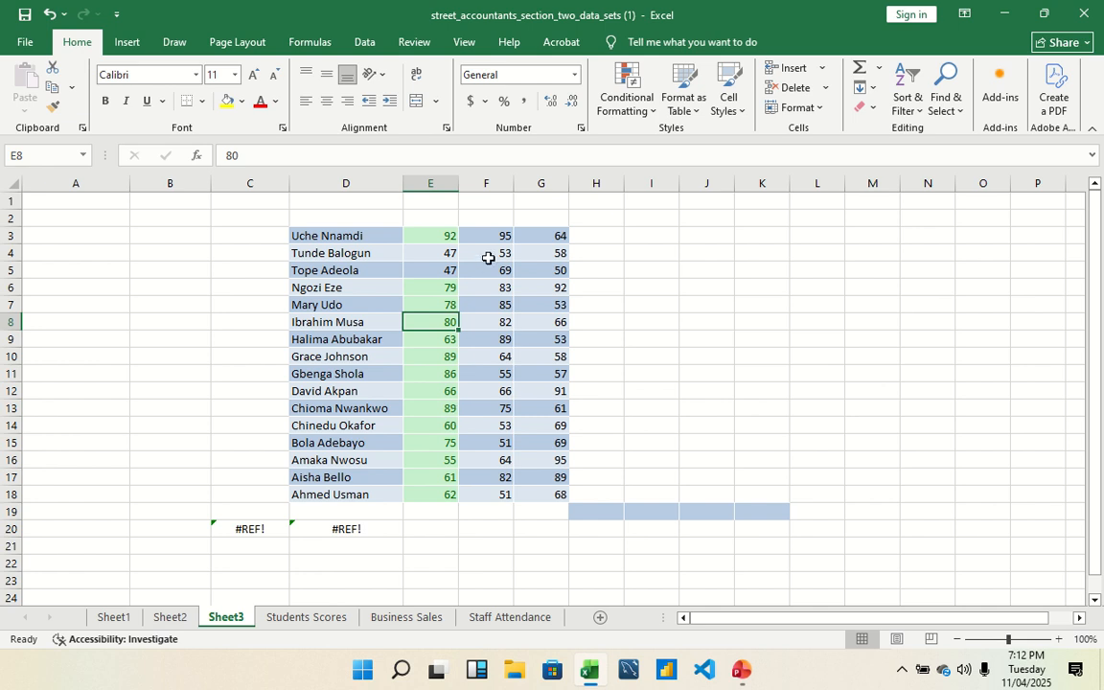
Step: Highlight the scores less than 60 in F3:F18 with Light Red Fill with Dark Red Text using a Less Than conditional formatting rule
drag(497, 235, 505, 493)
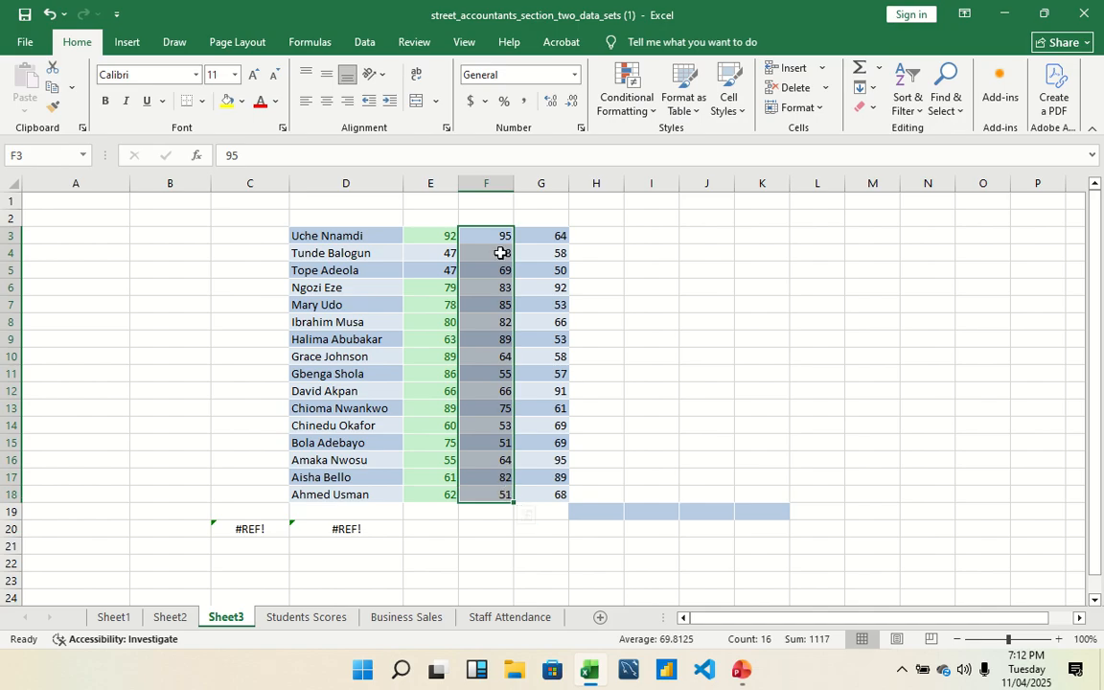
click(631, 103)
mouse_move(728, 137)
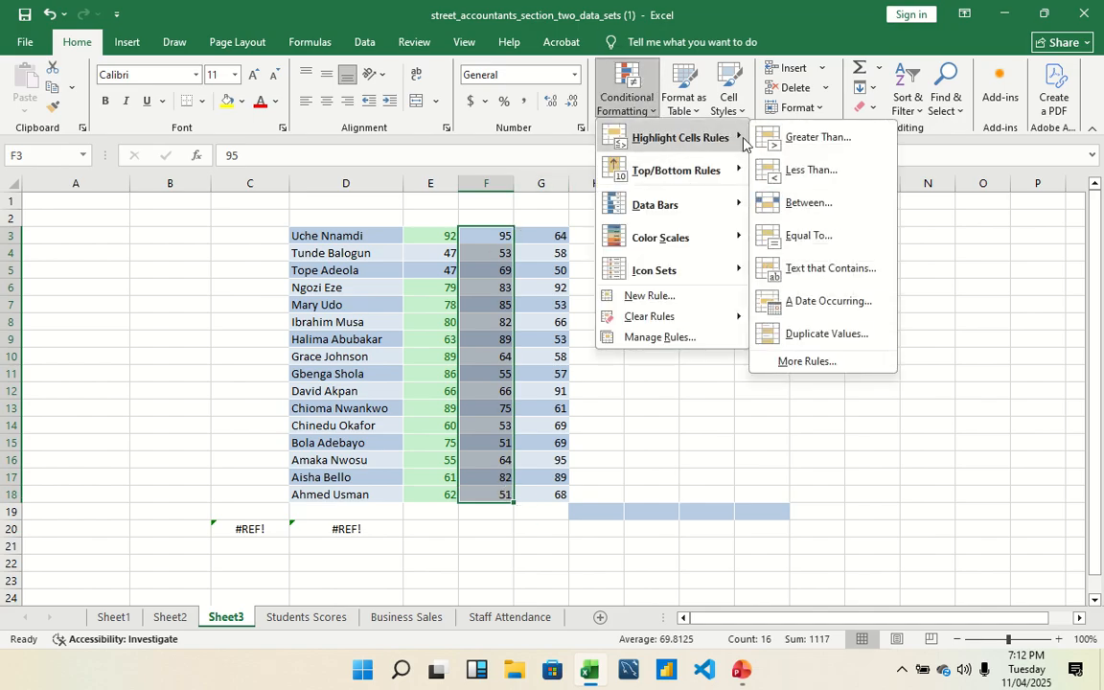
click(814, 170)
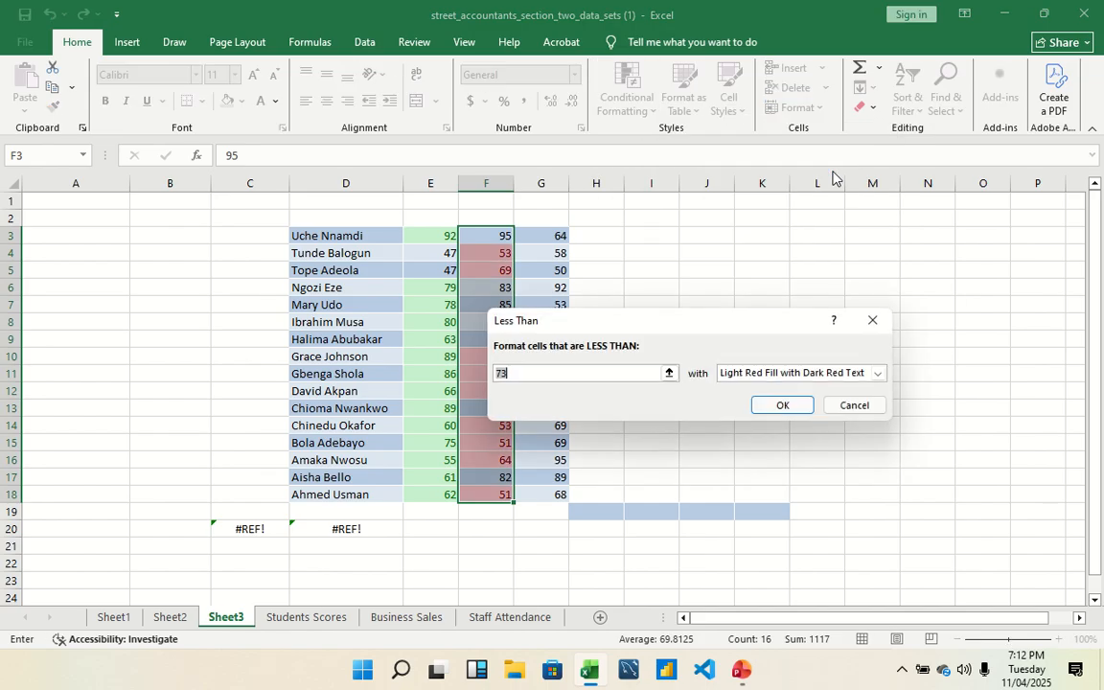
text(73)
key(BackSpace)
key(BackSpace)
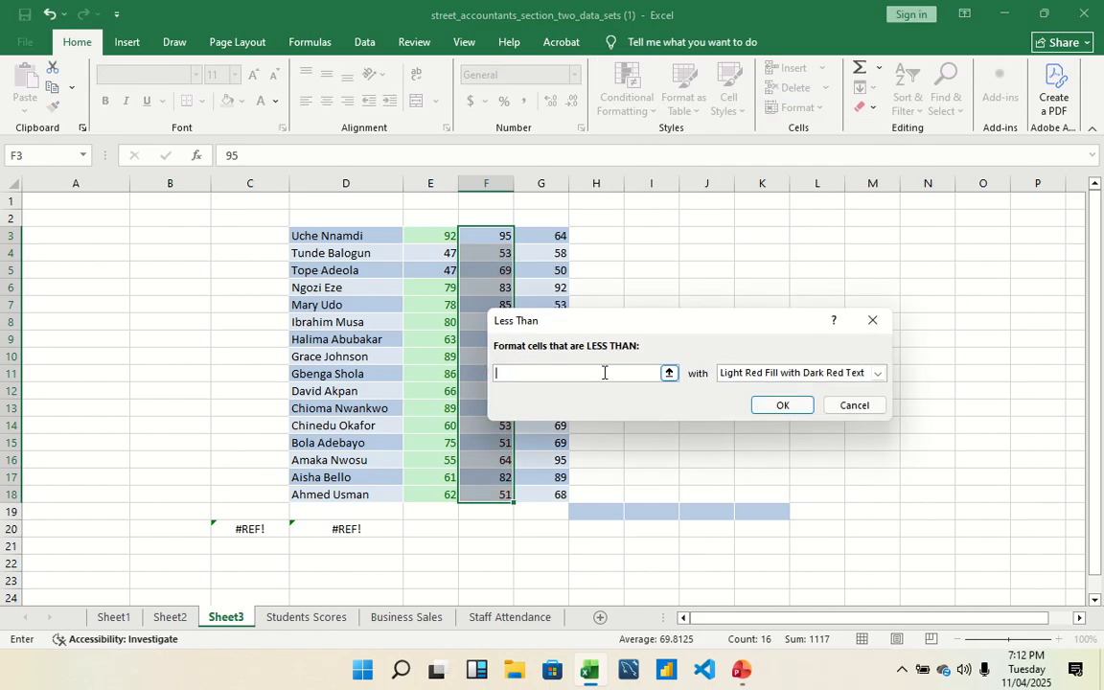
text(60)
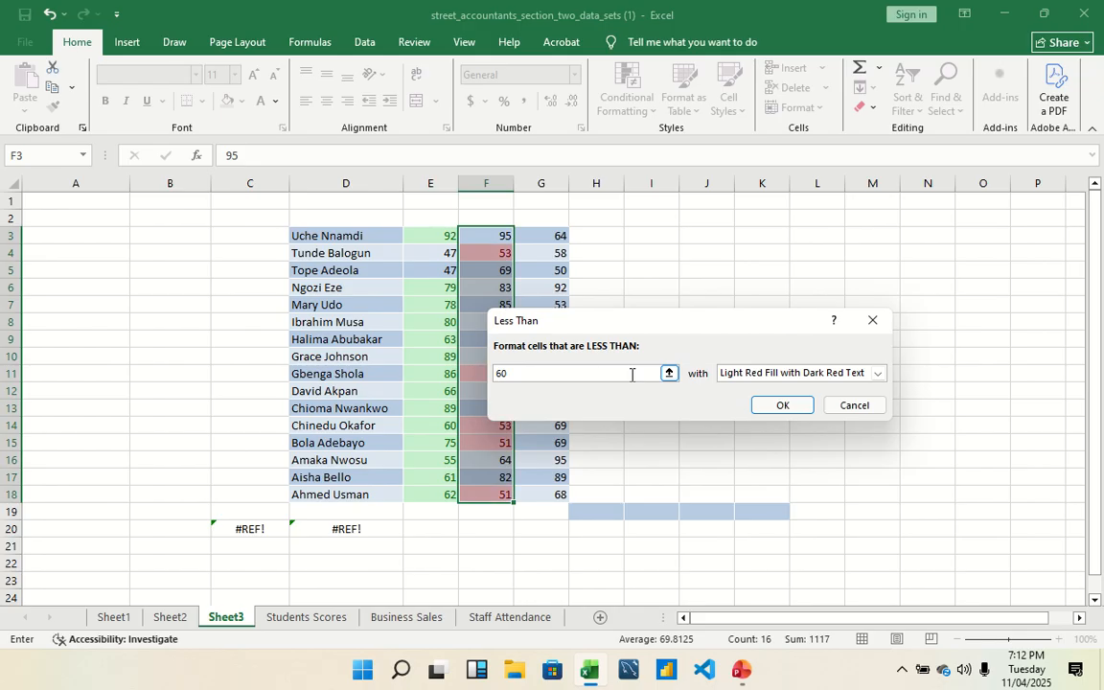
click(876, 372)
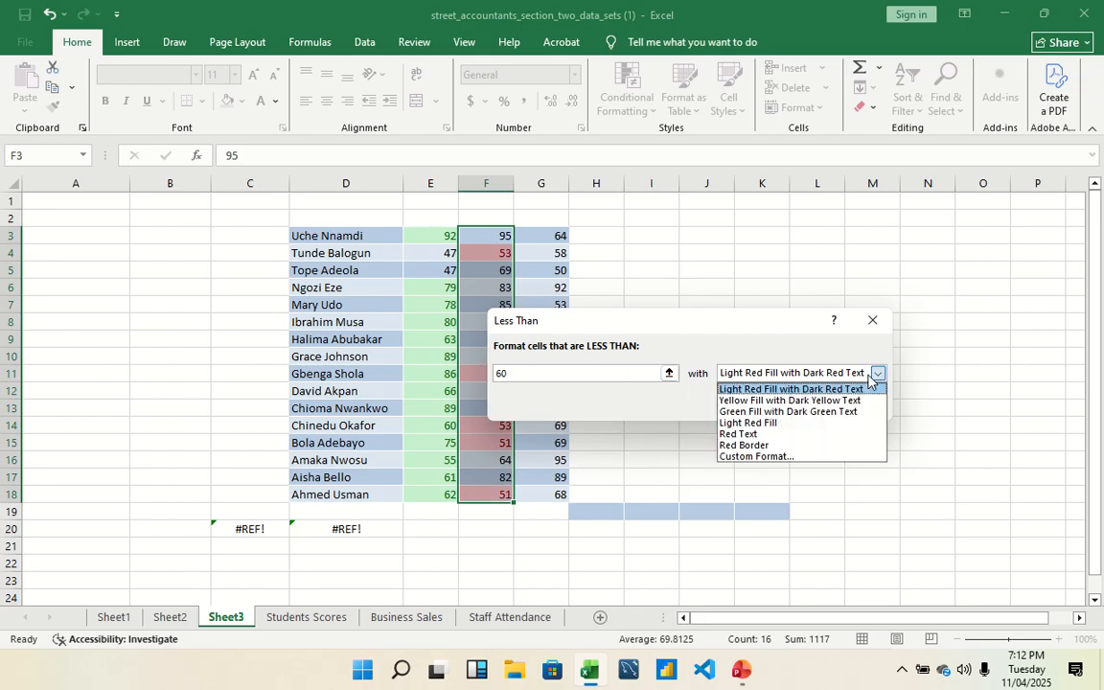
click(874, 373)
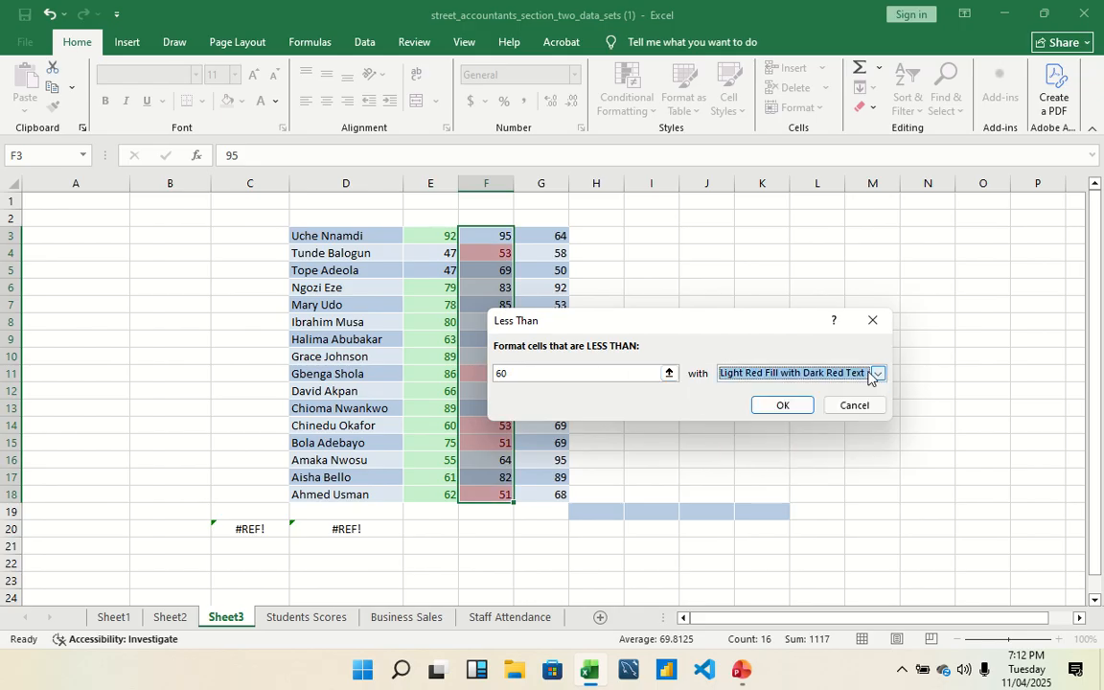
click(793, 405)
click(640, 353)
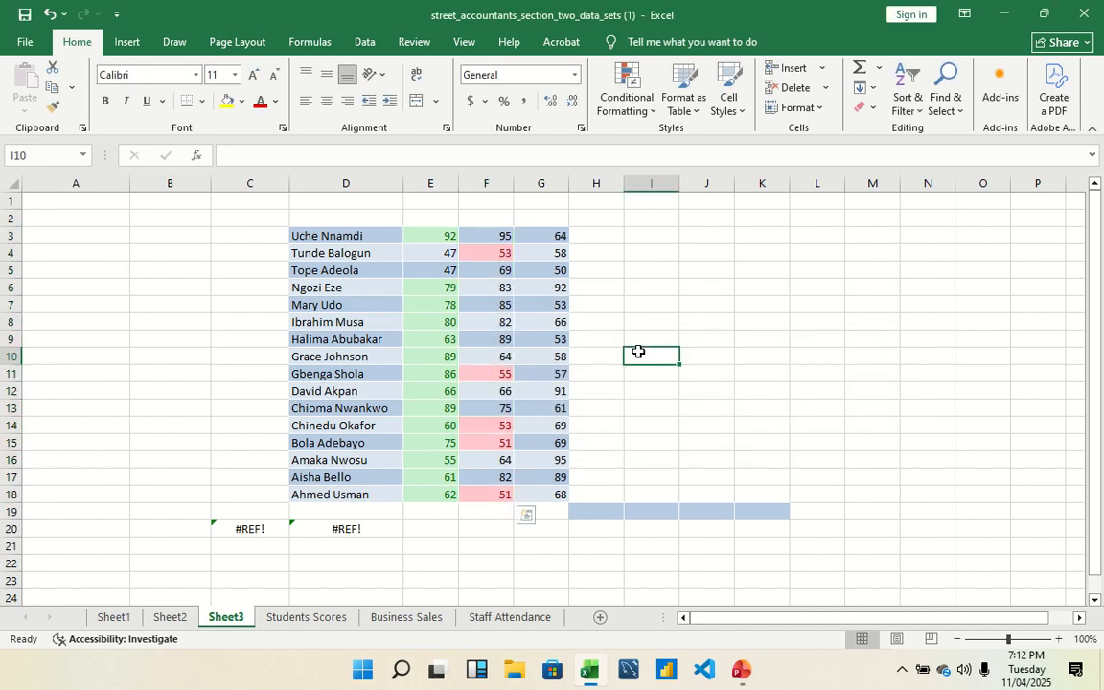
click(498, 257)
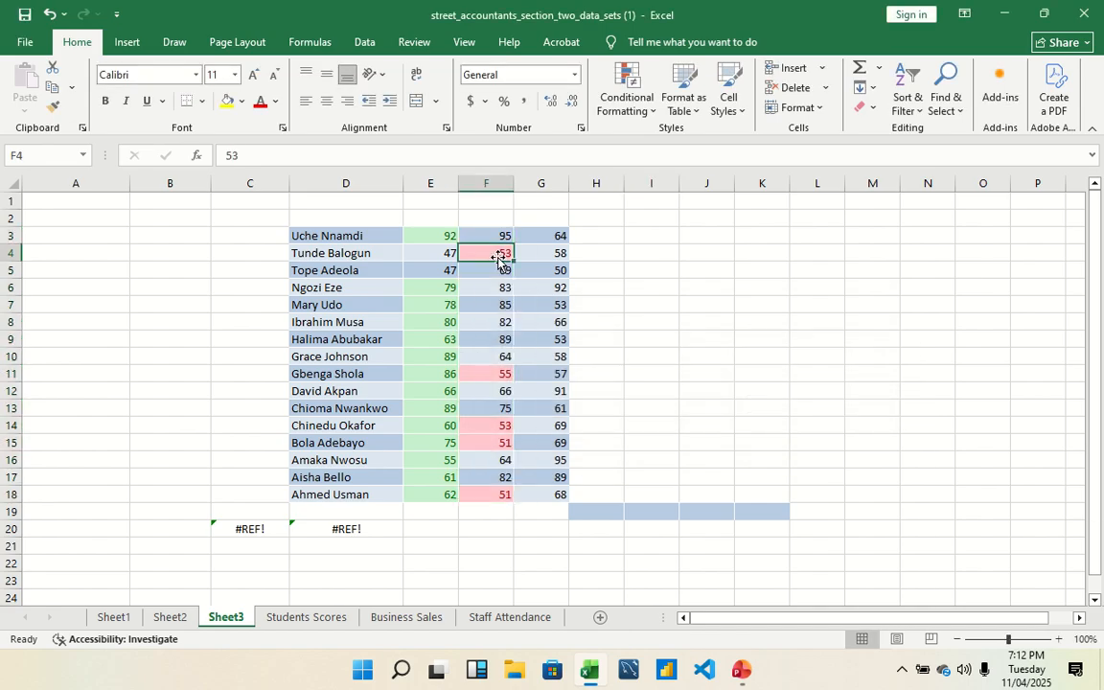
click(504, 380)
click(505, 441)
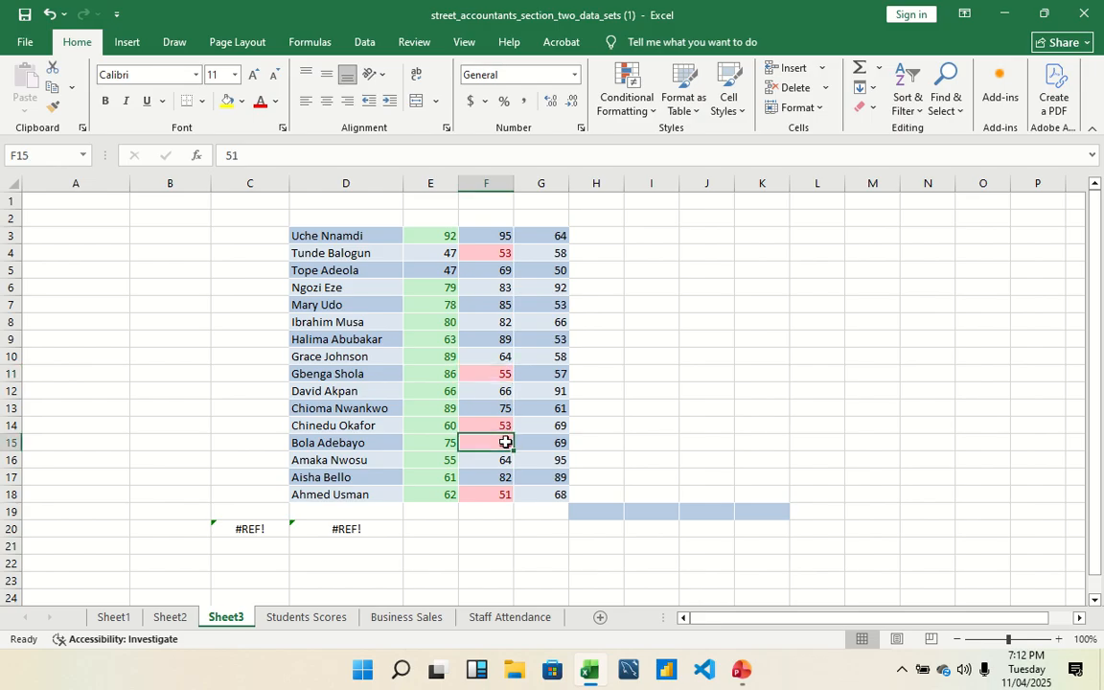
click(503, 425)
click(506, 495)
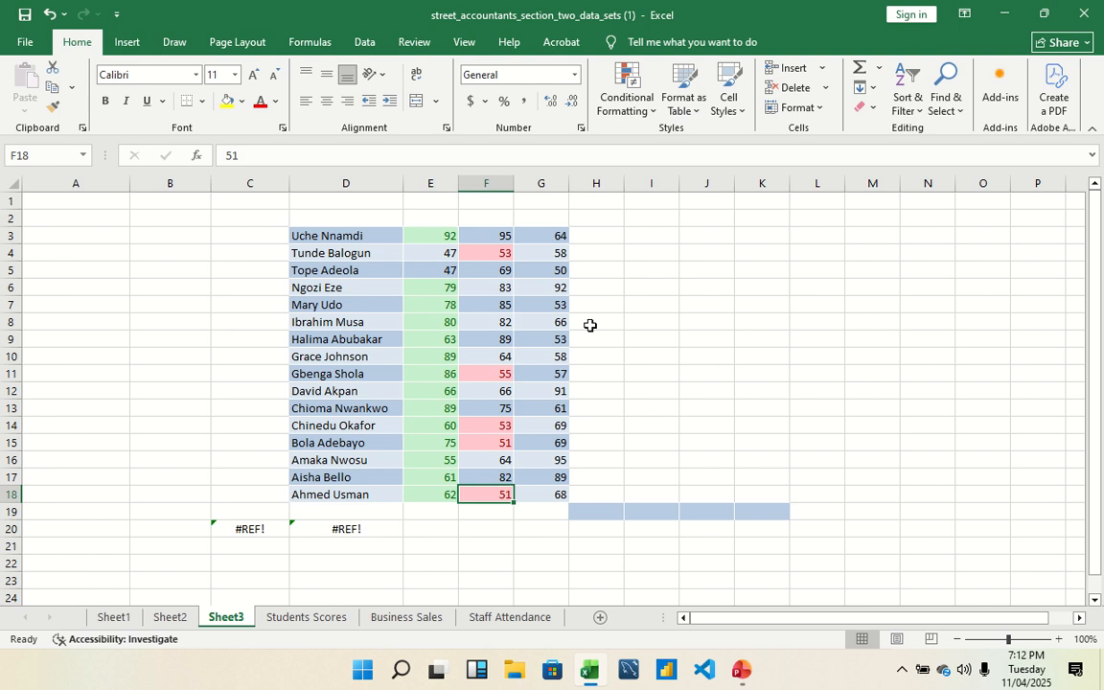
Step: Apply solid-fill orange data bars to the scores in G3:G18 with conditional formatting
drag(556, 236, 564, 496)
click(628, 91)
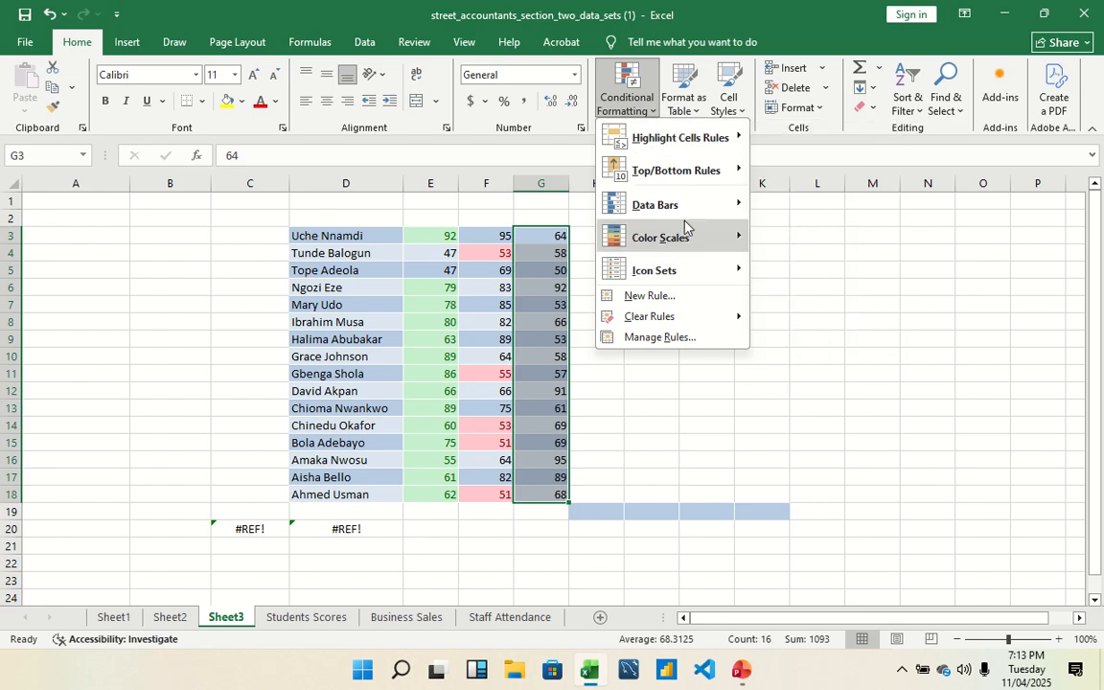
mouse_move(678, 215)
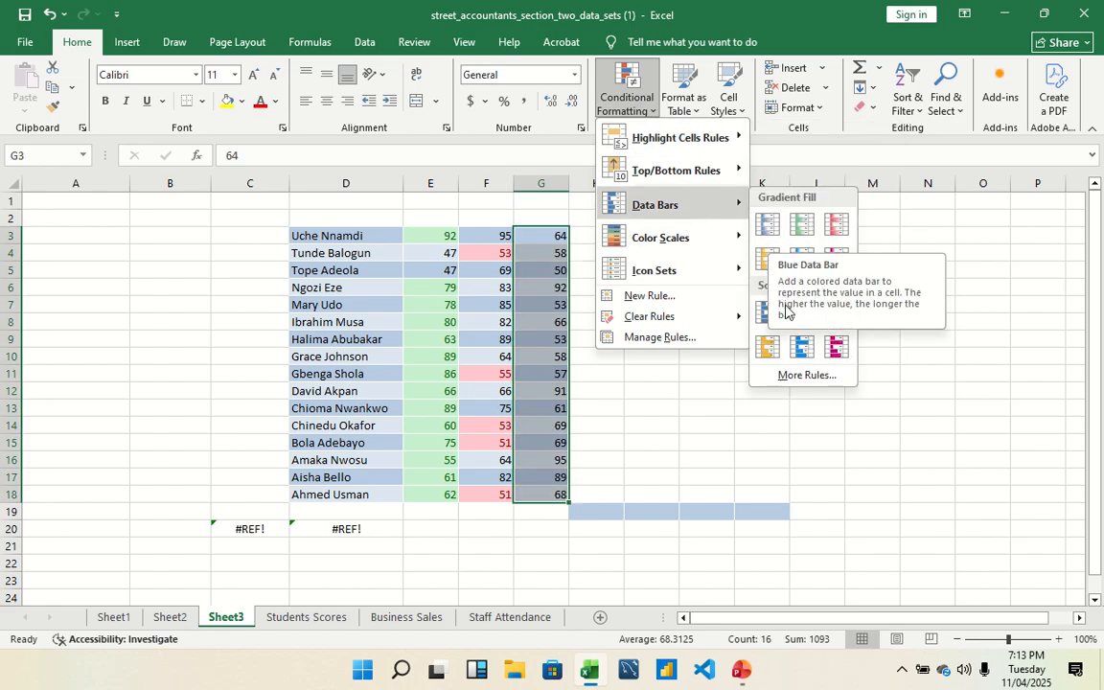
click(768, 347)
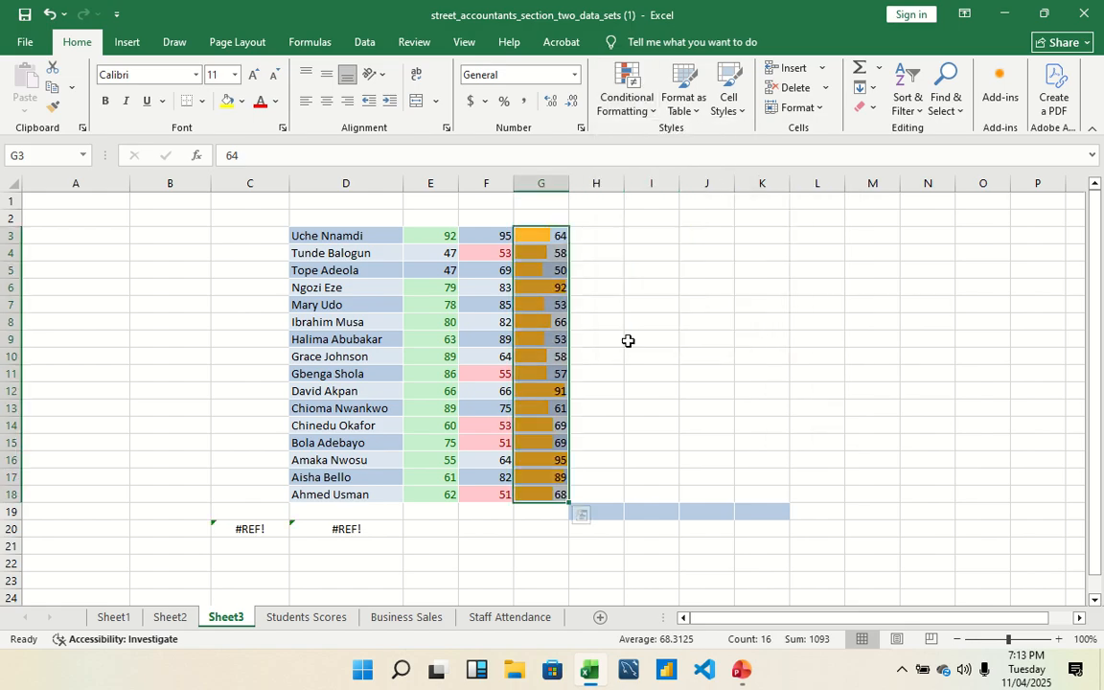
click(605, 337)
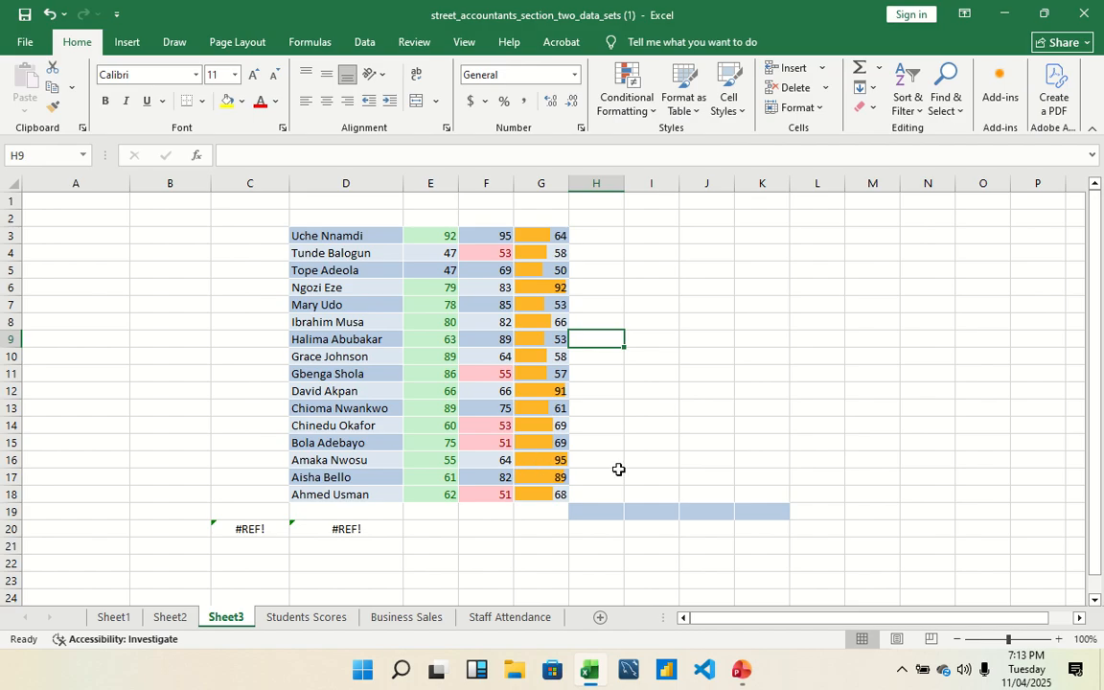
click(648, 108)
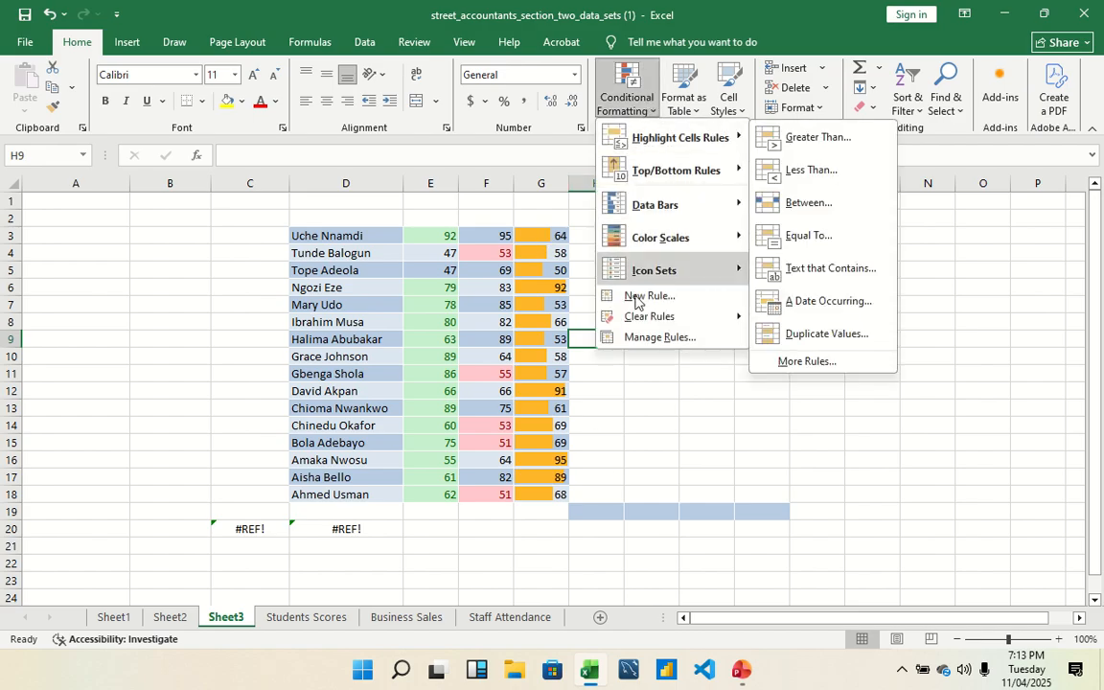
click(531, 259)
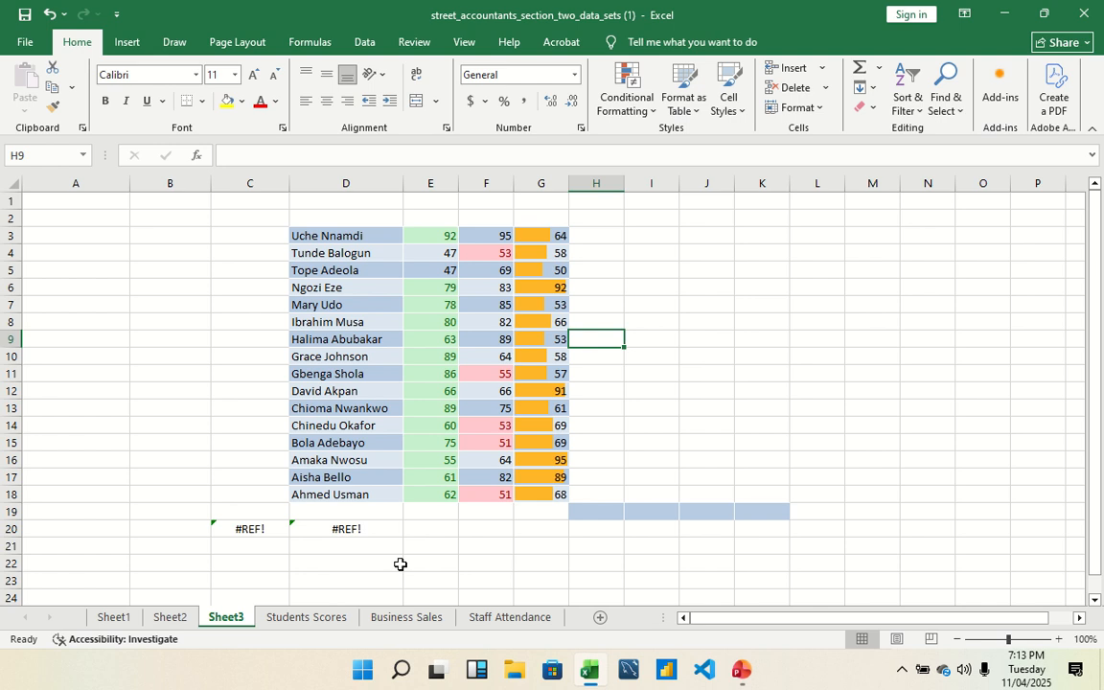
Step: Switch to the Students Scores sheet and try to enter a MAX formula in B23 over the Accounting scores B2:B21
click(328, 620)
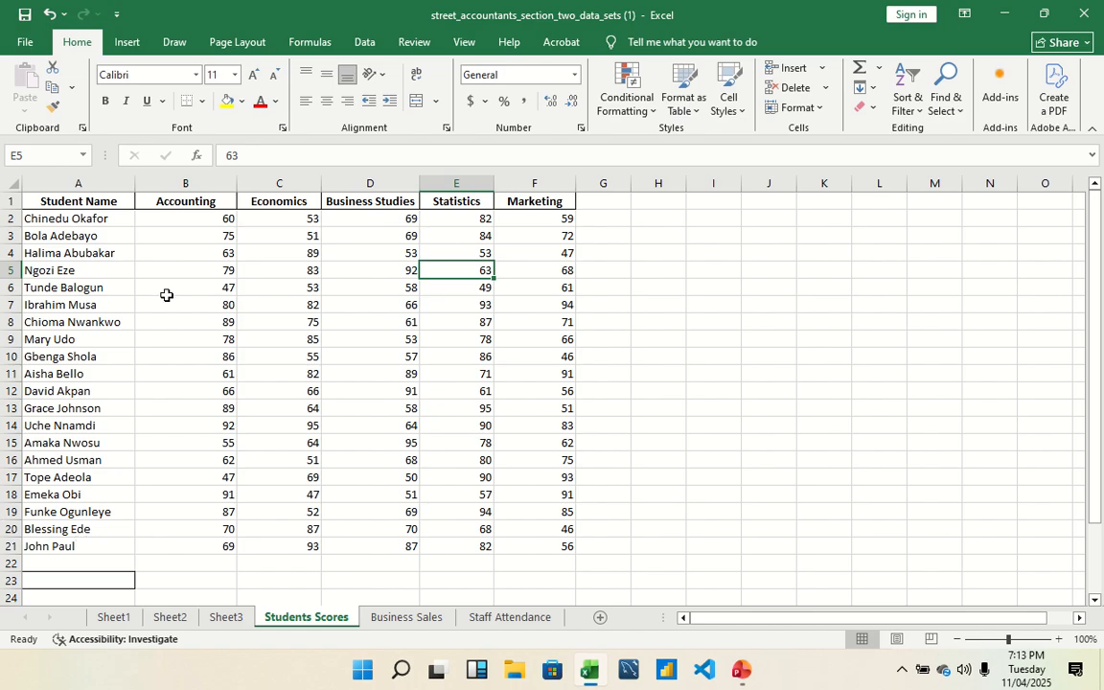
double_click(215, 579)
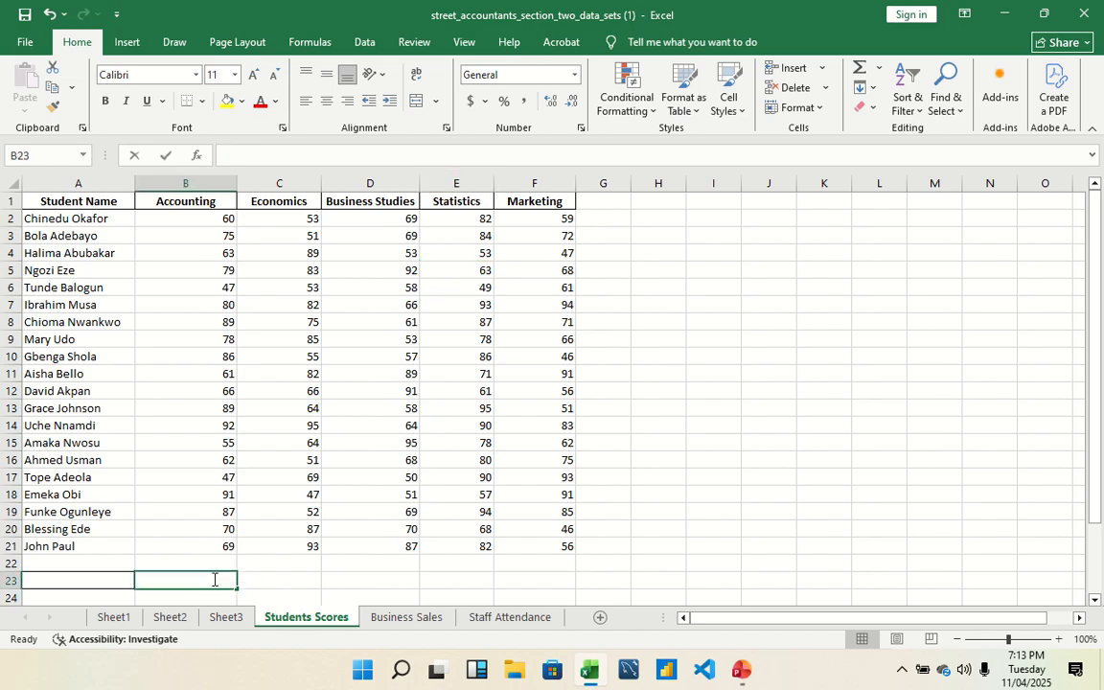
text(=)
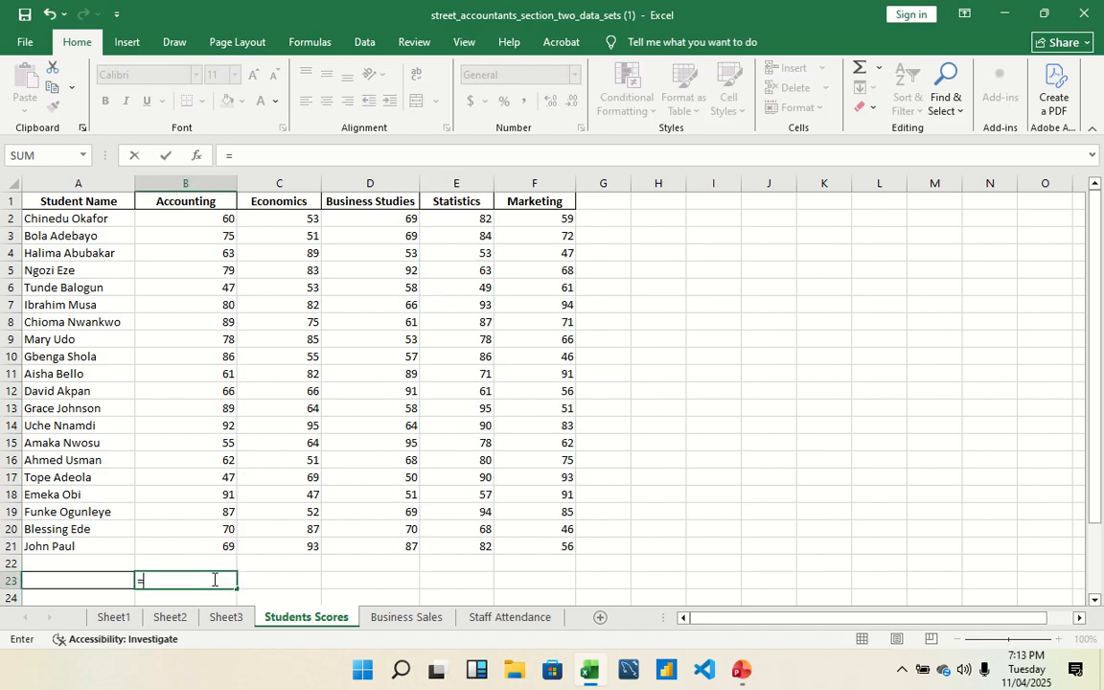
text(max)
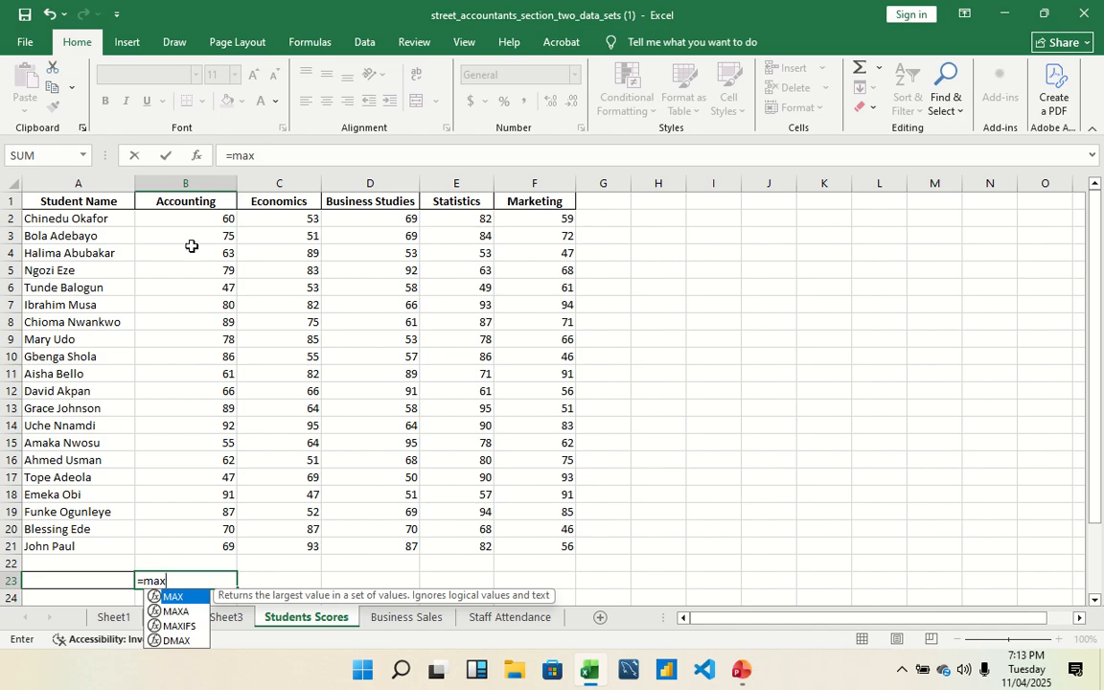
drag(185, 216, 230, 552)
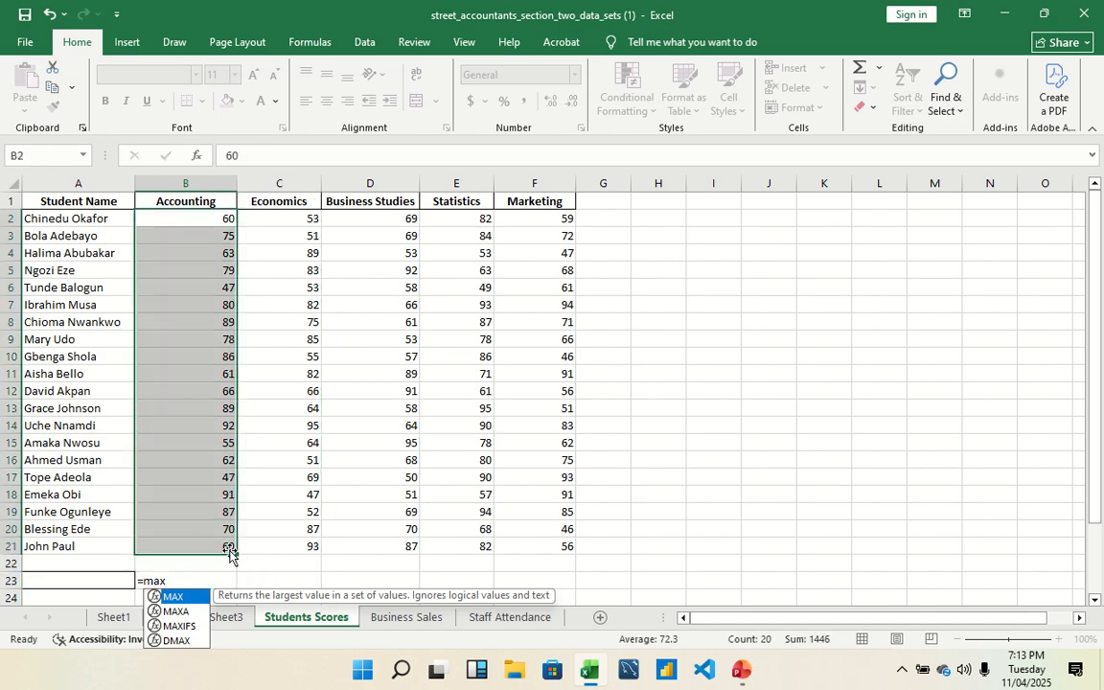
text())
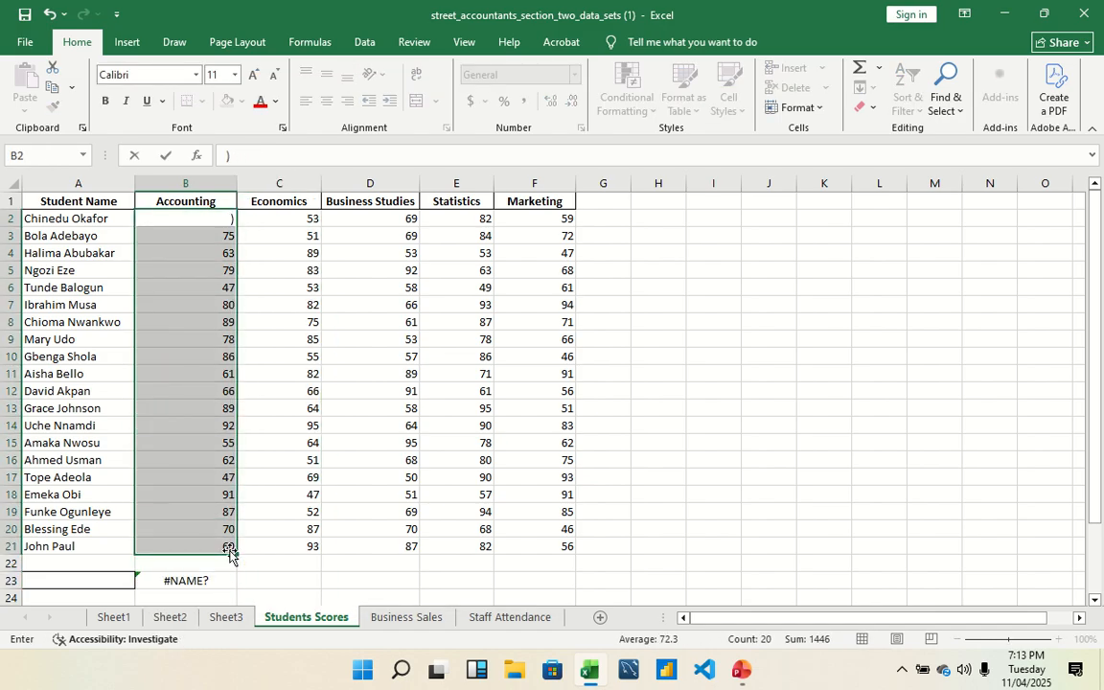
Step: Replace the formula in B23 with =MAX(B3:B21) to find the highest Accounting score
click(211, 579)
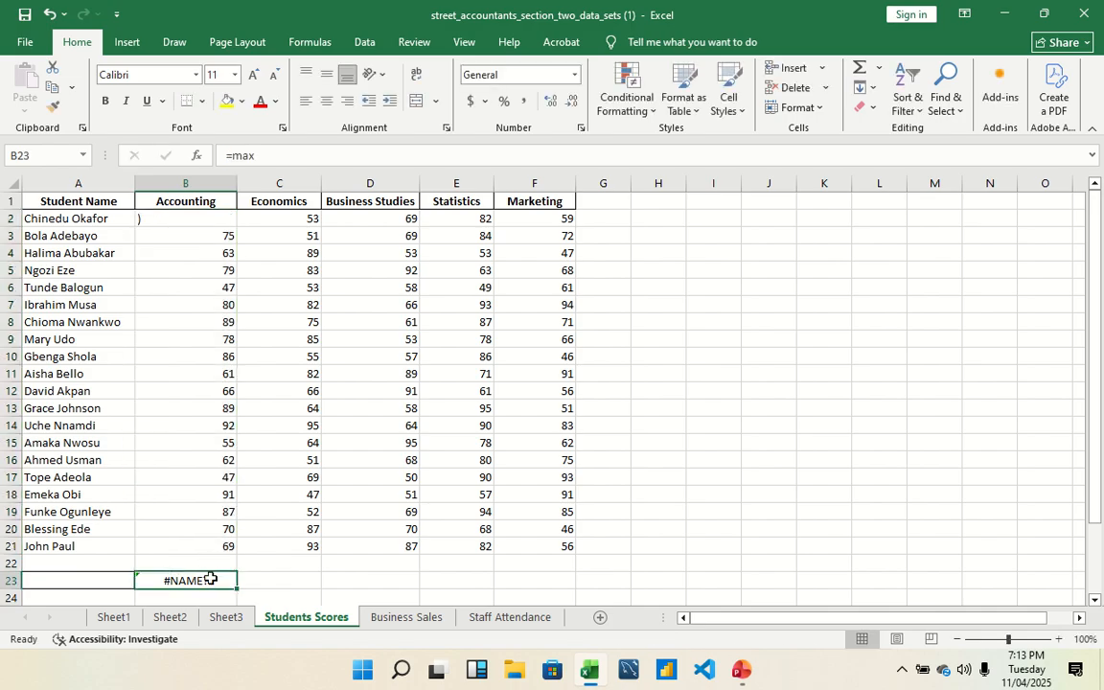
key(BackSpace)
text(=ma)
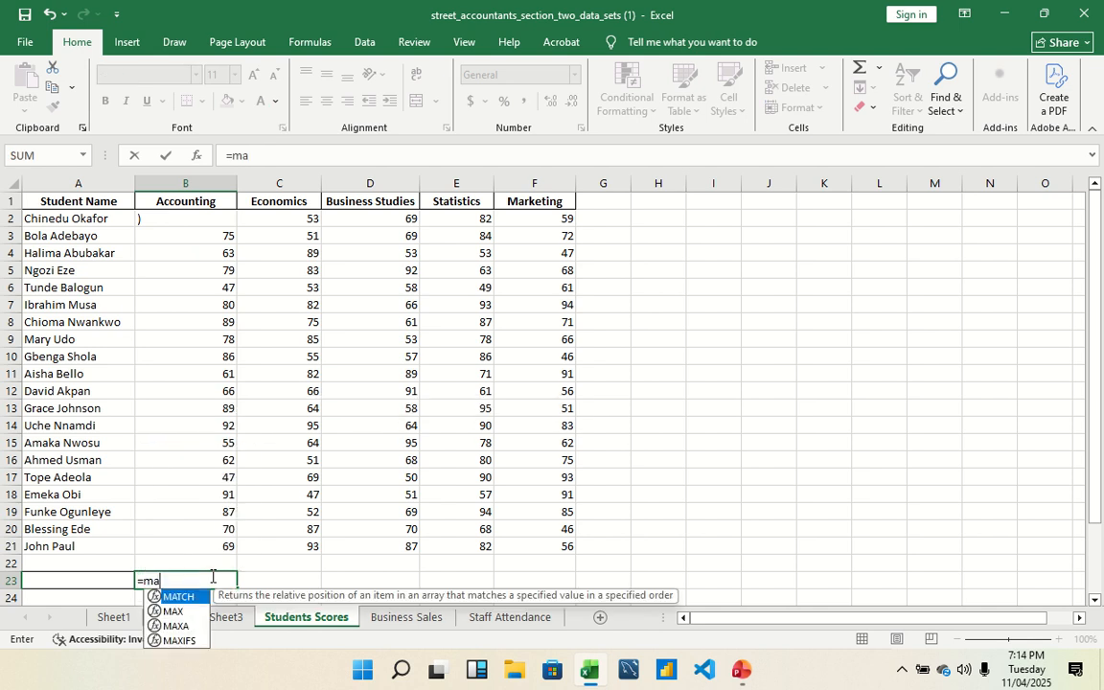
text(x)
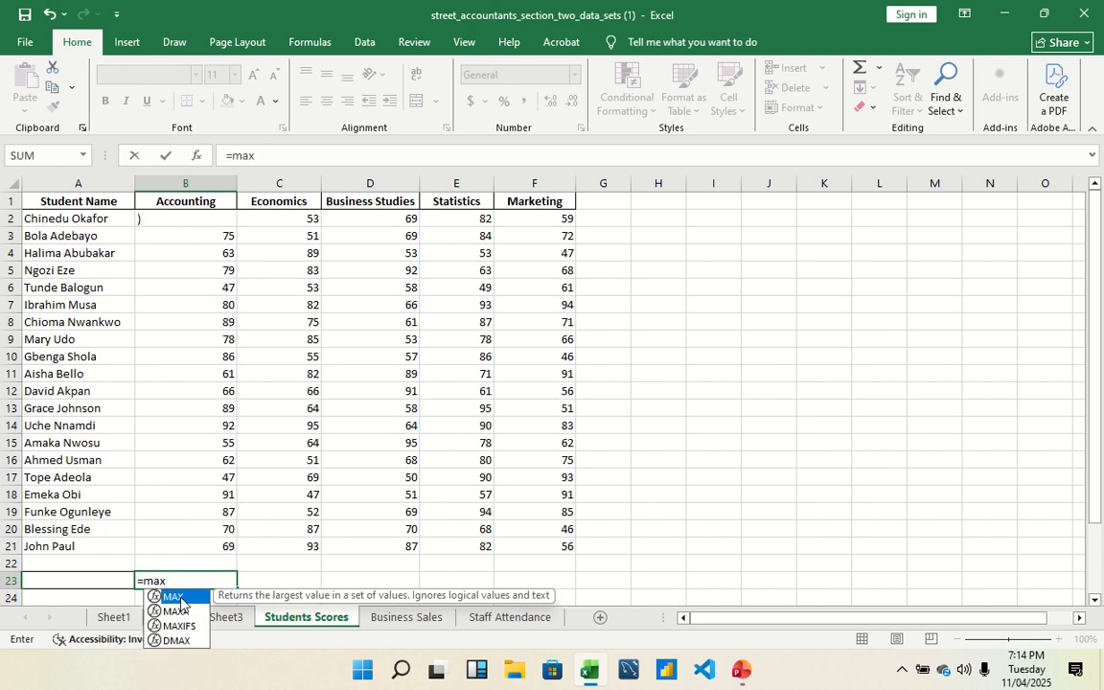
double_click(181, 602)
drag(210, 234, 209, 545)
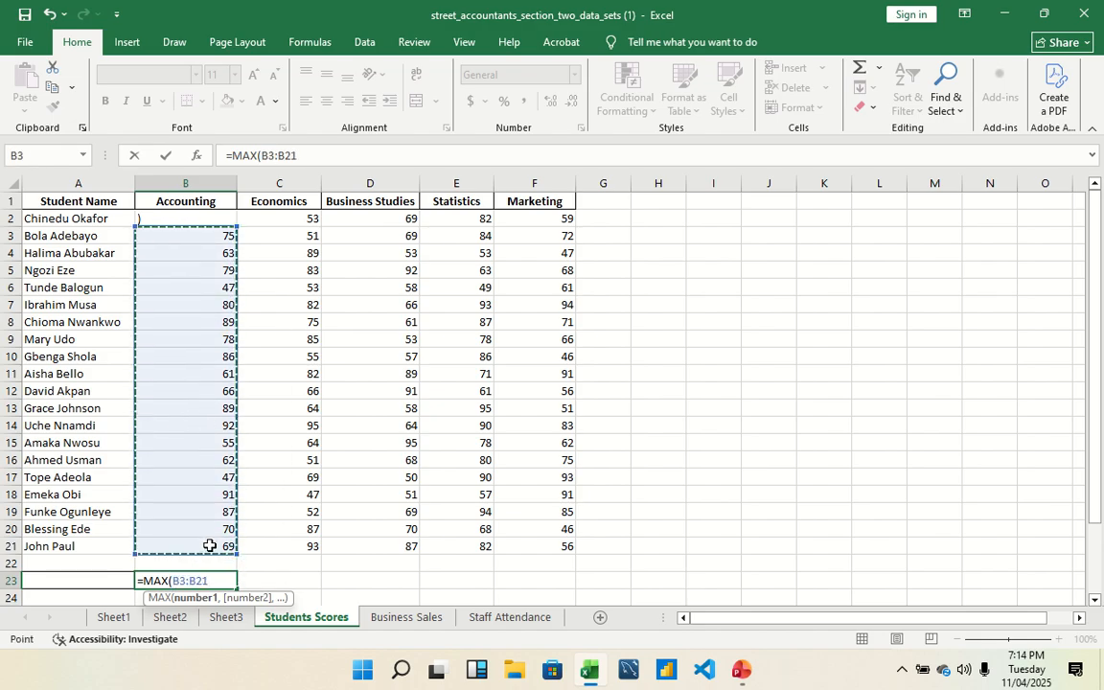
text())
key(Return)
click(227, 575)
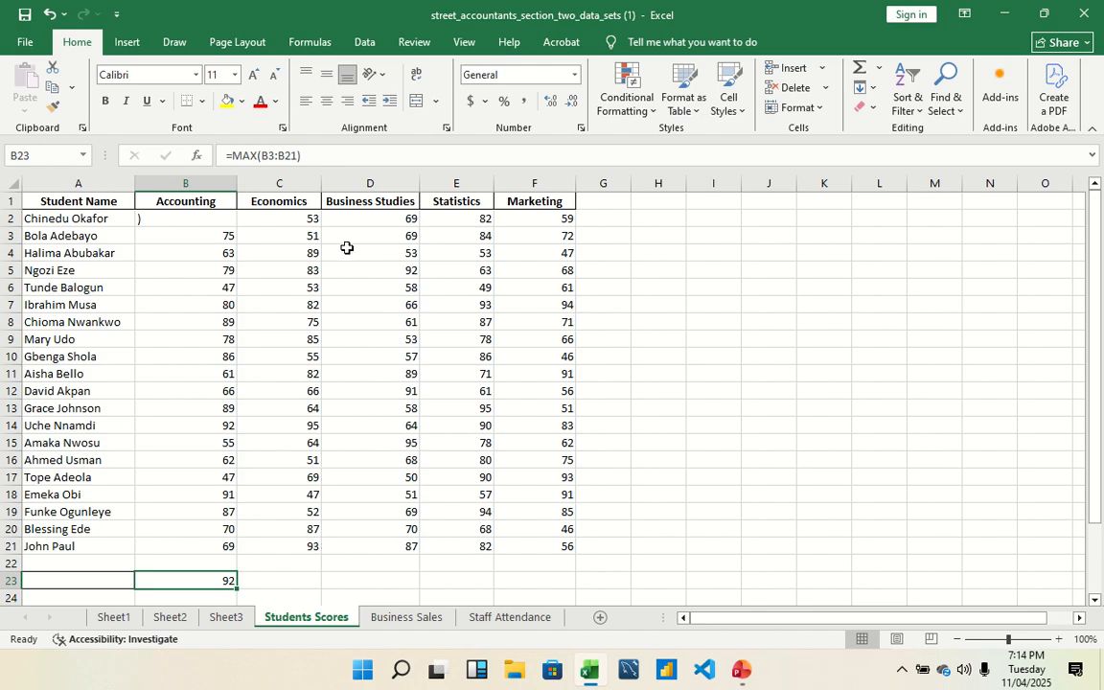
Step: Enter =LARGE(C2:C21,2) in C23 to find the second-highest Economics score
drag(310, 219, 313, 545)
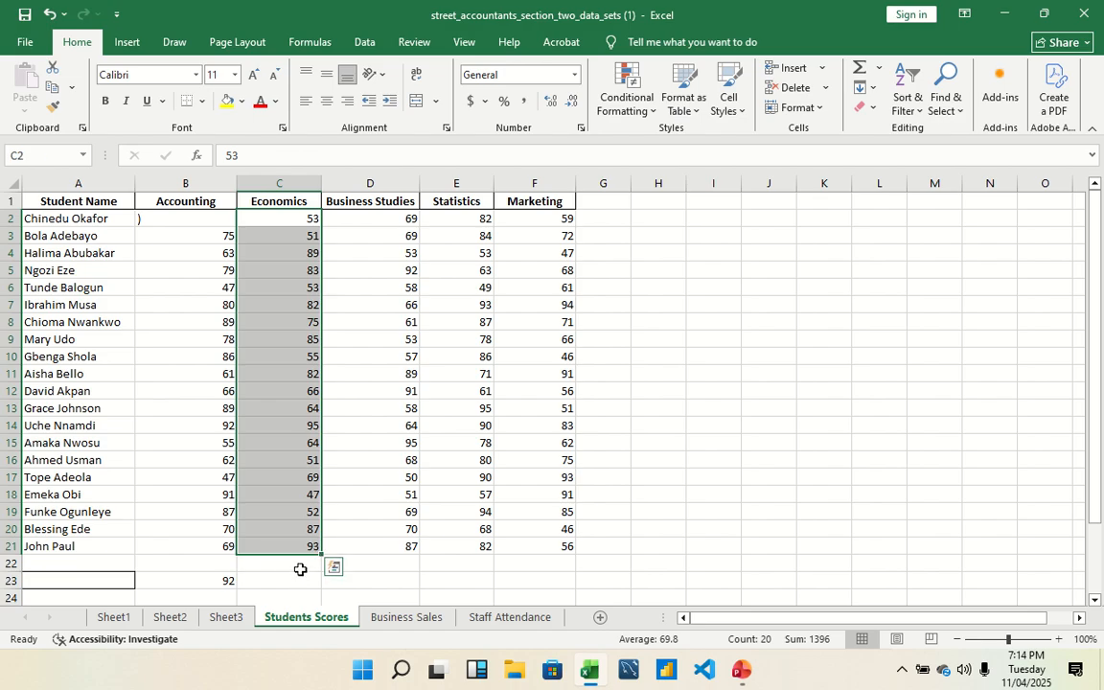
click(298, 566)
double_click(298, 579)
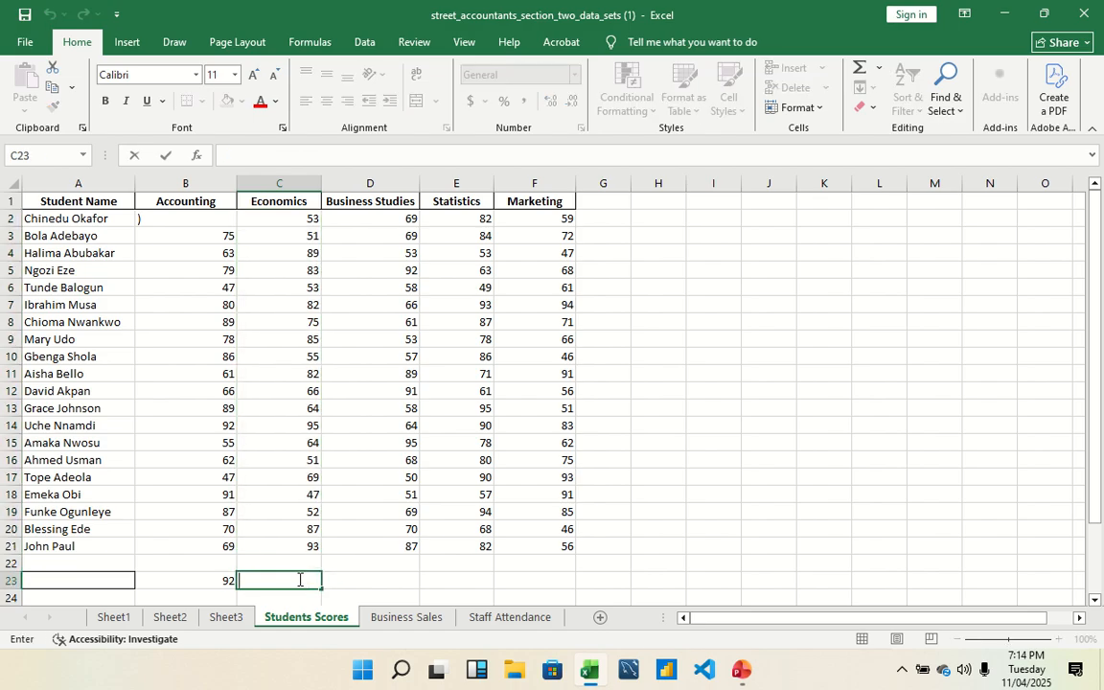
text(=)
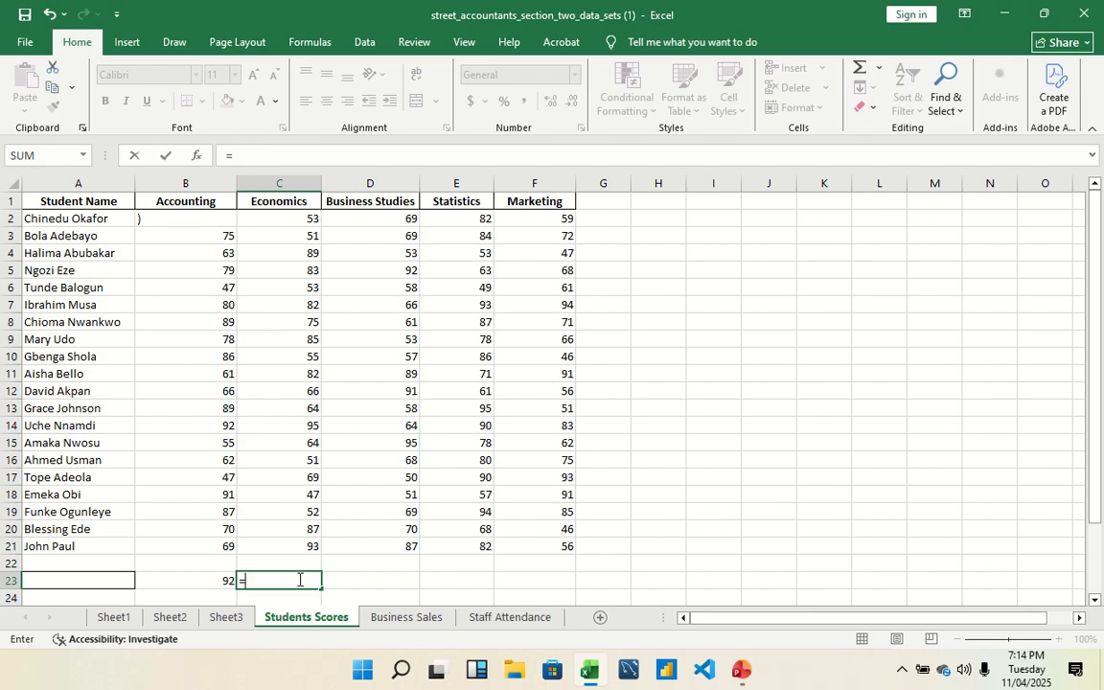
text(lar)
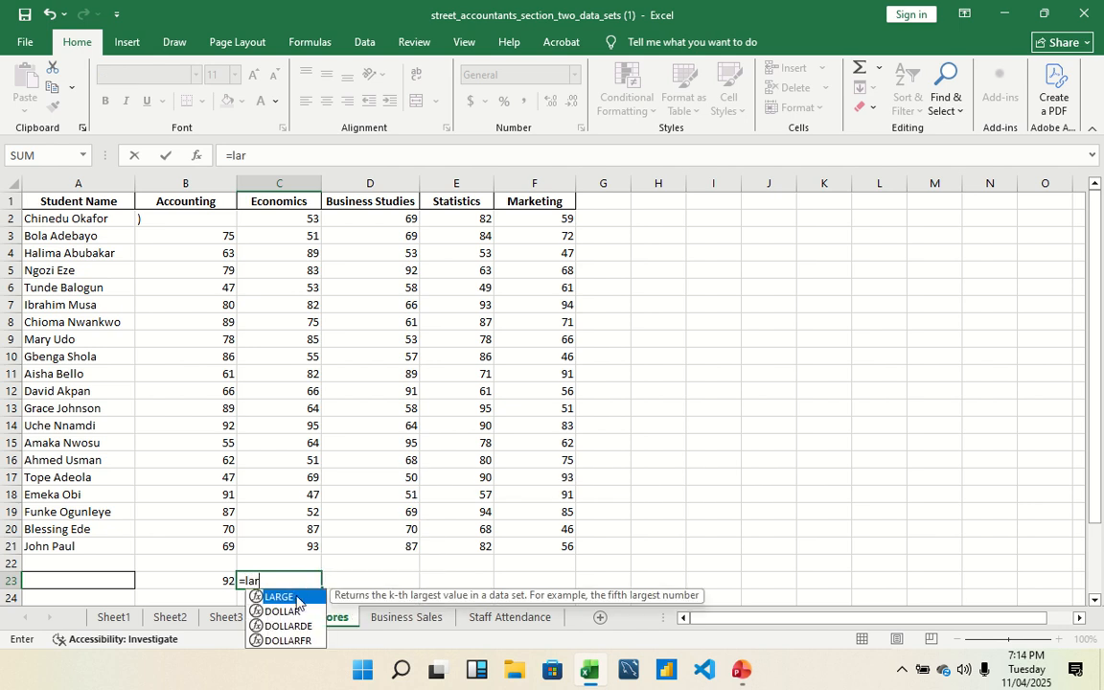
double_click(297, 601)
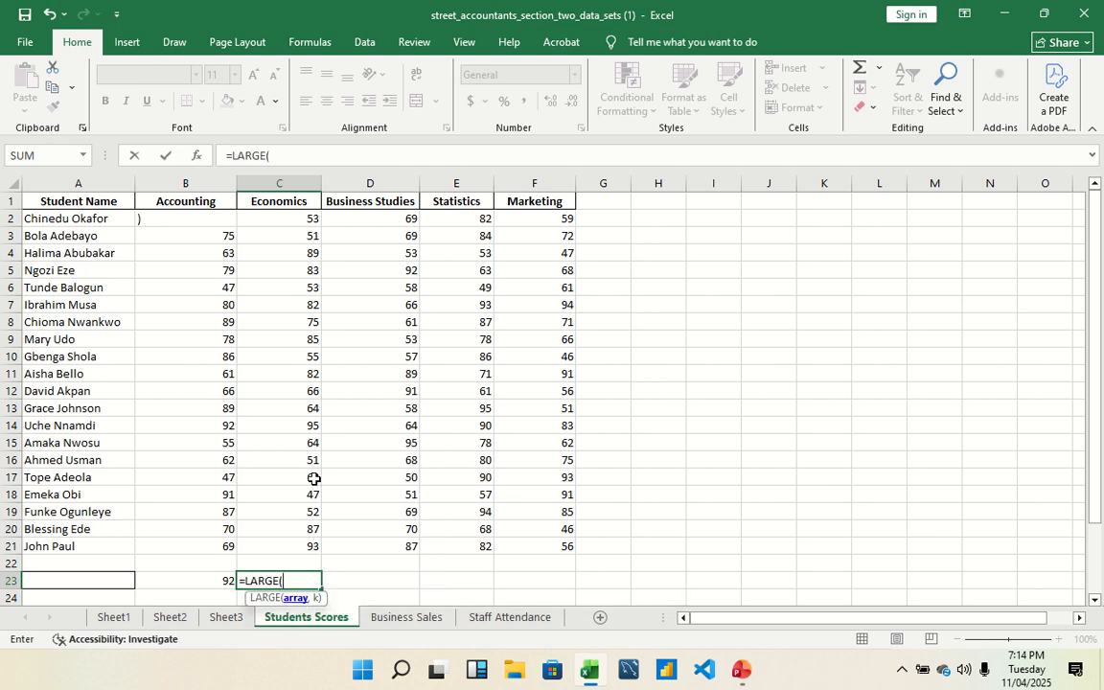
drag(290, 220, 316, 545)
text(,2)
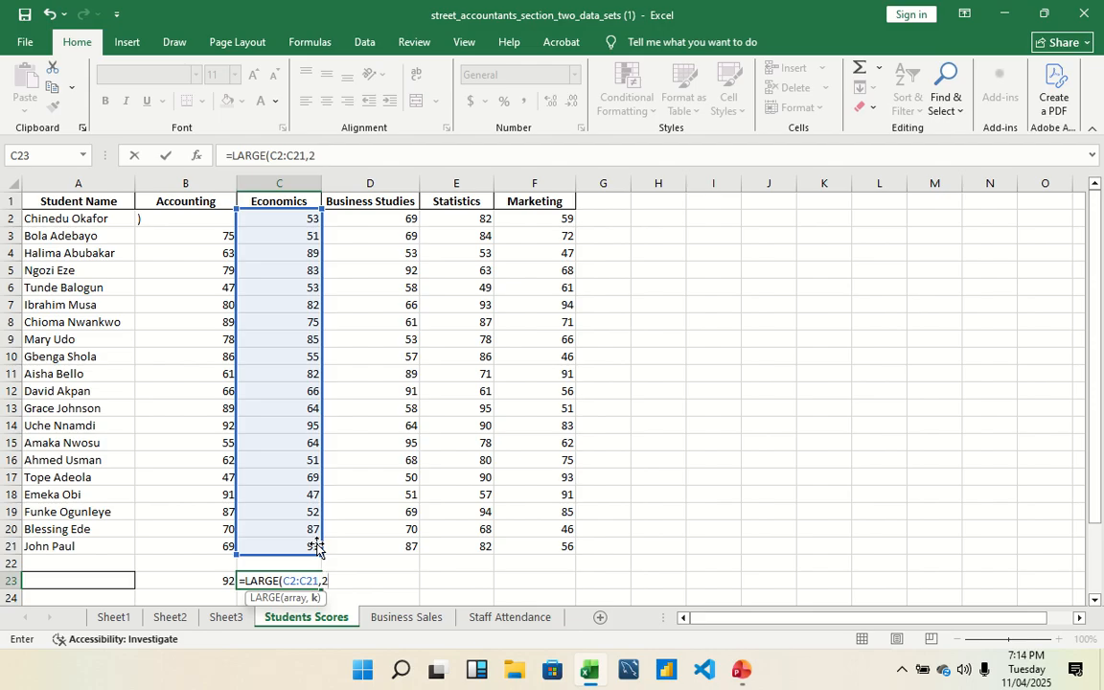
key(Return)
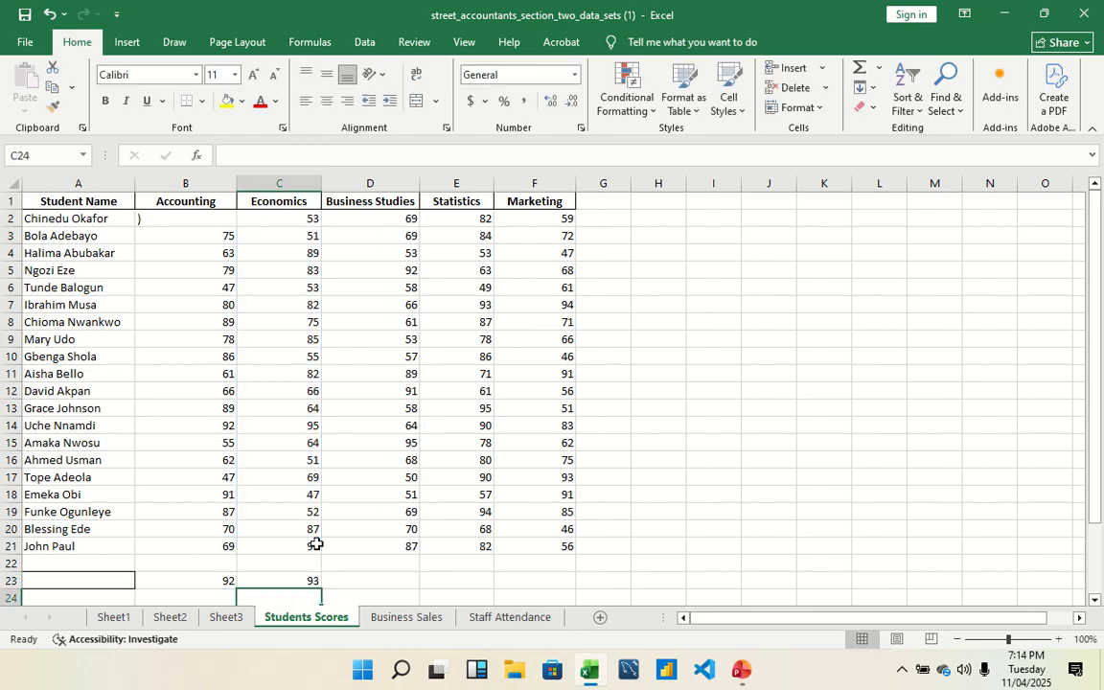
click(316, 581)
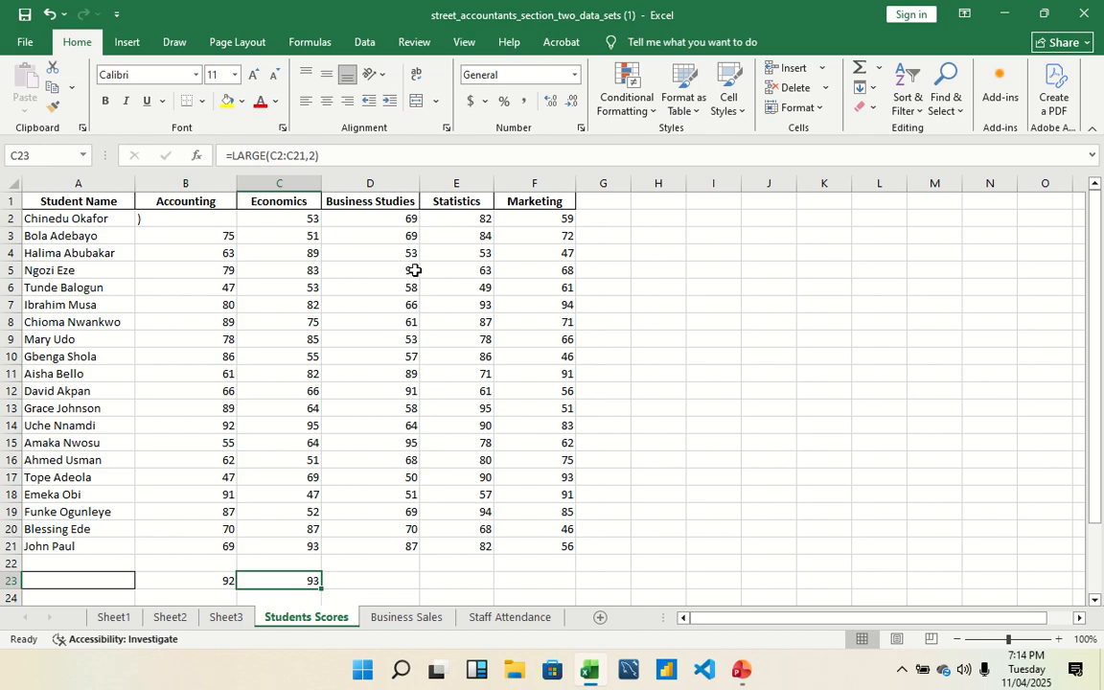
Step: Enter =MODE.SNGL(D2:D21) in D23 to find the most frequent Business Studies score
double_click(409, 563)
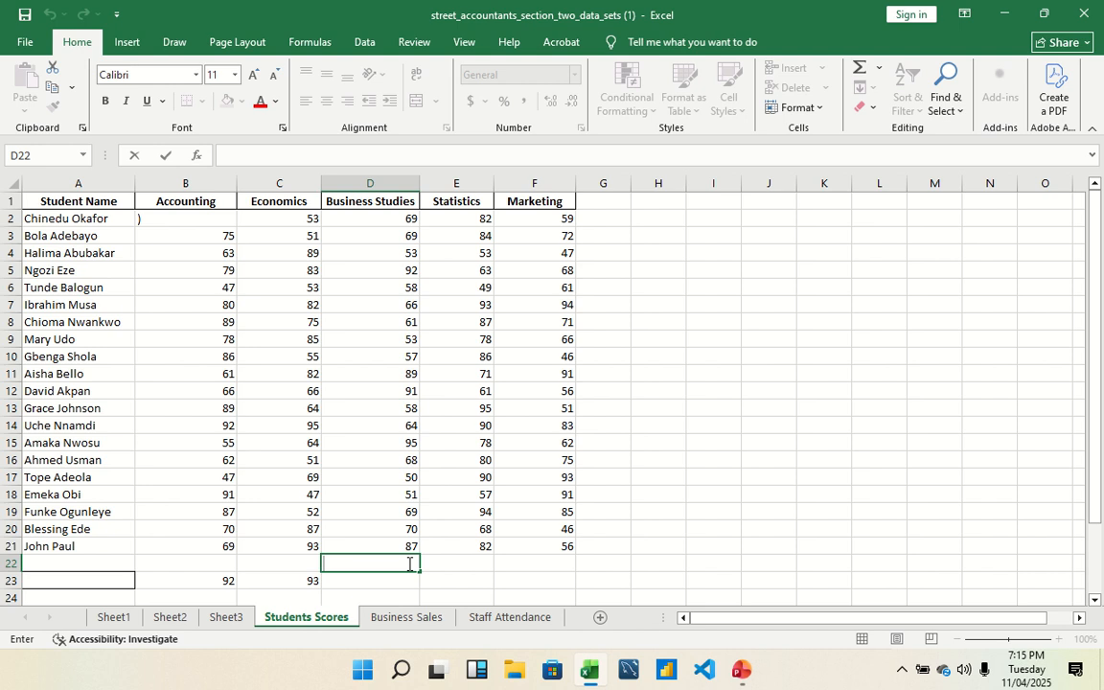
click(407, 580)
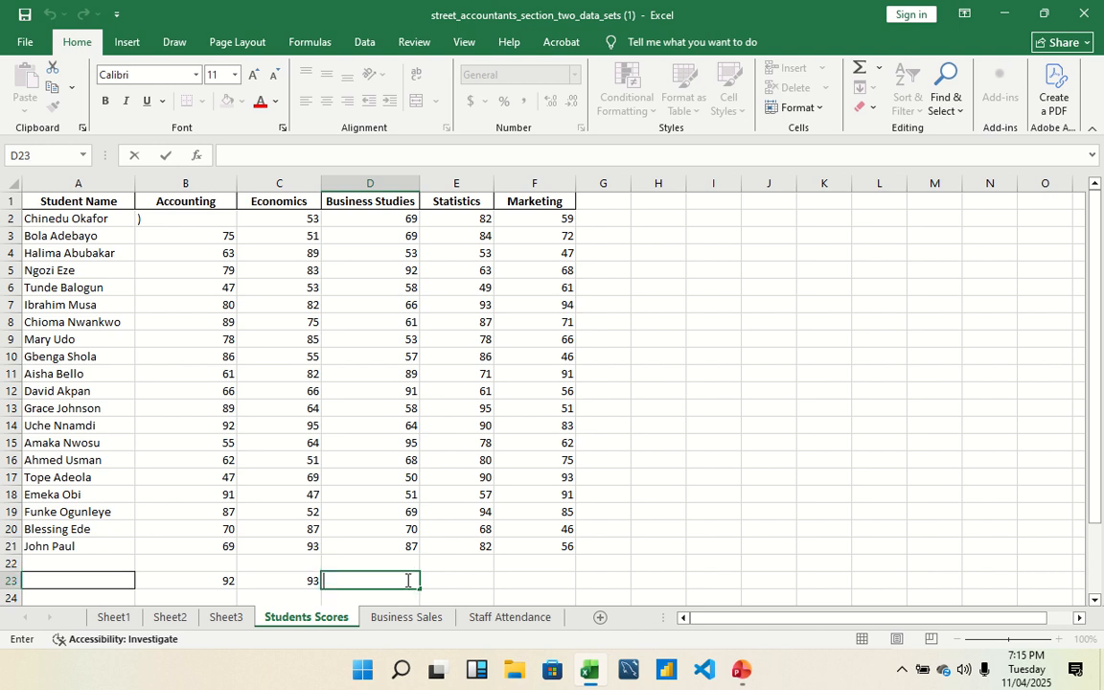
text(=)
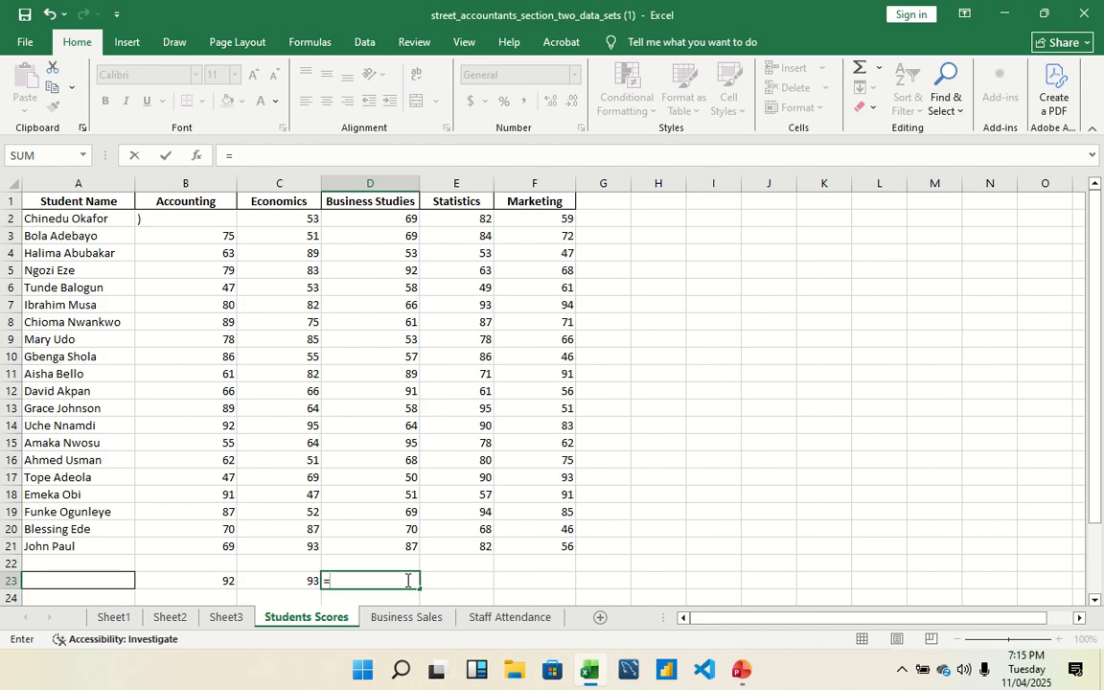
text(mo)
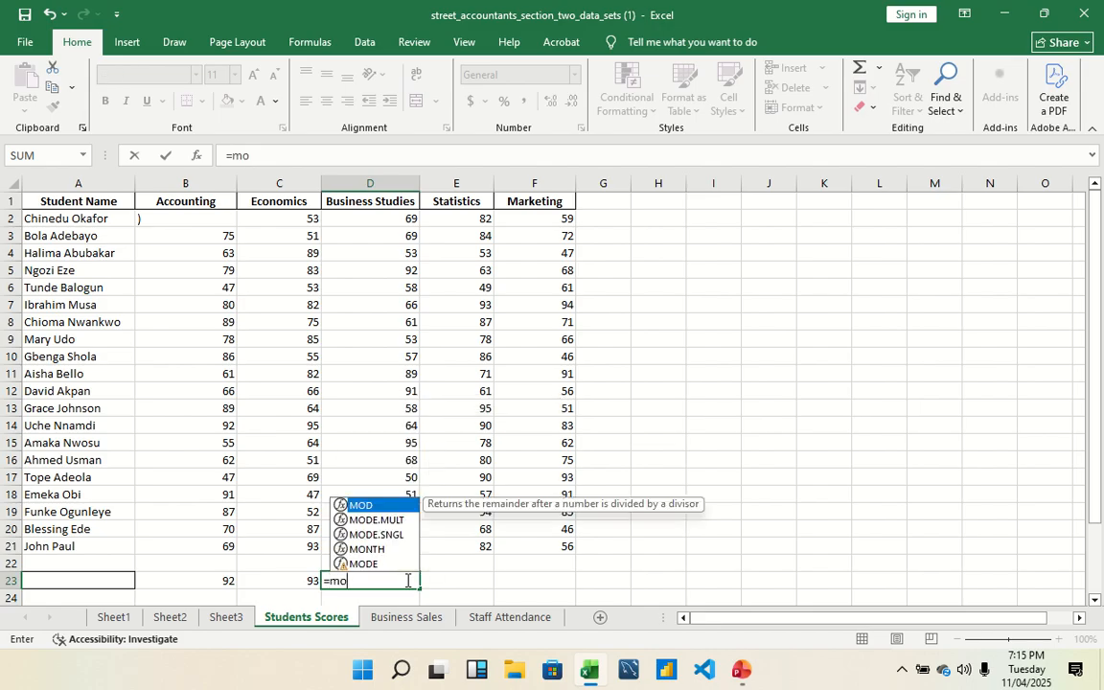
double_click(376, 540)
click(388, 219)
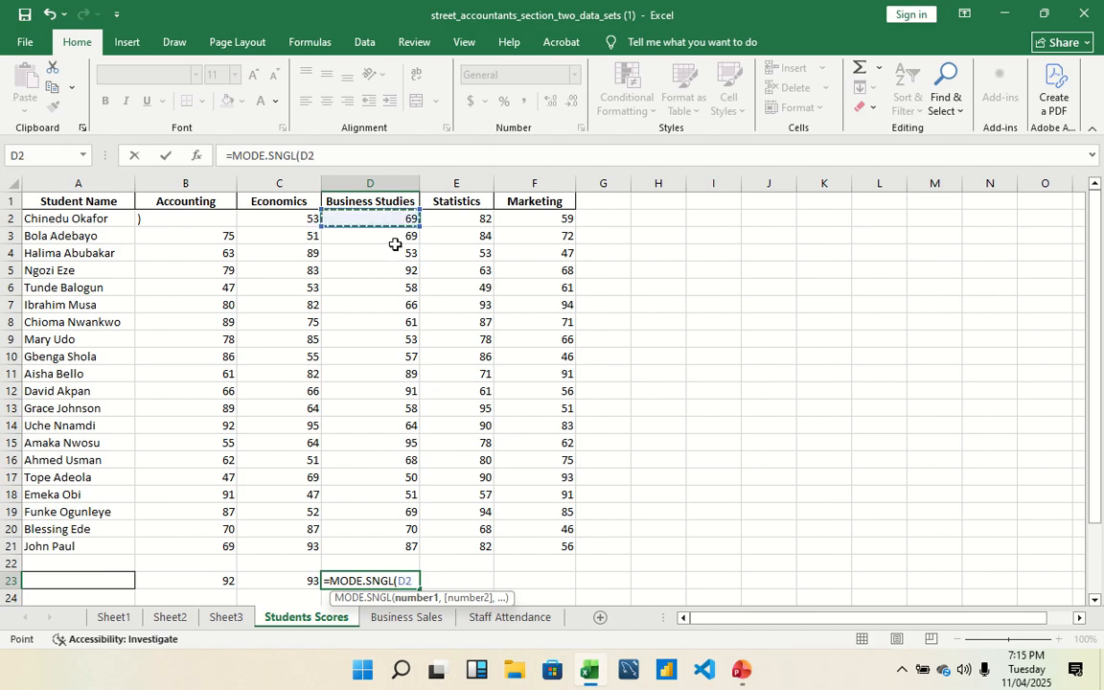
drag(395, 244, 409, 531)
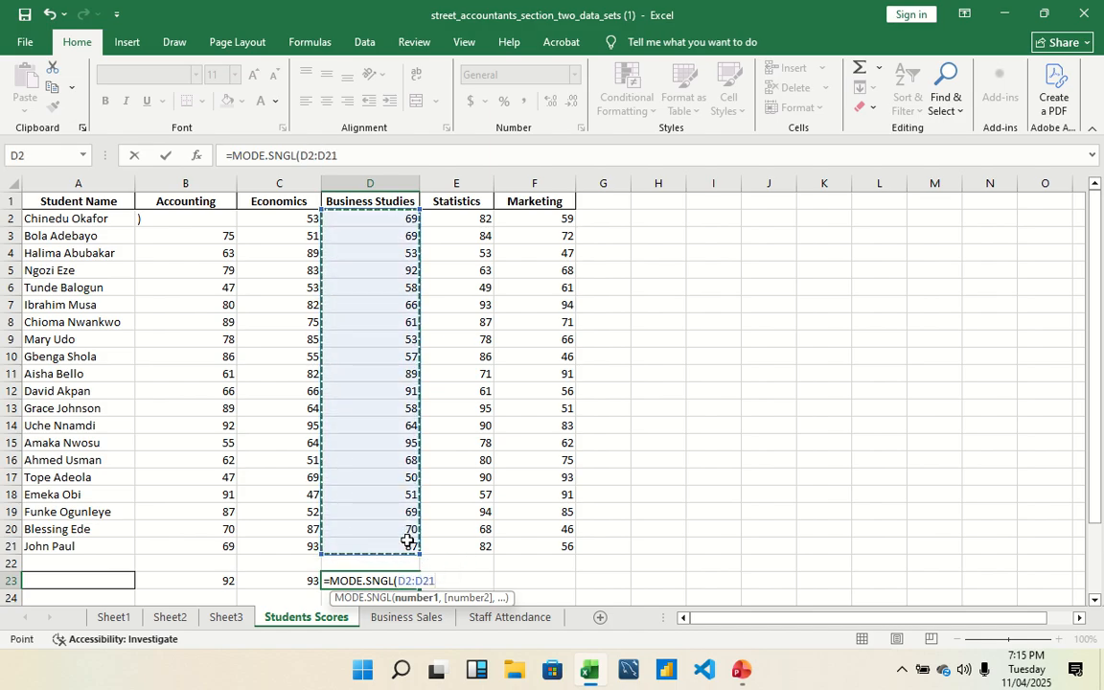
text())
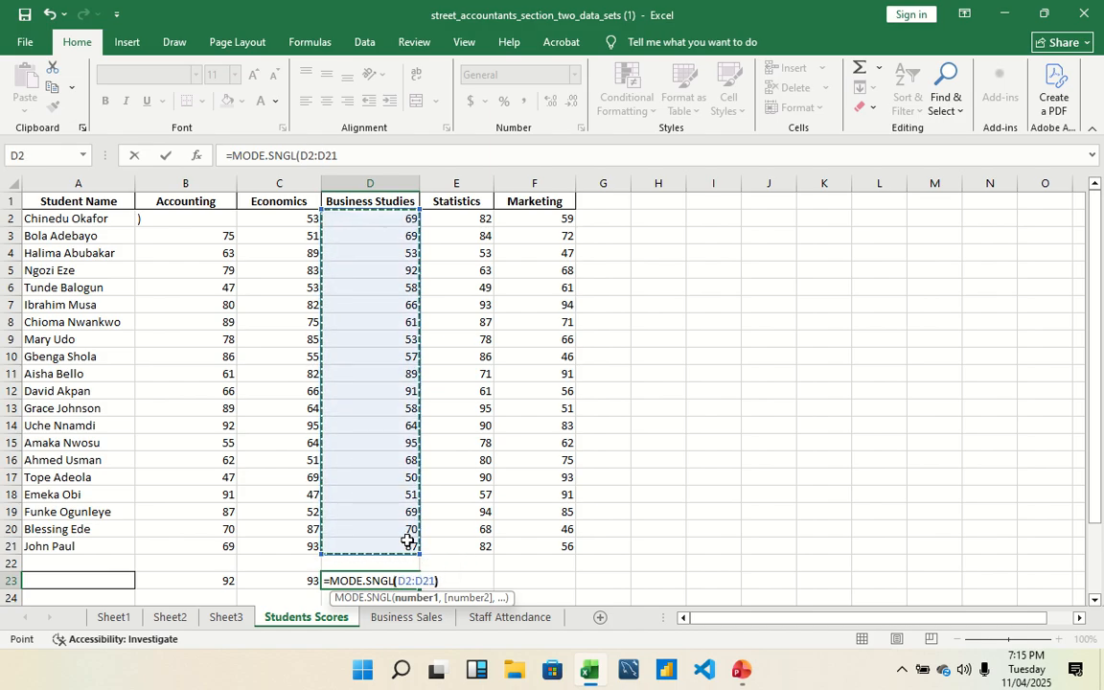
key(Return)
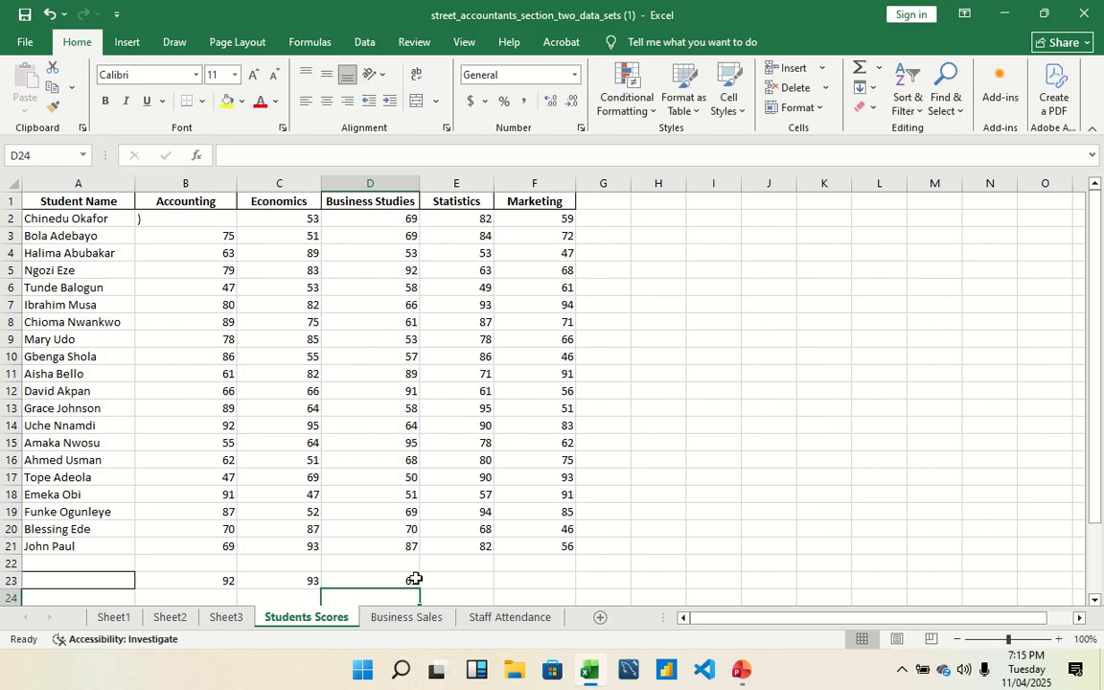
click(397, 578)
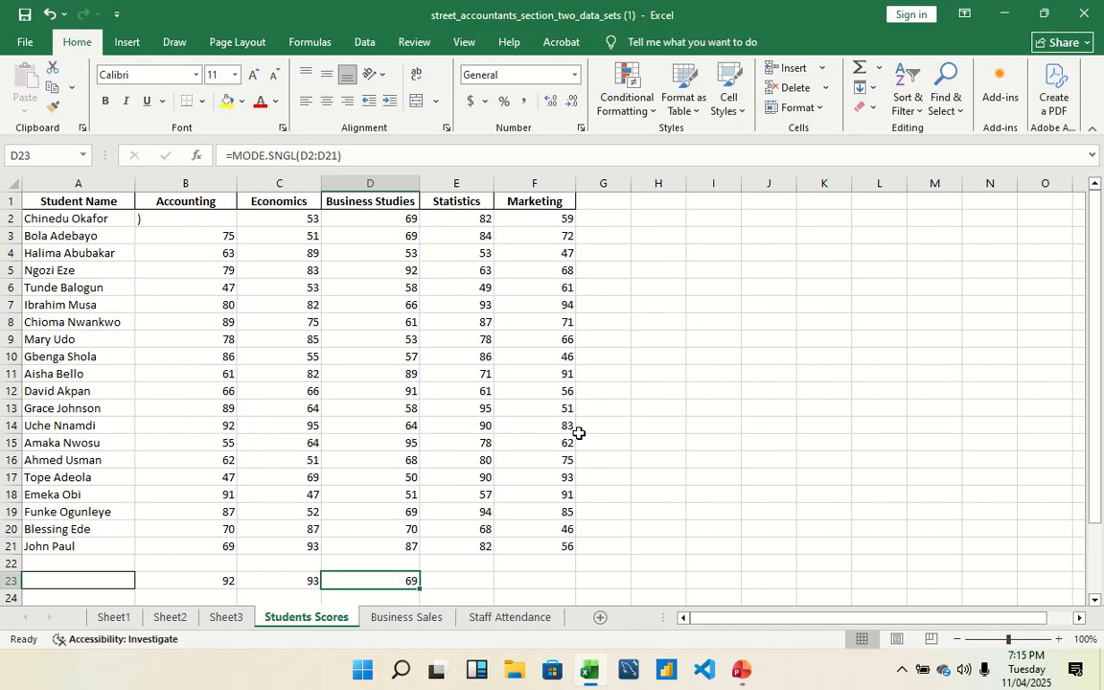
Step: On the Business Sales sheet, convert A1:G26 into a table with headers and look through the available table styles
click(406, 616)
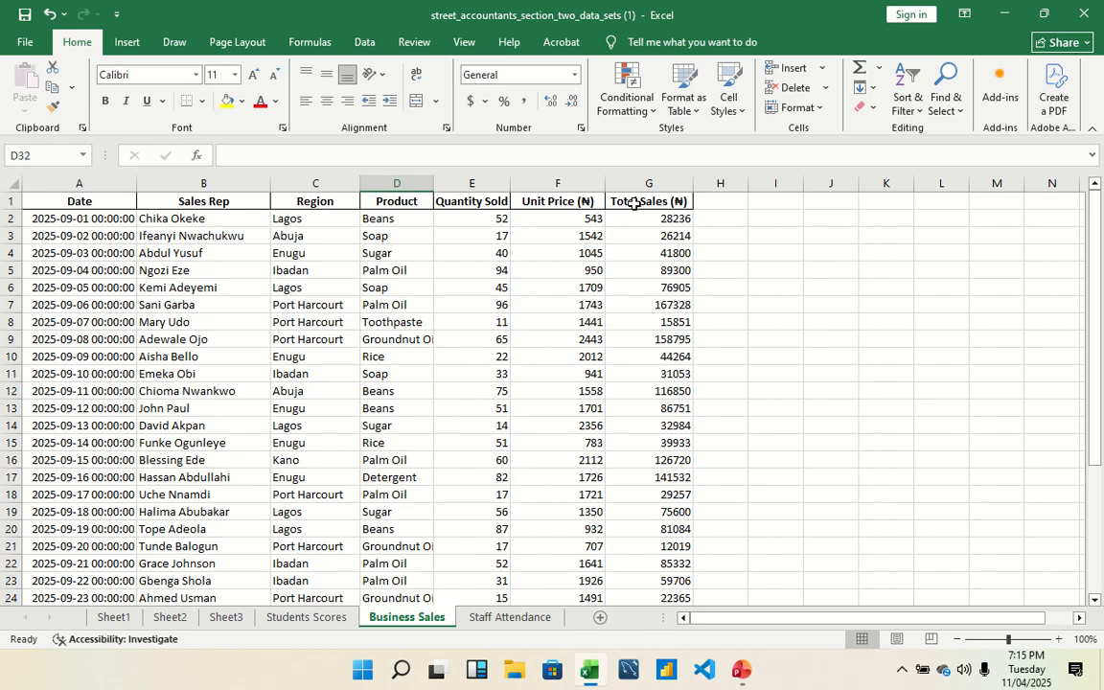
drag(50, 196, 665, 580)
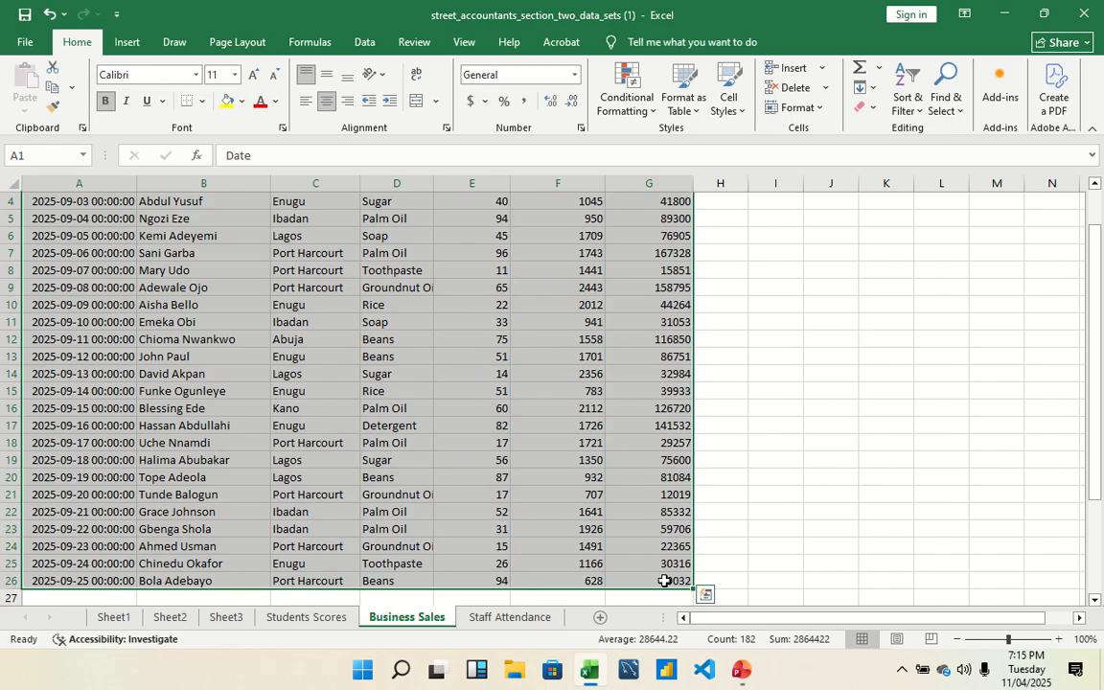
key(ctrl+t)
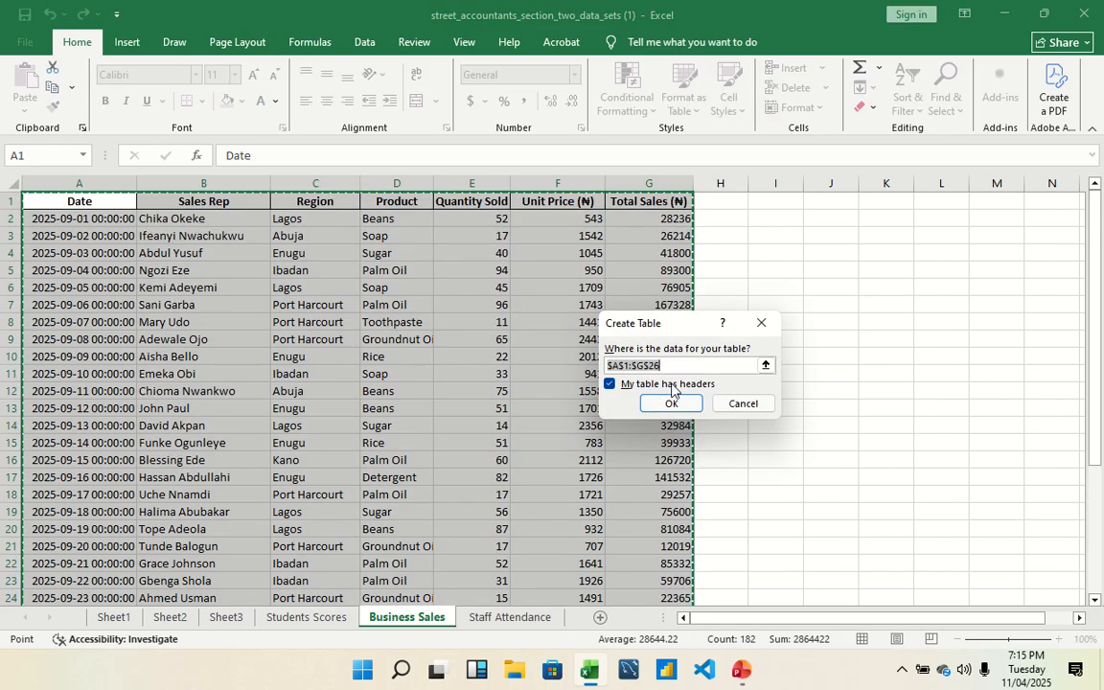
click(670, 404)
click(354, 393)
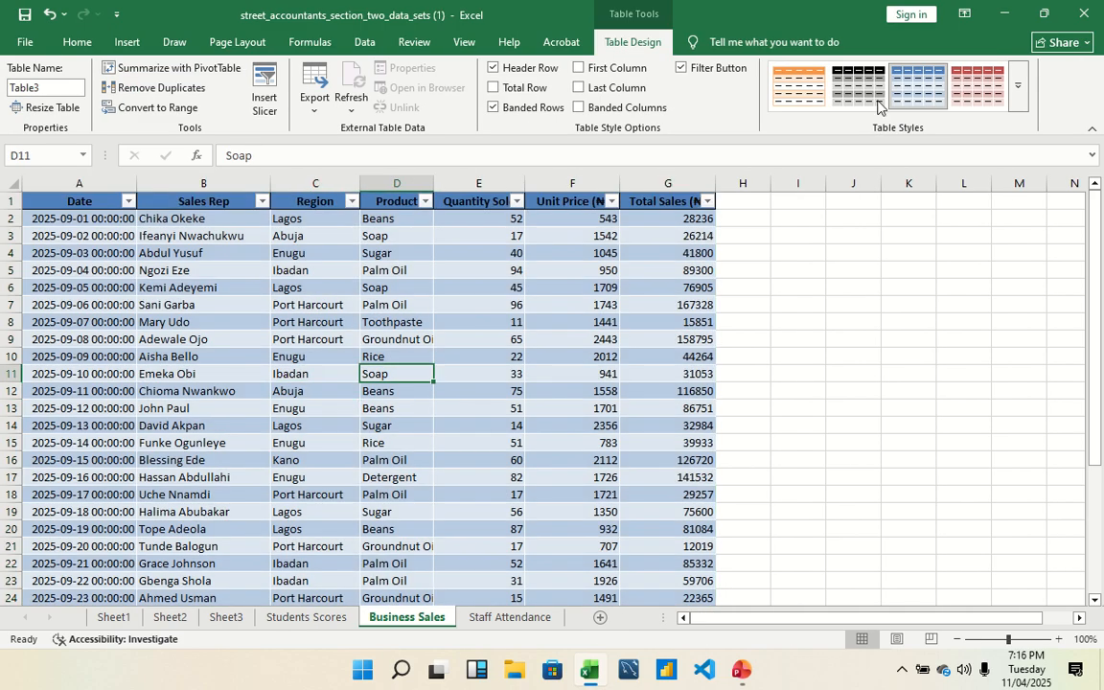
click(1017, 86)
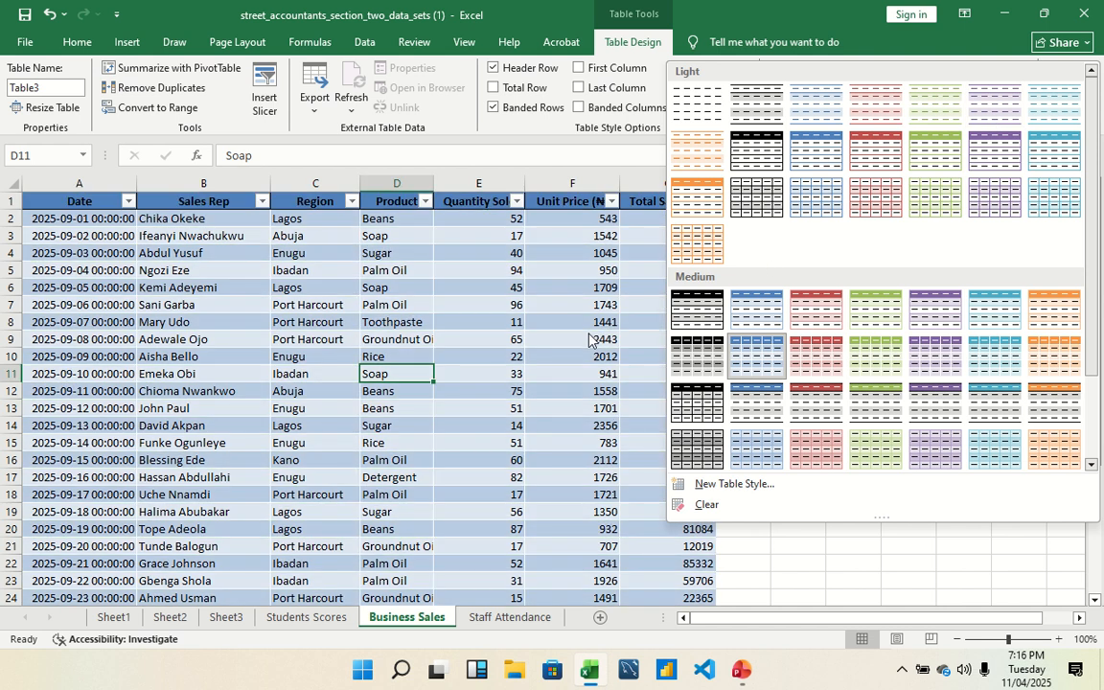
click(533, 305)
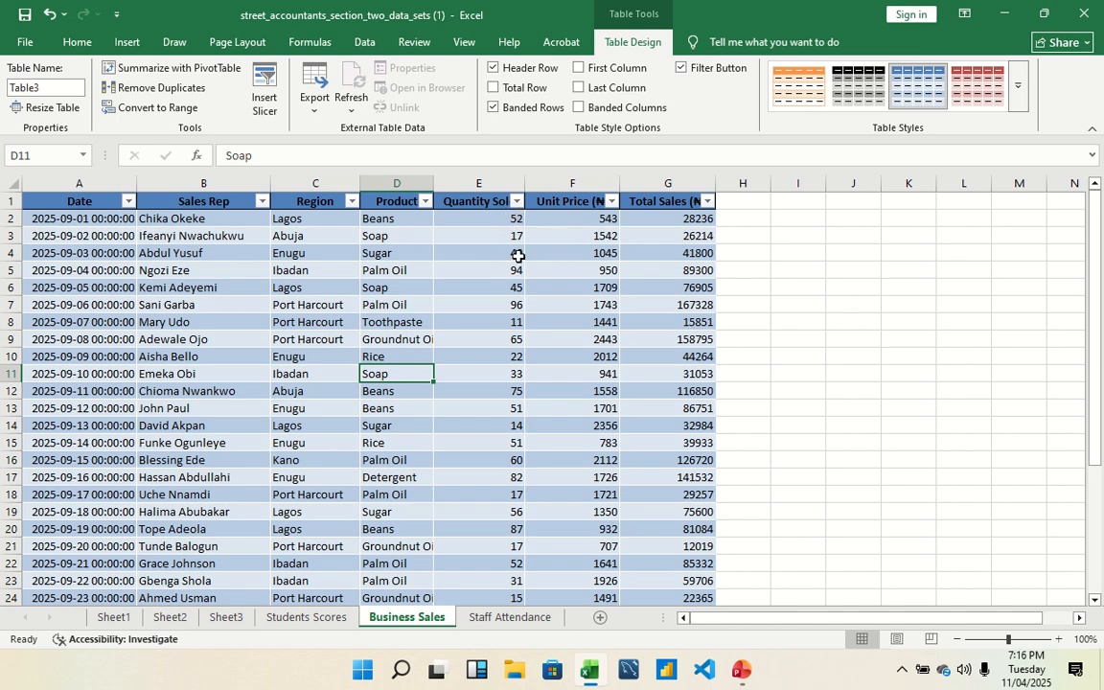
Step: Sort the sales table by Quantity Sold from largest to smallest and check the top row's product, region and sales rep
click(515, 201)
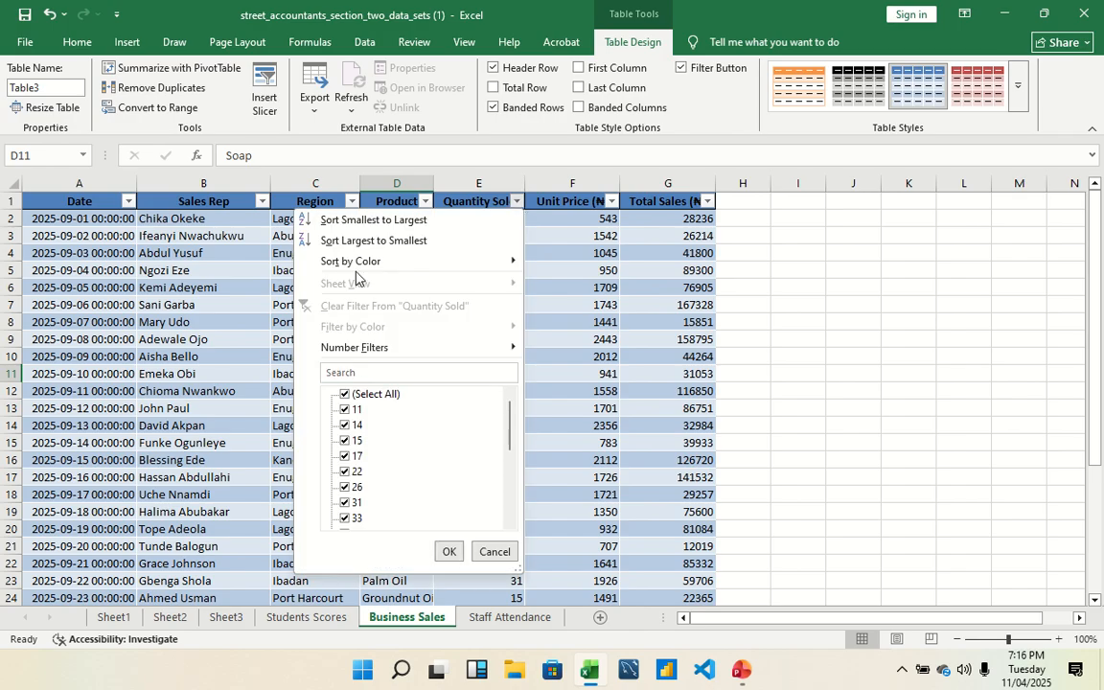
click(389, 245)
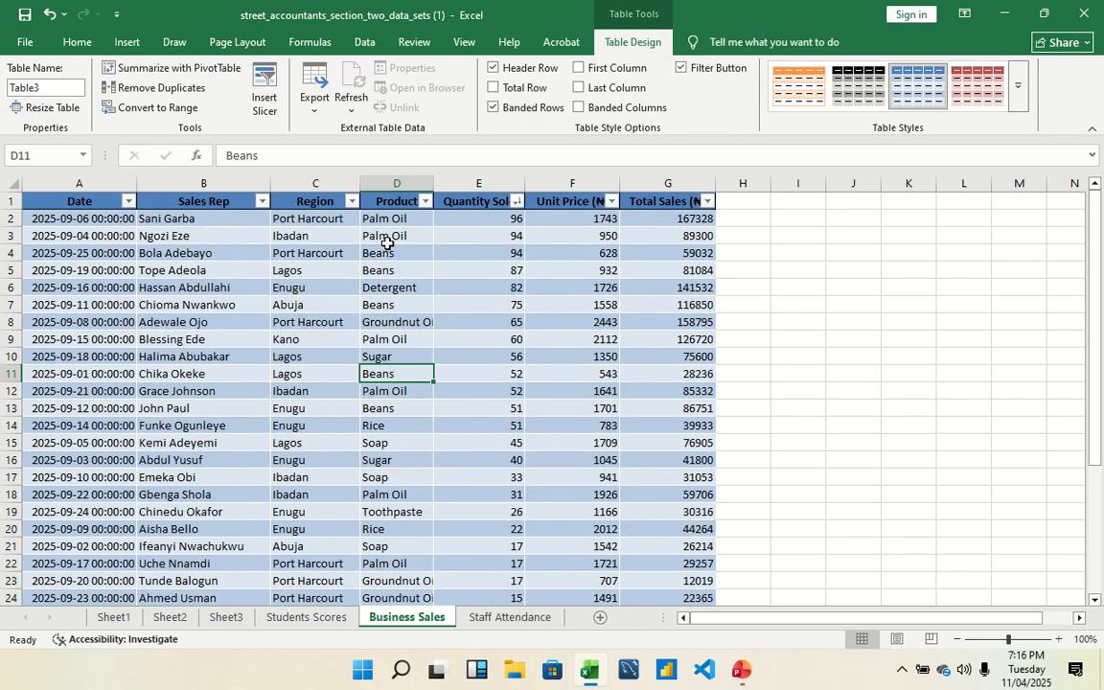
click(514, 220)
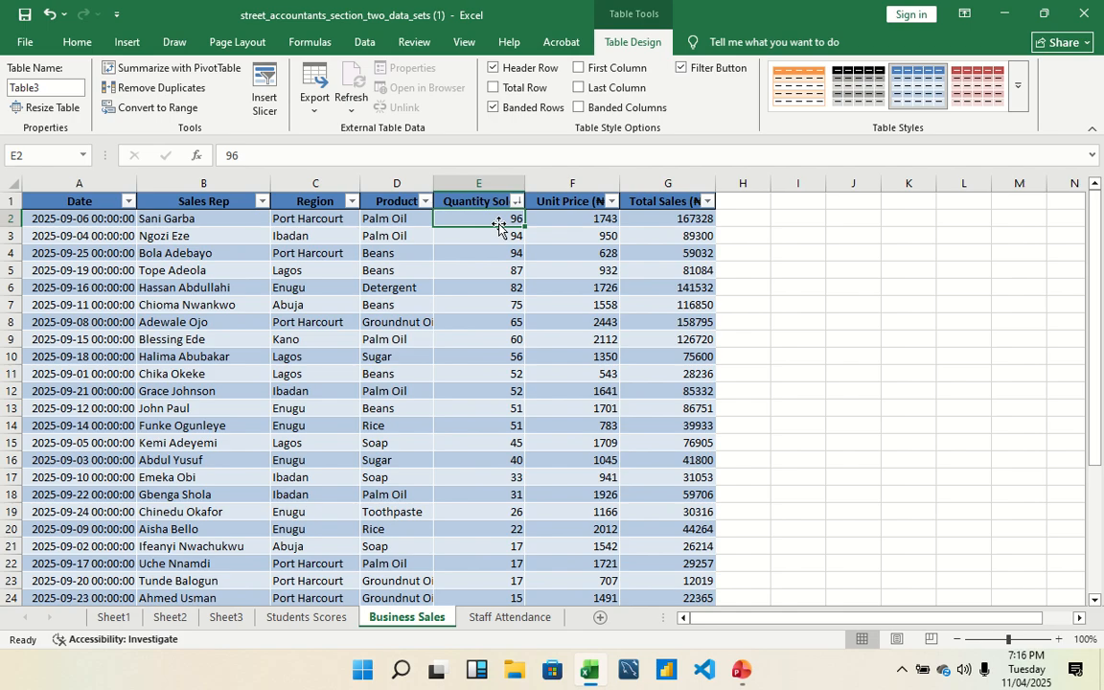
click(400, 219)
click(305, 219)
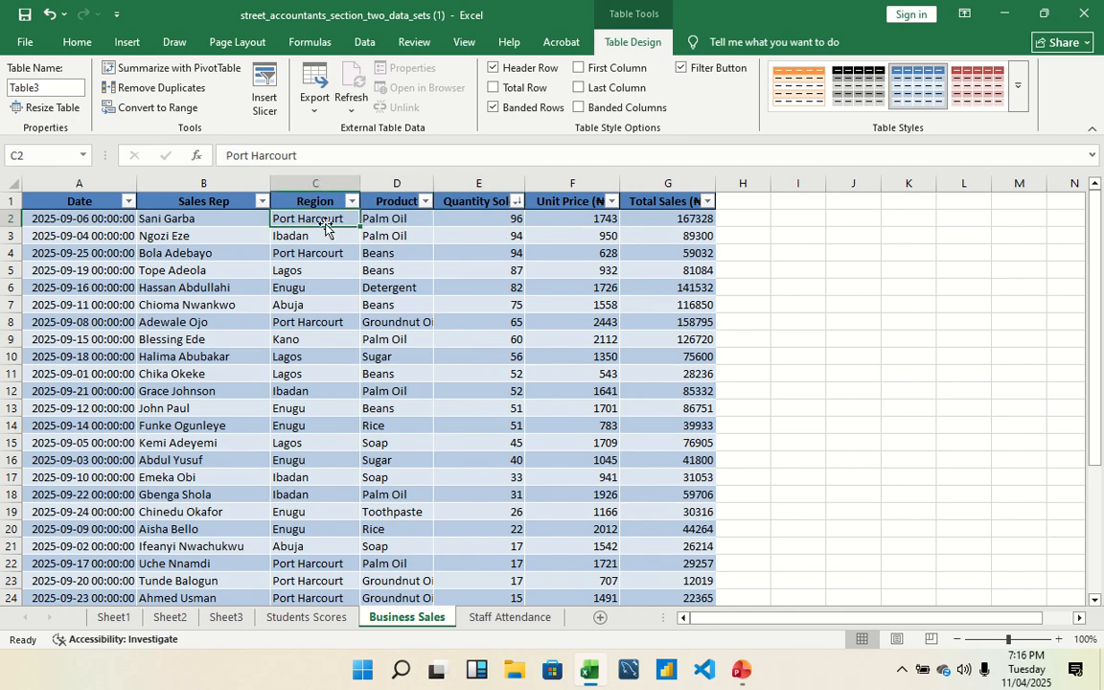
click(217, 218)
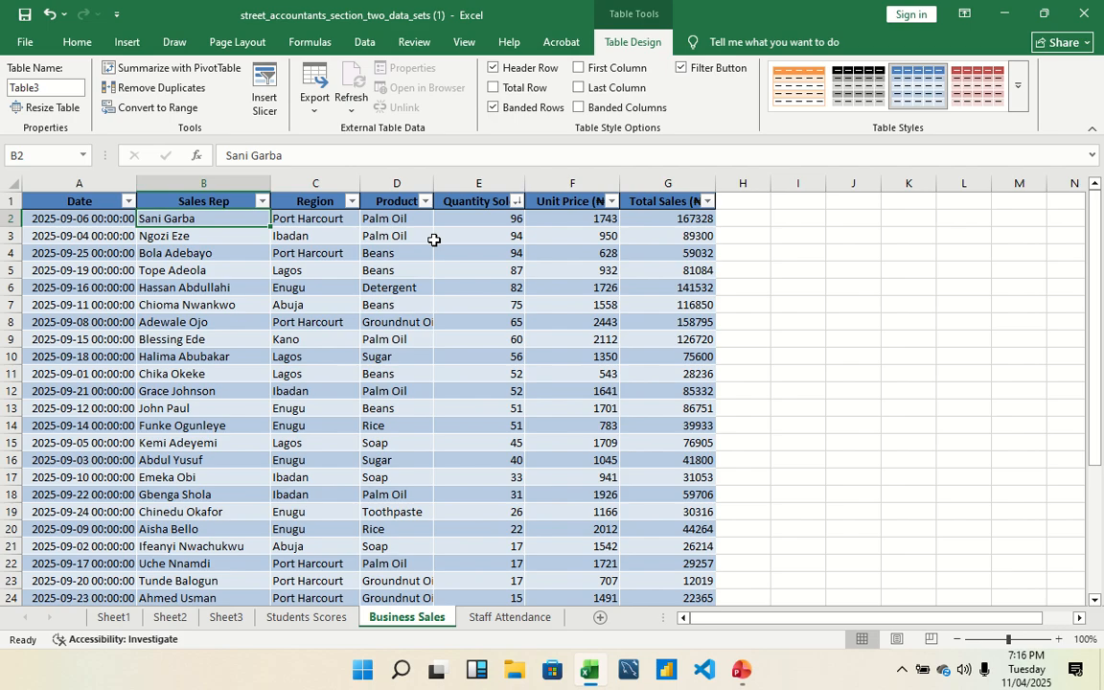
Step: Filter the Region column of the sales table to show only Enugu, Kano and Lagos
click(352, 202)
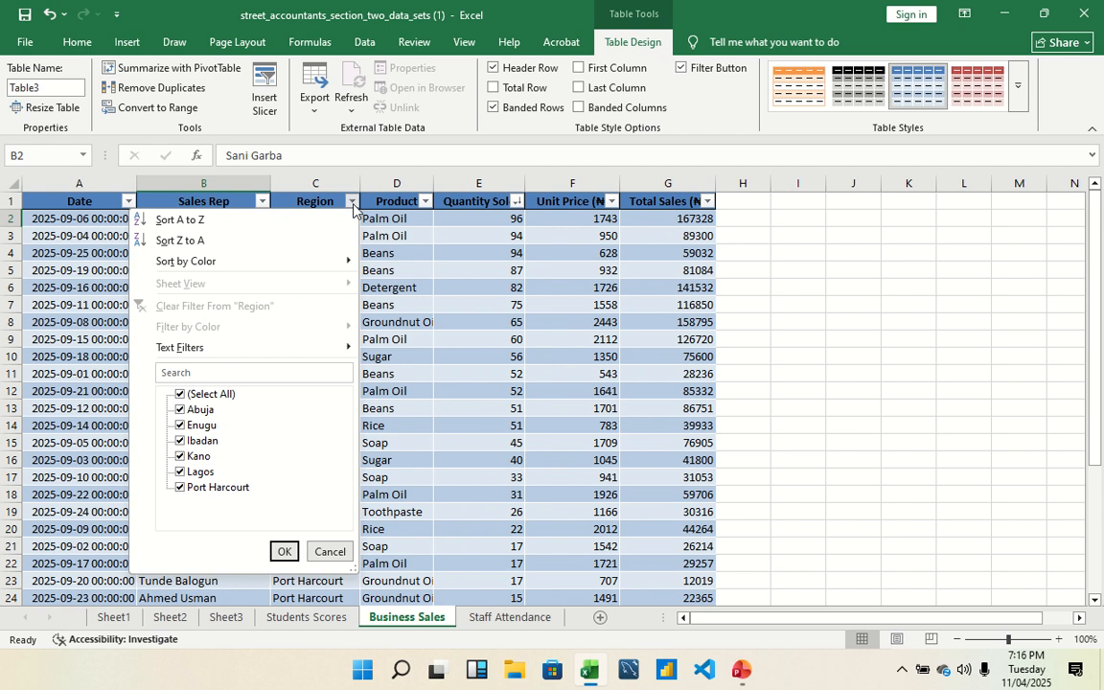
click(180, 396)
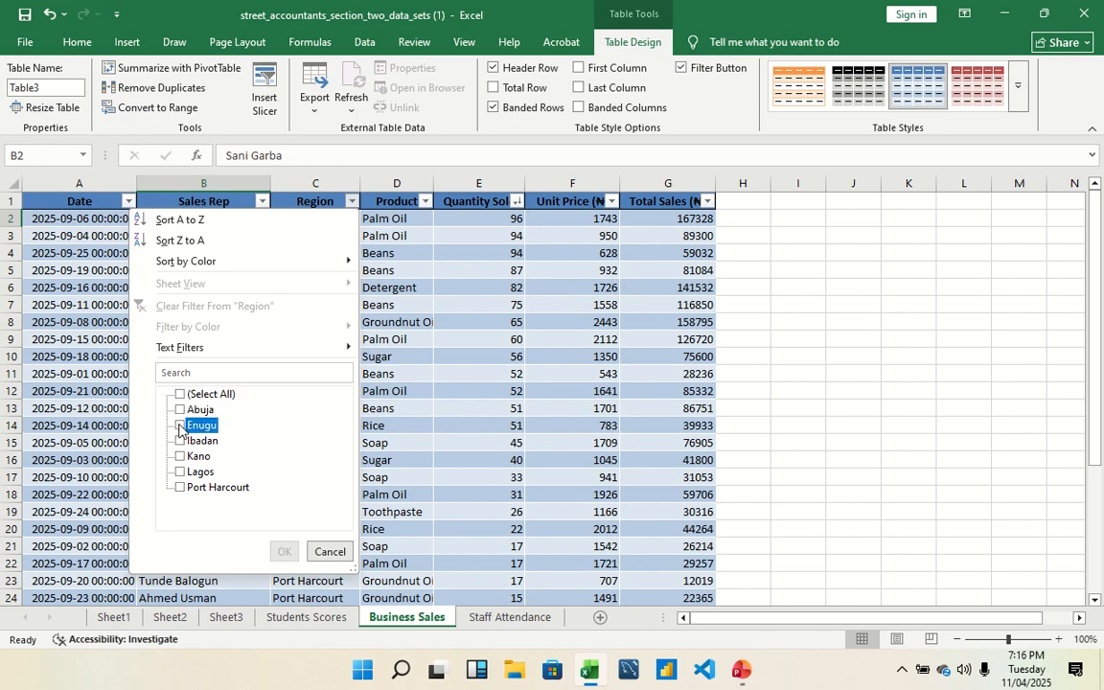
click(181, 425)
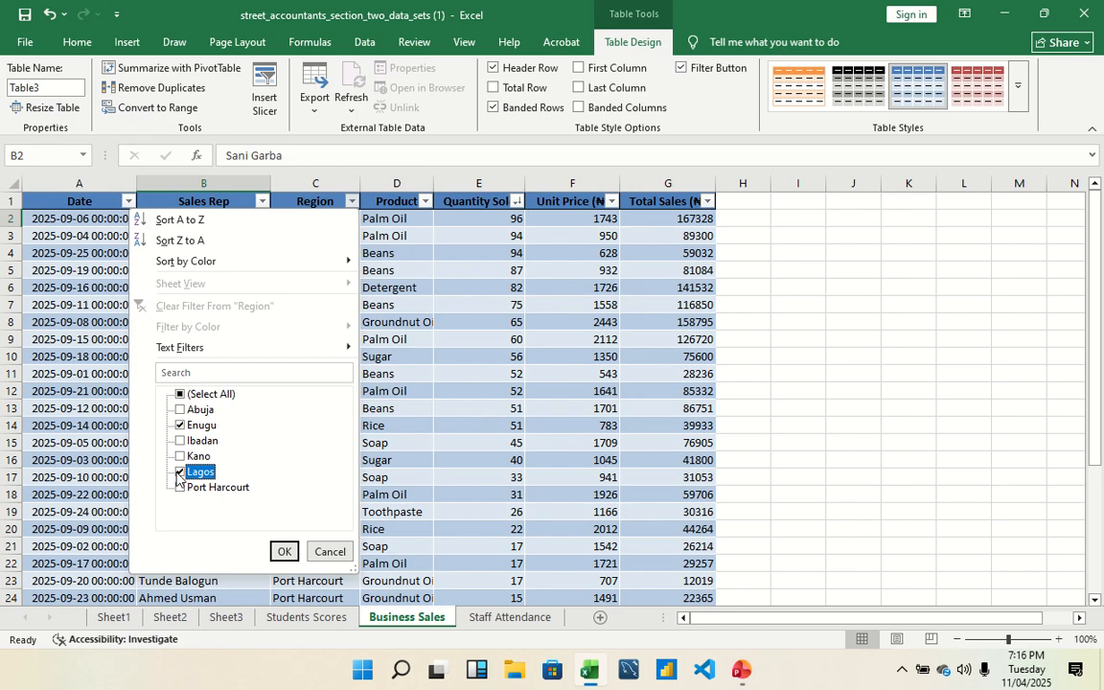
click(285, 551)
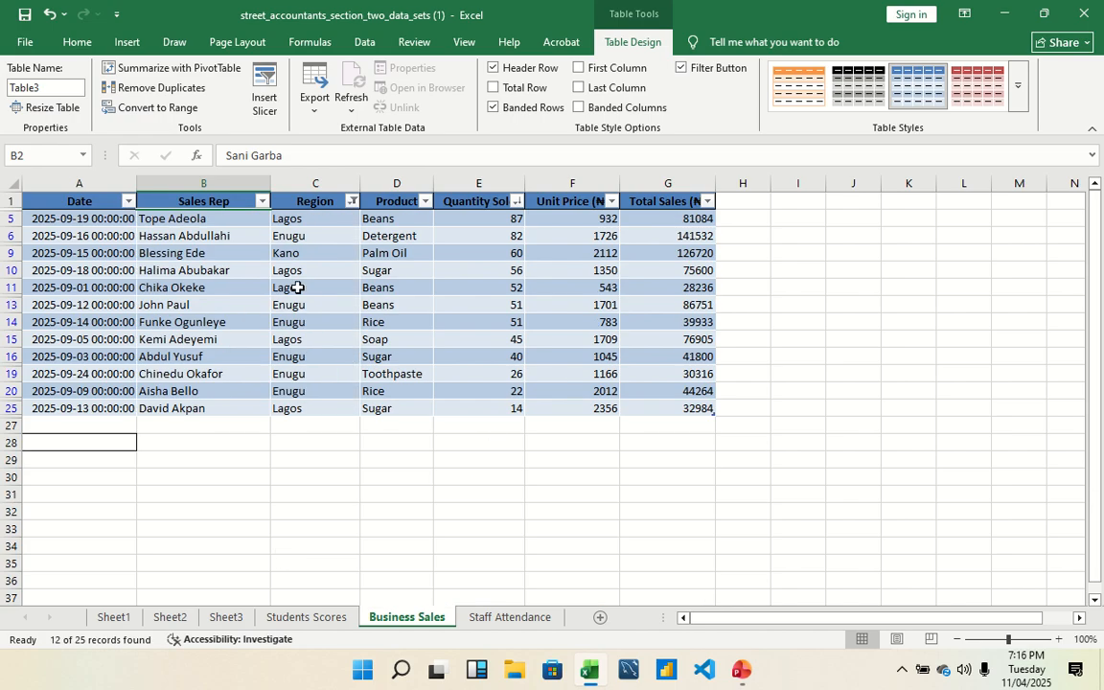
Step: Sort the filtered sales rows by Region from A to Z, and undo both the sort and the region filter
click(352, 201)
click(220, 218)
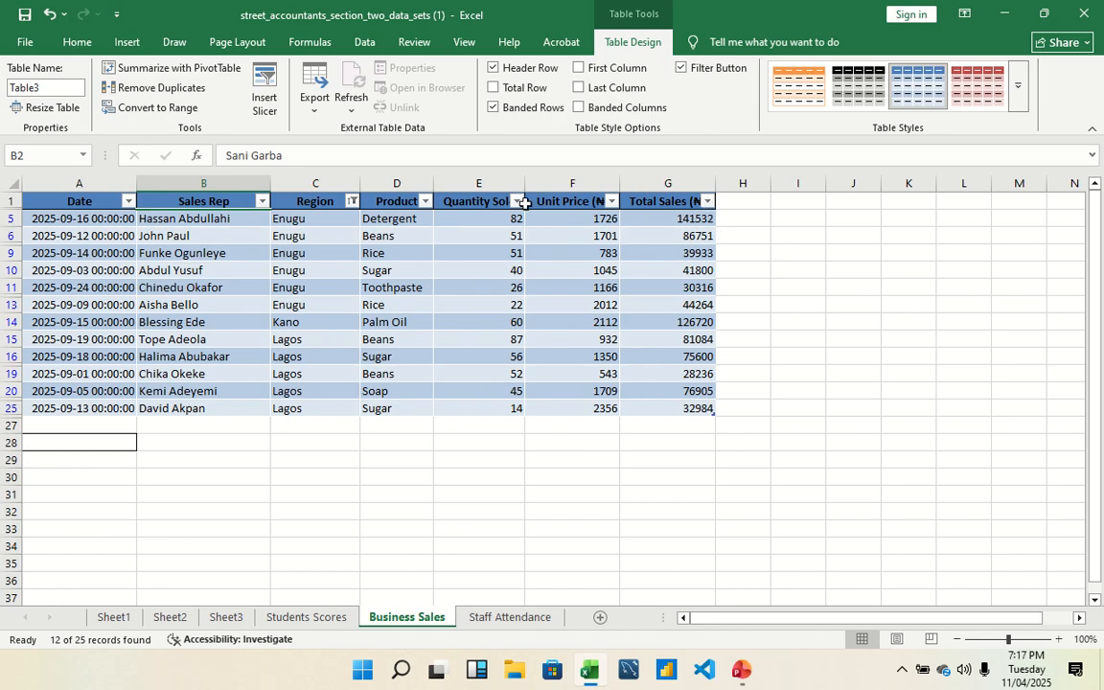
key(ctrl+z)
key(ctrl+z)
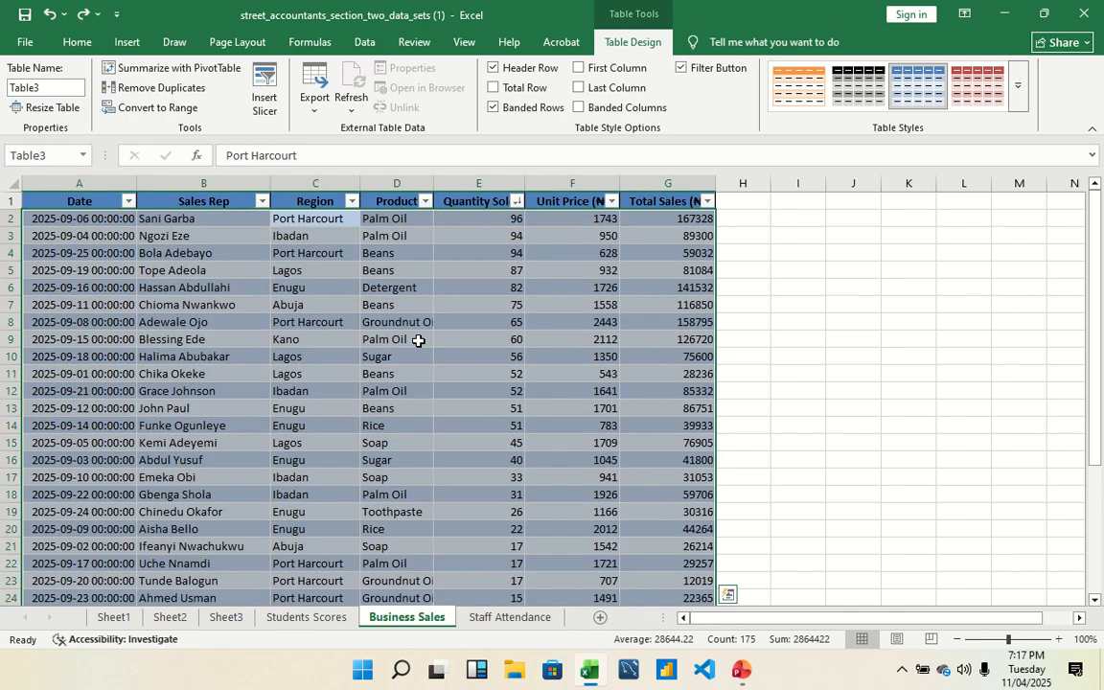
Step: Sort the sales table by Total Sales from largest to smallest, and re-sort it from smallest to largest
click(706, 202)
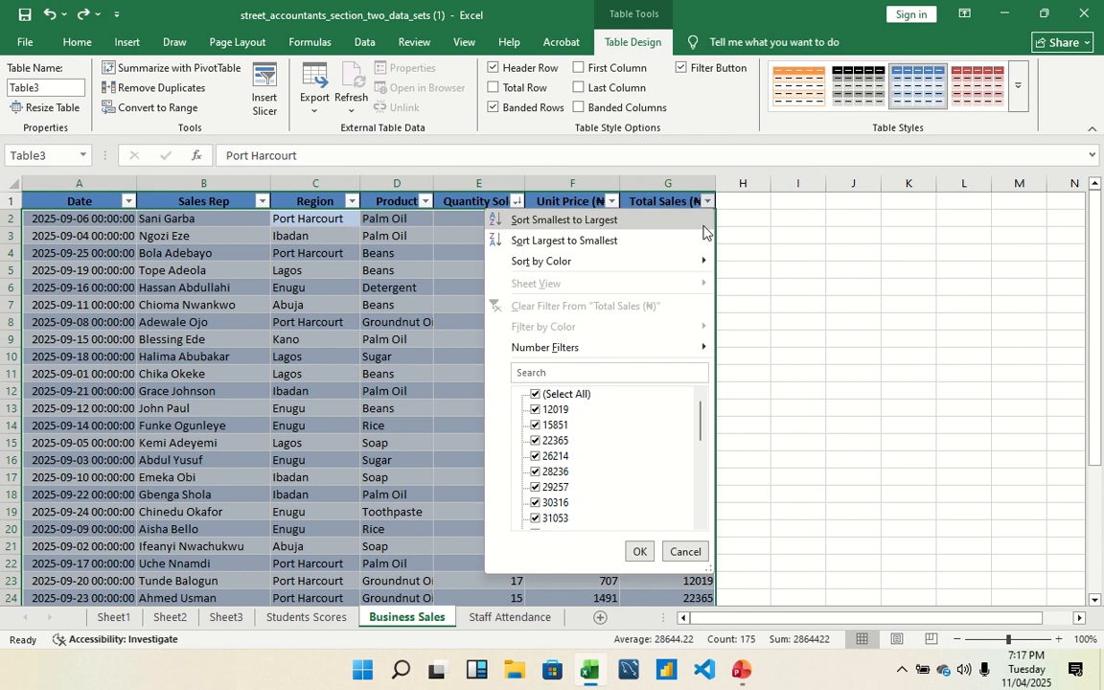
click(601, 240)
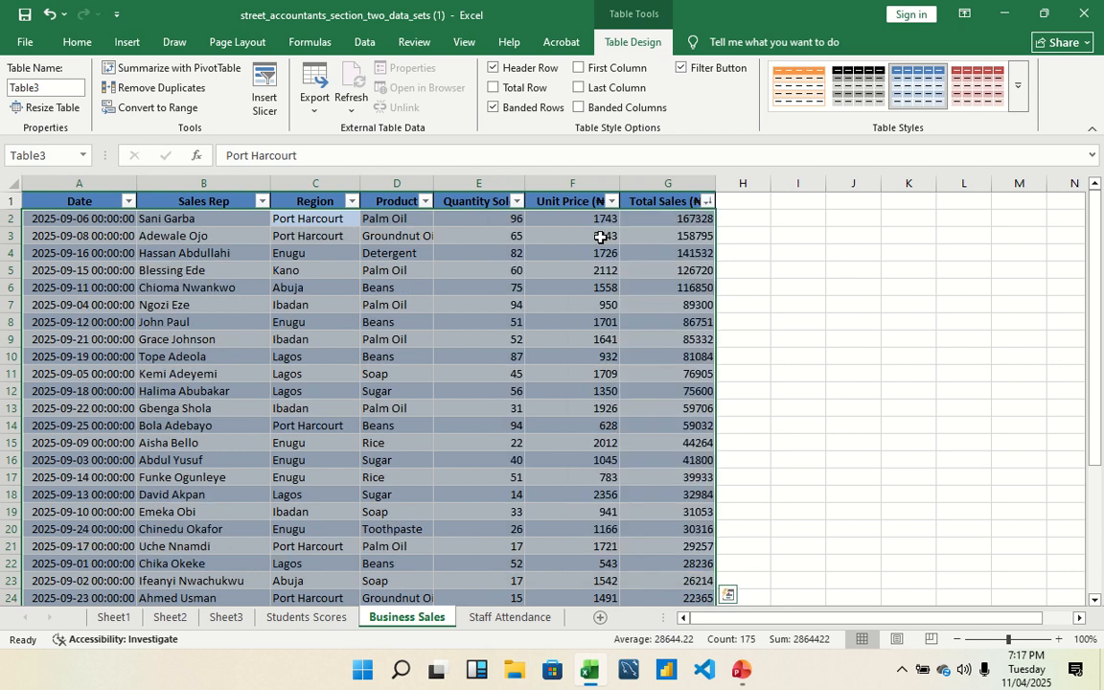
click(692, 220)
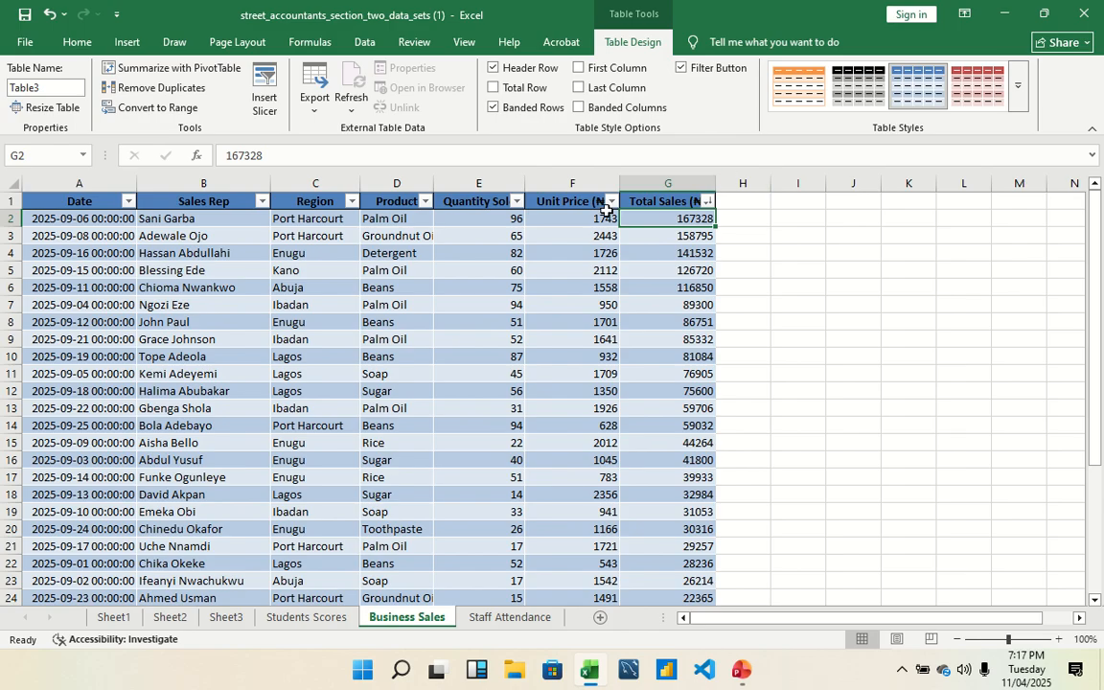
click(706, 201)
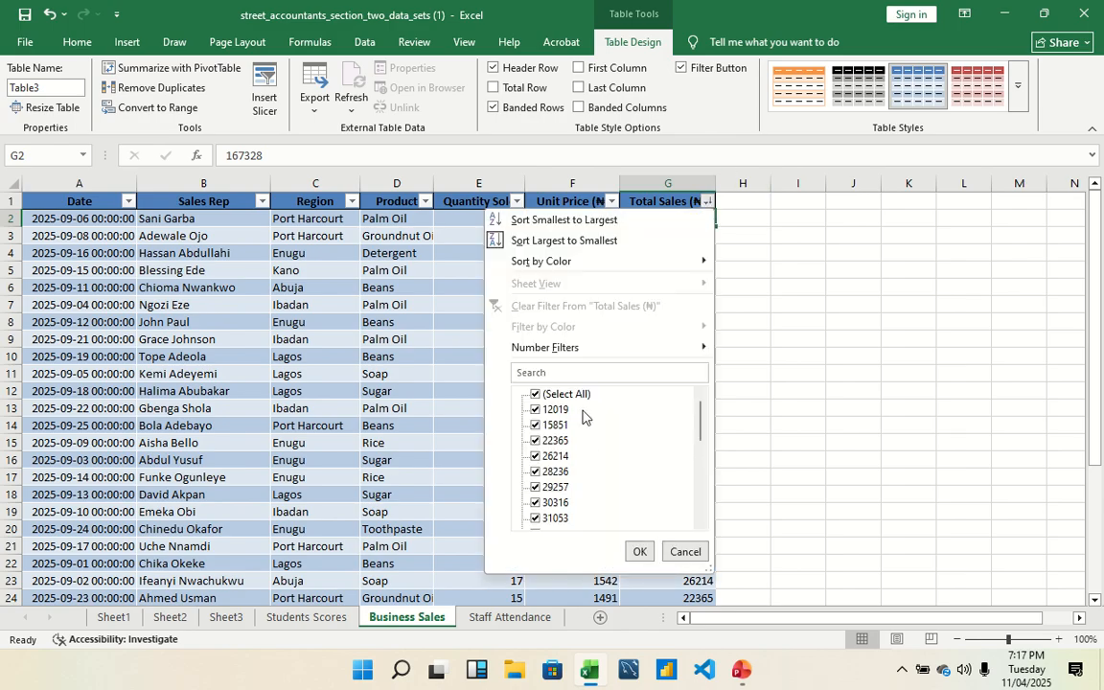
click(565, 220)
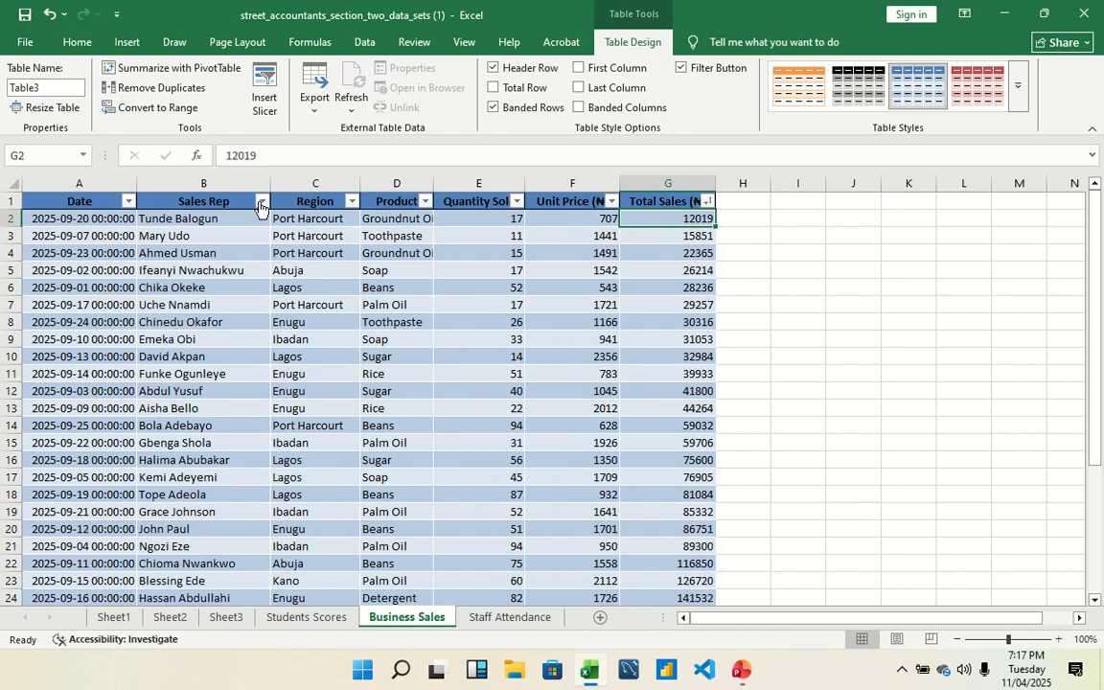
Step: Filter the Sales Rep column to the reps whose names match a searched first name
click(261, 201)
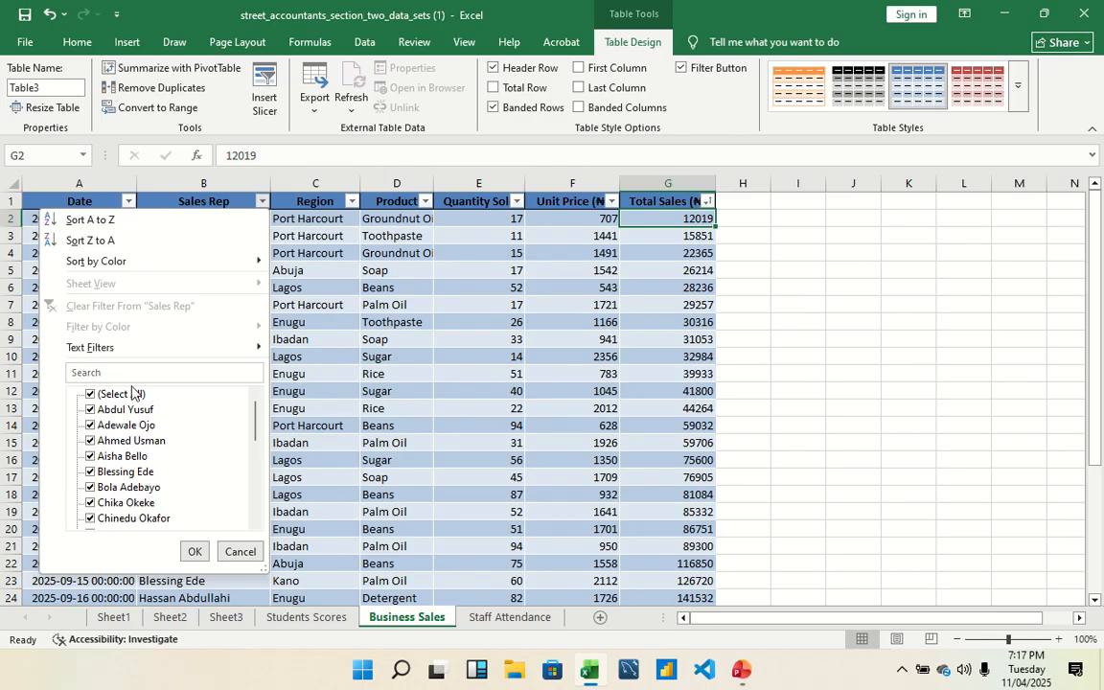
click(351, 203)
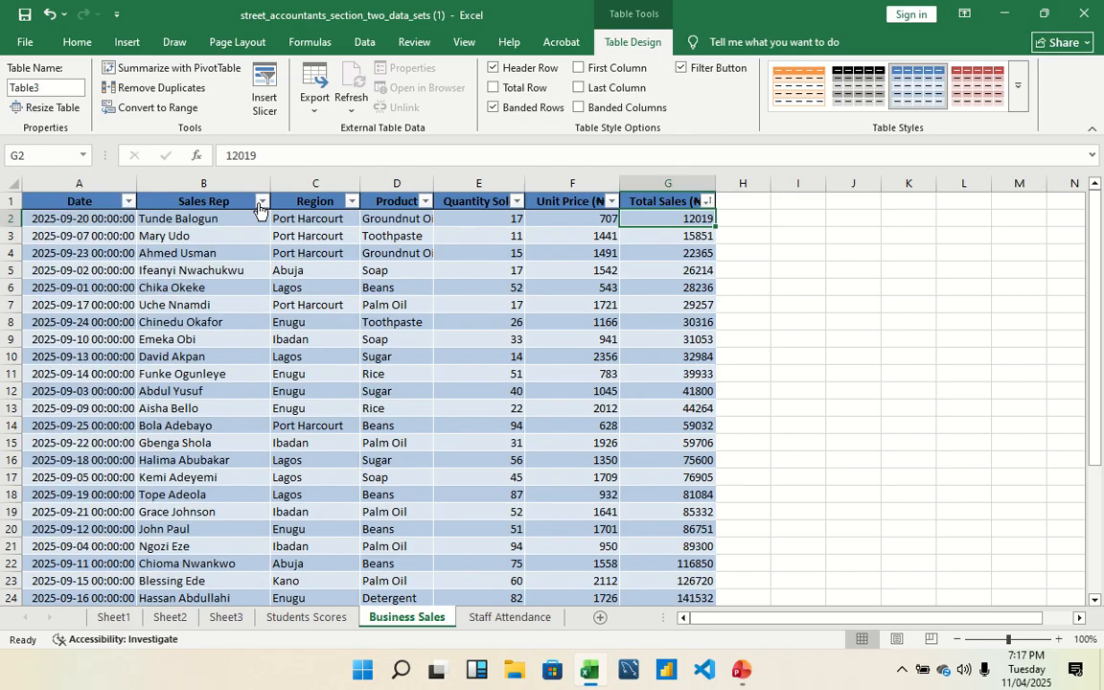
click(259, 205)
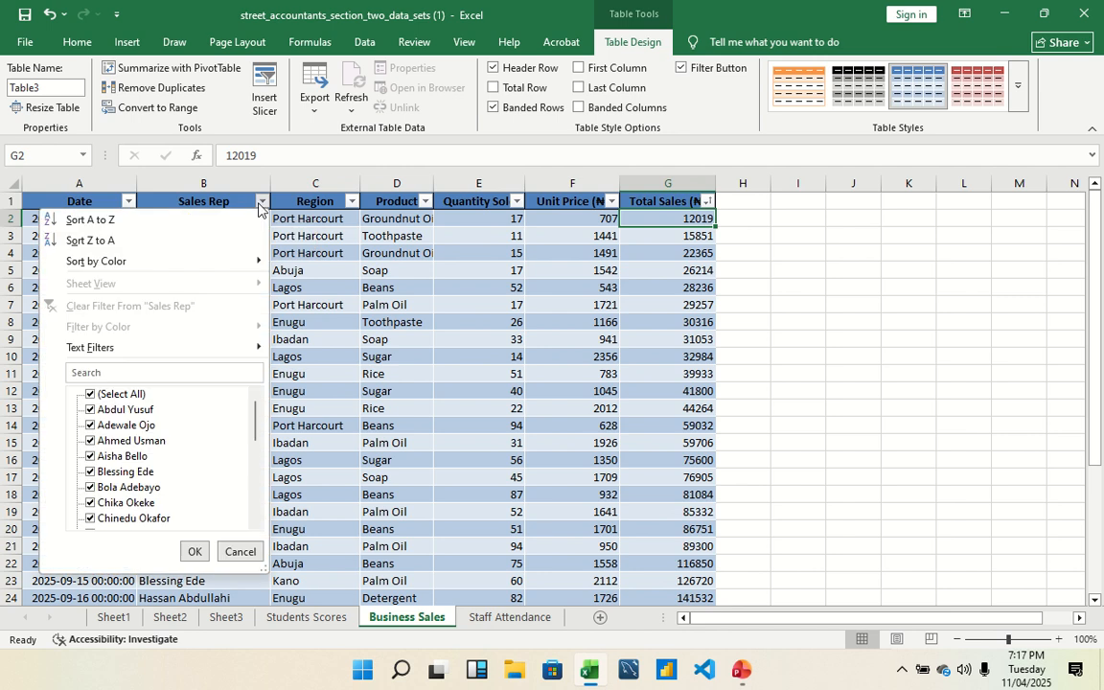
click(148, 372)
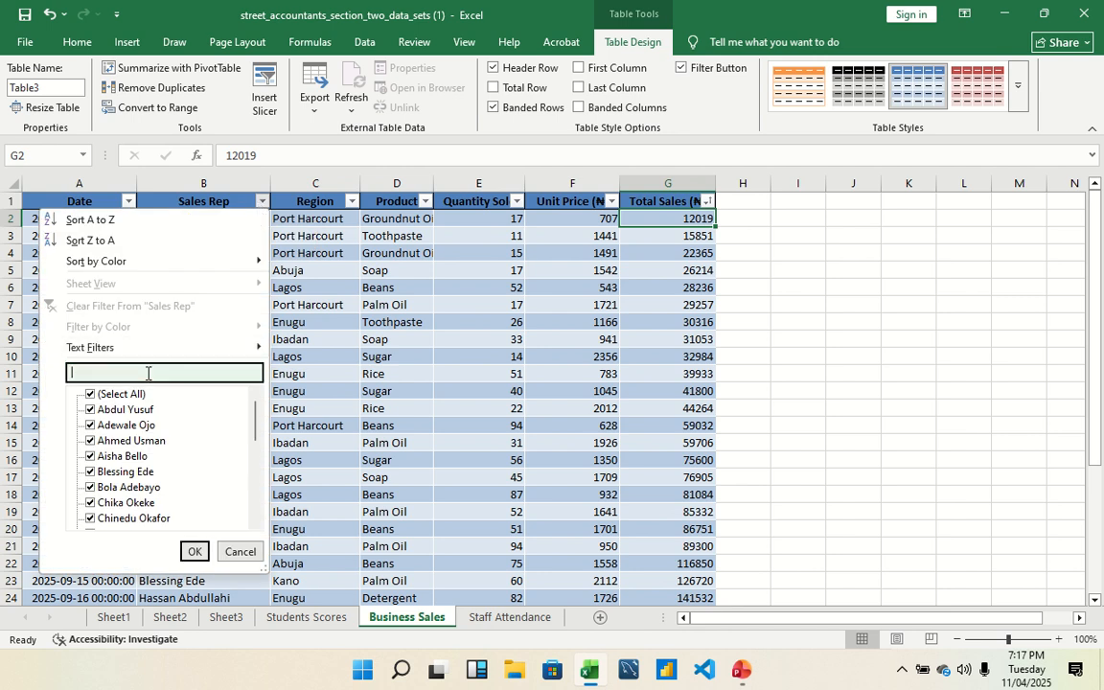
text(jo)
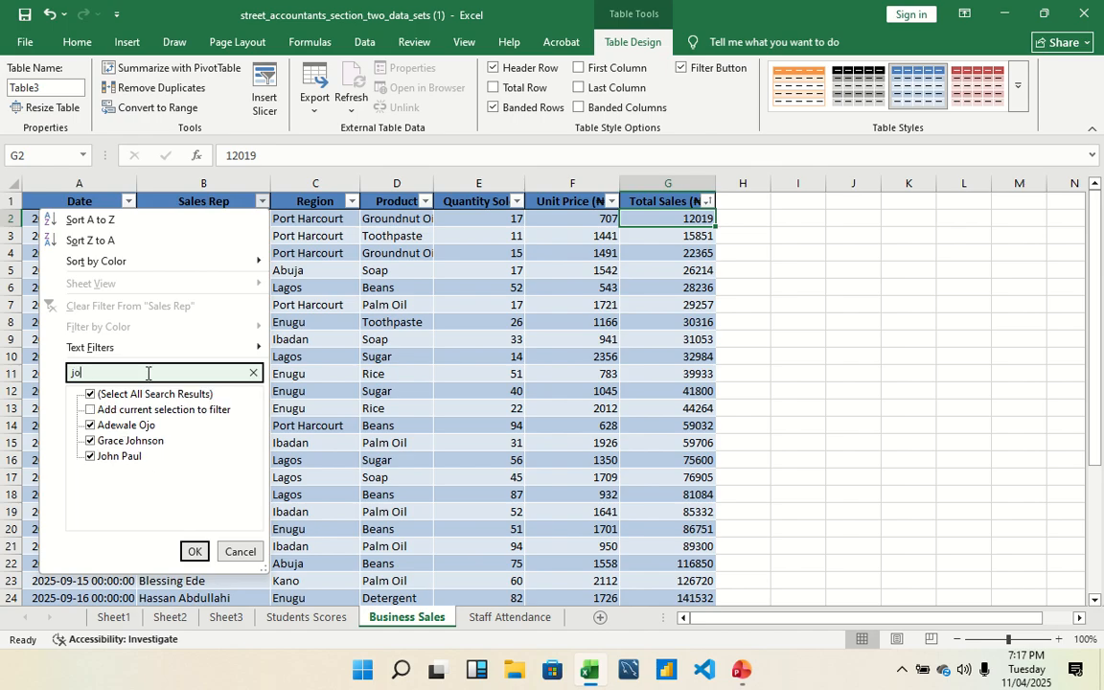
text(n)
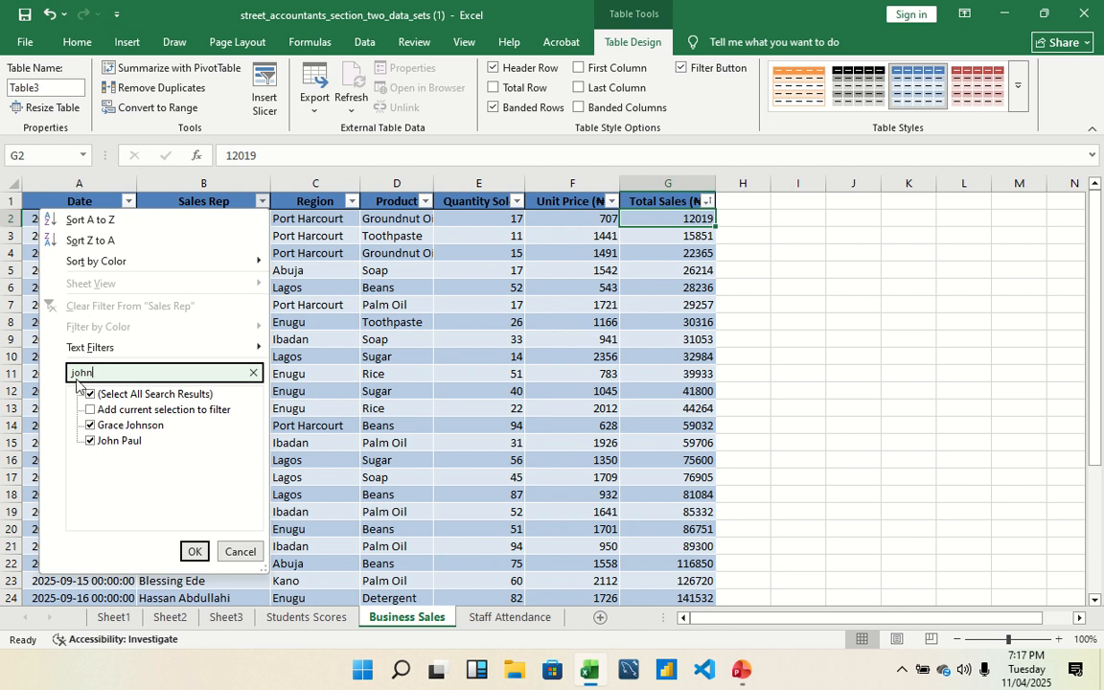
click(196, 550)
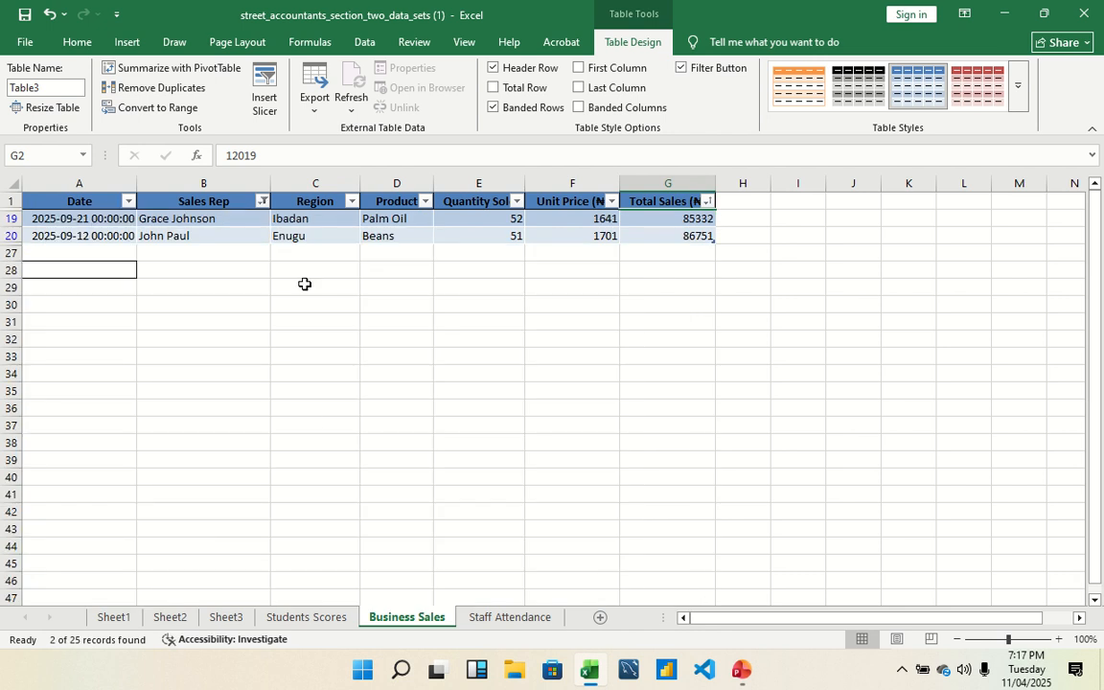
Step: On the Staff Attendance sheet, convert A1:E24 into a table with headers
click(532, 624)
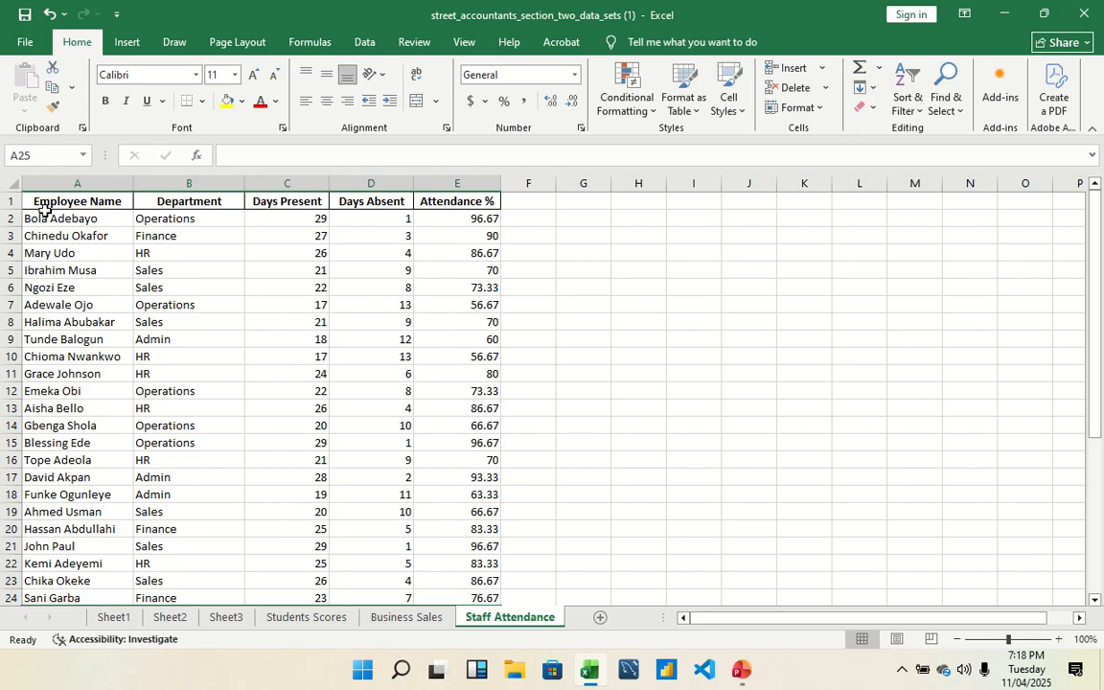
drag(45, 209, 487, 468)
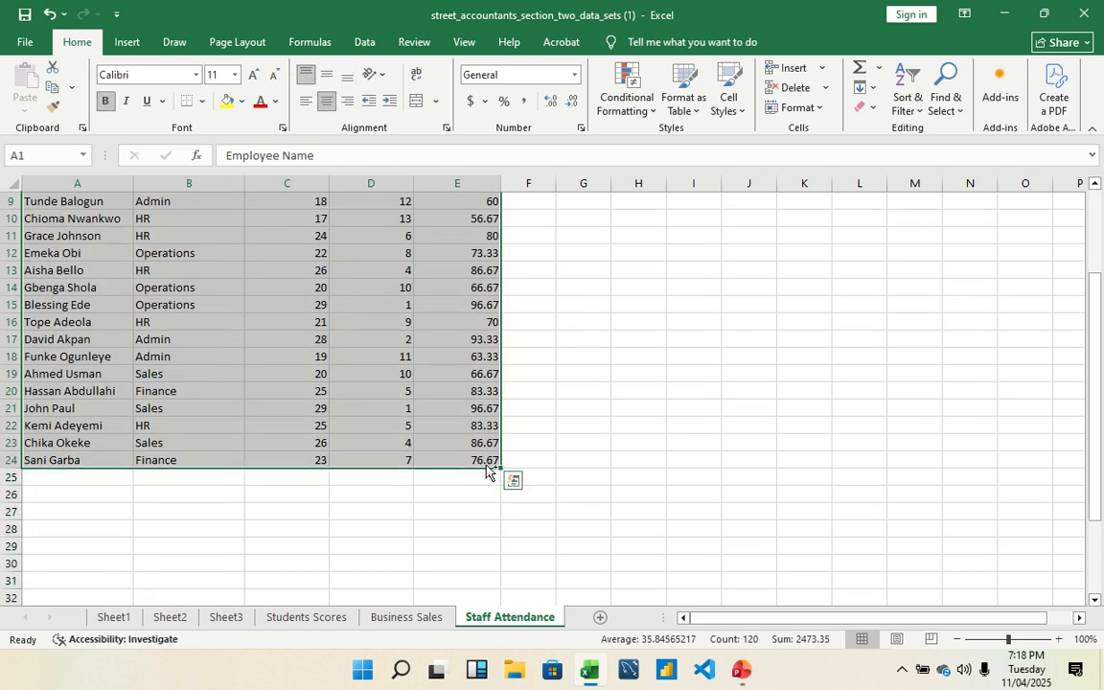
key(ctrl+t)
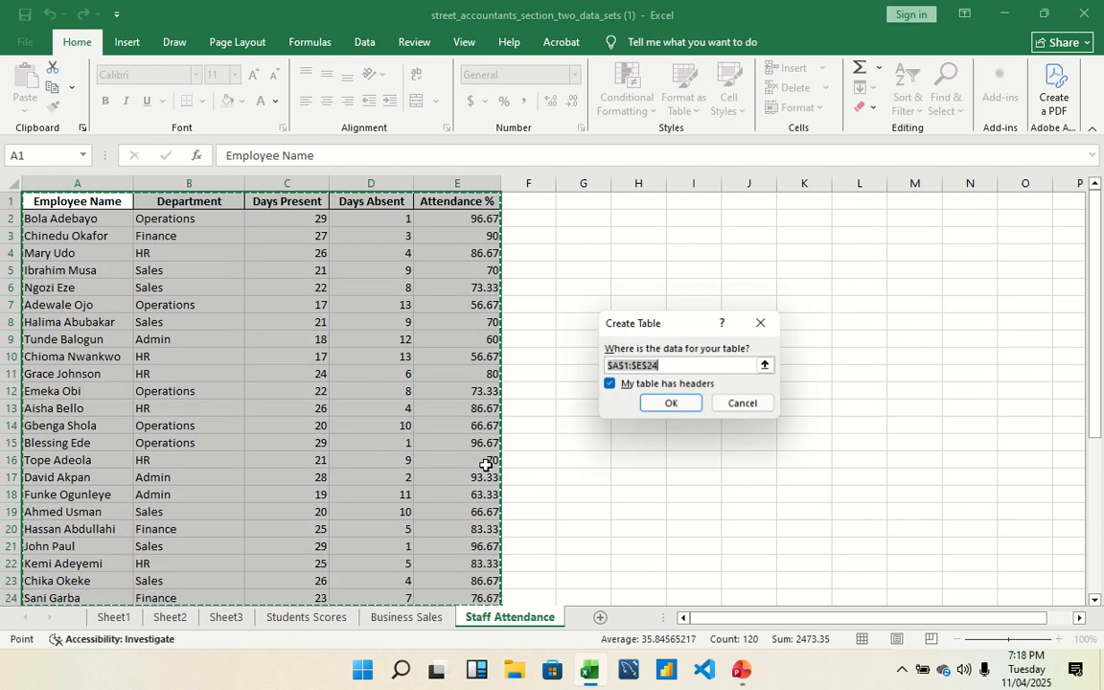
click(679, 406)
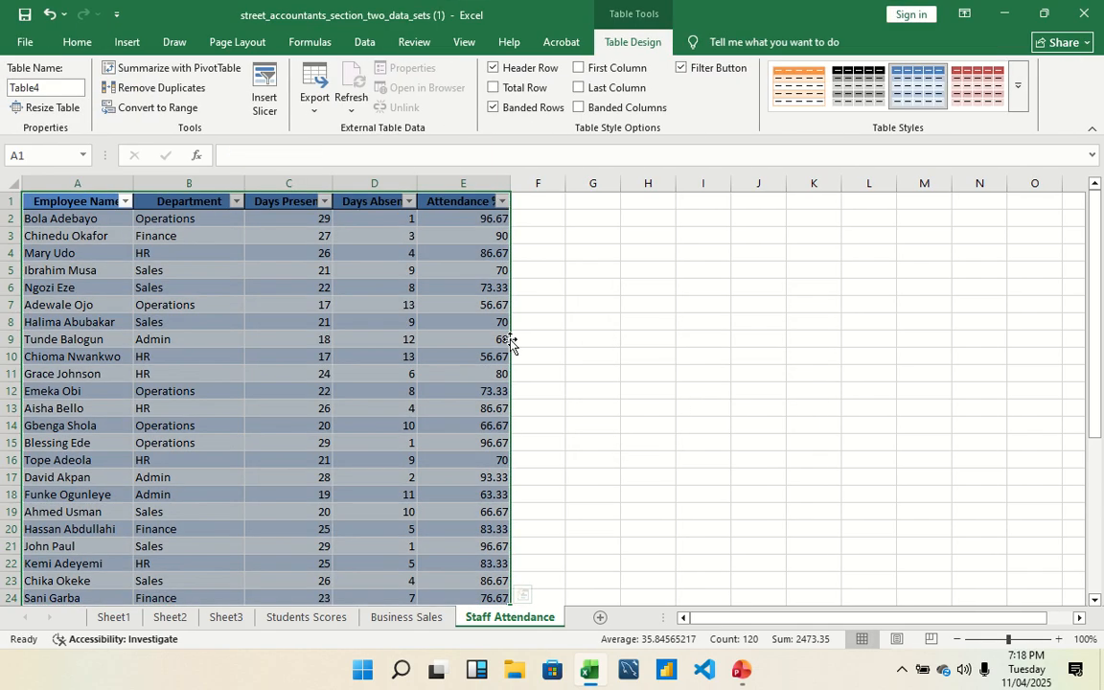
click(407, 304)
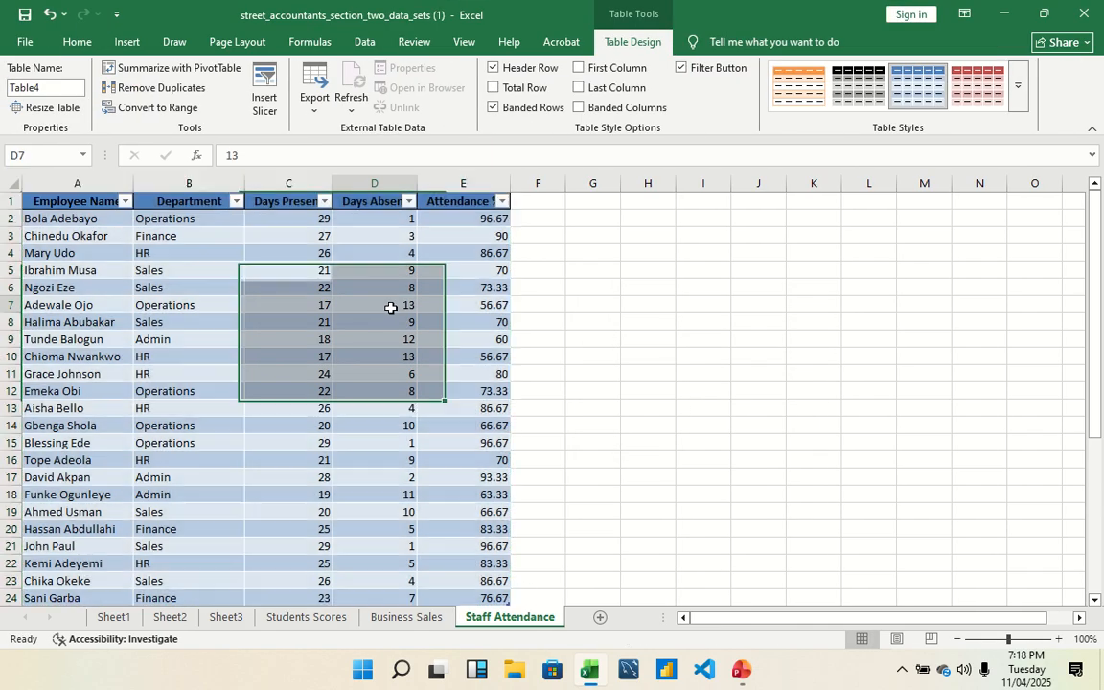
Step: Sort the attendance table by Attendance % from largest to smallest and check the top employee's department
click(501, 202)
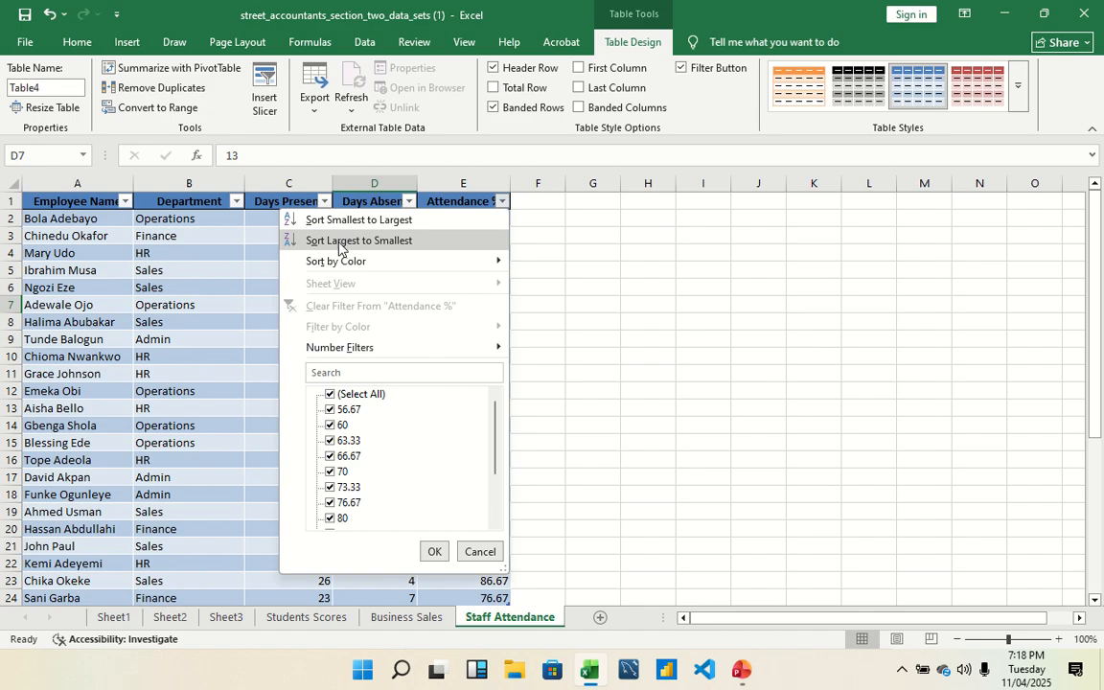
click(340, 240)
click(474, 231)
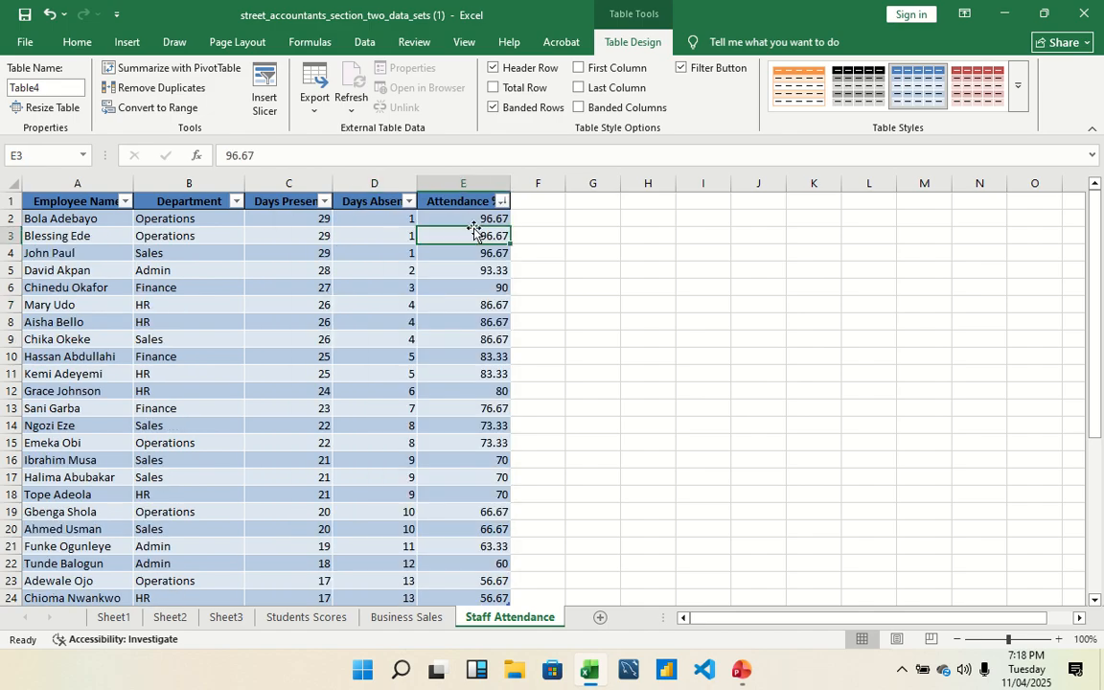
click(175, 219)
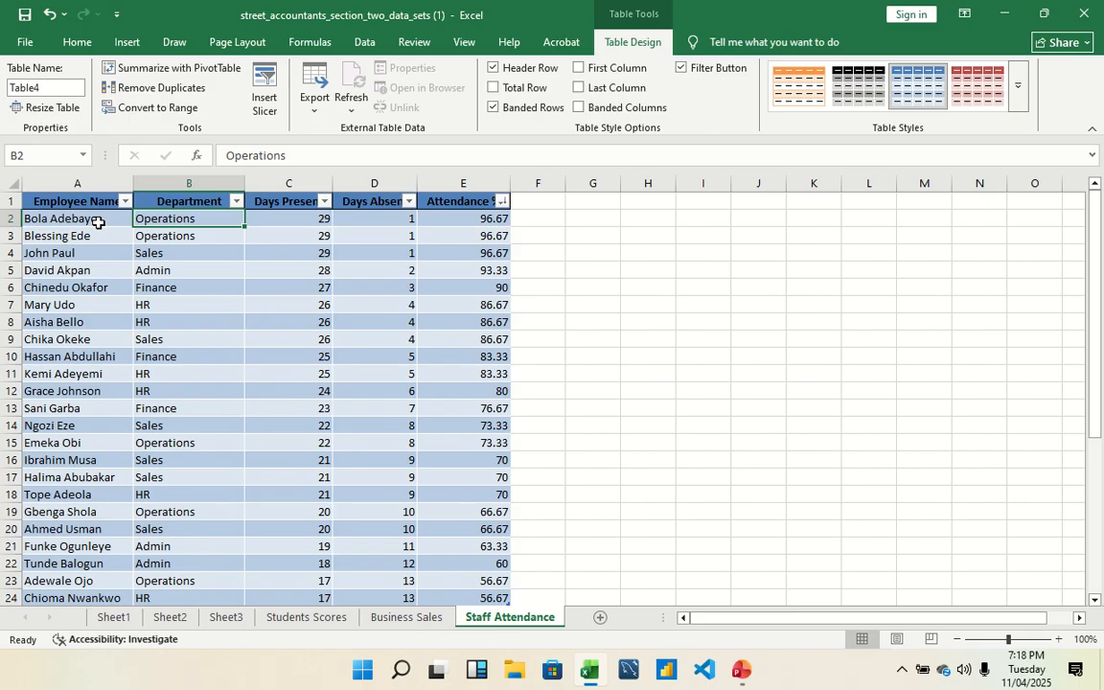
Step: Sort the attendance table by Days Absent from largest to smallest and check the top row's absences and department
click(408, 201)
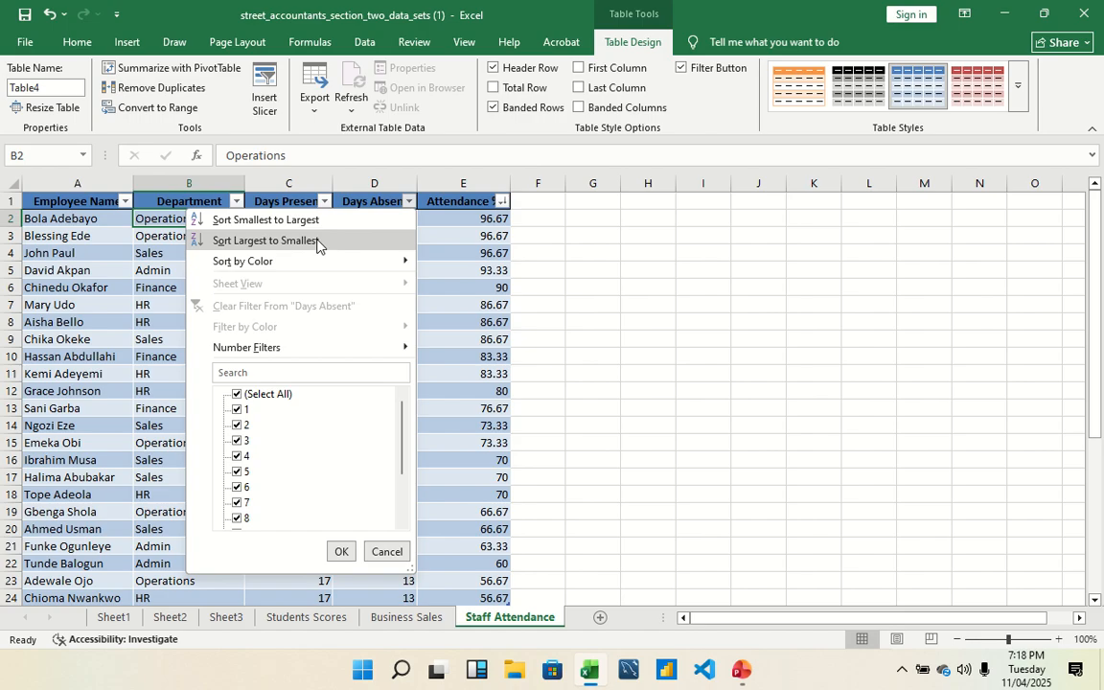
click(273, 241)
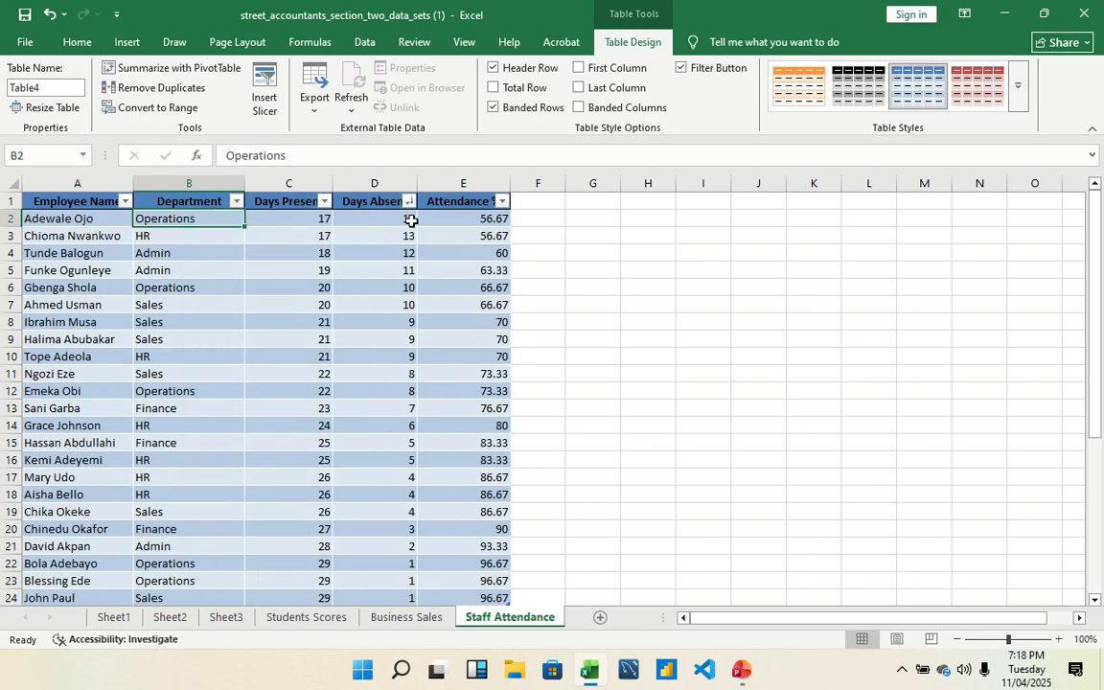
click(378, 218)
click(149, 221)
click(659, 370)
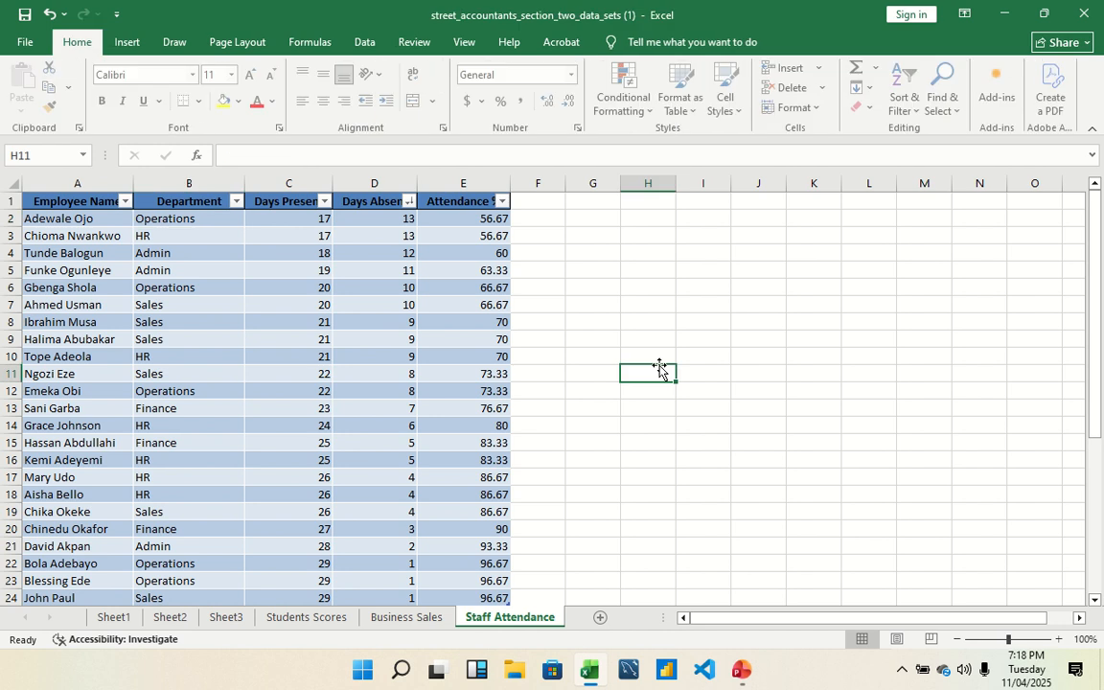
Step: On the Business Sales sheet, try to restore all rows by applying the Total Sales filter with all values selected
click(407, 617)
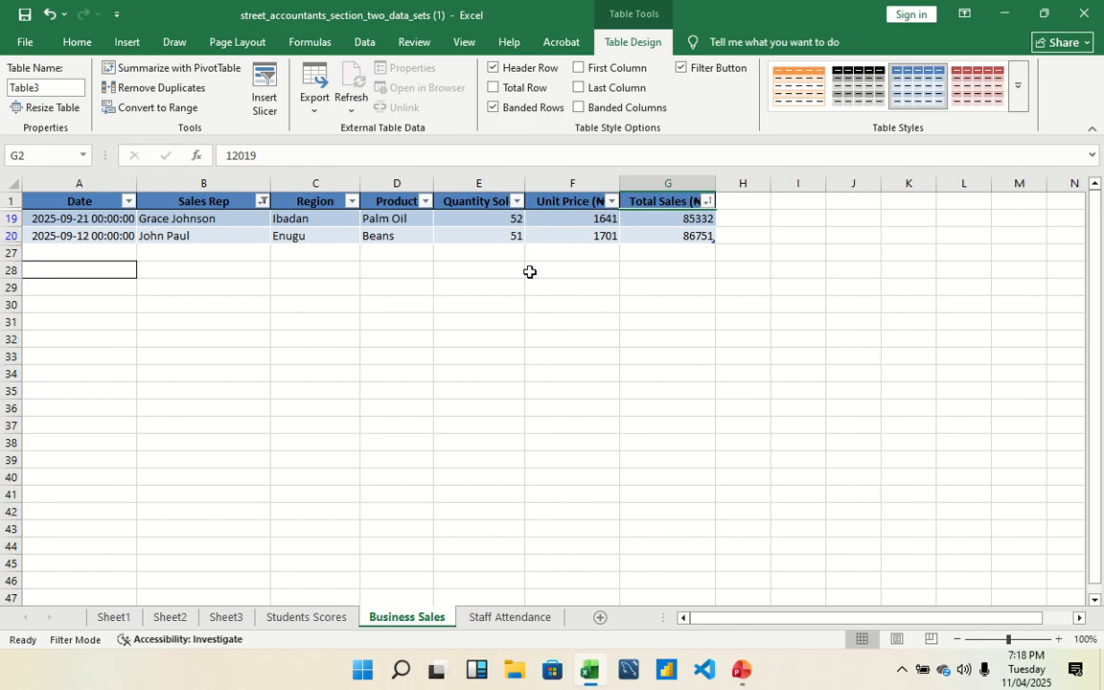
click(708, 202)
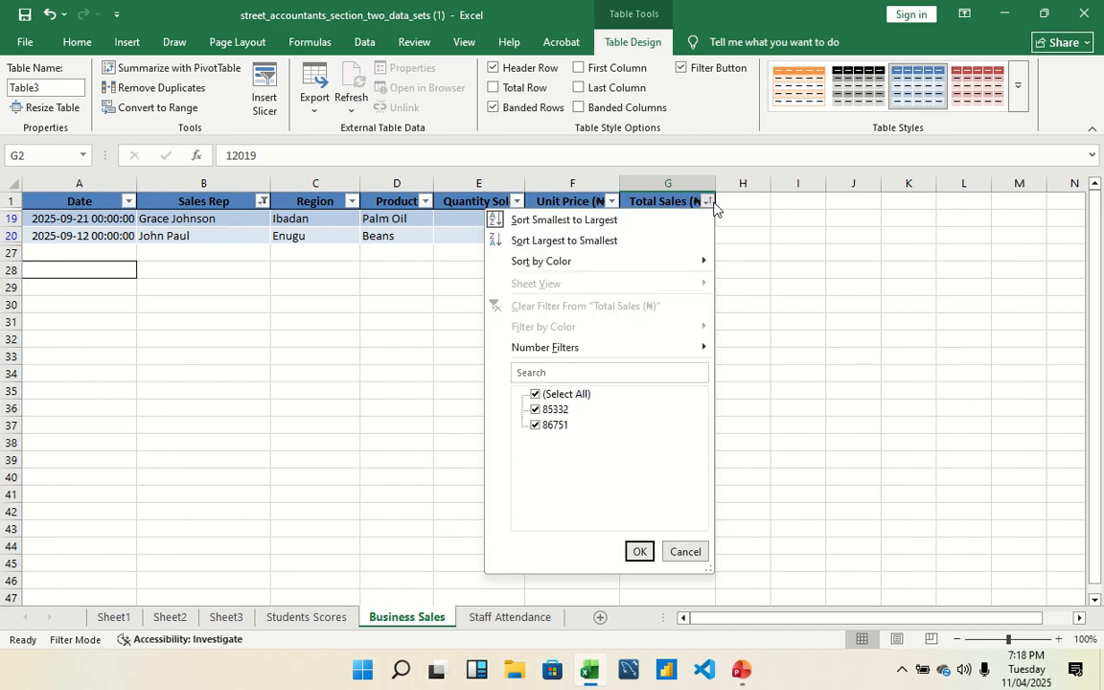
click(536, 394)
click(535, 394)
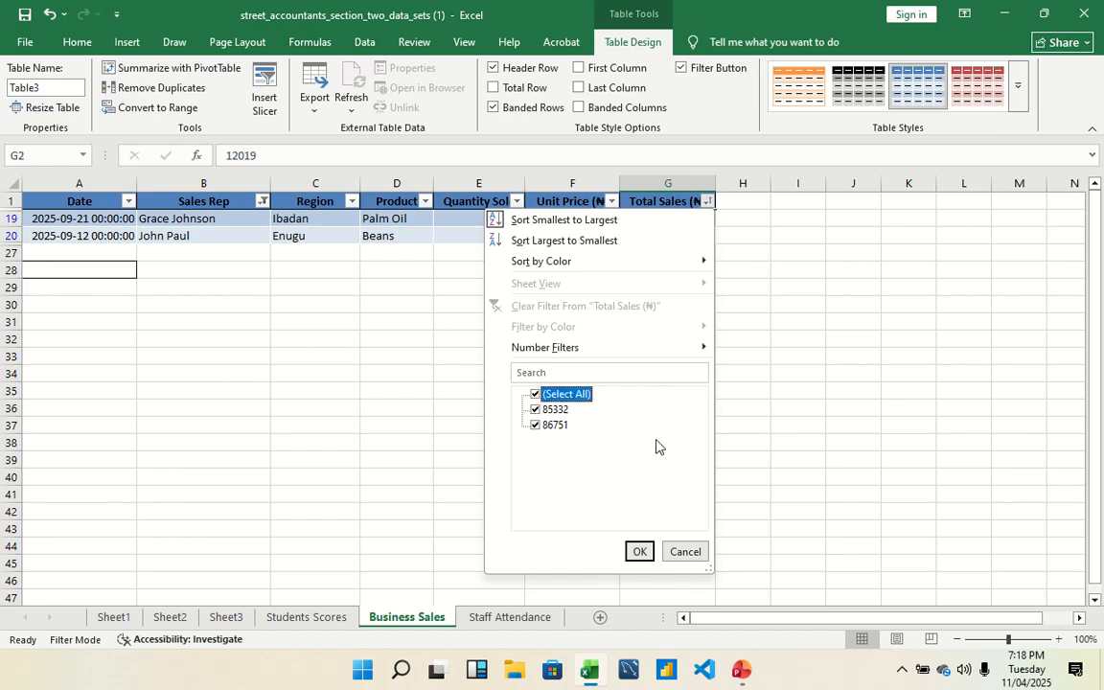
click(639, 551)
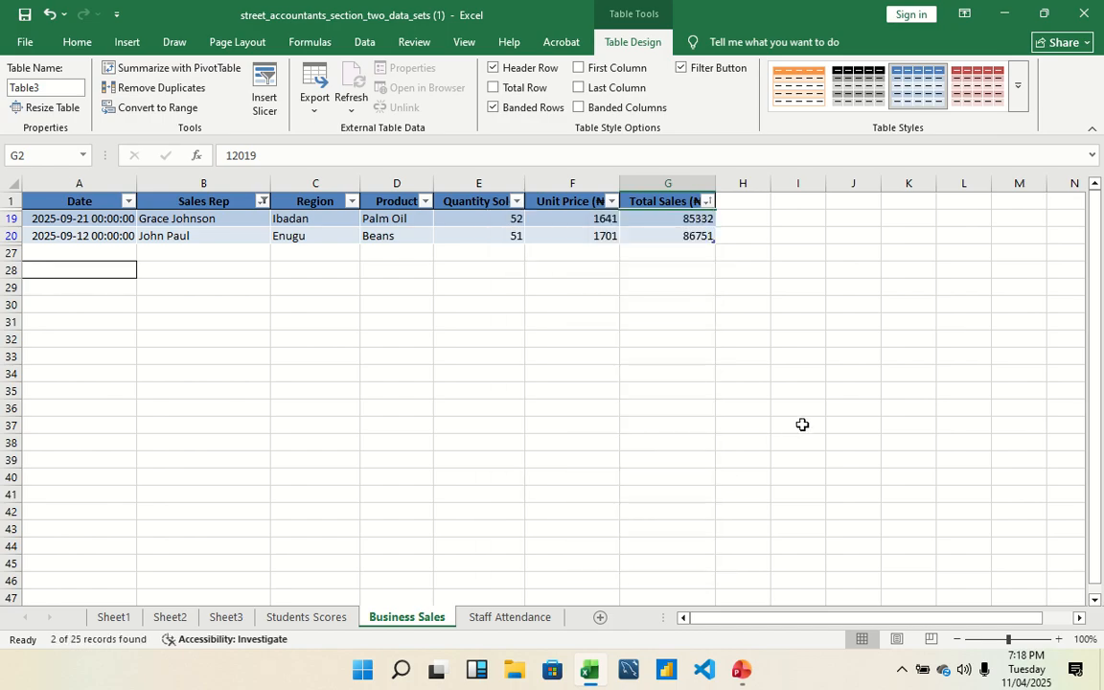
Step: Undo the Days Absent sort on the Staff Attendance sheet
key(ctrl+Page_Down)
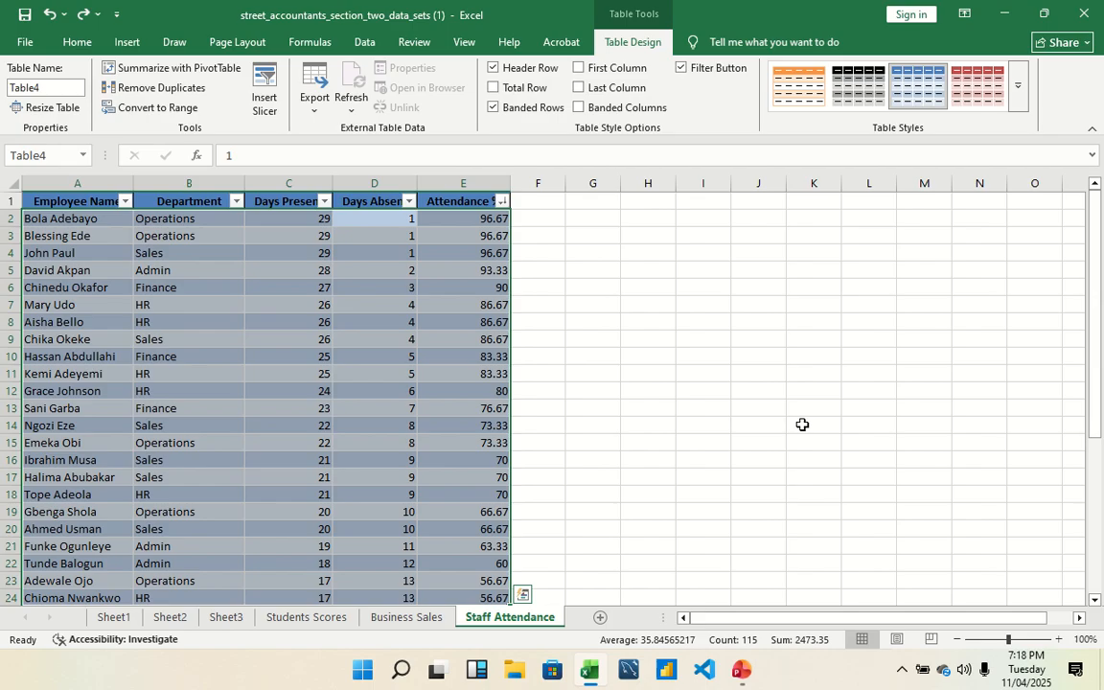
click(434, 442)
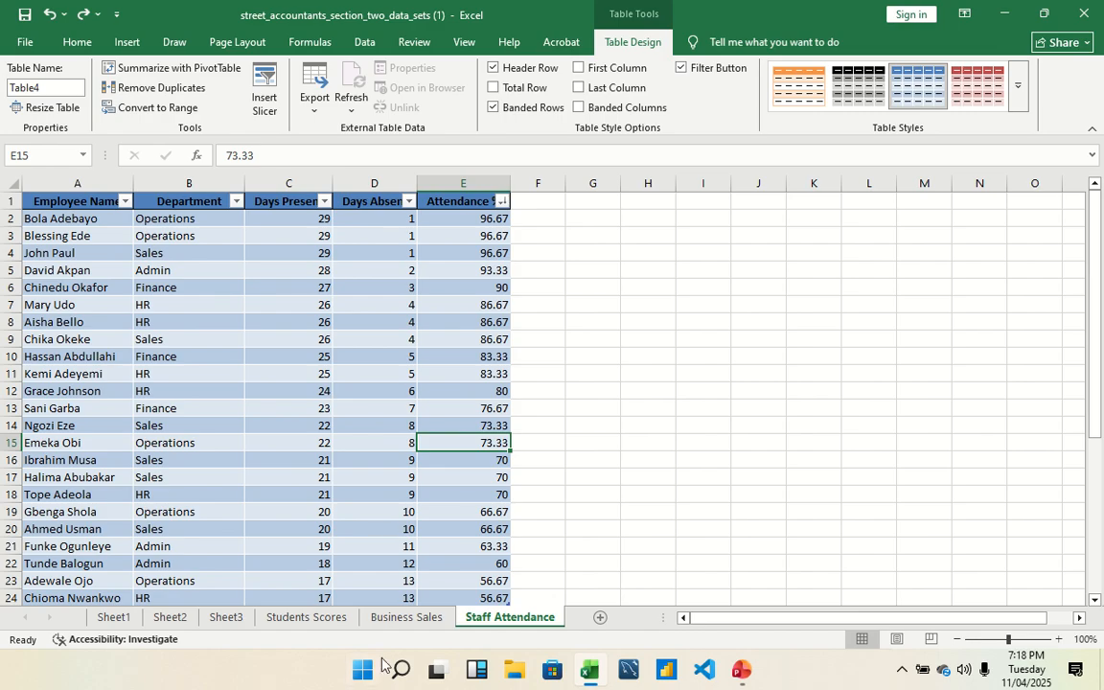
click(414, 618)
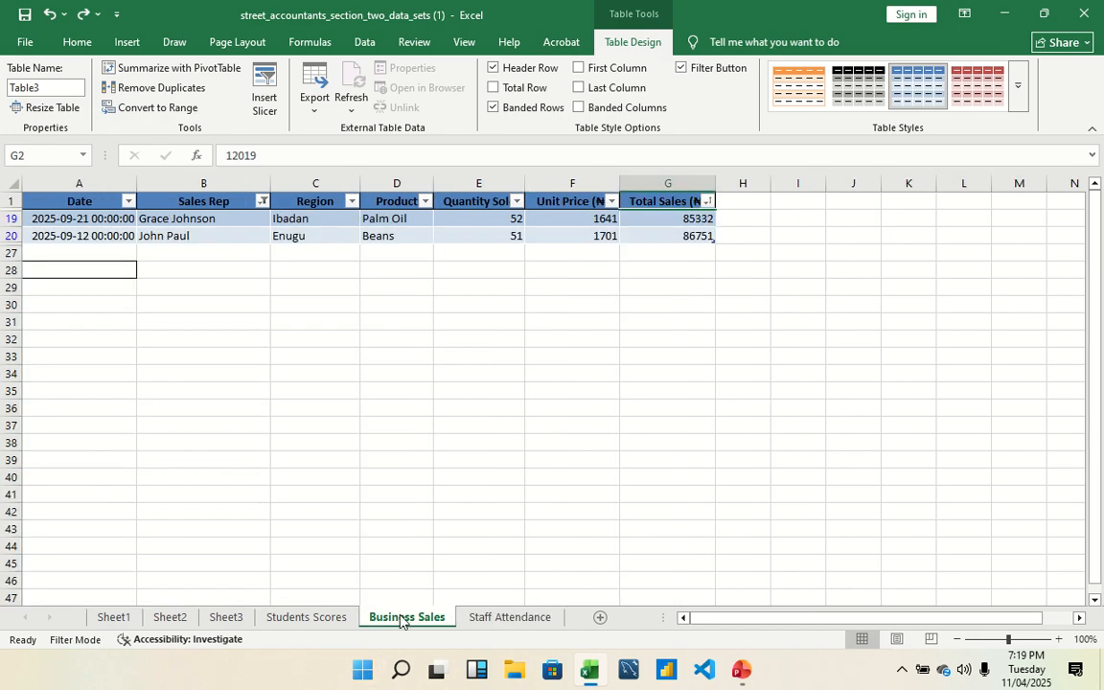
click(326, 617)
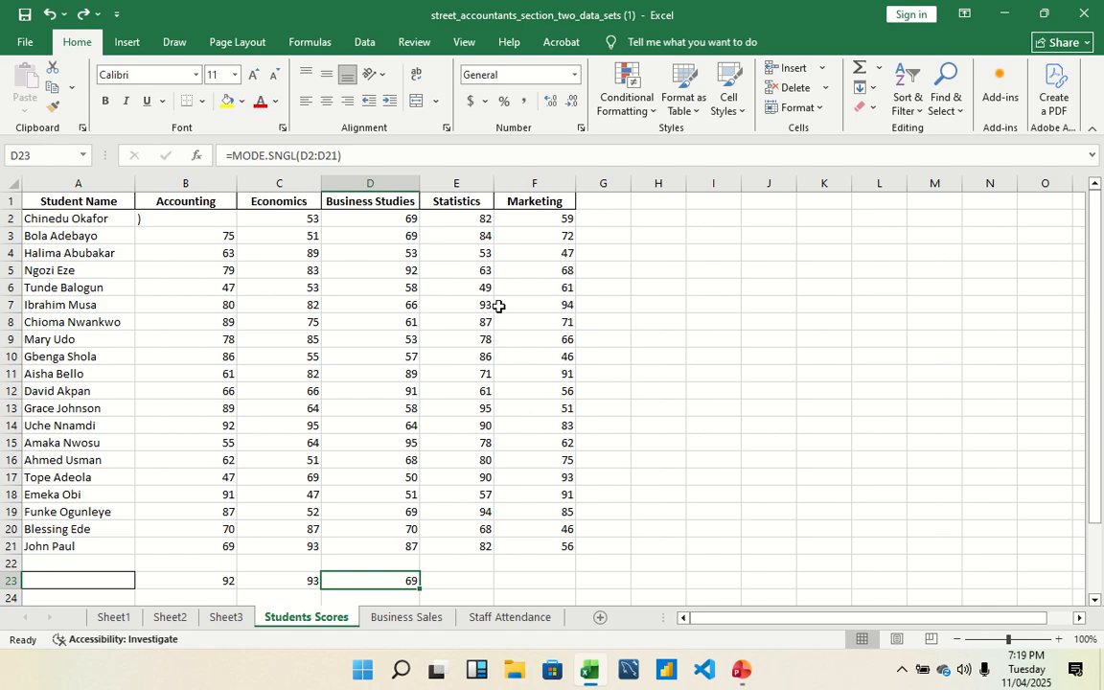
click(227, 617)
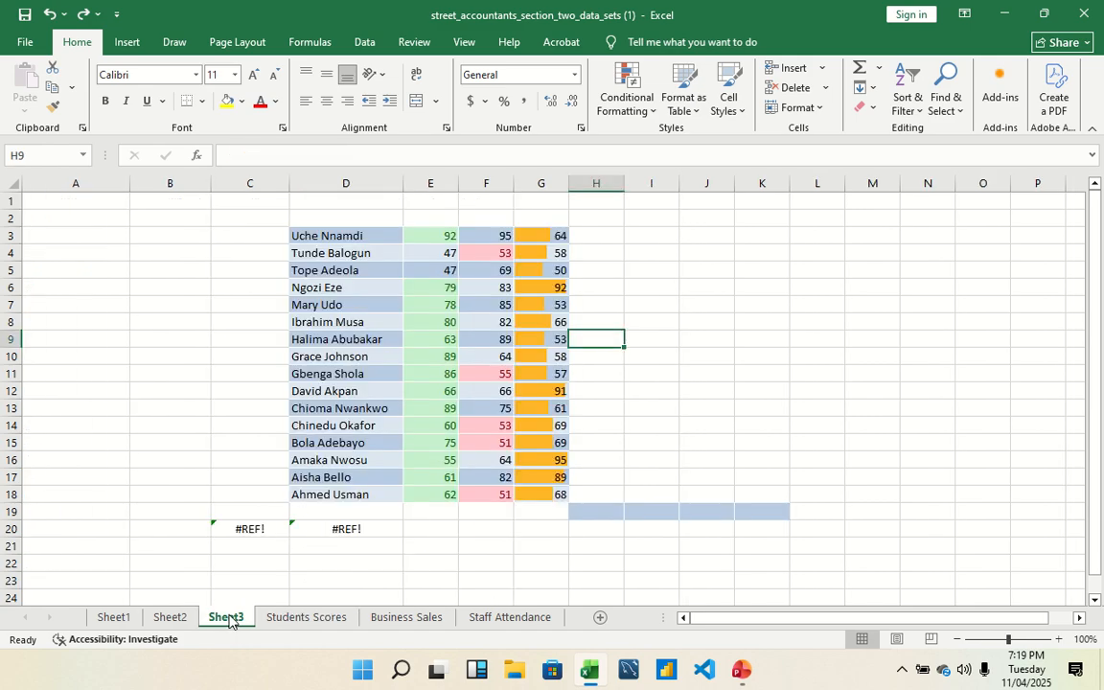
click(172, 618)
Step: On the Business Sales sheet, restore all table rows by selecting every name in the Sales Rep filter
click(407, 617)
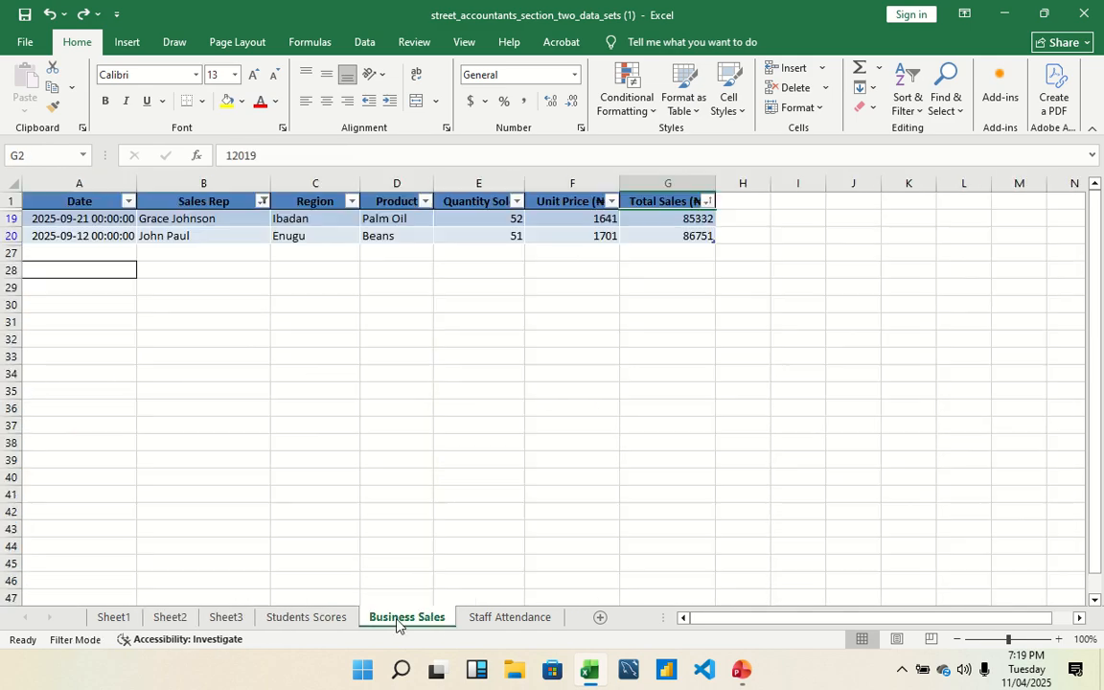
click(126, 212)
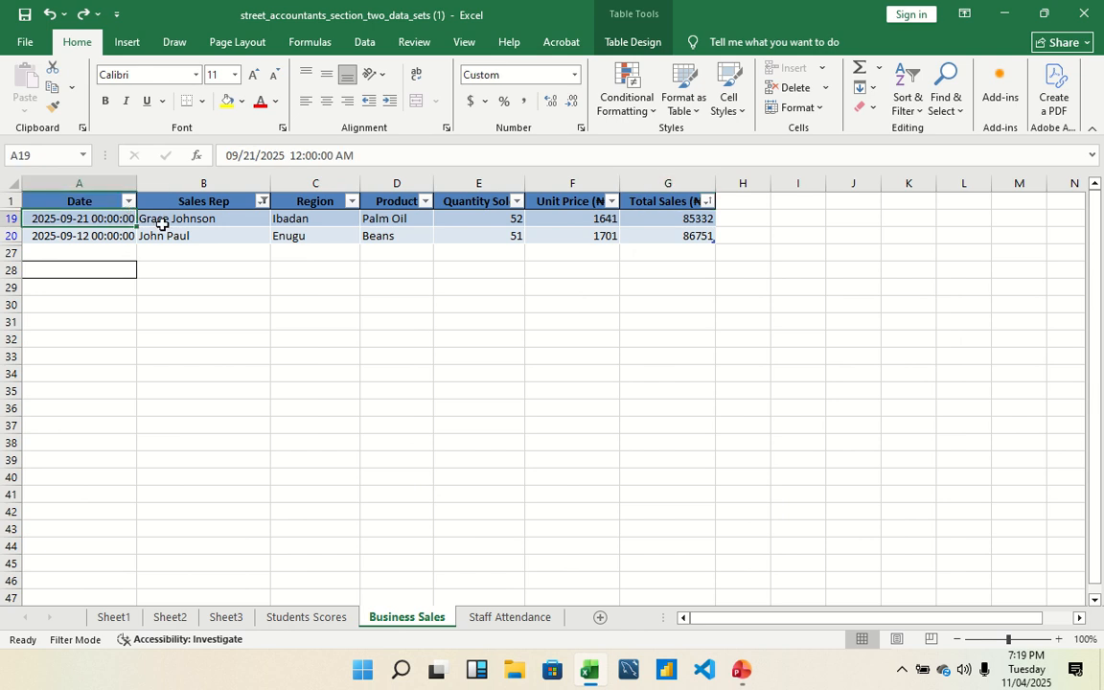
click(263, 203)
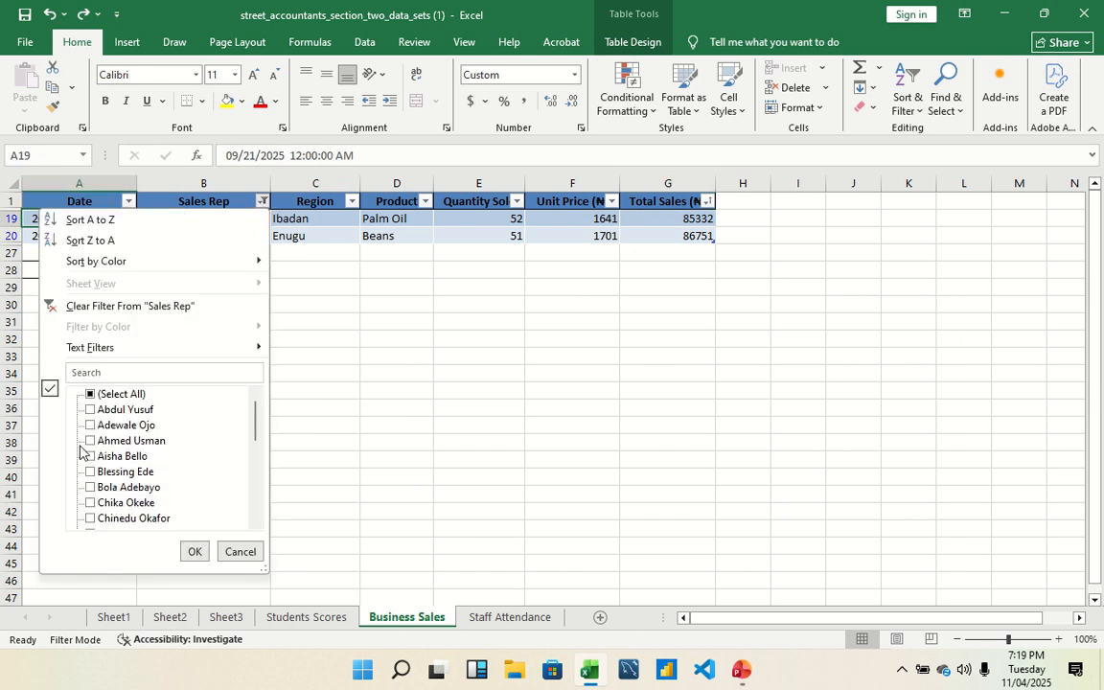
click(91, 395)
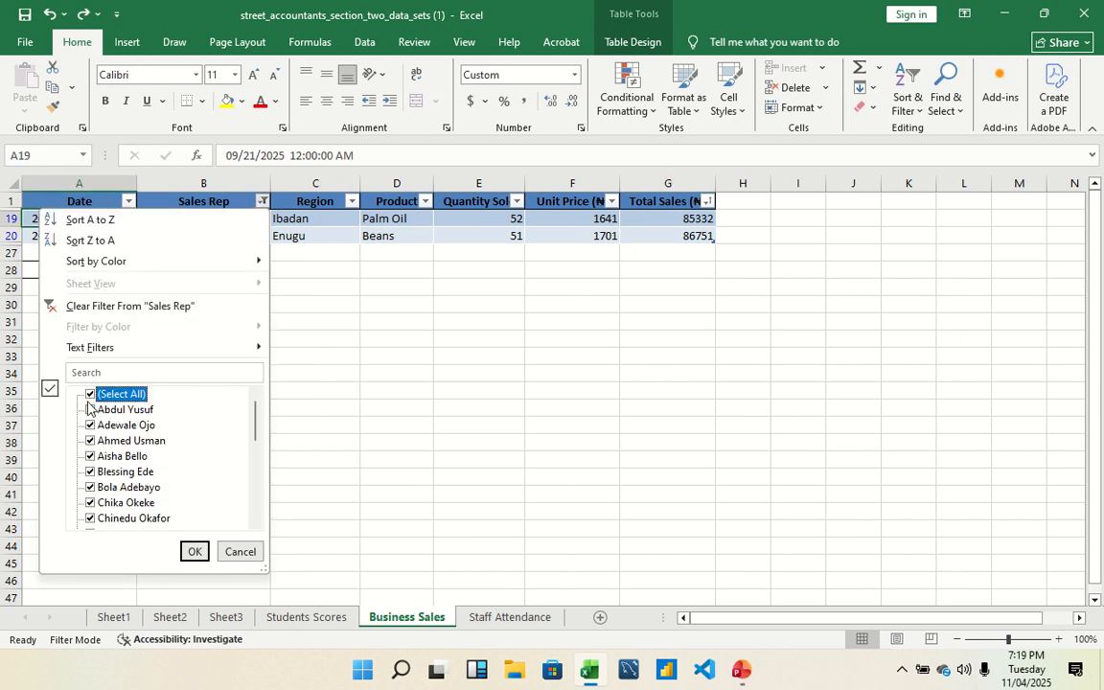
click(194, 551)
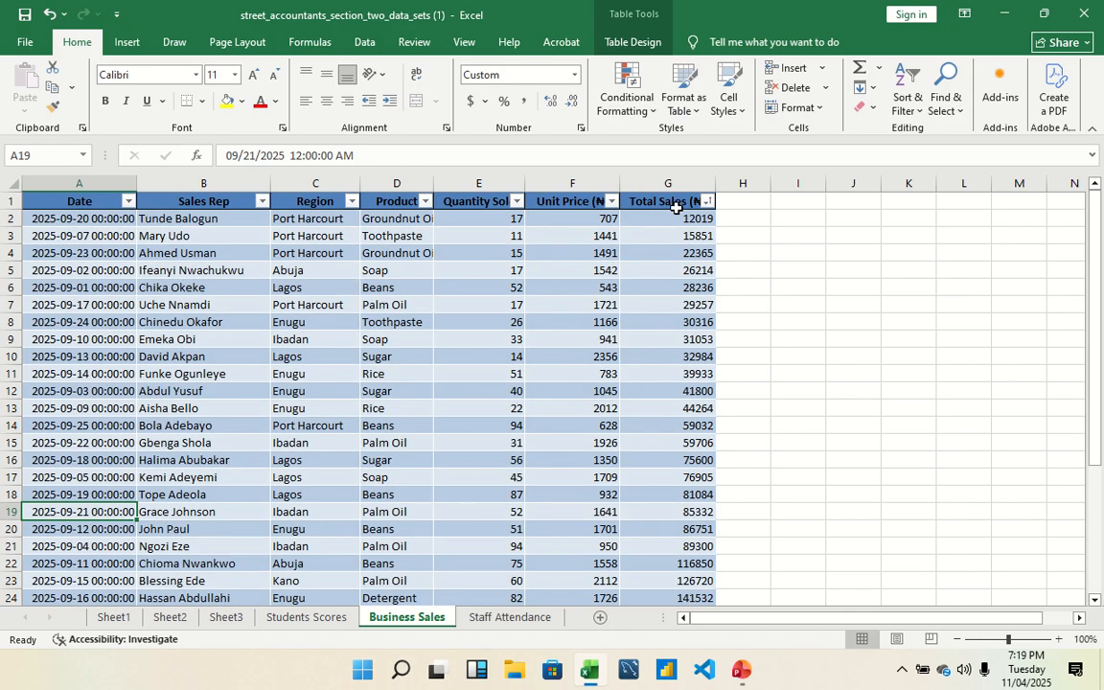
Step: Apply the comma number style to all values in the Total Sales column and check the formatted cells
drag(680, 218, 695, 546)
click(690, 412)
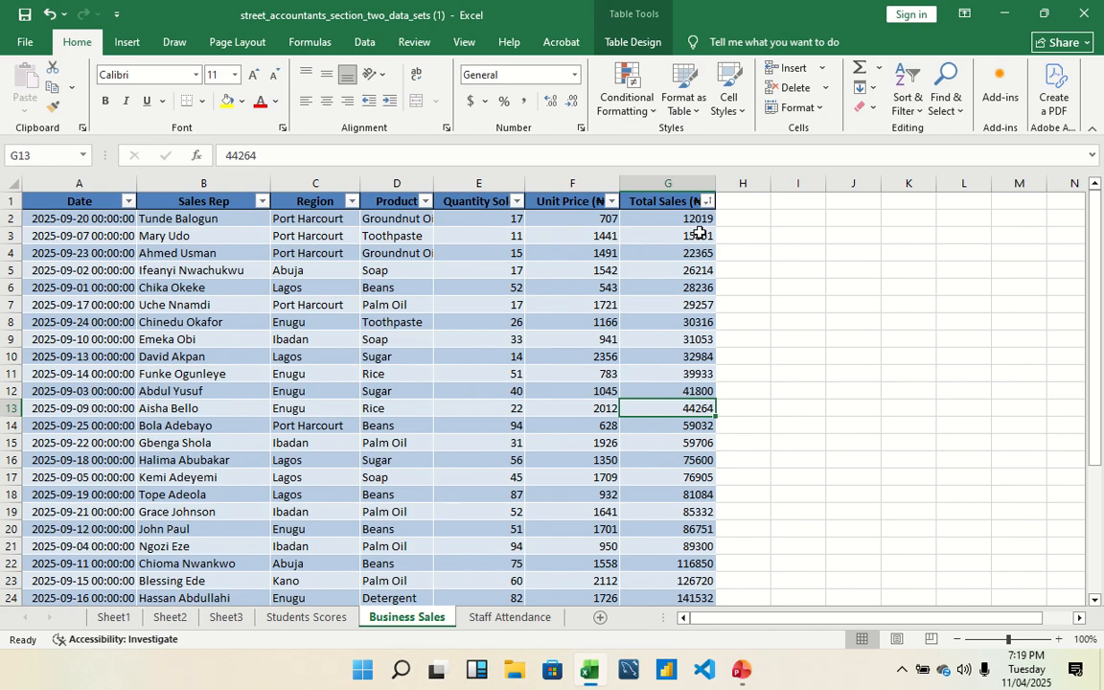
drag(689, 219, 675, 566)
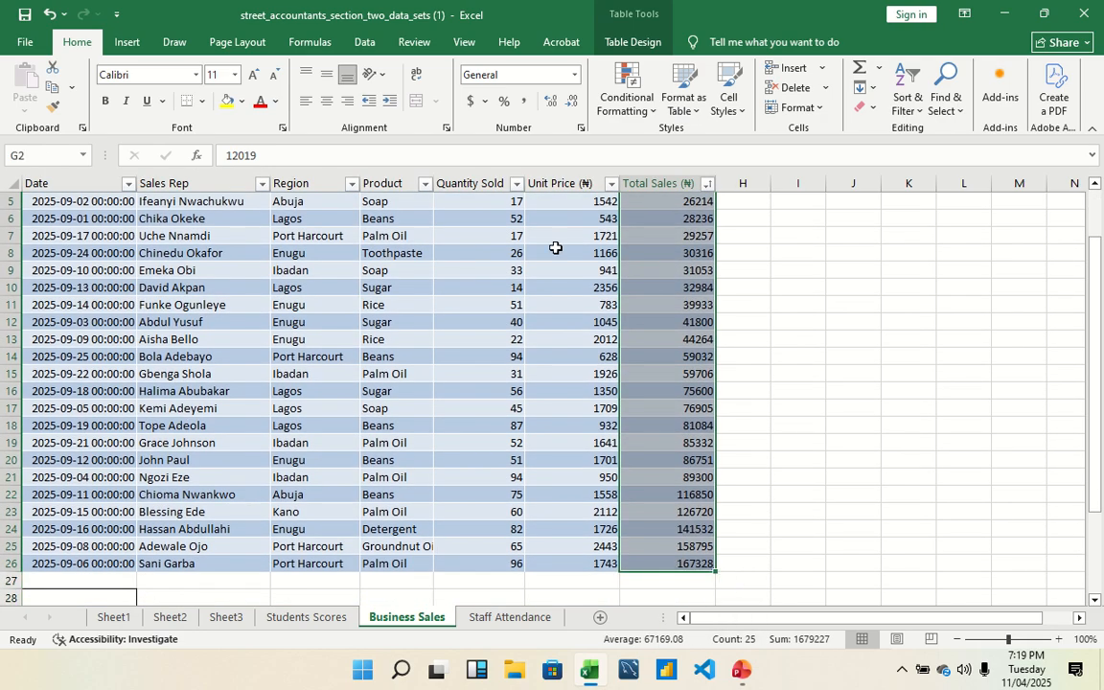
click(523, 107)
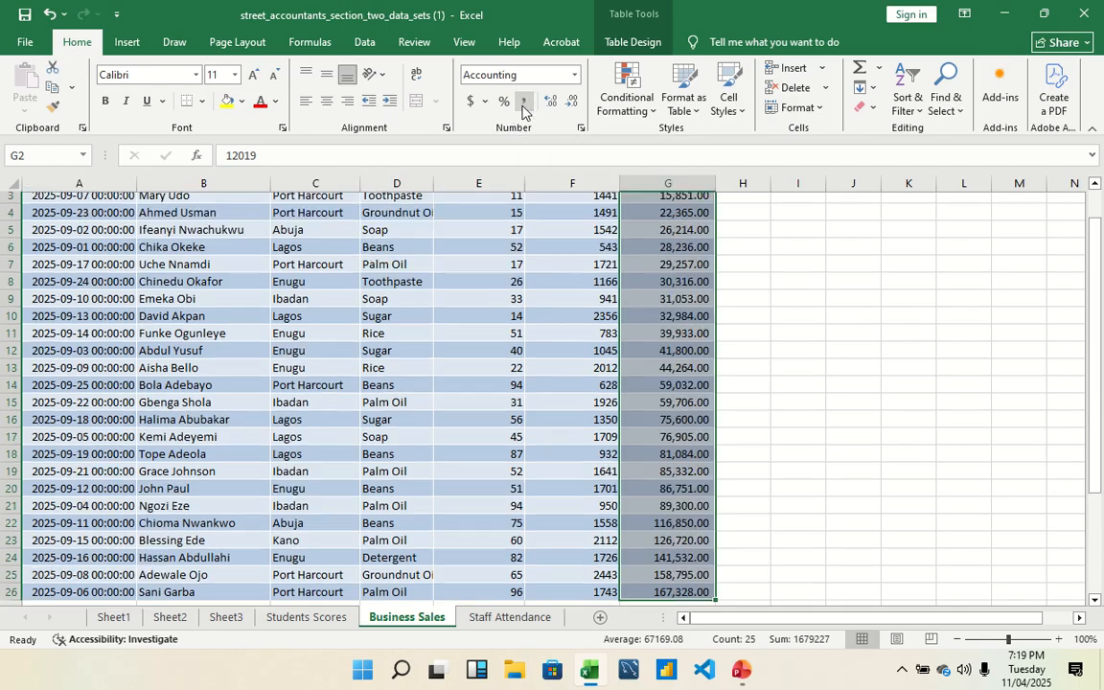
click(700, 252)
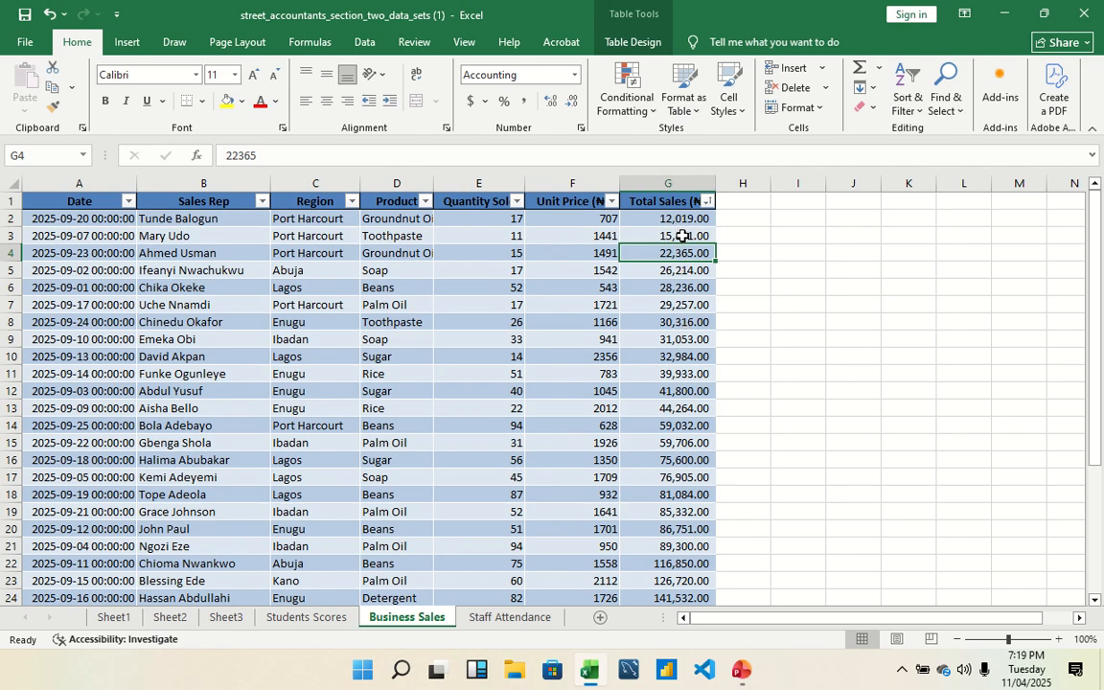
click(649, 224)
click(648, 235)
click(655, 268)
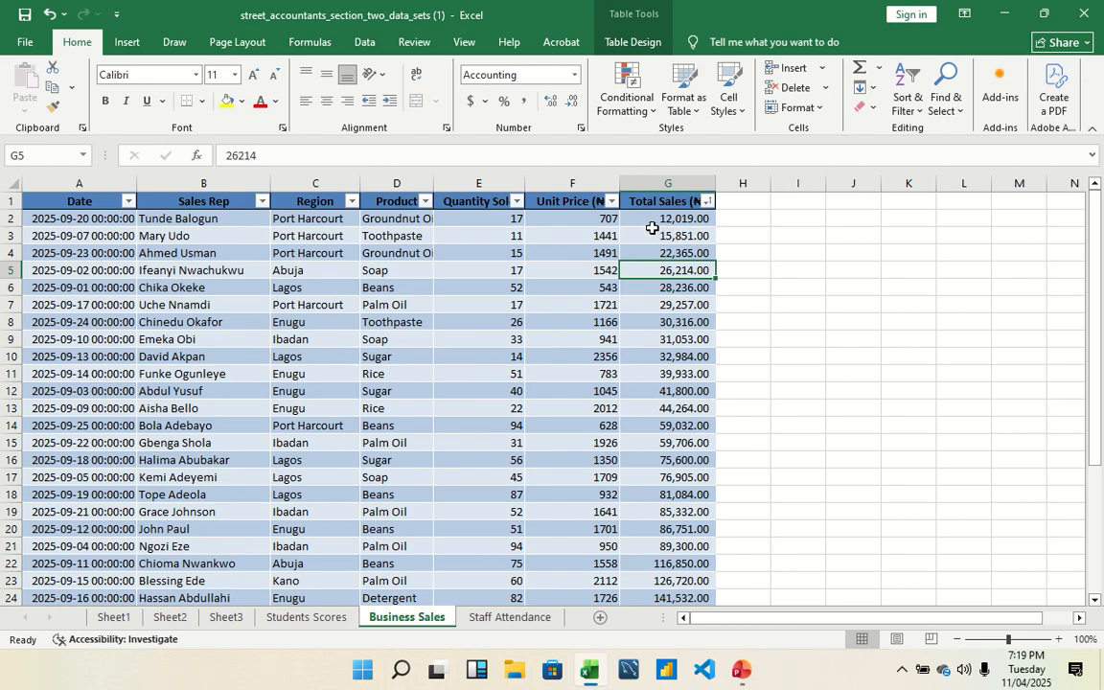
Step: Apply the Currency number format to all values in the Total Sales column
drag(691, 222, 670, 562)
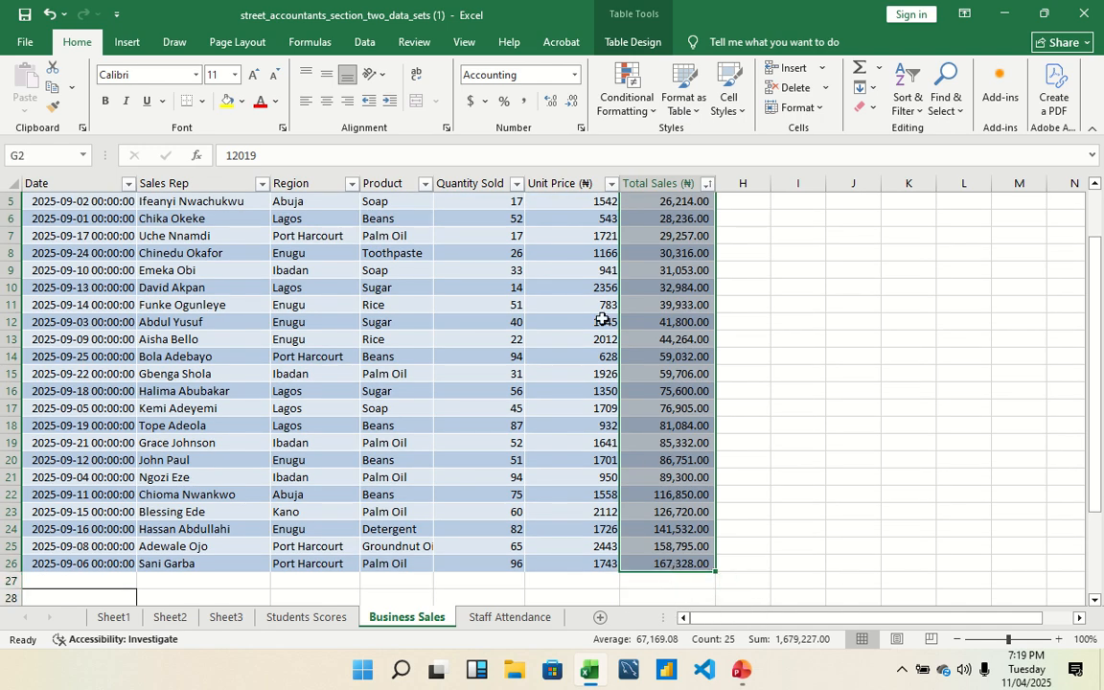
click(573, 81)
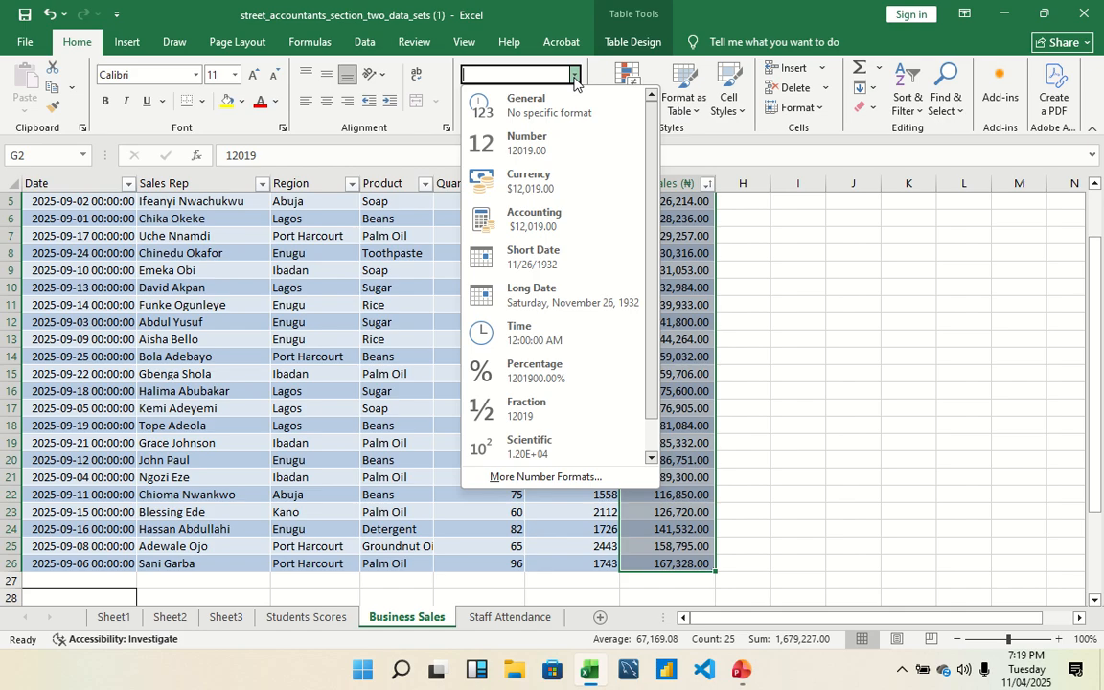
click(548, 173)
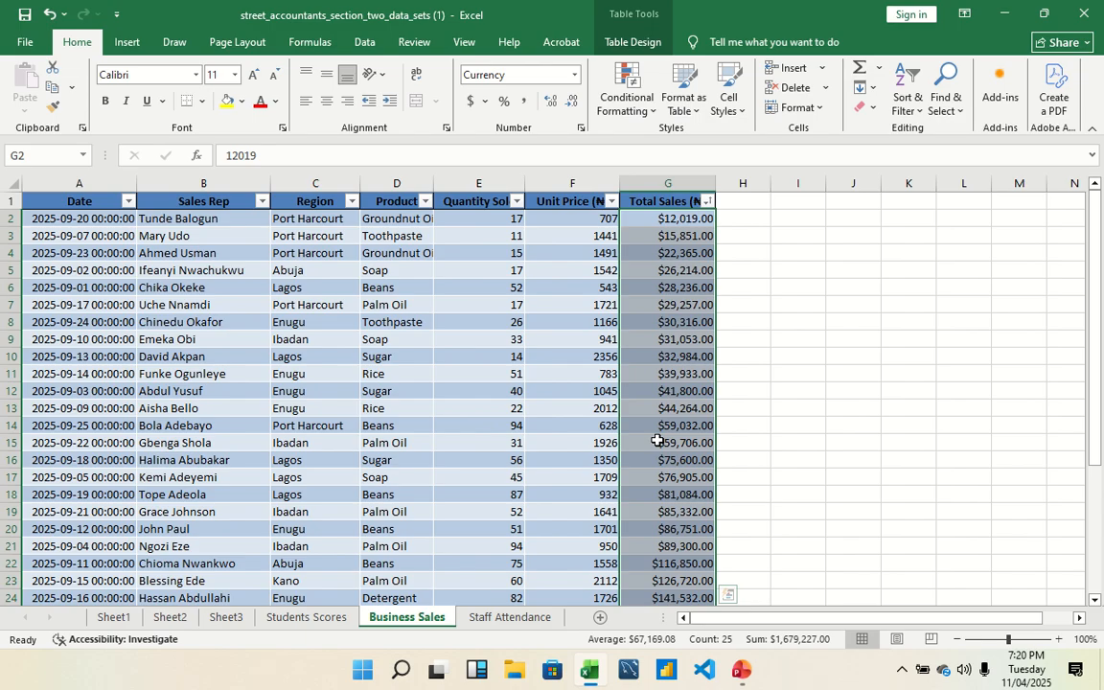
Step: Format the Total Sales values as Accounting with the ₦ Ibibio (Nigeria) currency symbol
click(485, 101)
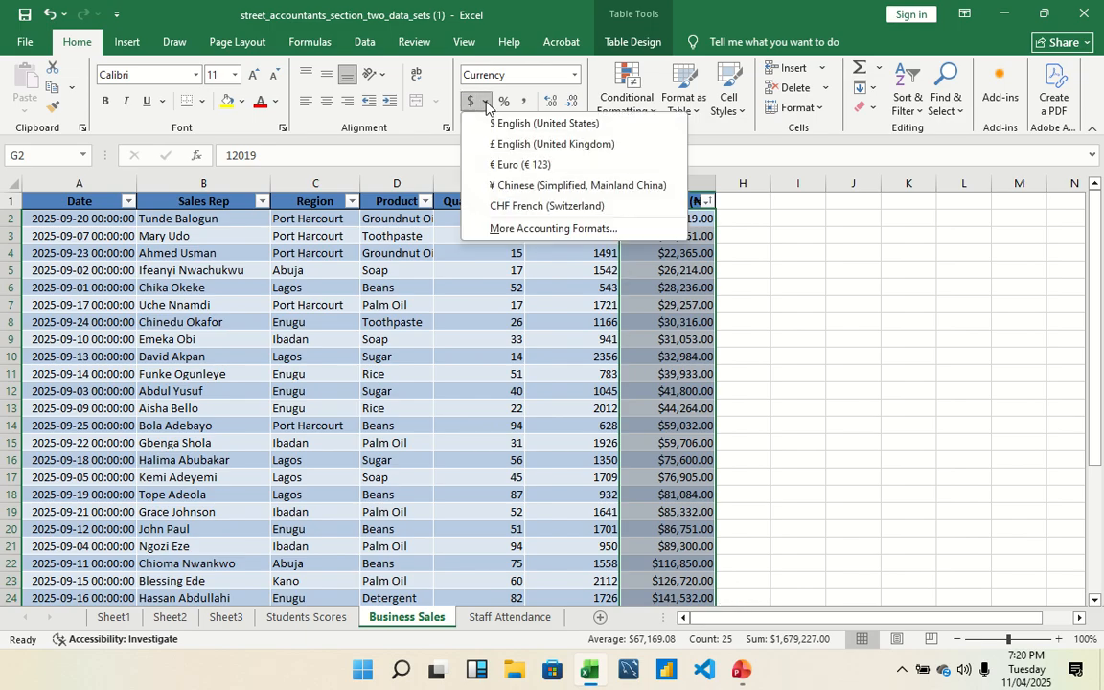
click(565, 228)
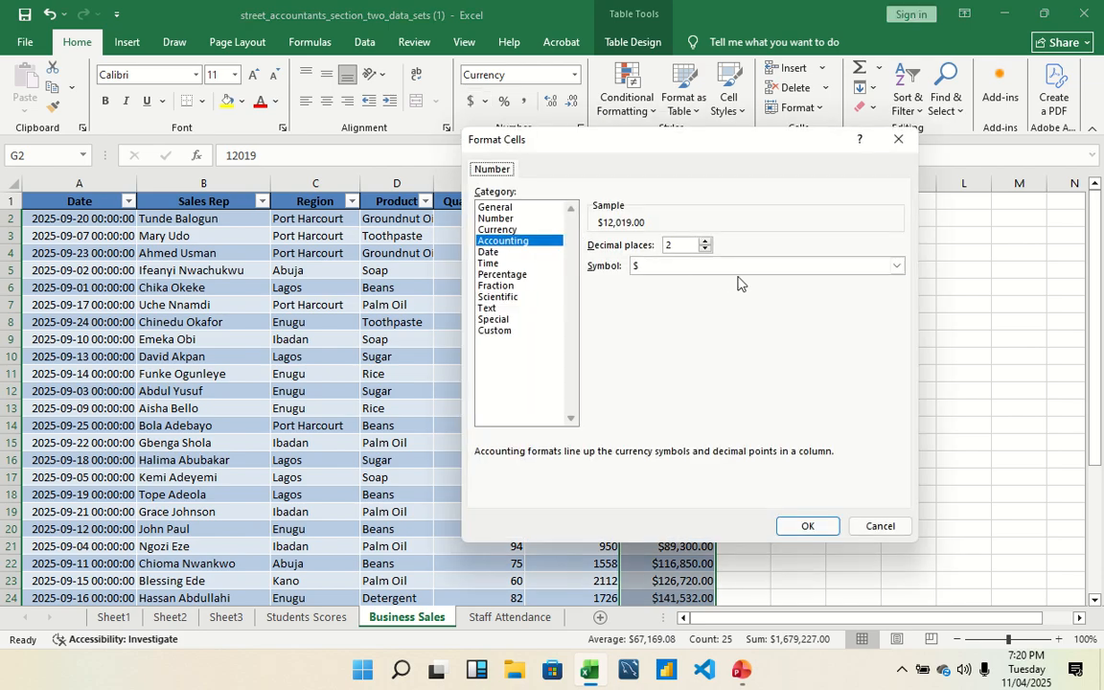
click(897, 267)
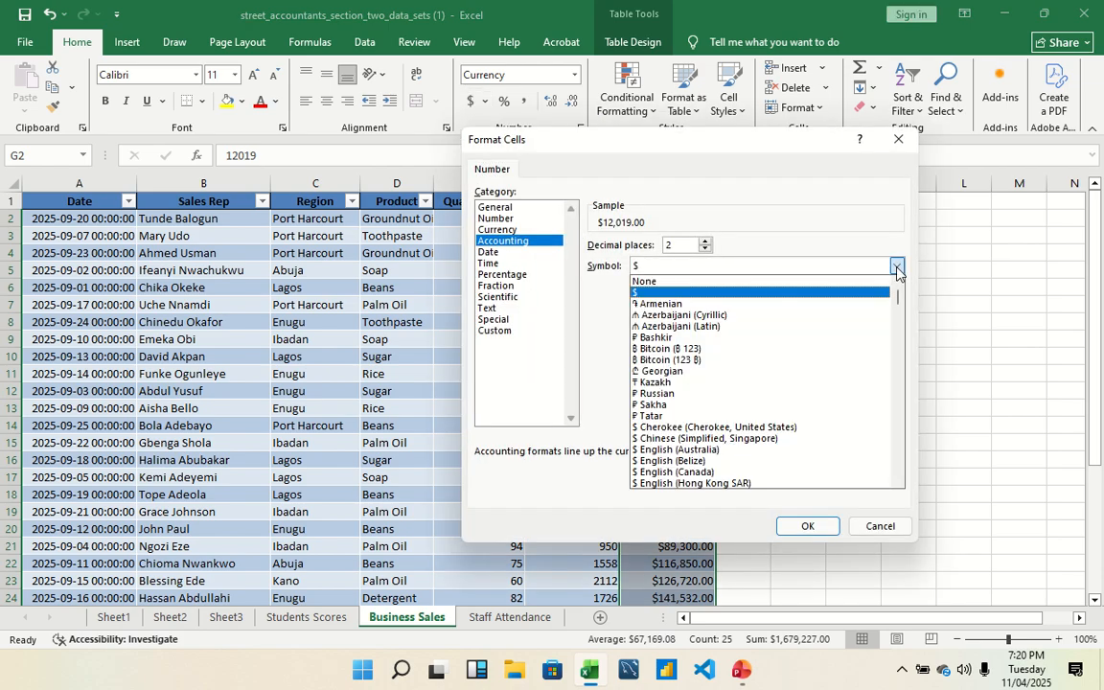
click(900, 484)
scroll(900, 487, down, 13)
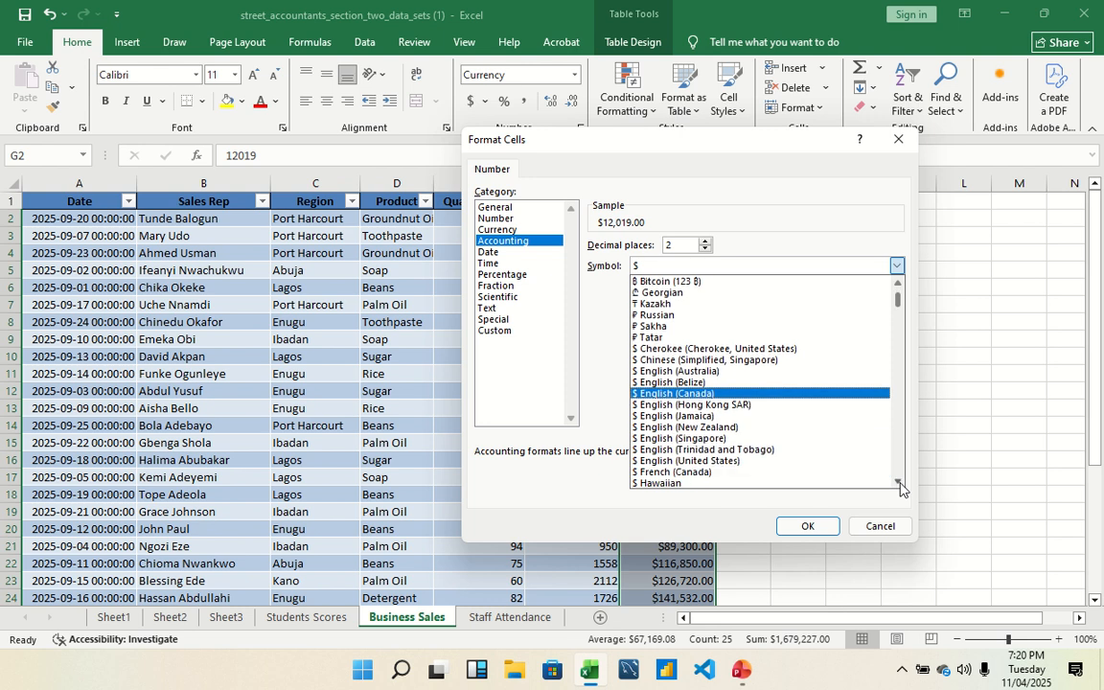
scroll(899, 487, down, 12)
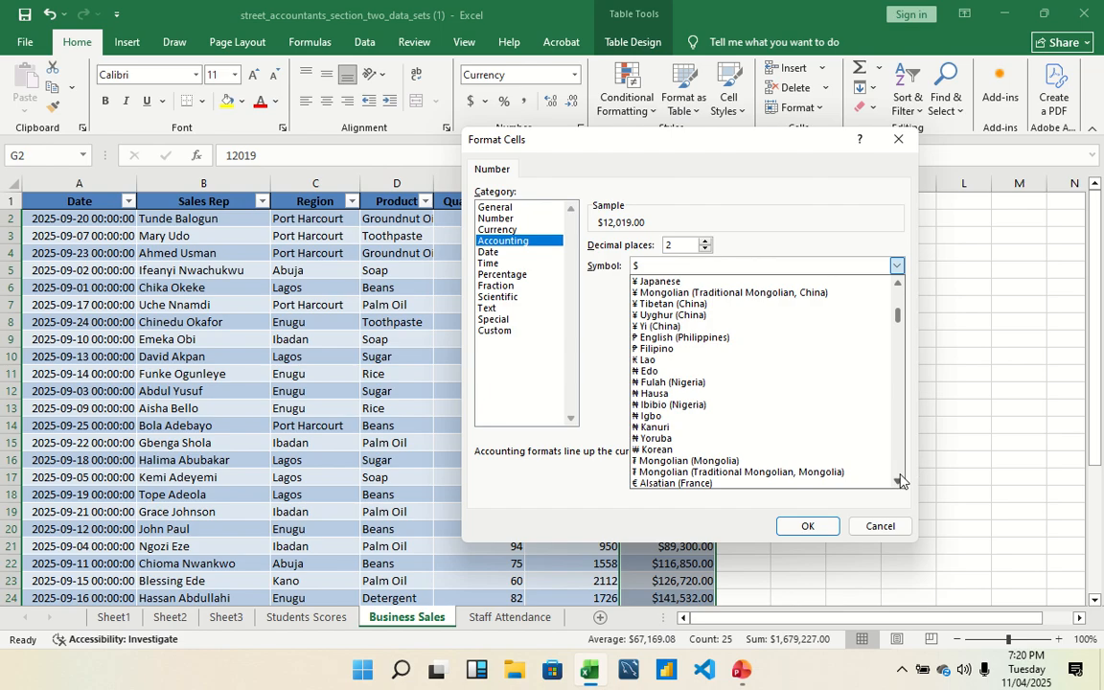
click(672, 405)
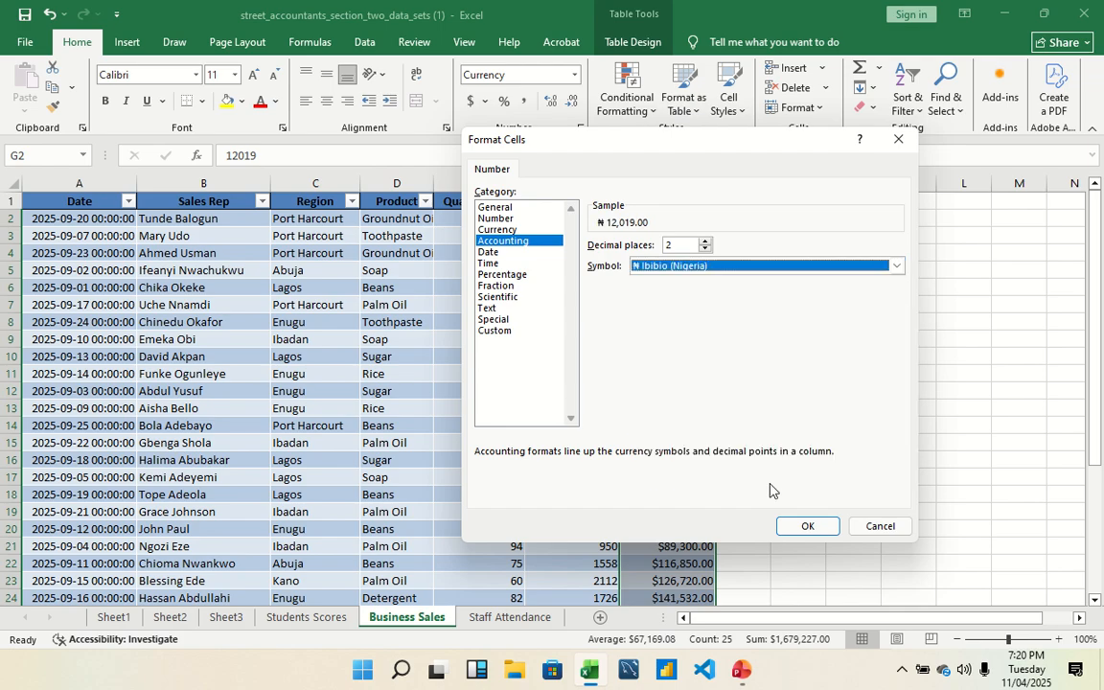
click(805, 526)
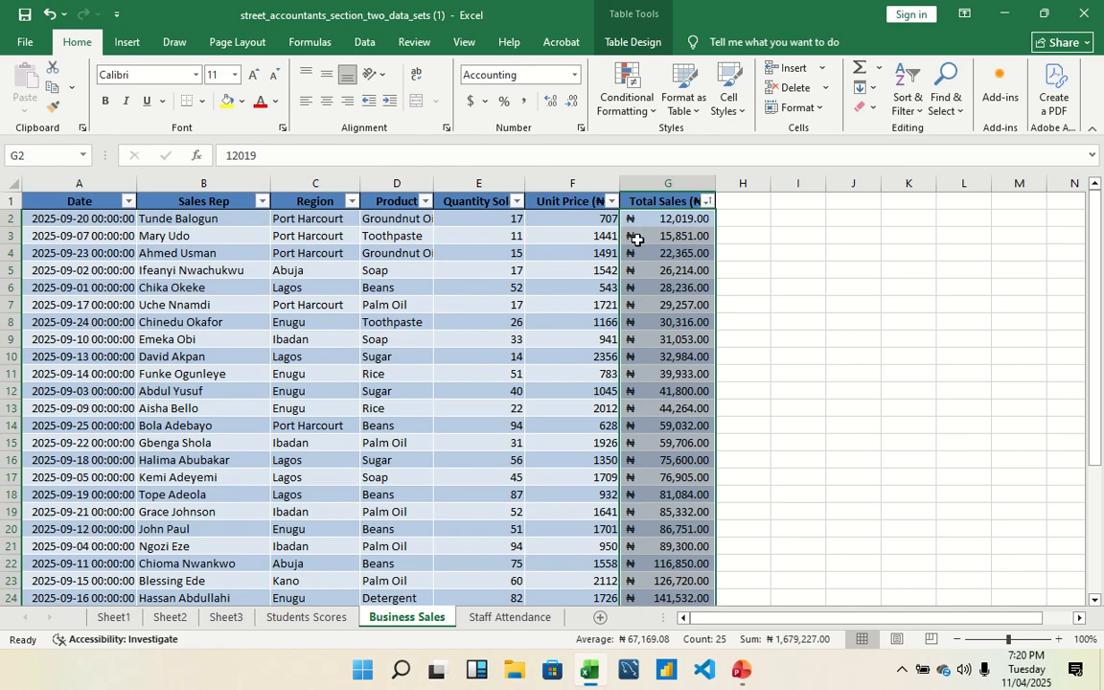
click(641, 277)
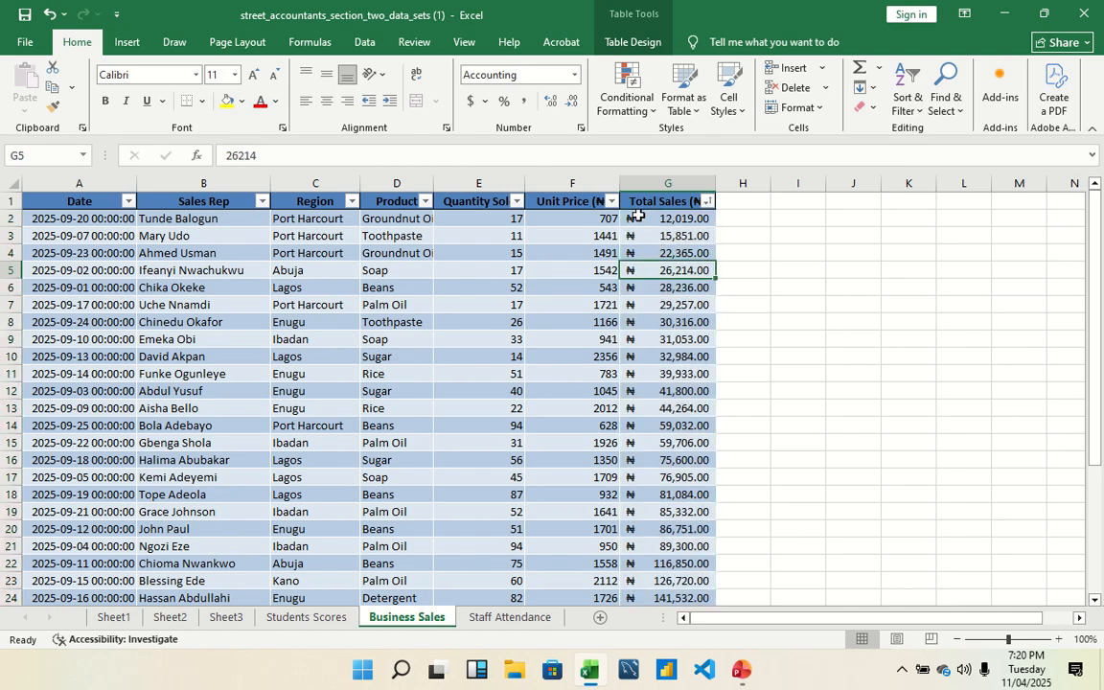